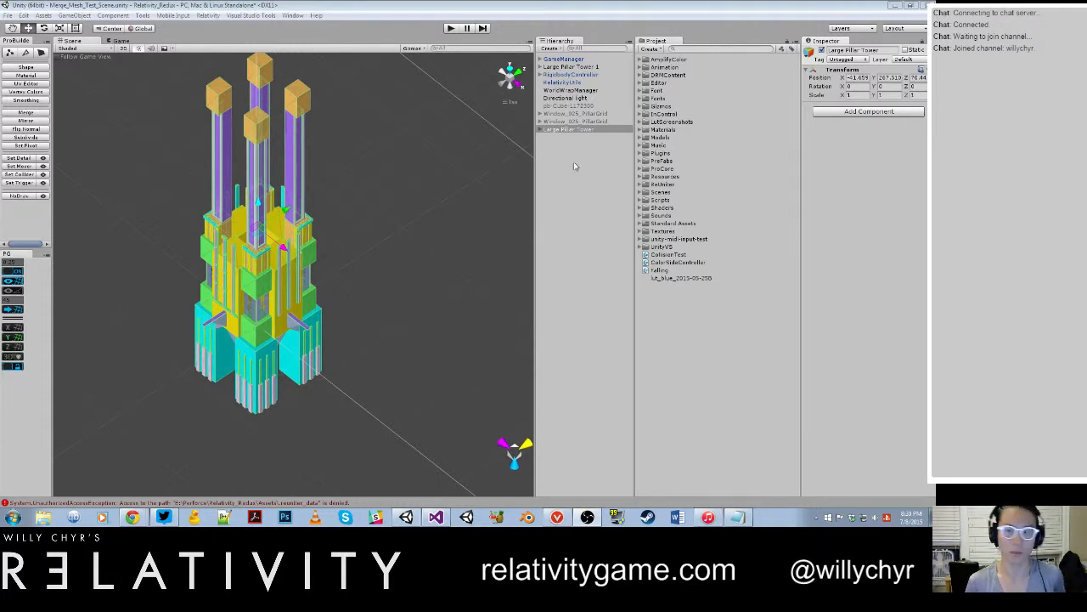
# Step: Switch the editor's window arrangement to Stream Layout
pyautogui.click(901, 29)
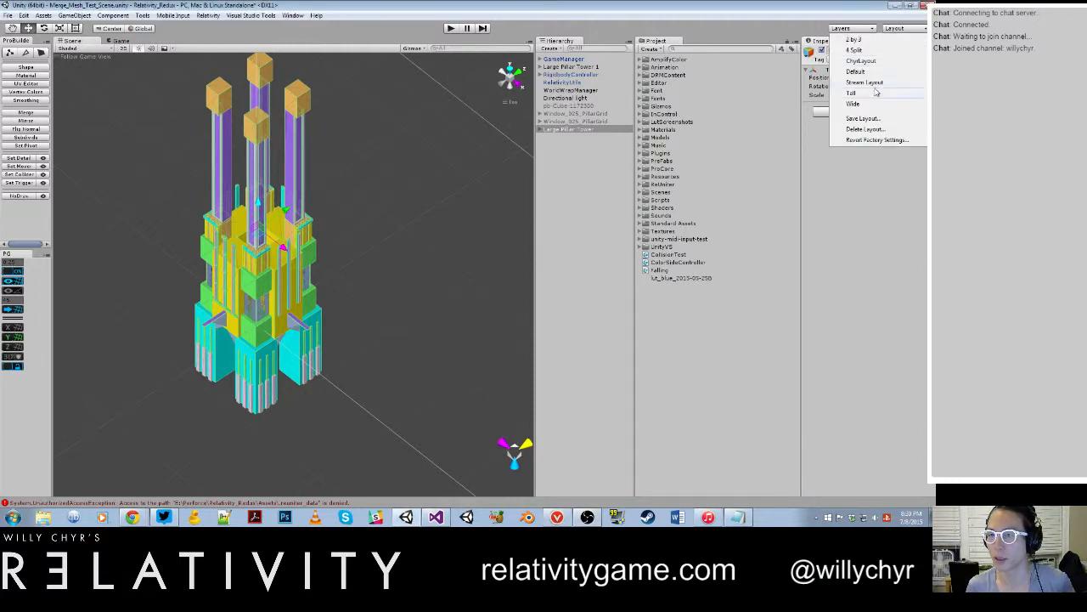
pyautogui.click(867, 82)
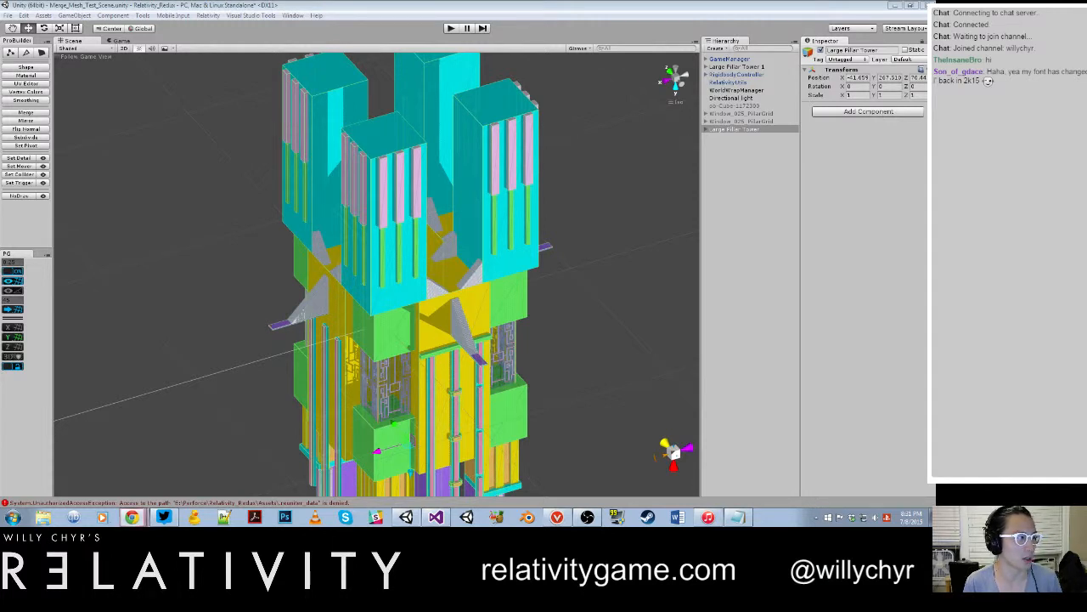
# Step: View the Level Design and Development banner image in Chrome and close its window
pyautogui.moveTo(0, 59); pyautogui.dragTo(326, 60)
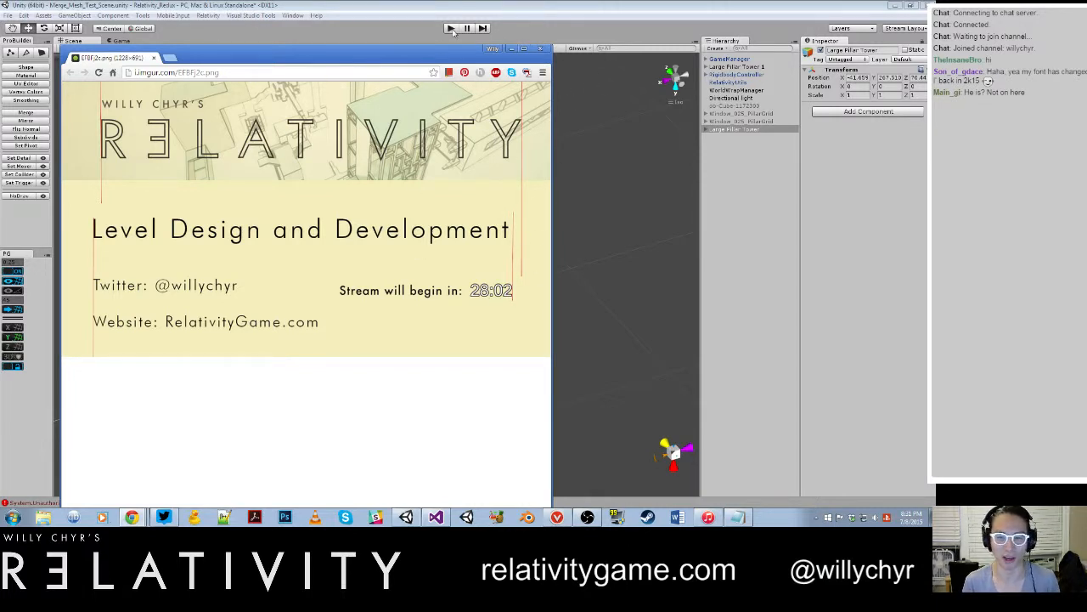
pyautogui.click(539, 51)
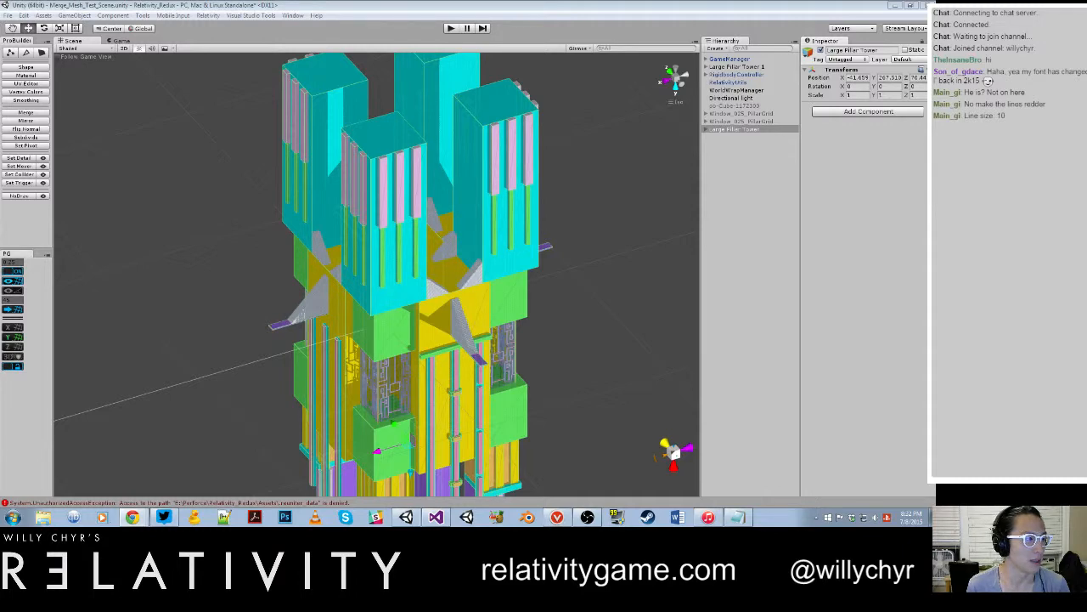
# Step: Switch to Chrome, read the DevLog Spotlight: Relativity post on TIGSource, and close its tab
pyautogui.moveTo(0, 25); pyautogui.dragTo(329, 3)
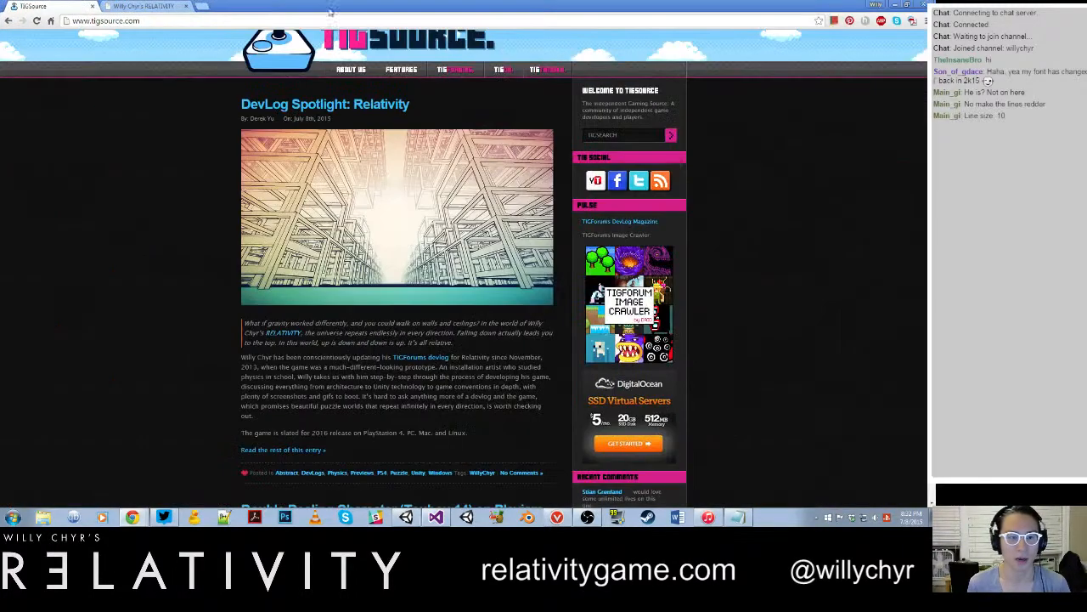
pyautogui.scroll(1, 330, 144)
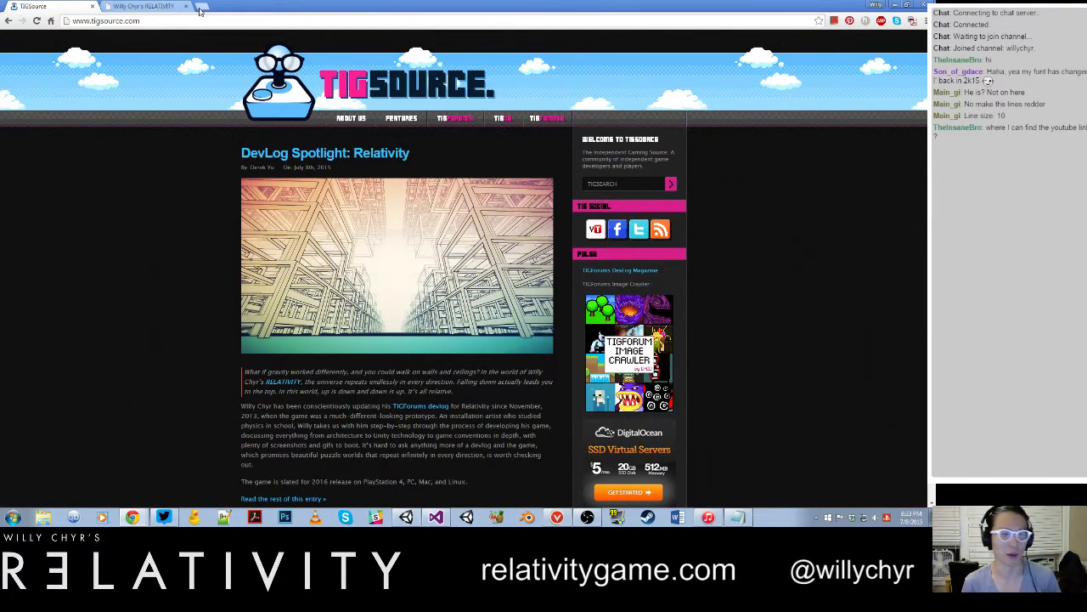
pyautogui.scroll(-1, 228, 181)
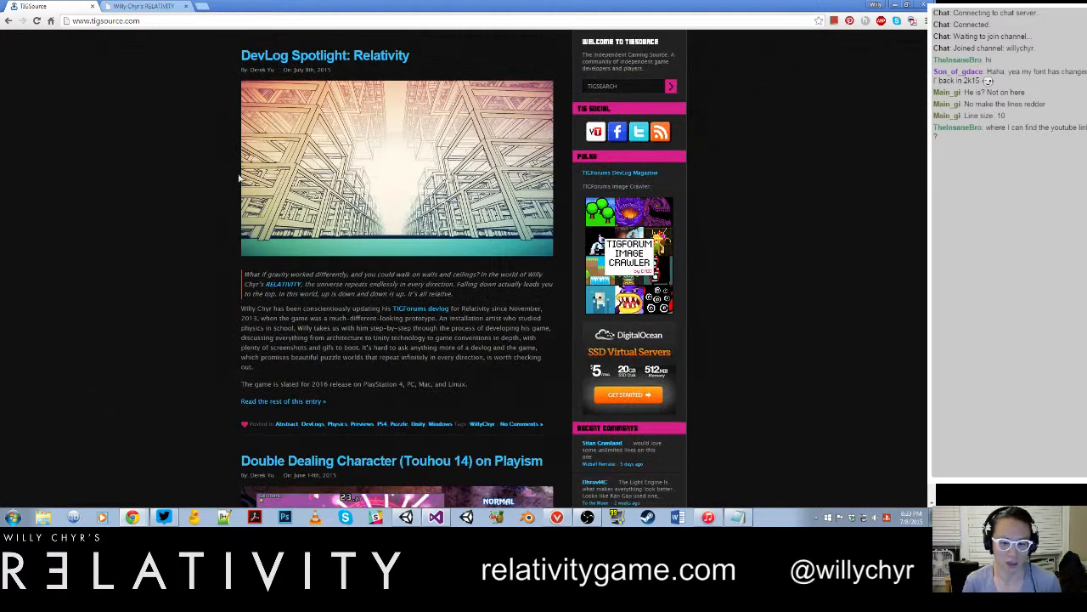
pyautogui.scroll(1, 255, 196)
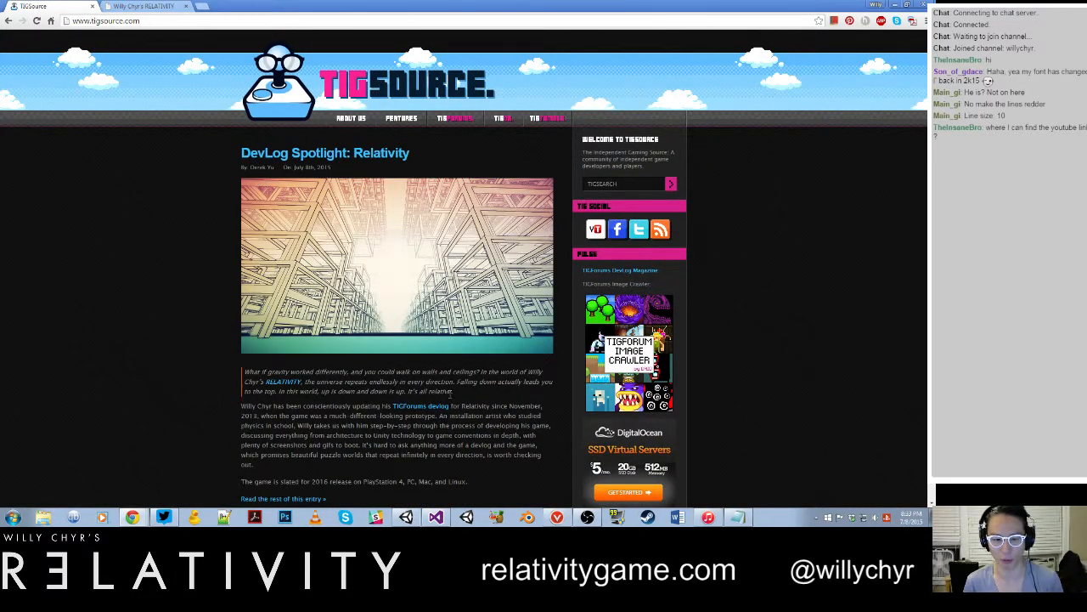
pyautogui.scroll(-1, 441, 378)
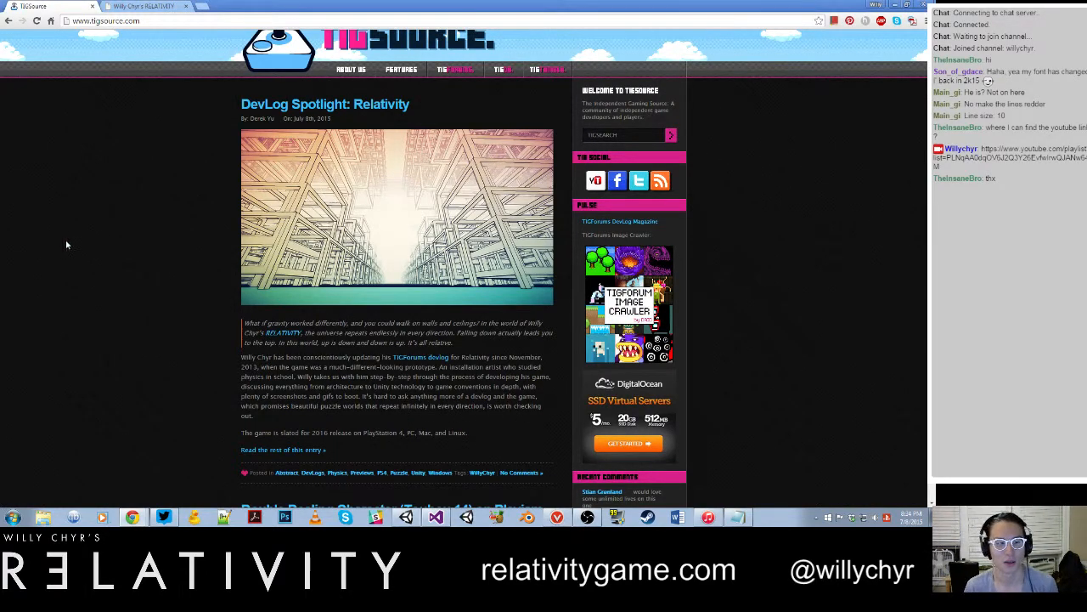
pyautogui.scroll(1, 134, 141)
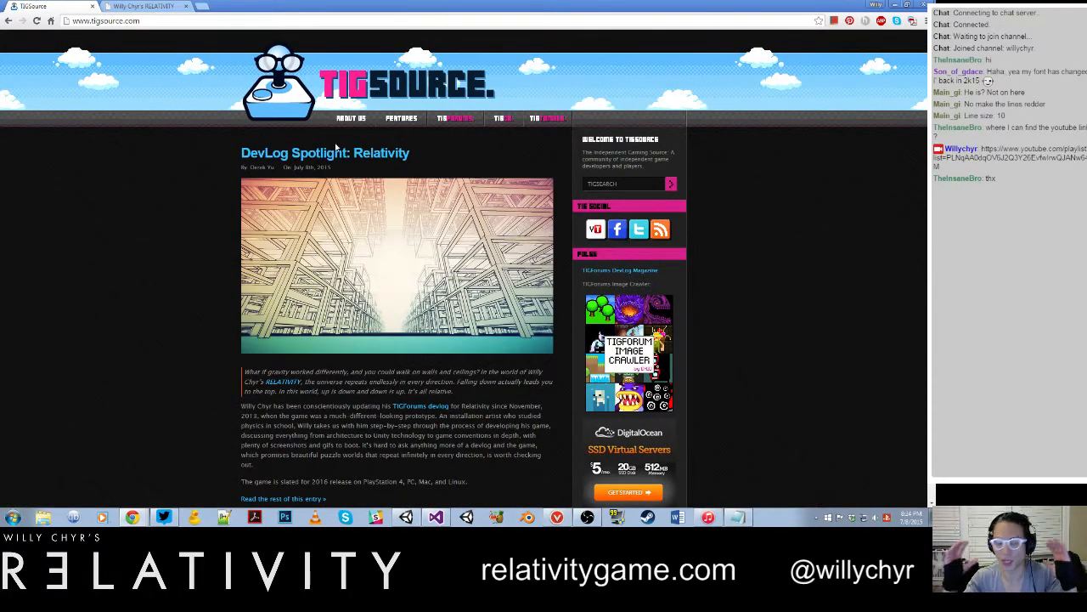
pyautogui.click(92, 7)
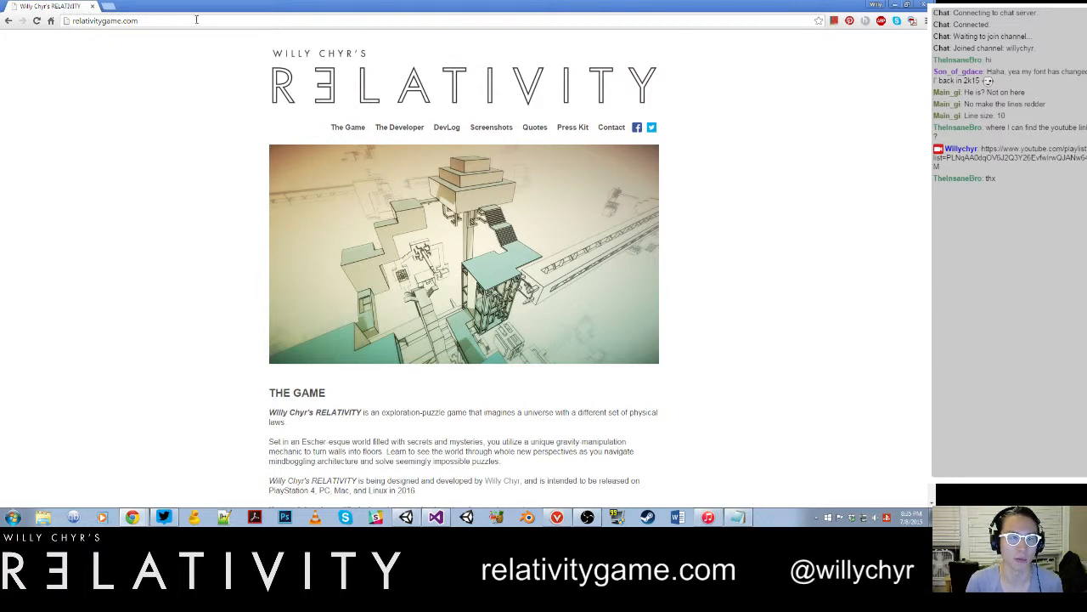
# Step: View the game's DevLog thread from the Relativity website and browse the TIGForums DevLogs board, closing the browser tabs at the end
pyautogui.click(448, 127)
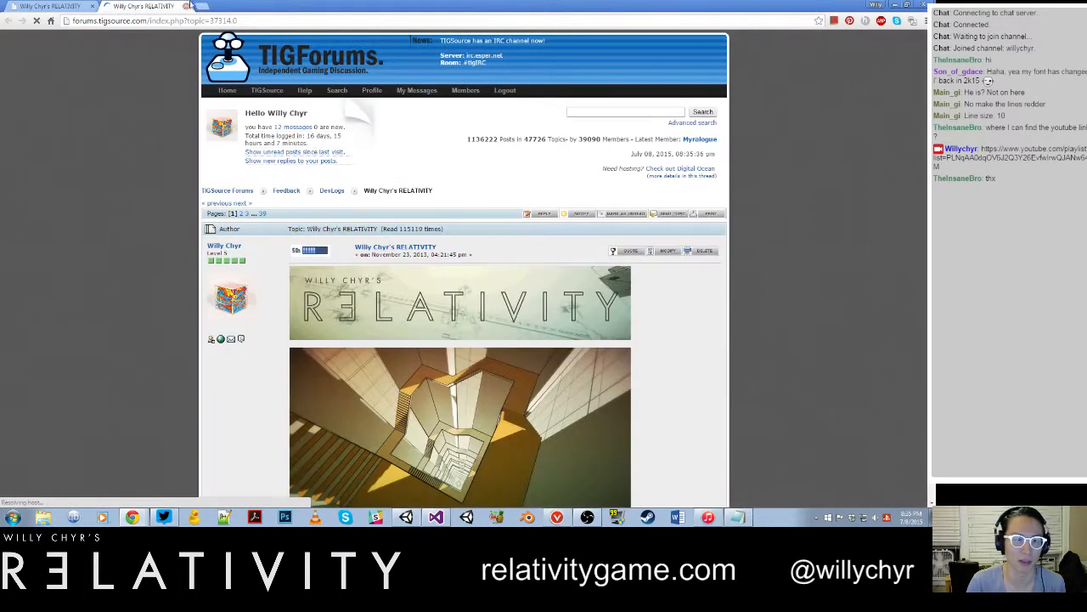
pyautogui.click(287, 64)
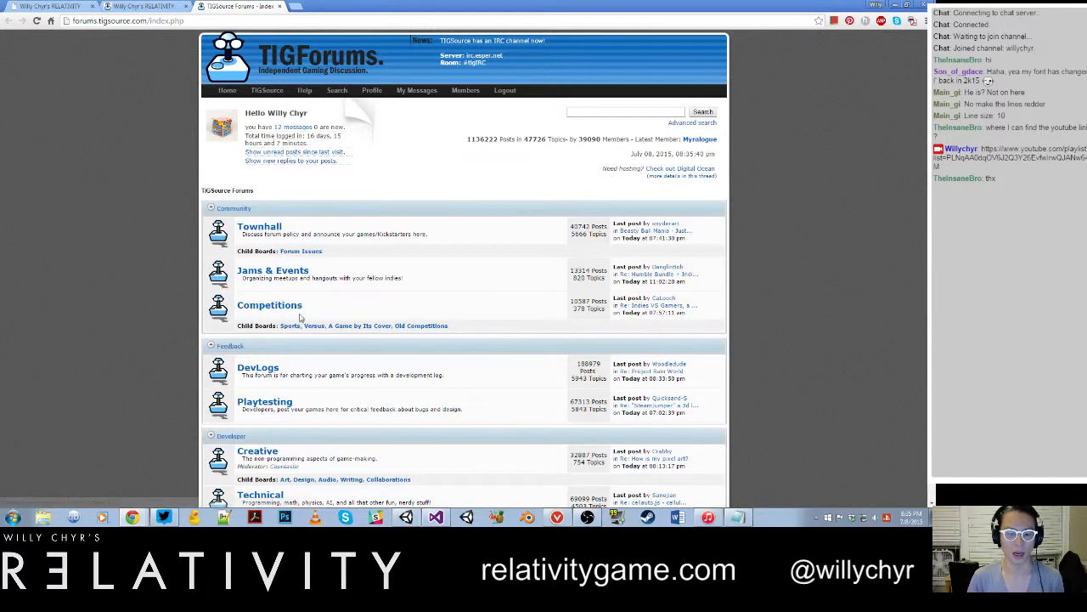
pyautogui.click(255, 370)
pyautogui.scroll(-5, 374, 303)
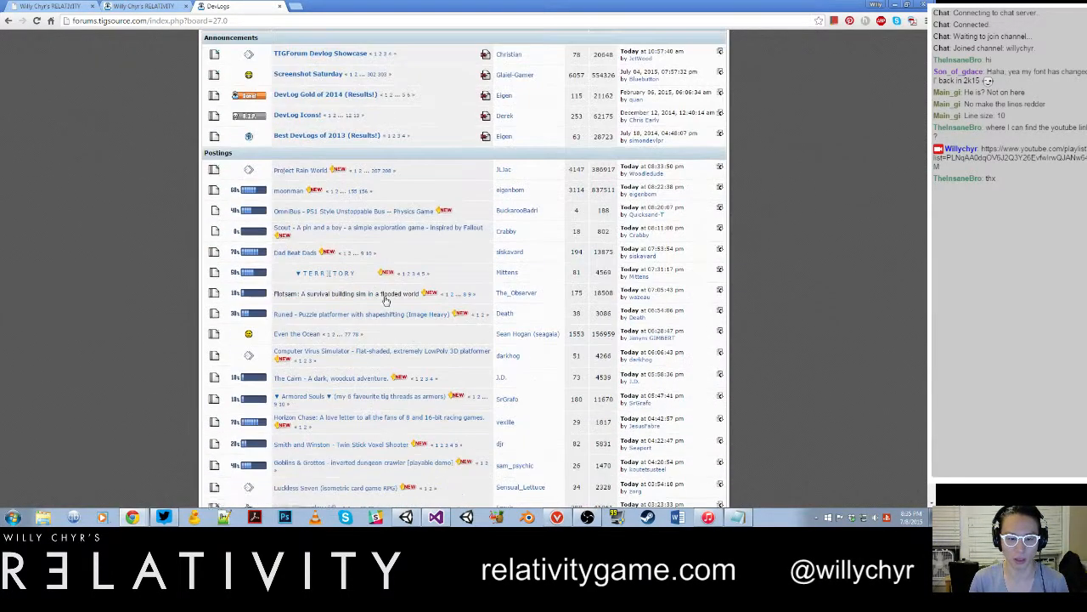
pyautogui.scroll(-3, 384, 300)
pyautogui.scroll(4, 384, 300)
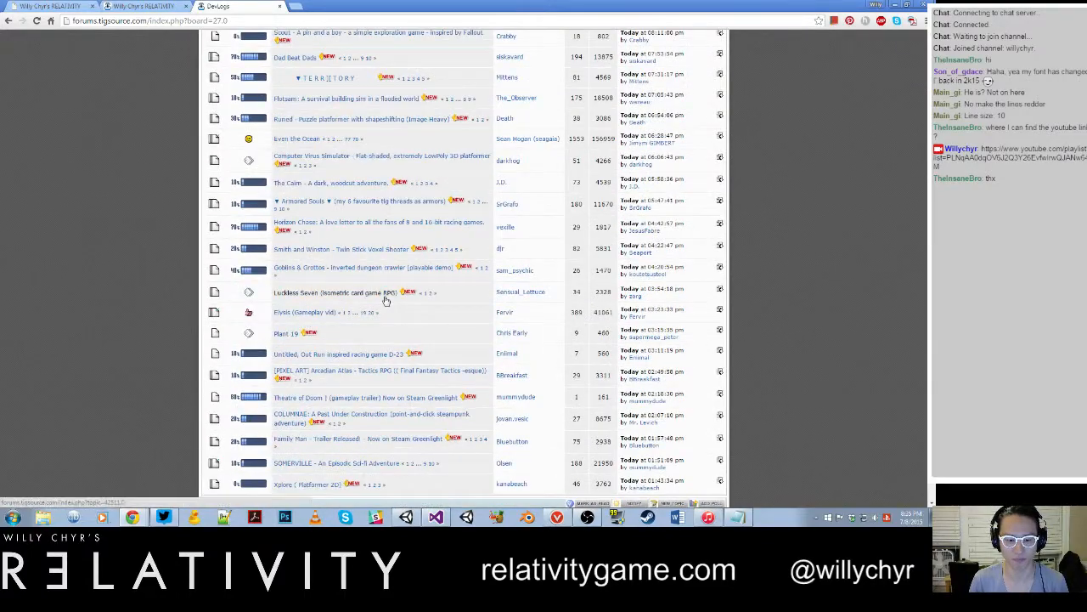
pyautogui.scroll(2, 384, 300)
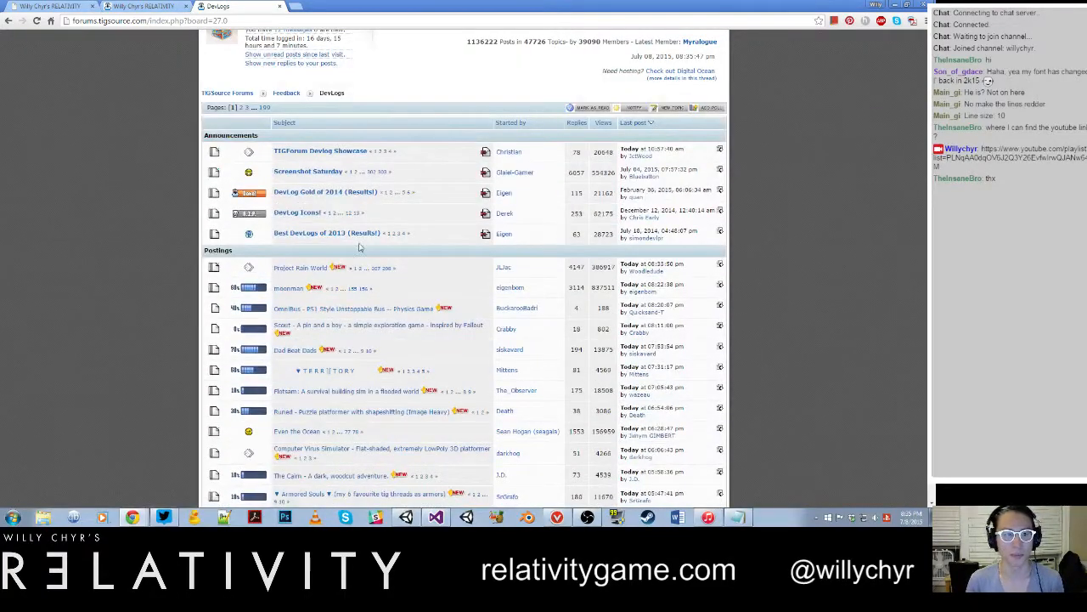
pyautogui.hotkey('ctrl', 'w')
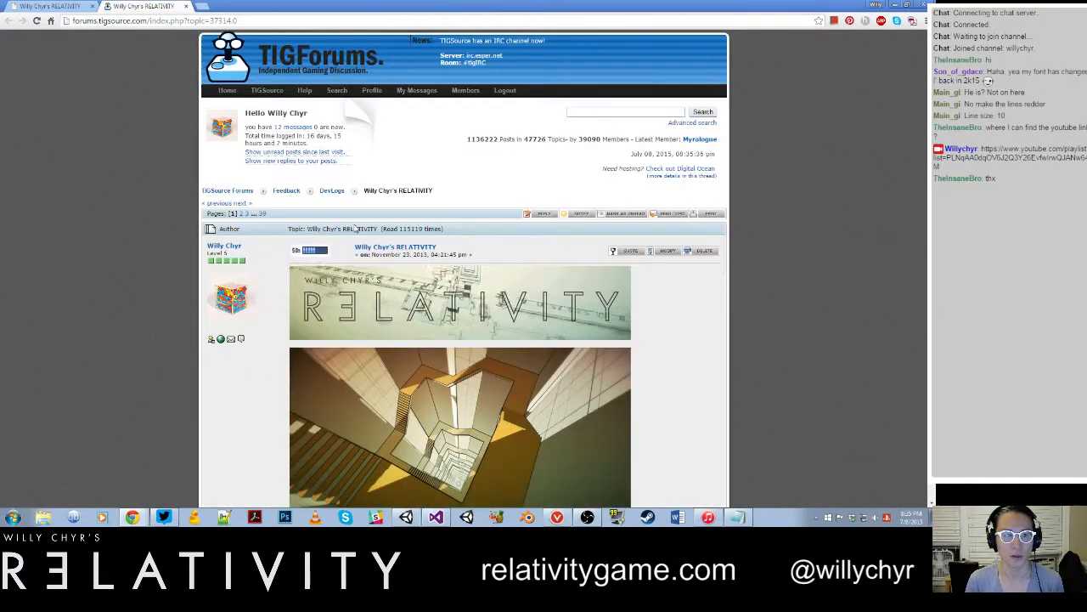
pyautogui.hotkey('ctrl', 'w')
pyautogui.hotkey('ctrl', 'w')
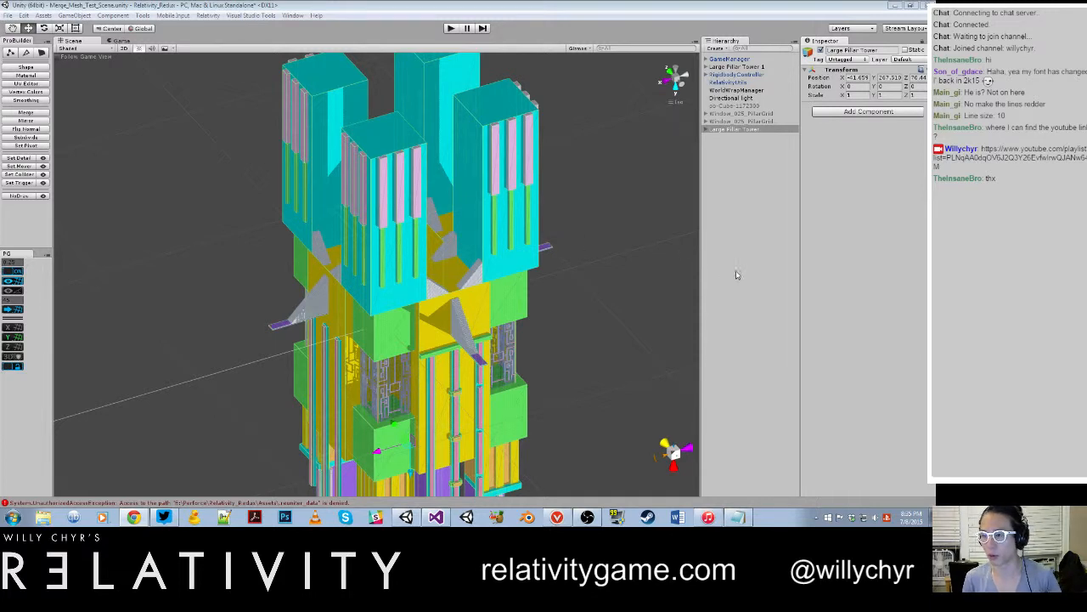
# Step: Open the GameFeelRedux scene in Unity, saving the changes to Merge_Mesh_Test_Scene
pyautogui.click(746, 216)
pyautogui.click(724, 130)
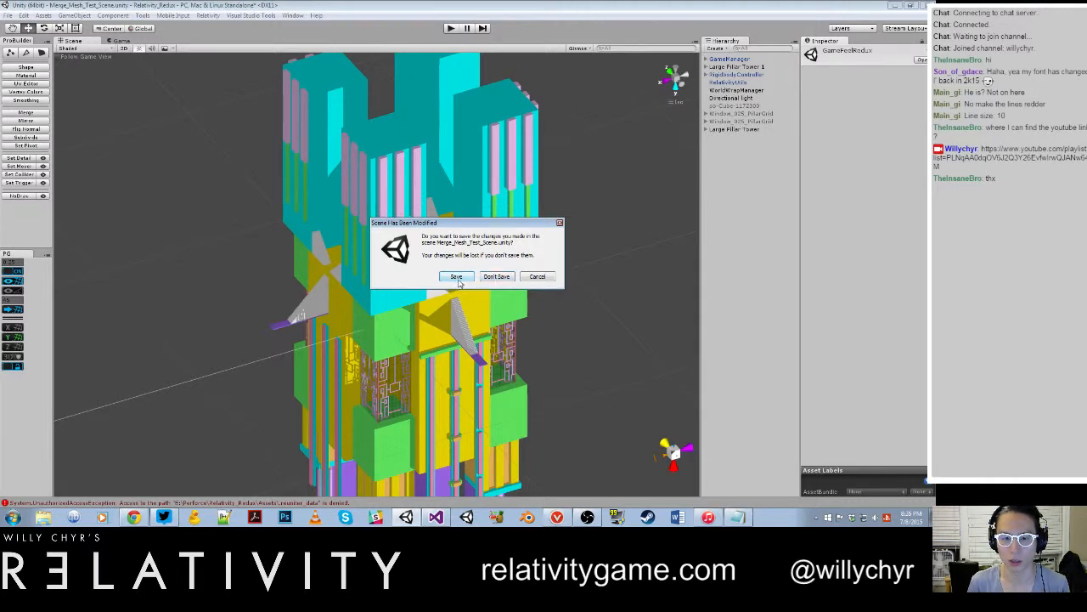
pyautogui.click(456, 277)
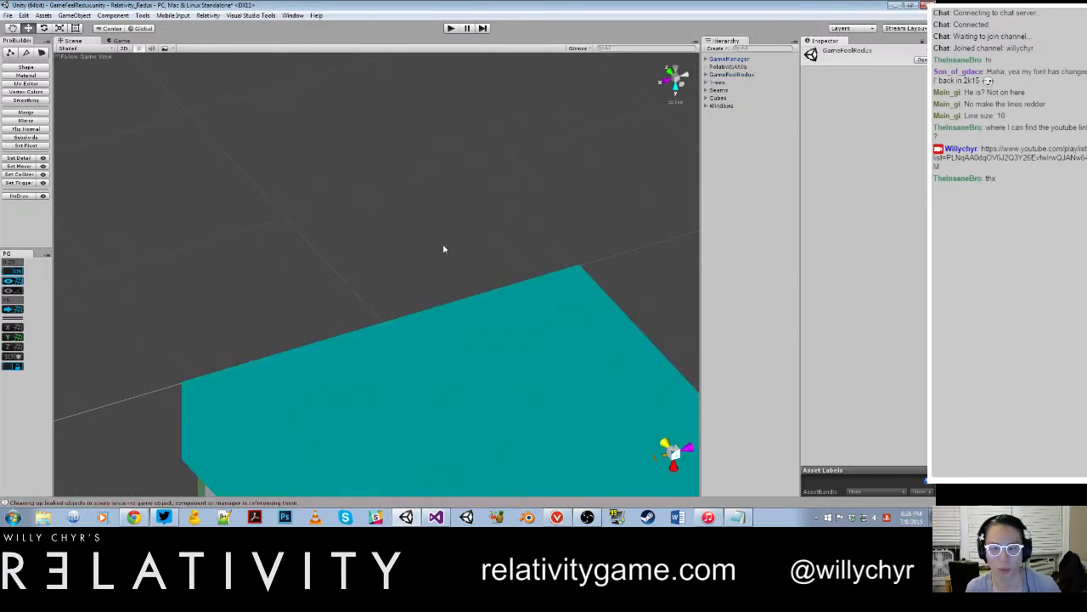
# Step: Deactivate the two front wall cubes of the yellow-roofed test room to expose its interior
pyautogui.scroll(-10, 619, 294)
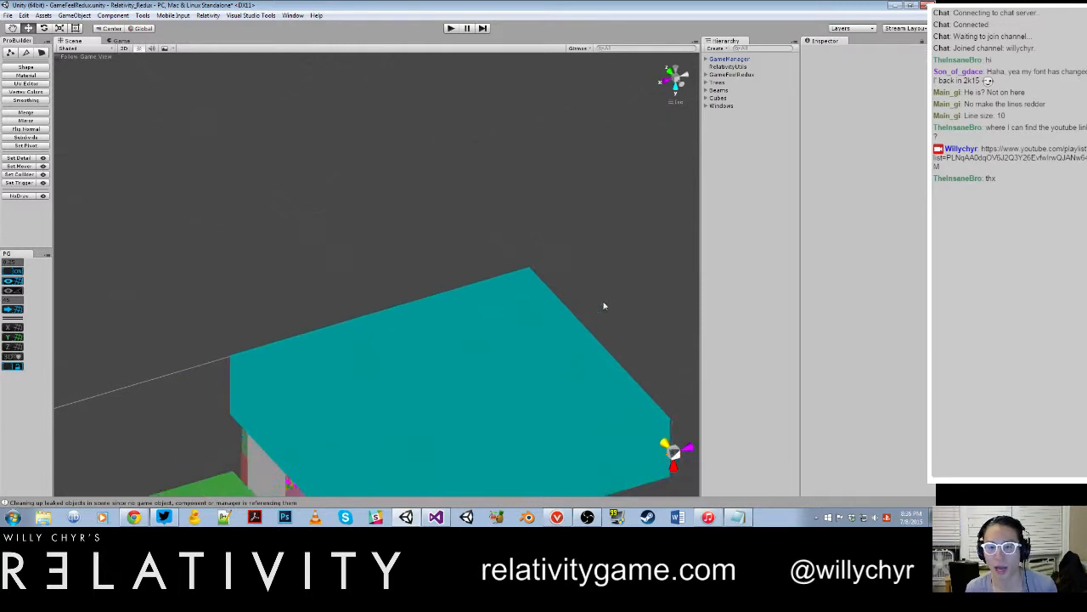
pyautogui.keyDown('alt'); pyautogui.moveTo(501, 272); pyautogui.dragTo(520, 178); pyautogui.keyUp('alt')
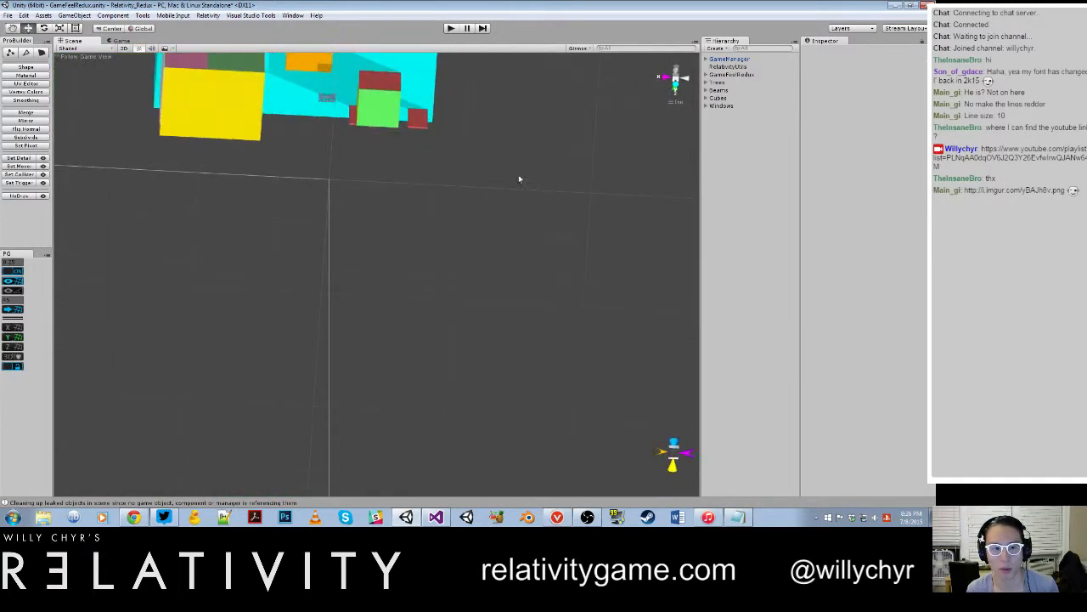
pyautogui.moveTo(519, 177); pyautogui.dragTo(538, 342, button='middle')
pyautogui.keyDown('alt'); pyautogui.moveTo(539, 343); pyautogui.dragTo(523, 214); pyautogui.keyUp('alt')
pyautogui.scroll(3, 522, 215)
pyautogui.moveTo(408, 323); pyautogui.dragTo(454, 197, button='middle')
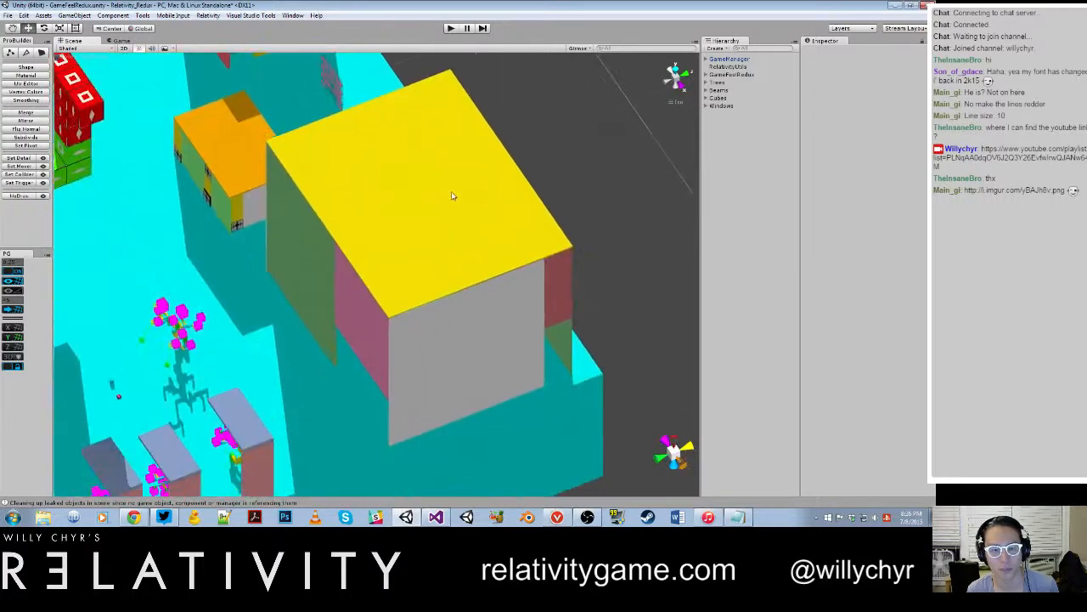
pyautogui.scroll(-3, 453, 196)
pyautogui.keyDown('alt'); pyautogui.moveTo(474, 293); pyautogui.dragTo(450, 182); pyautogui.keyUp('alt')
pyautogui.scroll(3, 527, 212)
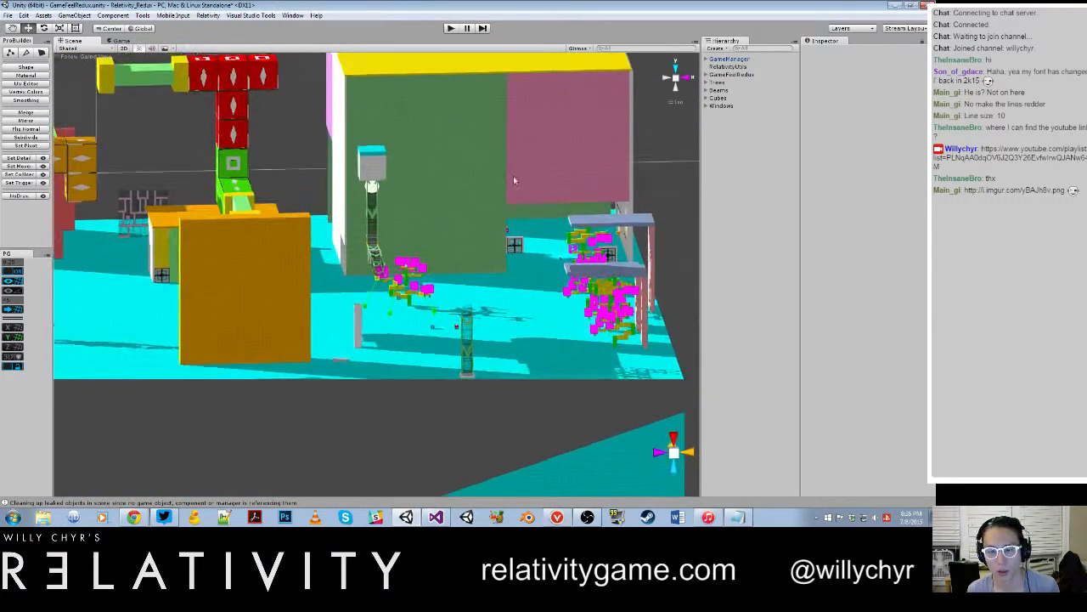
pyautogui.click(449, 182)
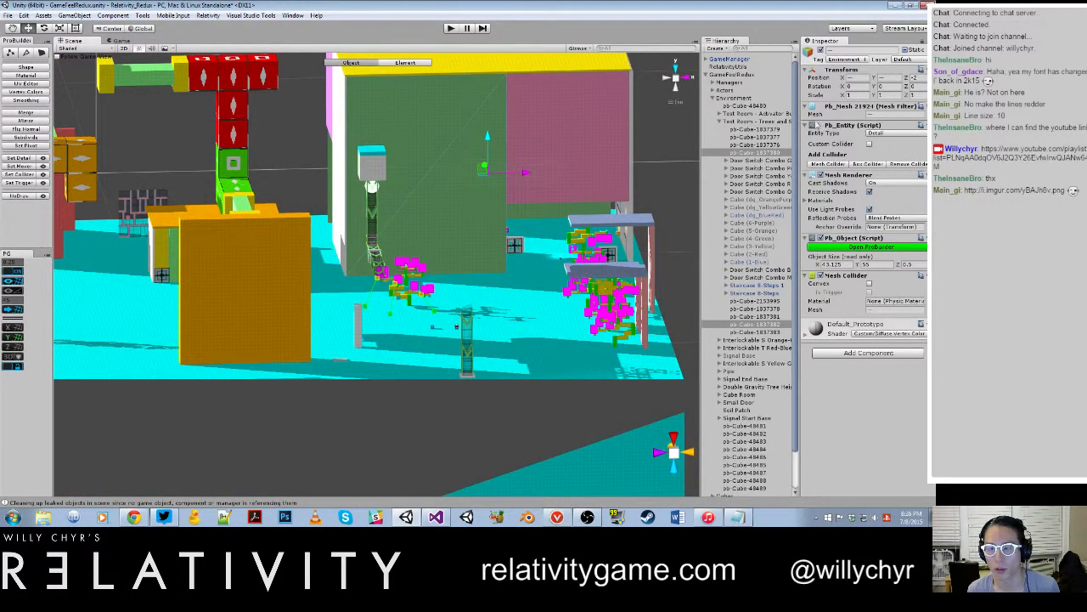
pyautogui.click(822, 50)
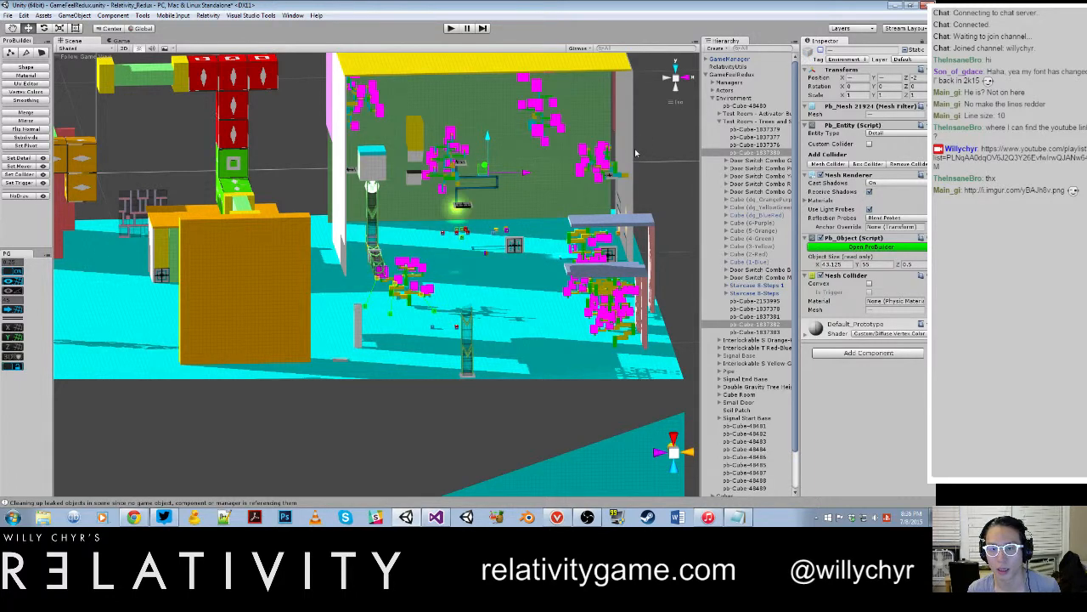
# Step: Update the material of the magenta bonsai tree growing from the room's grey wall
pyautogui.keyDown('alt'); pyautogui.scroll(5, 638, 148); pyautogui.keyUp('alt')
pyautogui.moveTo(608, 155); pyautogui.dragTo(394, 255, button='middle')
pyautogui.keyDown('alt'); pyautogui.scroll(-4, 374, 265); pyautogui.keyUp('alt')
pyautogui.keyDown('alt'); pyautogui.moveTo(368, 268); pyautogui.dragTo(382, 232); pyautogui.keyUp('alt')
pyautogui.click(397, 223)
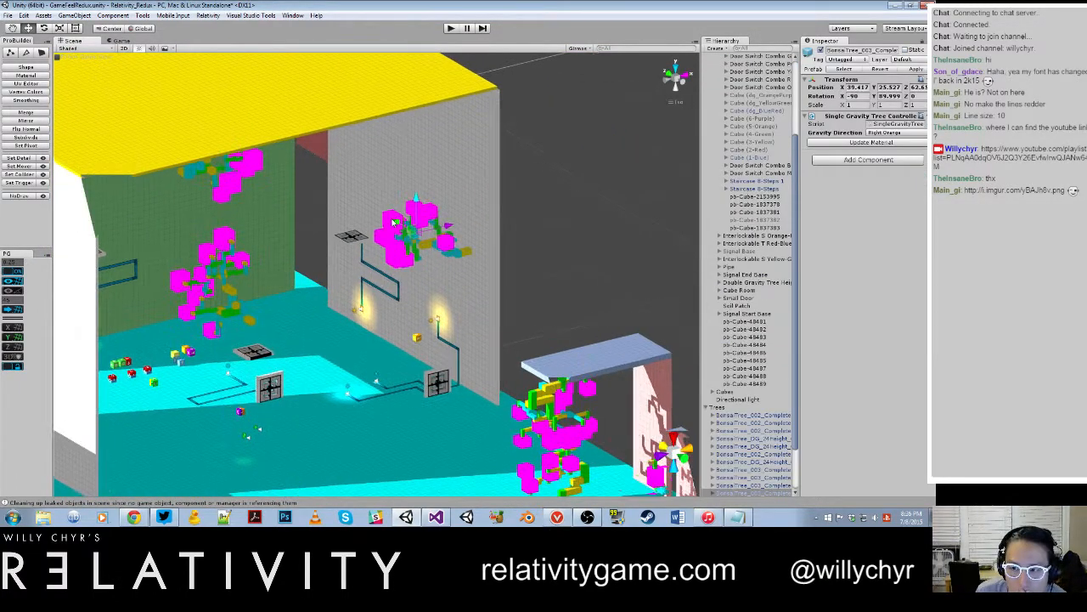
pyautogui.click(837, 141)
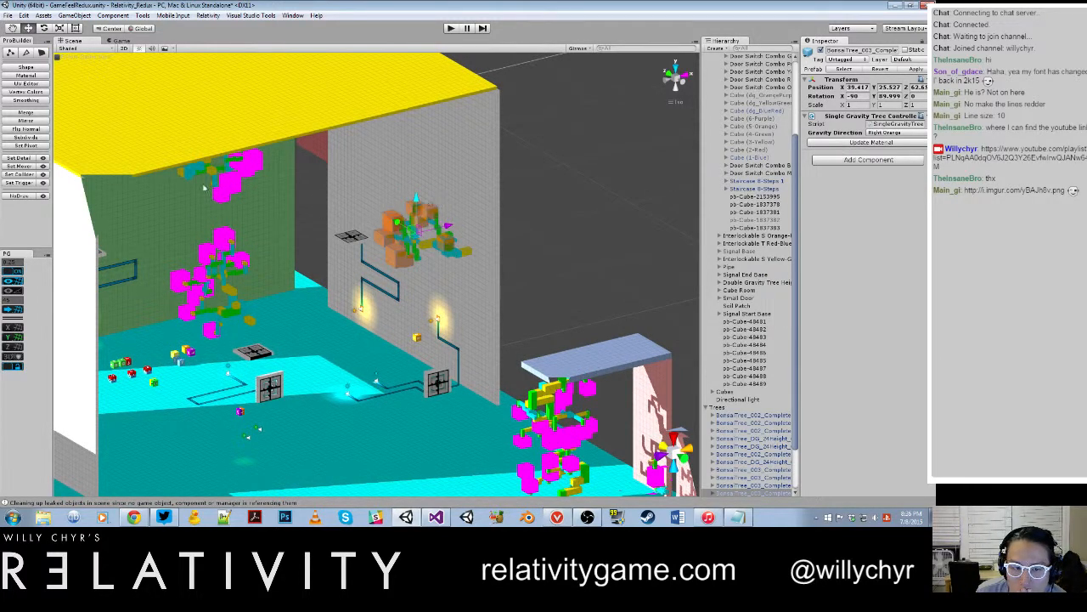
# Step: Update the materials of the upper tree and the tree on the green wall to match their gravity directions
pyautogui.click(234, 182)
pyautogui.click(881, 145)
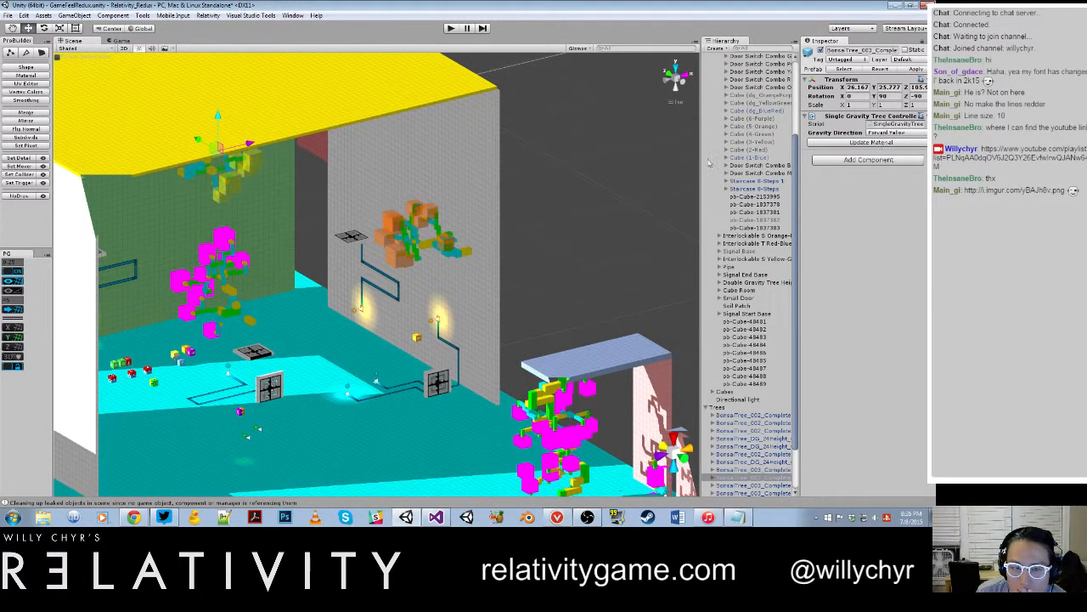
pyautogui.click(212, 242)
pyautogui.click(225, 243)
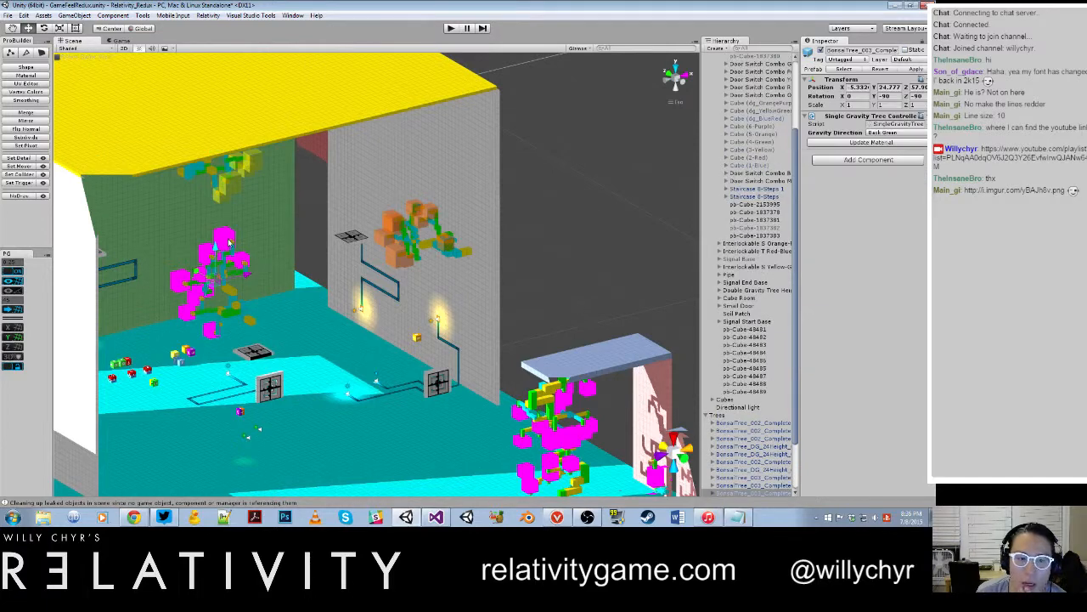
pyautogui.click(889, 143)
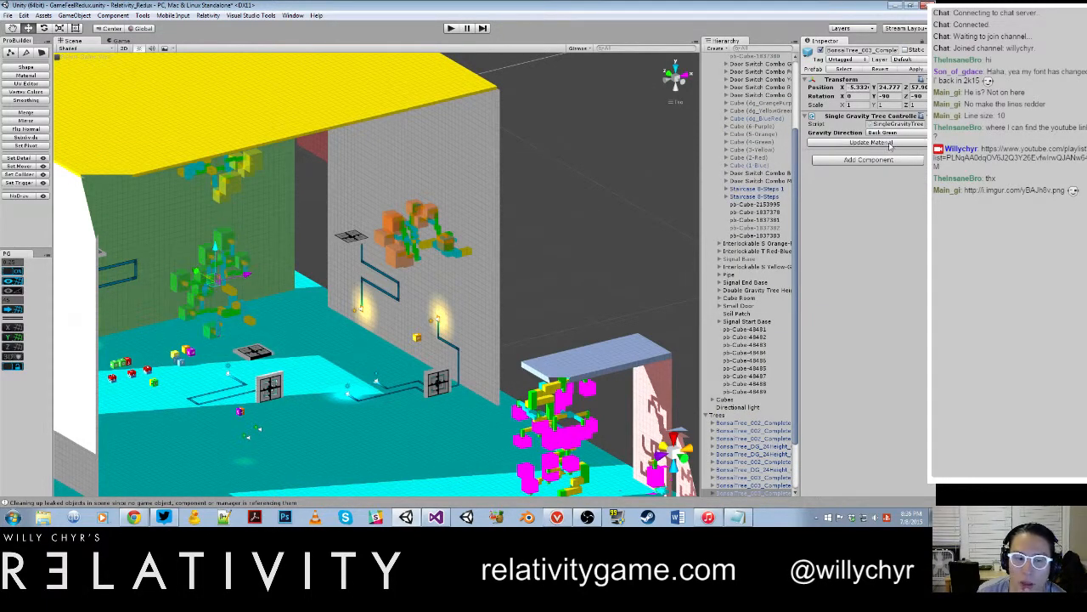
# Step: Switch the grey-wall tree's gravity direction to Down Blue and back to Right Orange
pyautogui.click(401, 223)
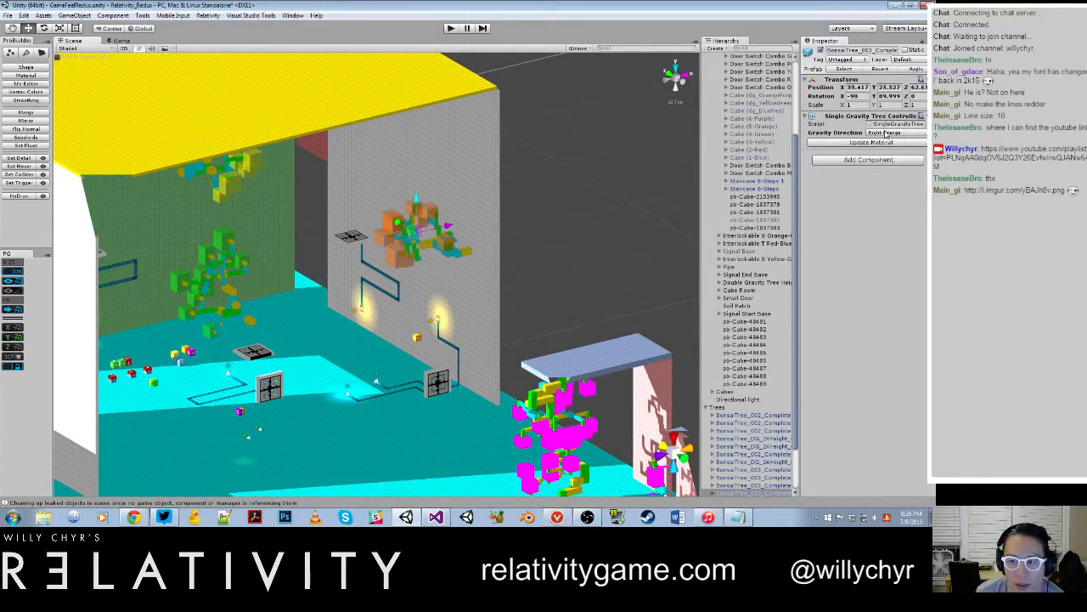
pyautogui.click(888, 133)
pyautogui.click(890, 143)
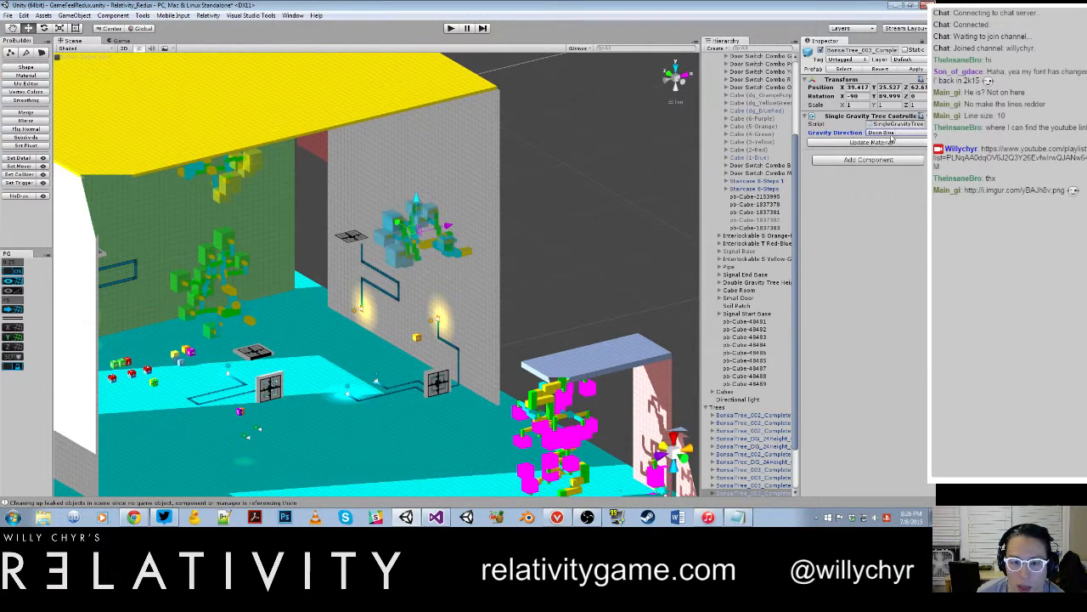
pyautogui.click(892, 133)
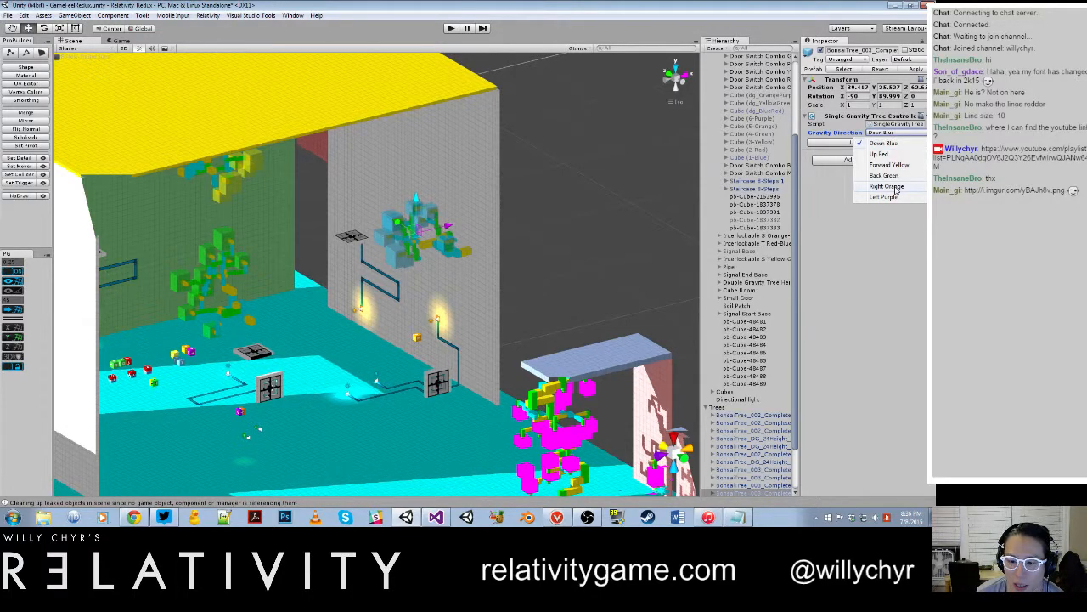
pyautogui.click(896, 188)
pyautogui.scroll(-4, 541, 218)
pyautogui.scroll(7, 530, 231)
pyautogui.keyDown('alt'); pyautogui.moveTo(552, 232); pyautogui.dragTo(548, 270); pyautogui.keyUp('alt')
pyautogui.scroll(-2, 499, 272)
pyautogui.moveTo(548, 270); pyautogui.dragTo(525, 249, button='middle')
pyautogui.keyDown('alt'); pyautogui.moveTo(486, 267); pyautogui.dragTo(503, 299); pyautogui.keyUp('alt')
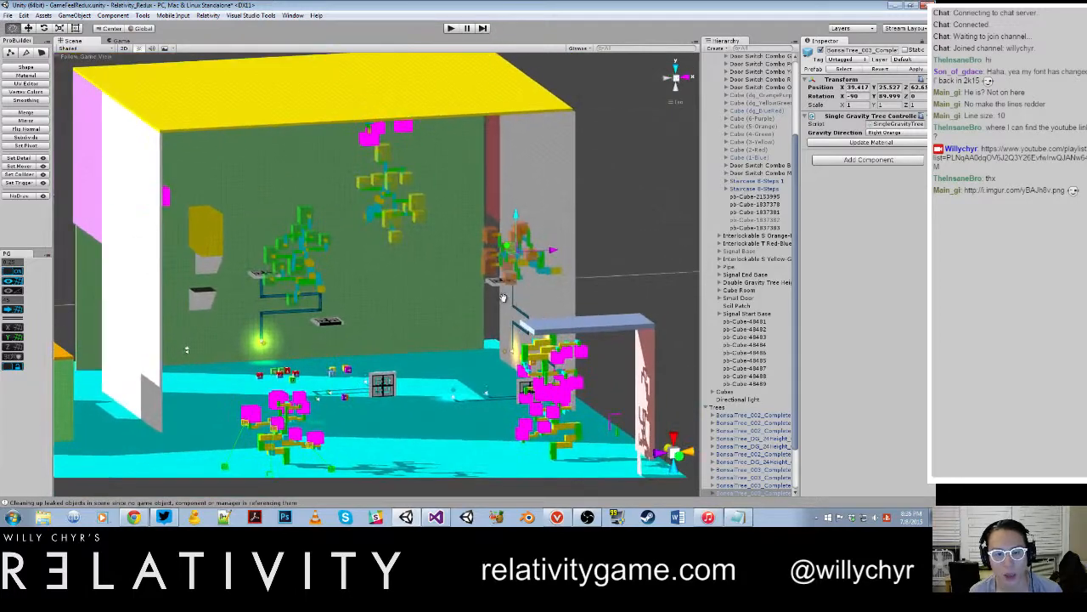
# Step: View the image i.imgur.com/yBAJh8v.png linked in the chat in Chrome, and close it to return to the Unity scene
pyautogui.scroll(3, 503, 299)
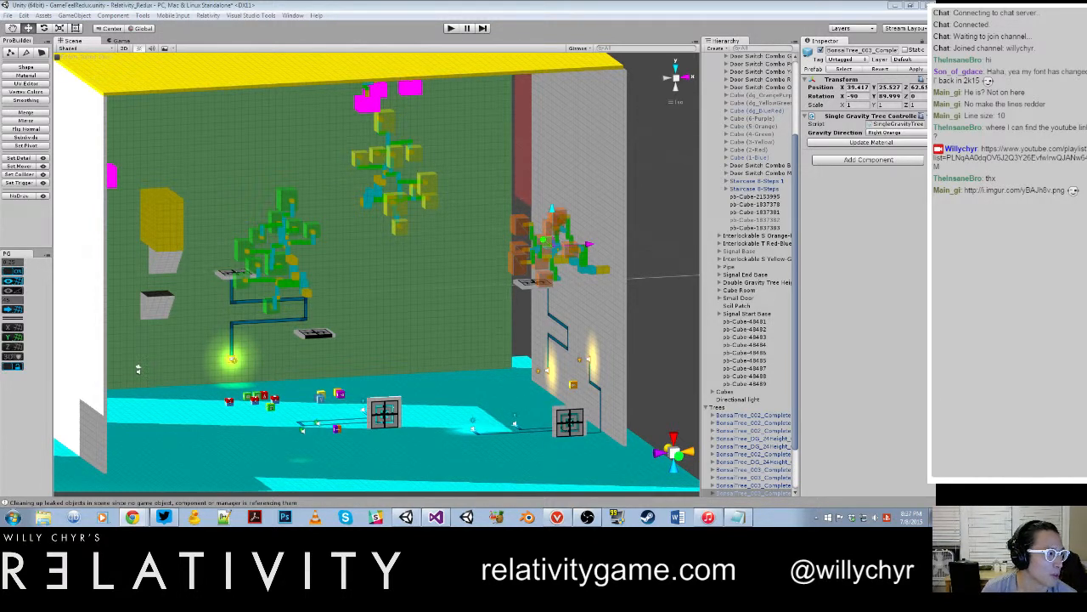
pyautogui.moveTo(0, 62); pyautogui.dragTo(433, 37)
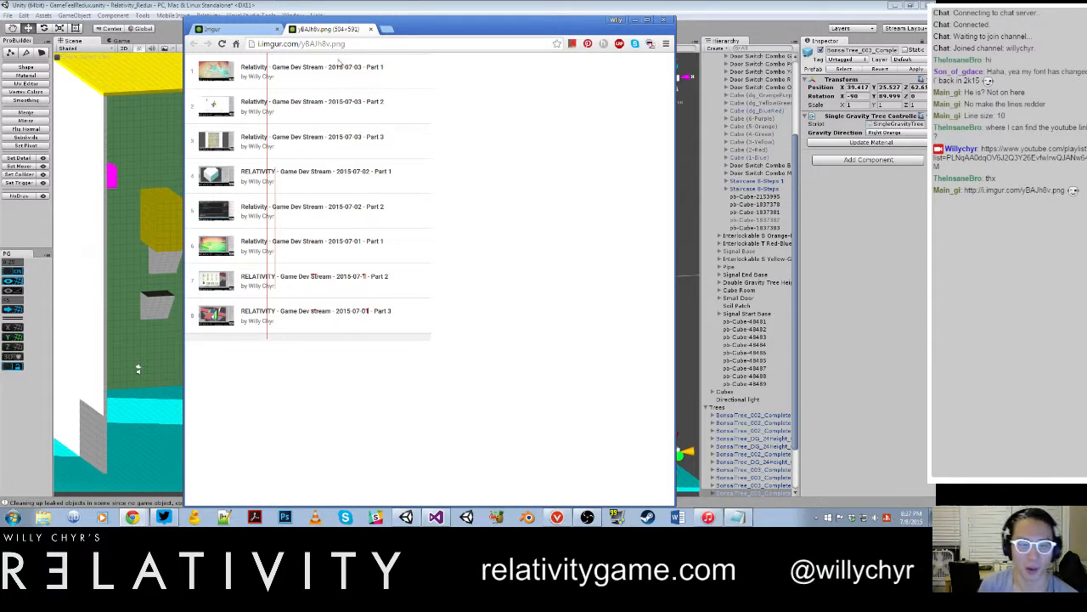
pyautogui.click(370, 29)
pyautogui.click(276, 30)
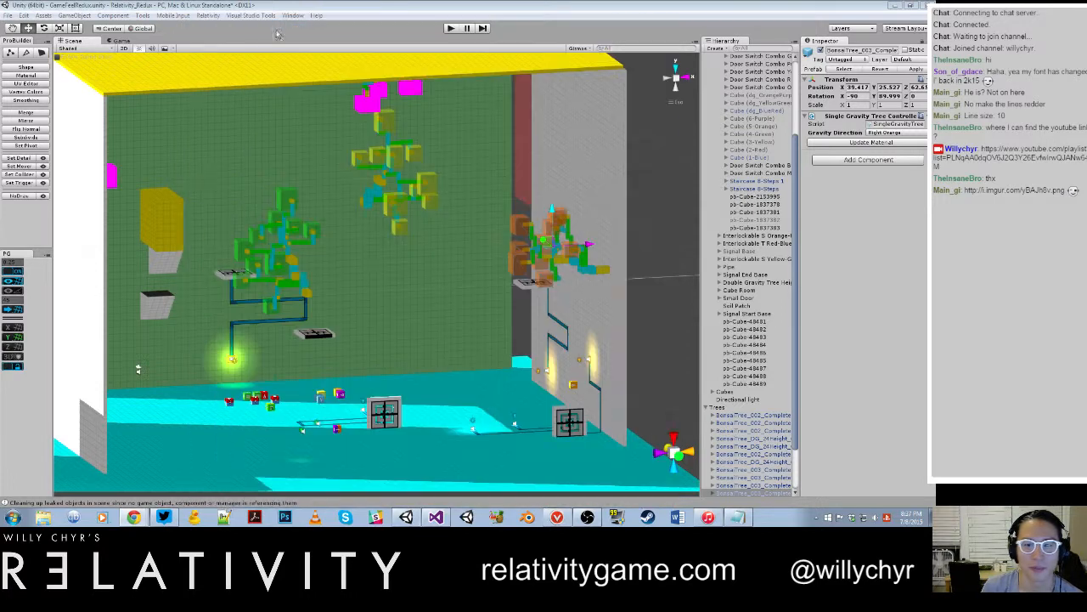
# Step: Switch to the World_025_PillarGrid scene and reopen GameFeelRedux without saving changes
pyautogui.click(548, 218)
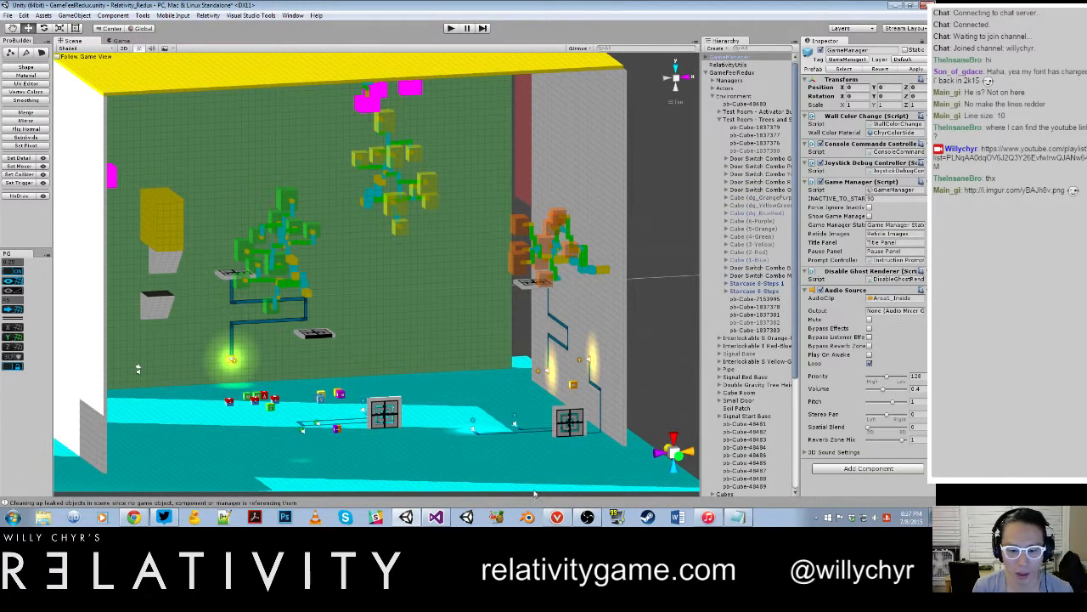
pyautogui.click(556, 518)
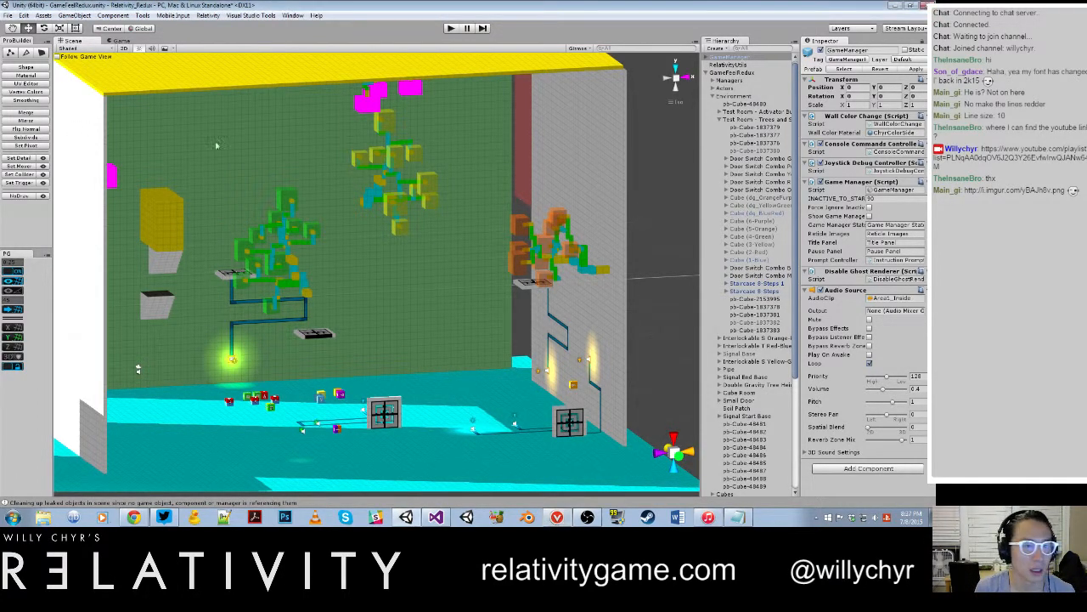
pyautogui.click(641, 149)
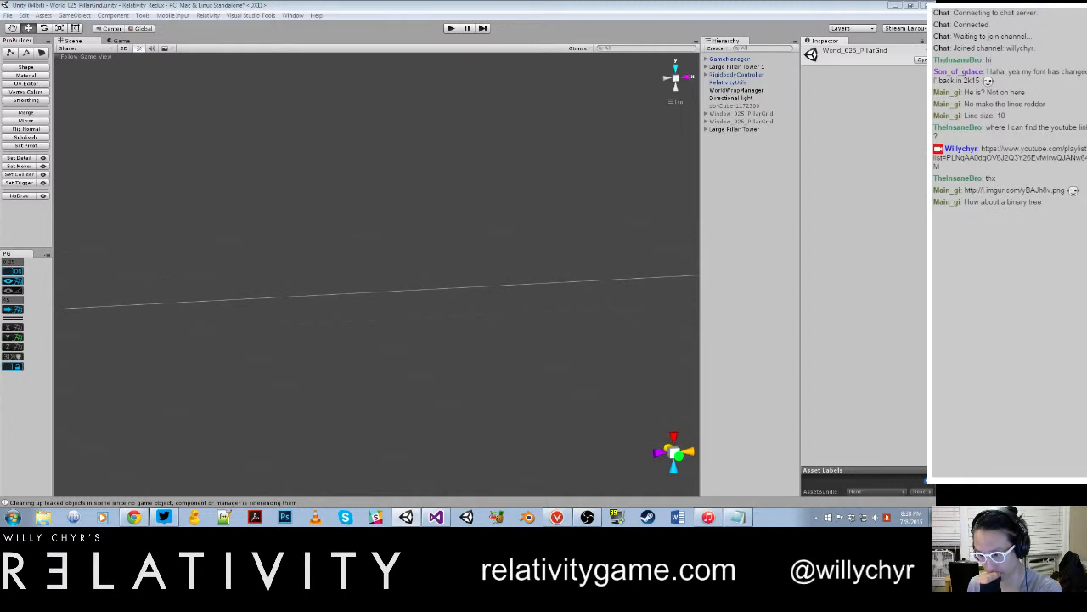
pyautogui.click(496, 277)
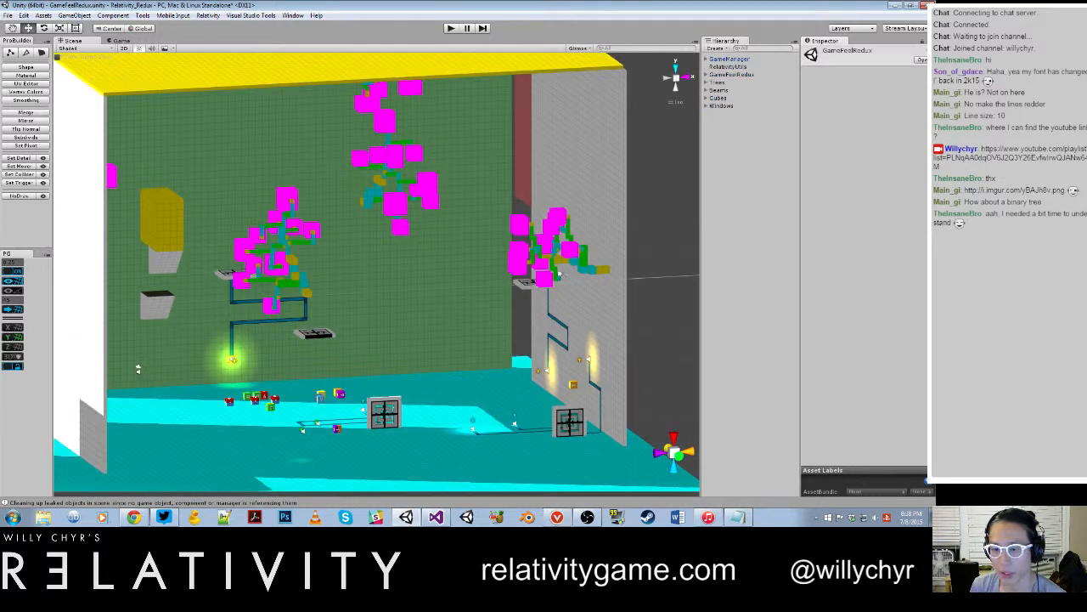
# Step: Update the material of the magenta tree on the grey wall in the reloaded scene
pyautogui.click(523, 230)
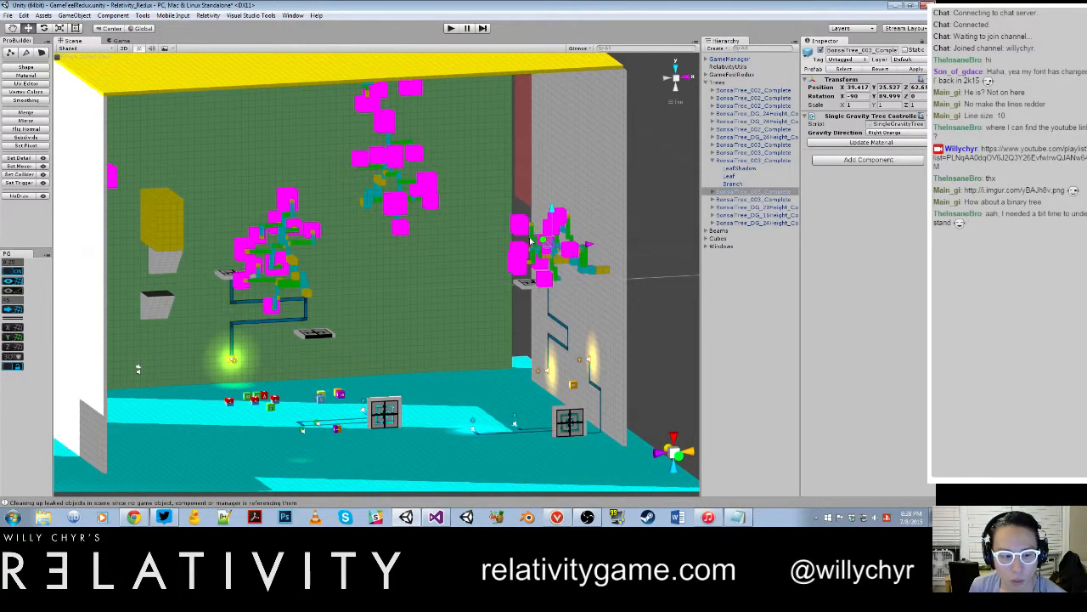
pyautogui.click(907, 142)
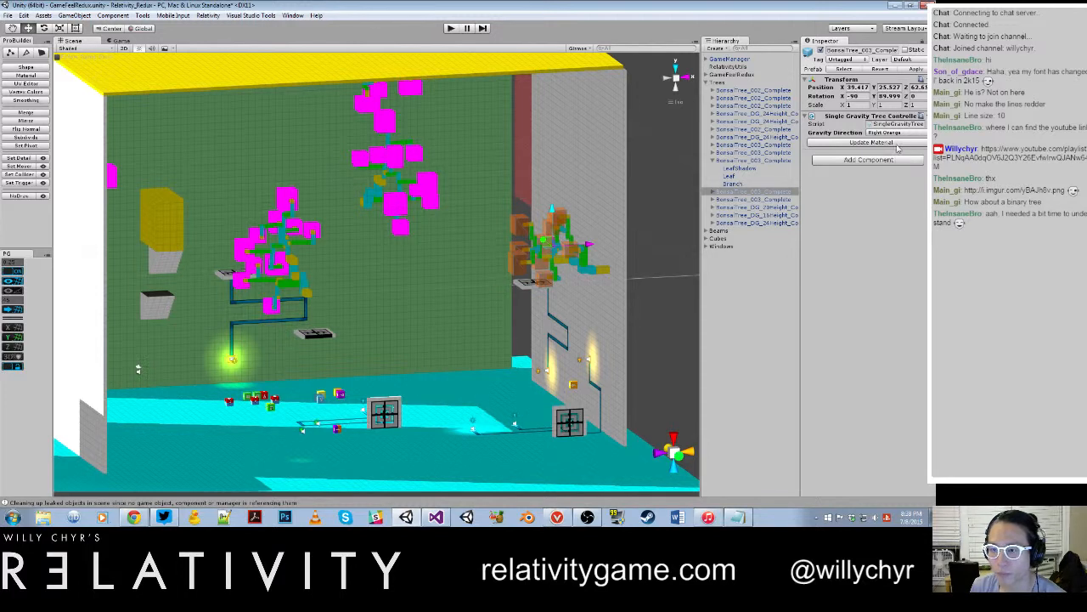
# Step: Inspect the green-wall tree's Leaf object and compare it with the grey-wall tree
pyautogui.click(744, 159)
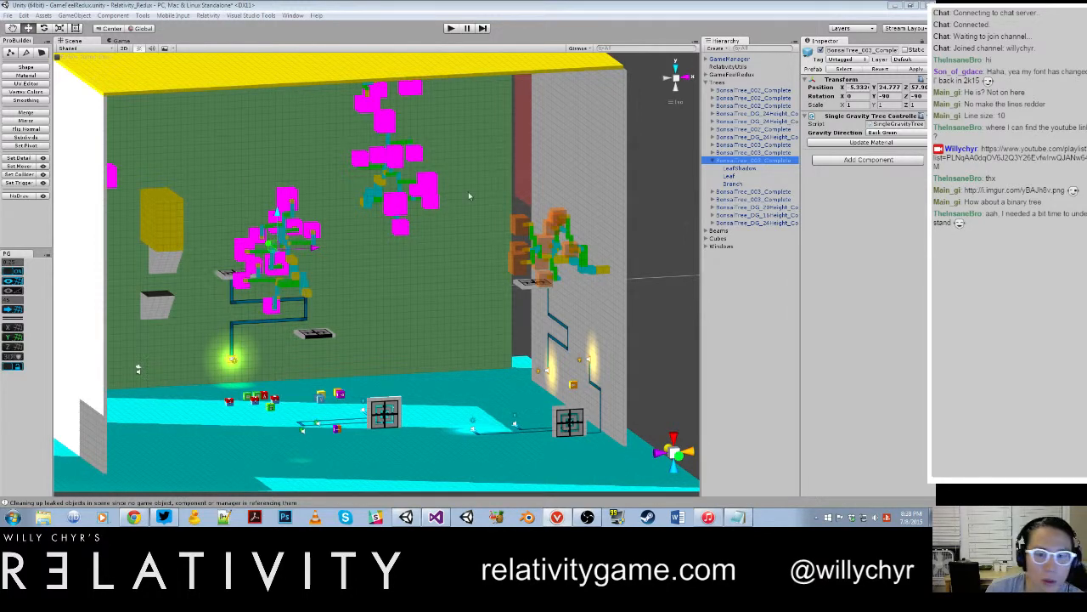
pyautogui.click(746, 182)
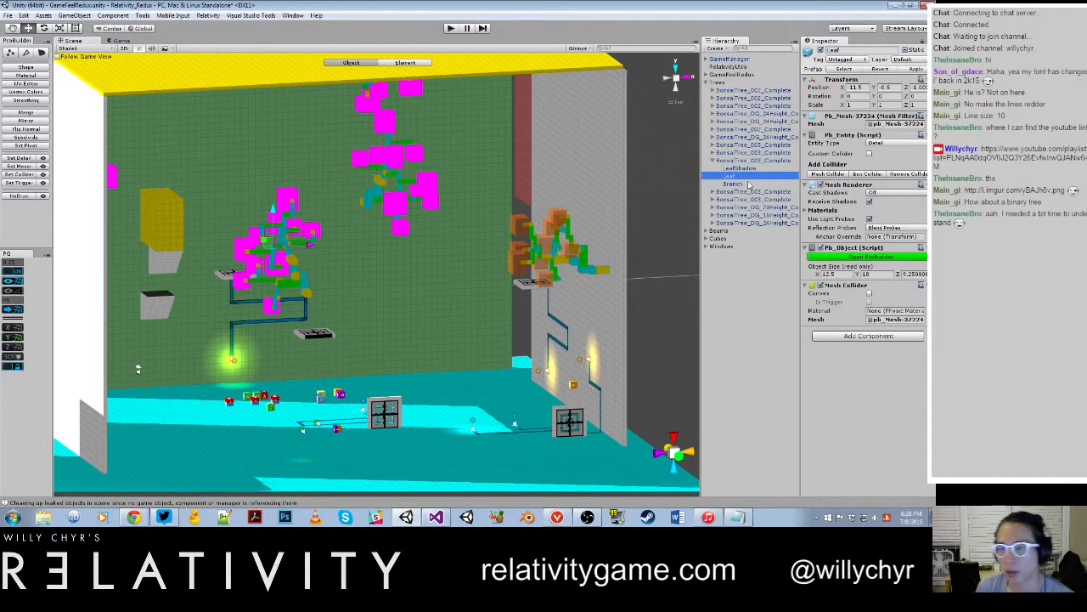
pyautogui.press('Up')
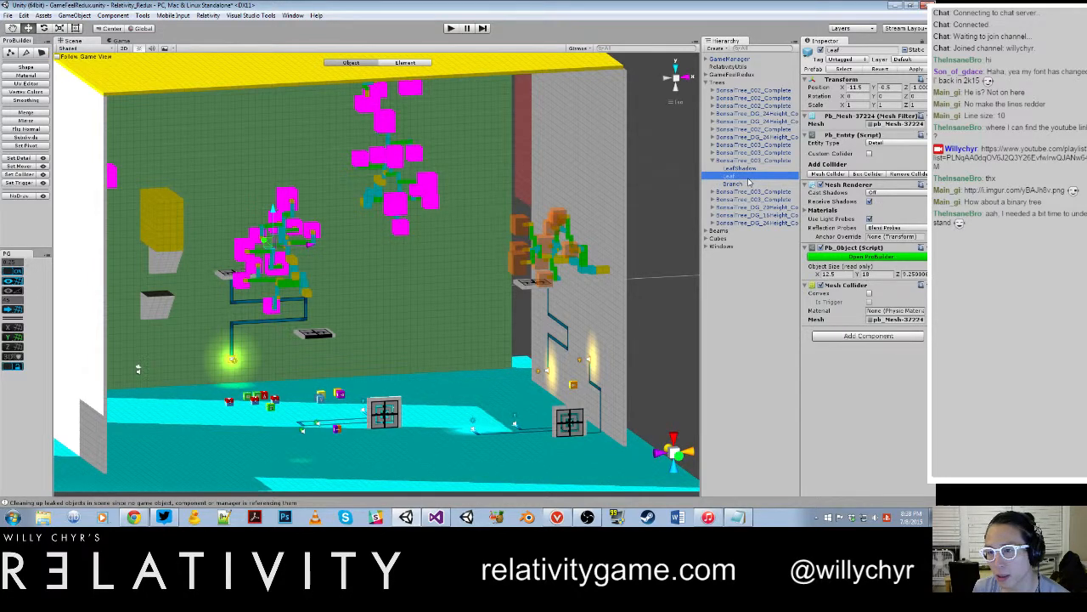
pyautogui.click(557, 222)
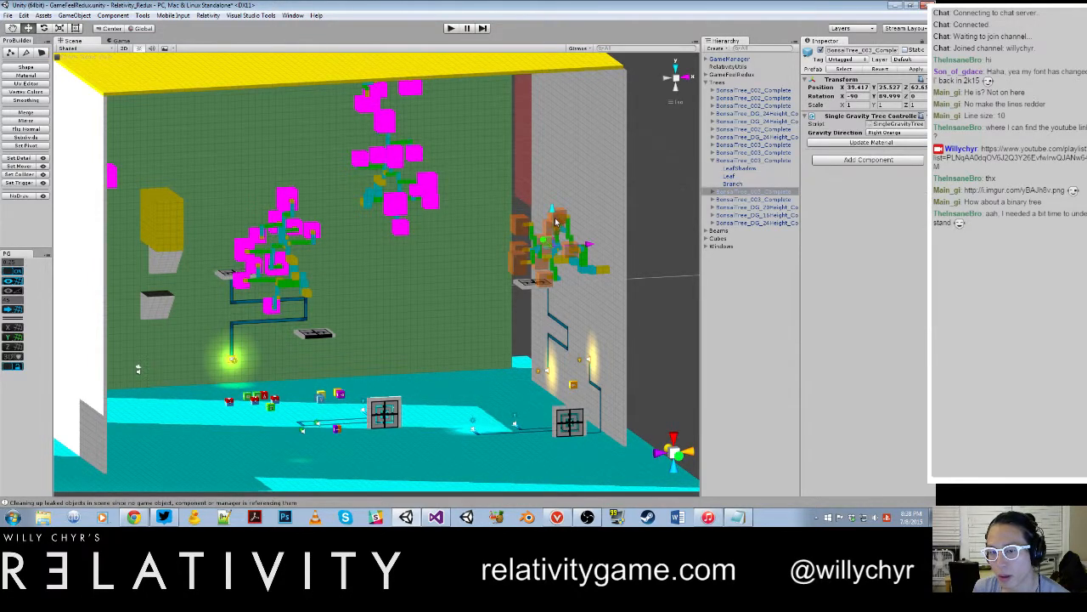
pyautogui.click(763, 176)
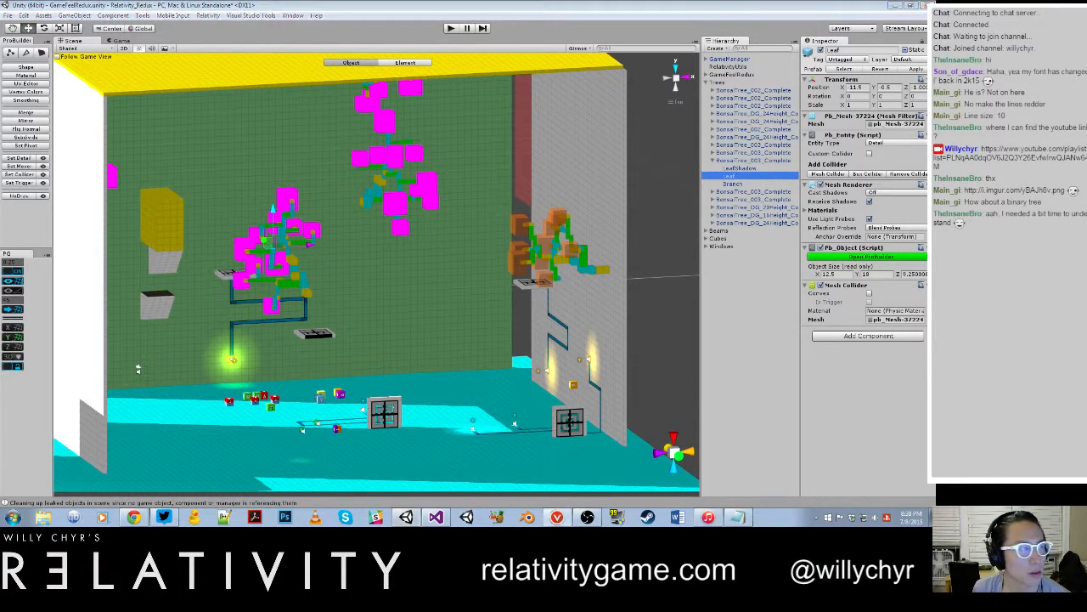
pyautogui.click(557, 522)
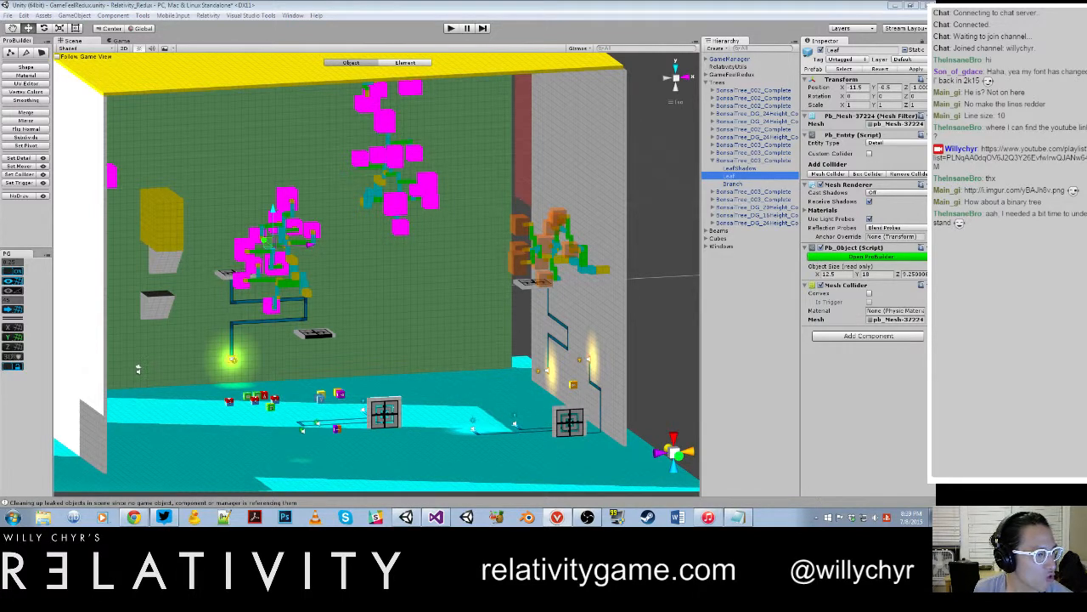
pyautogui.moveTo(0, 188); pyautogui.dragTo(104, 195)
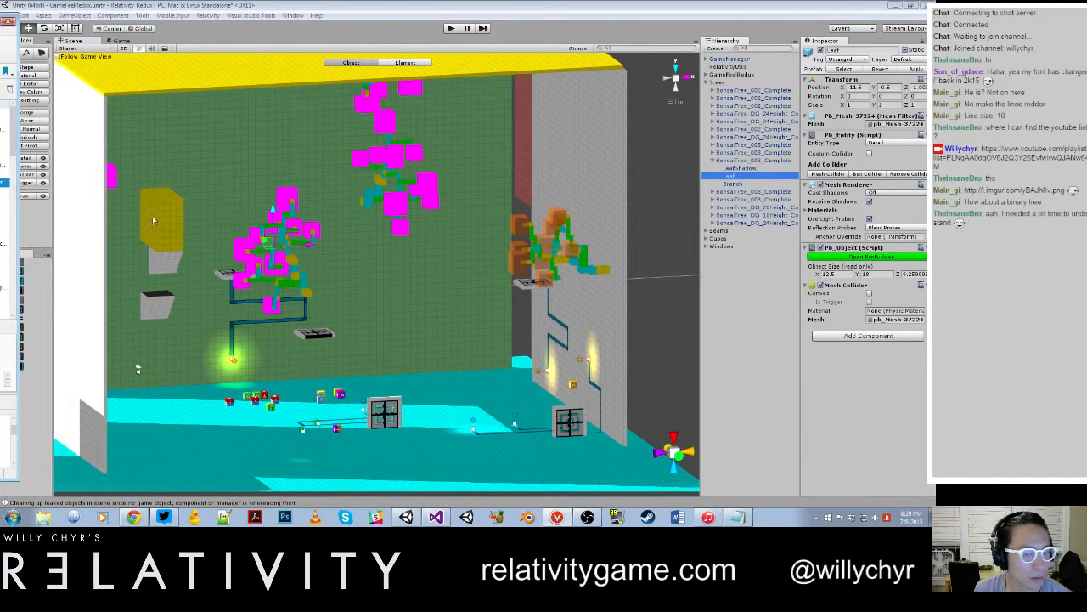
# Step: Select the grey-wall tree's Leaf object and expand its LeafOrange material properties
pyautogui.click(584, 276)
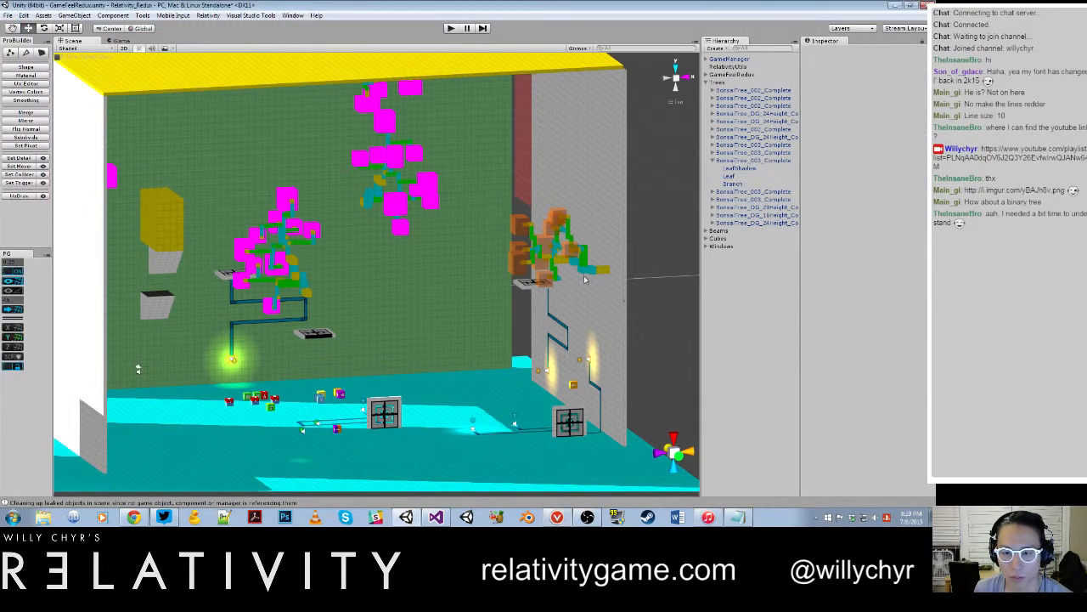
pyautogui.click(567, 256)
pyautogui.click(569, 255)
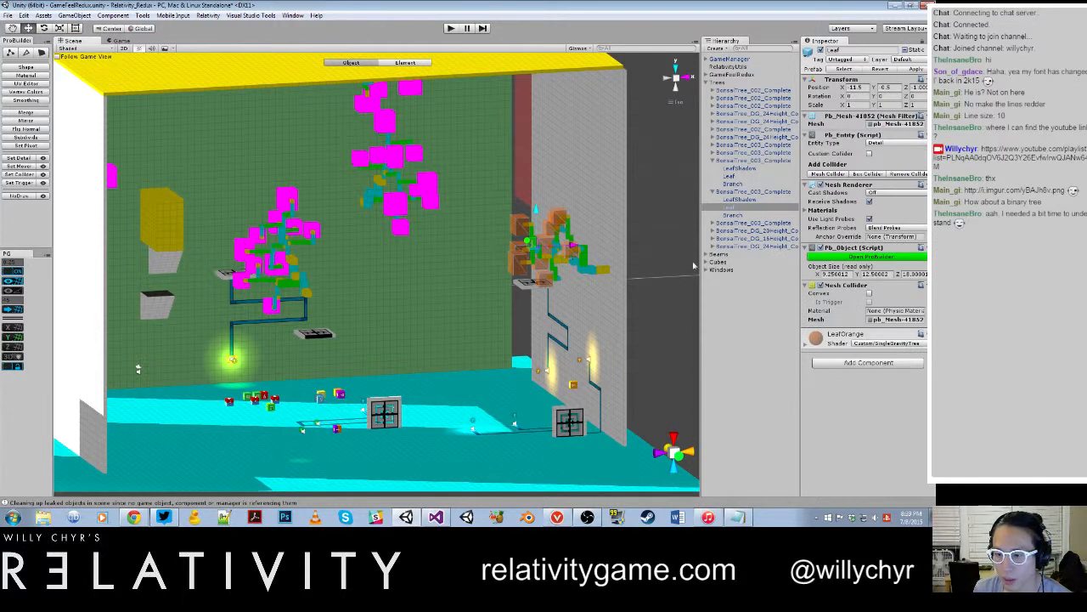
pyautogui.click(806, 344)
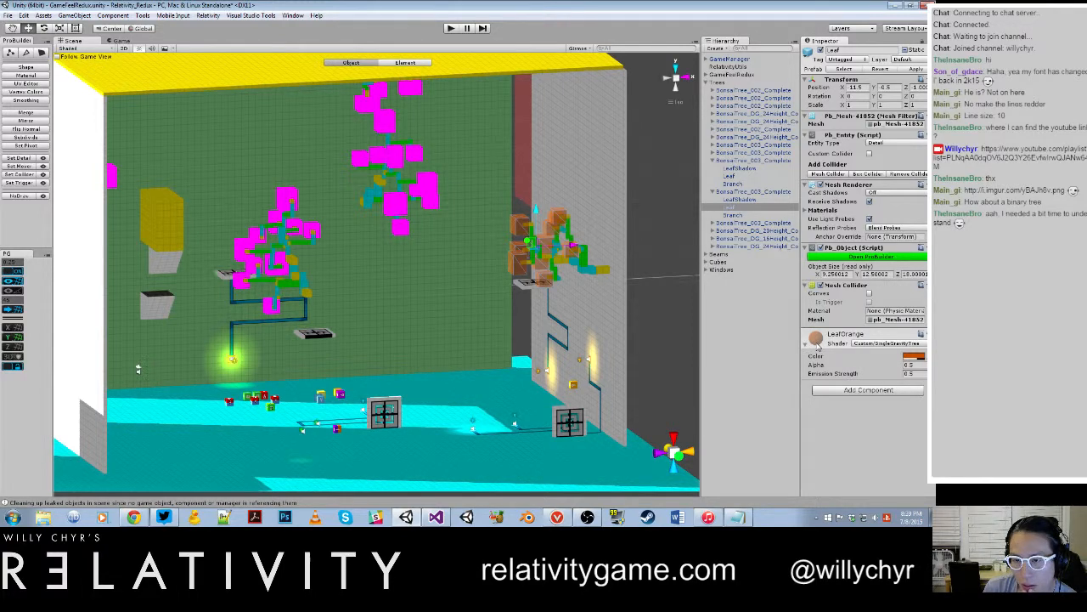
# Step: Save the GameFeelRedux scene and the project
pyautogui.click(8, 17)
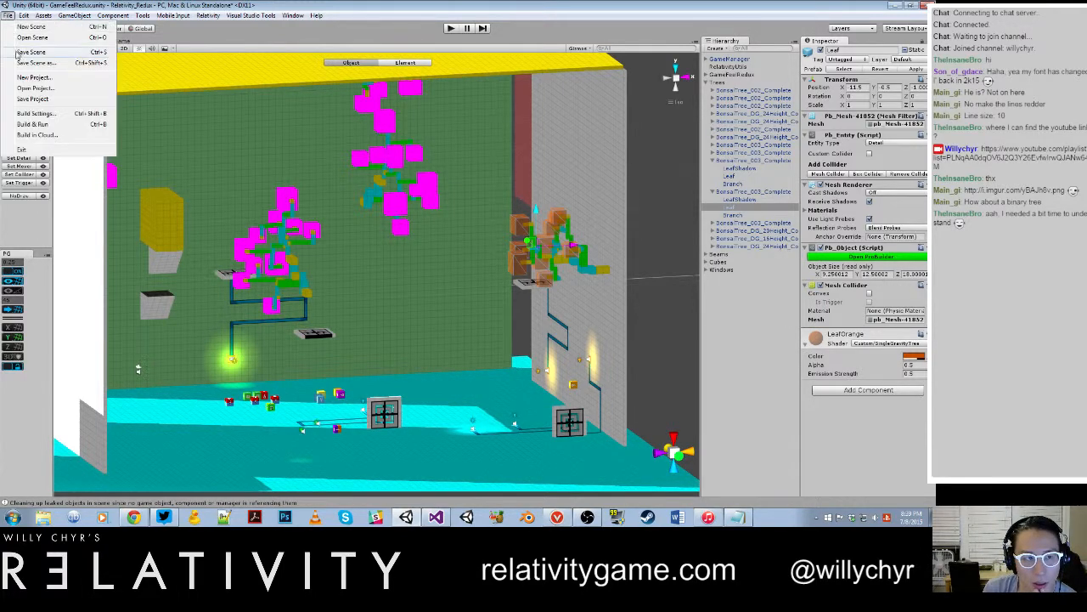
pyautogui.click(19, 54)
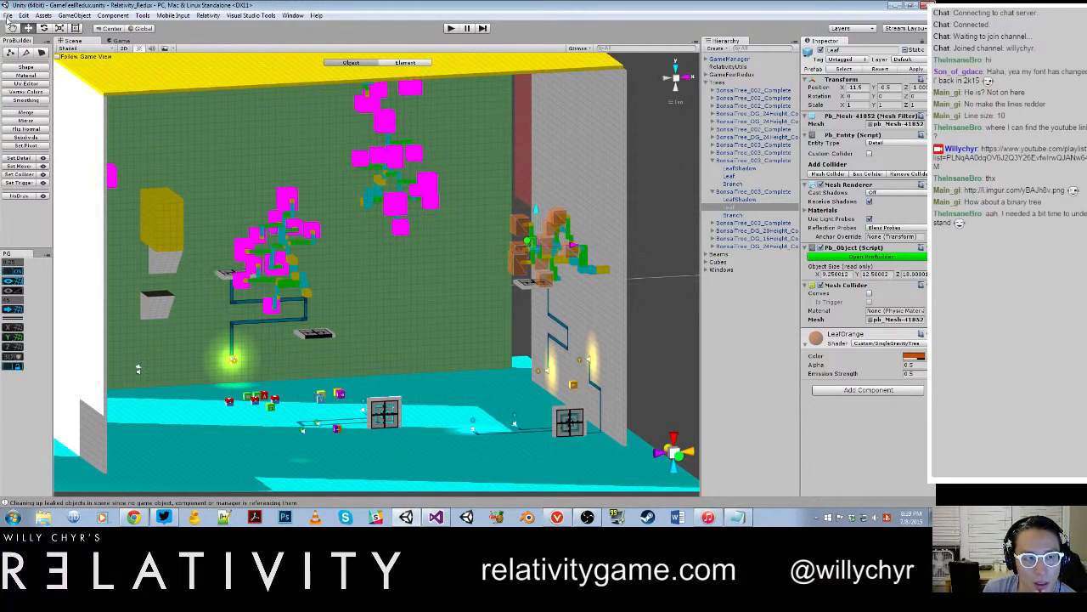
pyautogui.click(7, 16)
pyautogui.click(33, 102)
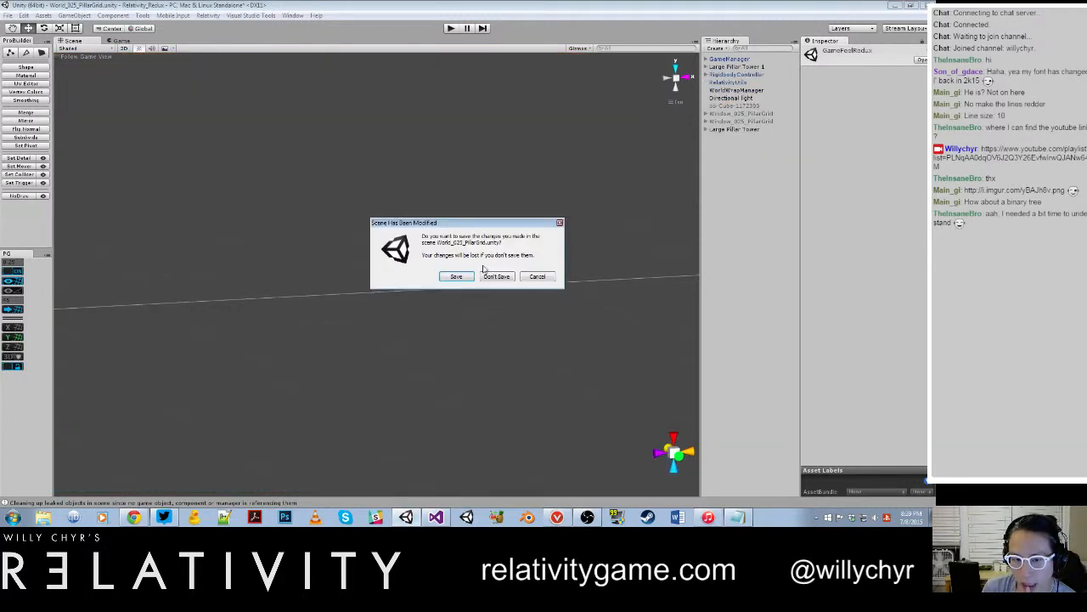
# Step: Reopen GameFeelRedux without saving World_025_PillarGrid, and inspect the grey-wall tree's Leaf object for its assigned material
pyautogui.click(492, 278)
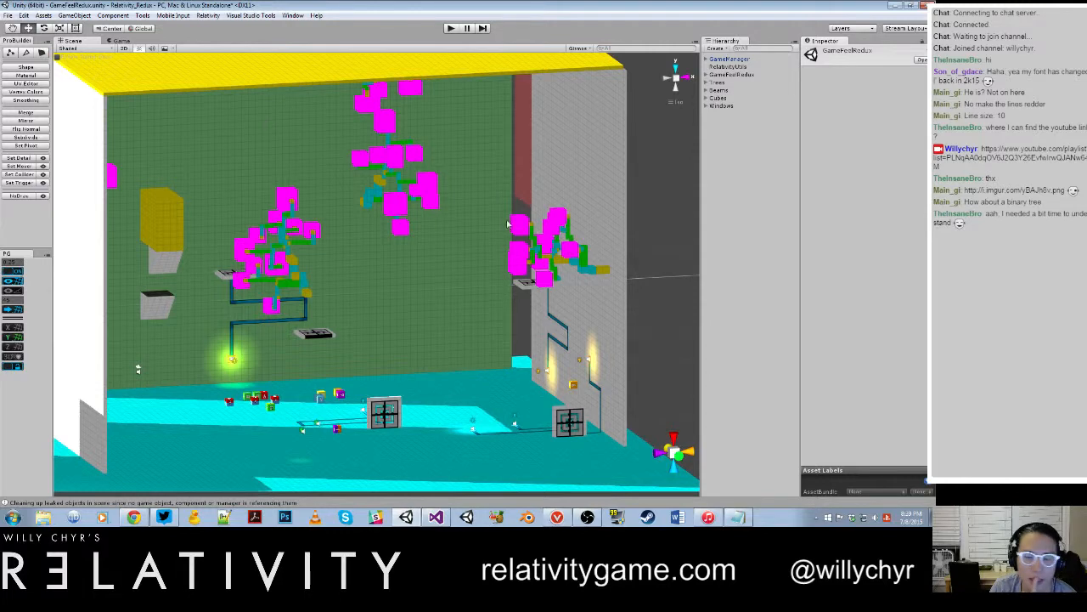
pyautogui.click(521, 228)
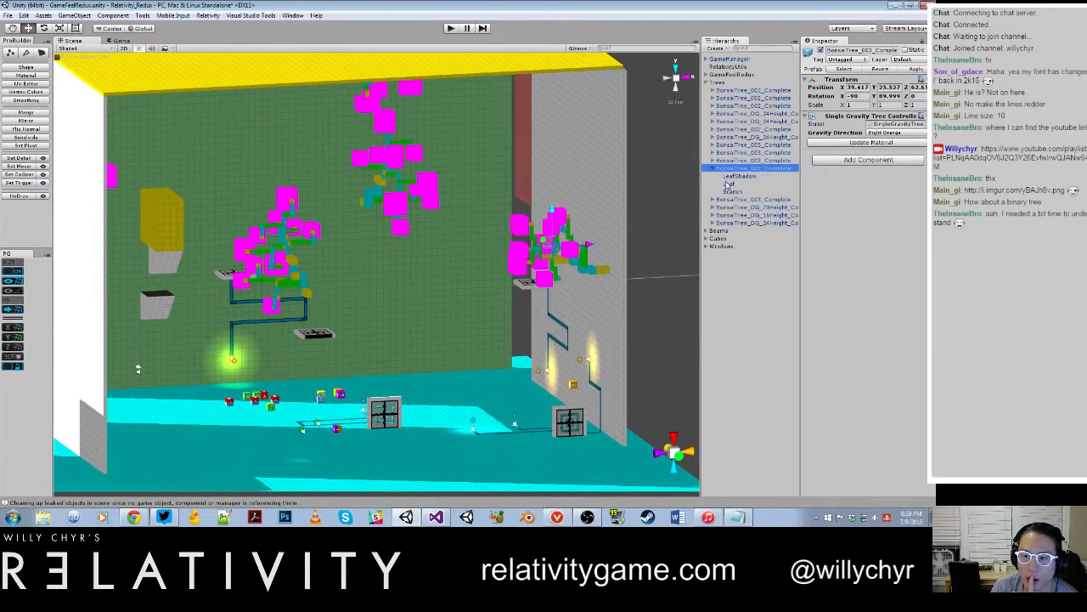
pyautogui.click(727, 184)
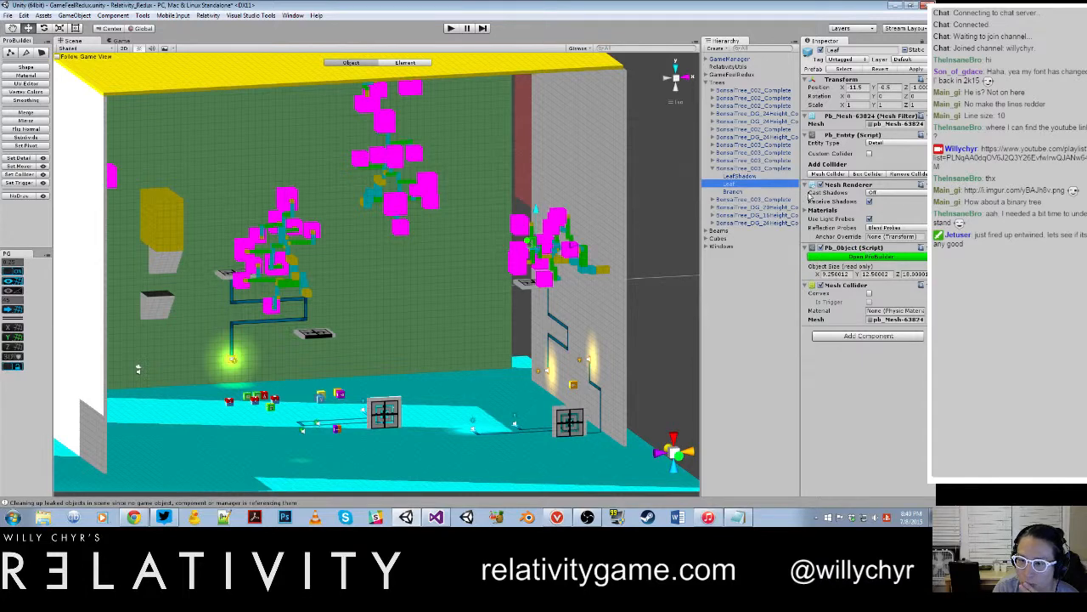
# Step: Reapply the grey-wall tree's Right Orange gravity direction to restore its leaf material, and select its Leaf object
pyautogui.click(774, 168)
pyautogui.click(892, 134)
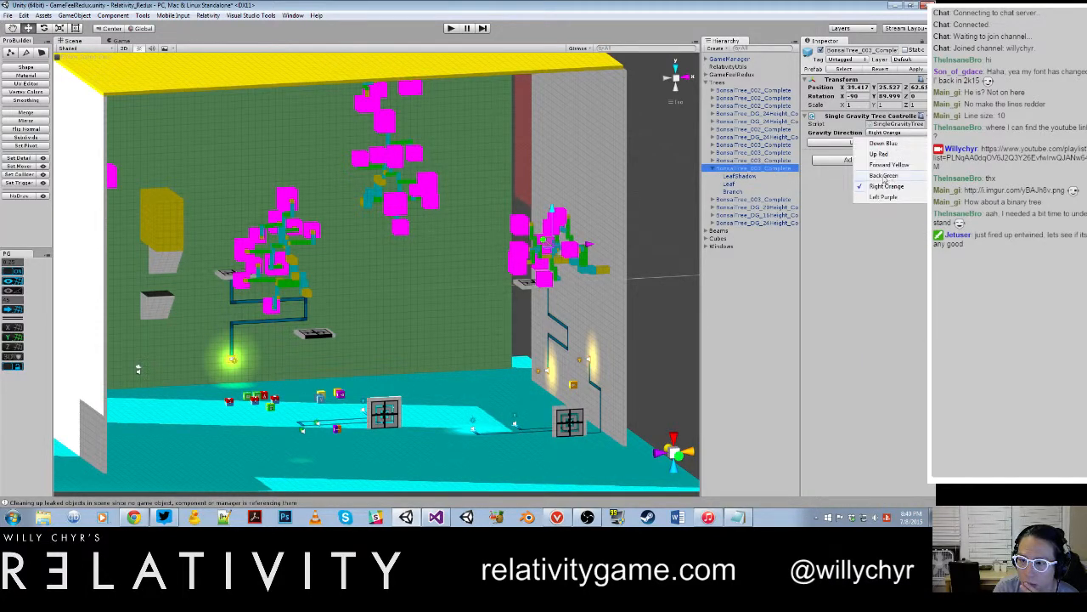
pyautogui.click(888, 179)
pyautogui.click(746, 185)
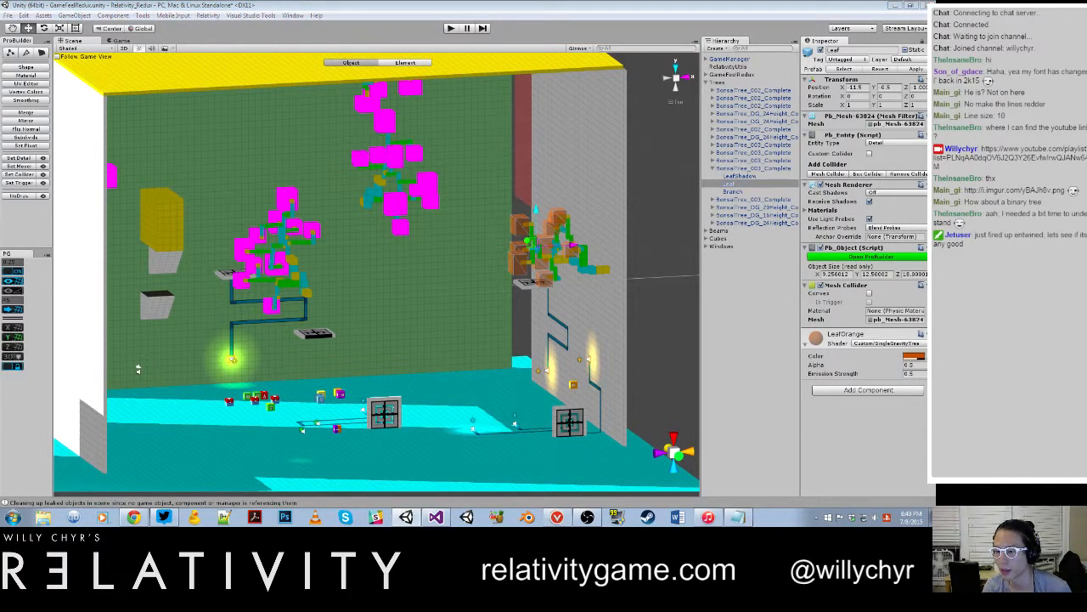
# Step: Search the project assets for "leaforange" and open LeafOrange.mat for inspection
pyautogui.hotkey('ctrl', 'alt', 'o')
pyautogui.write('leaforang')
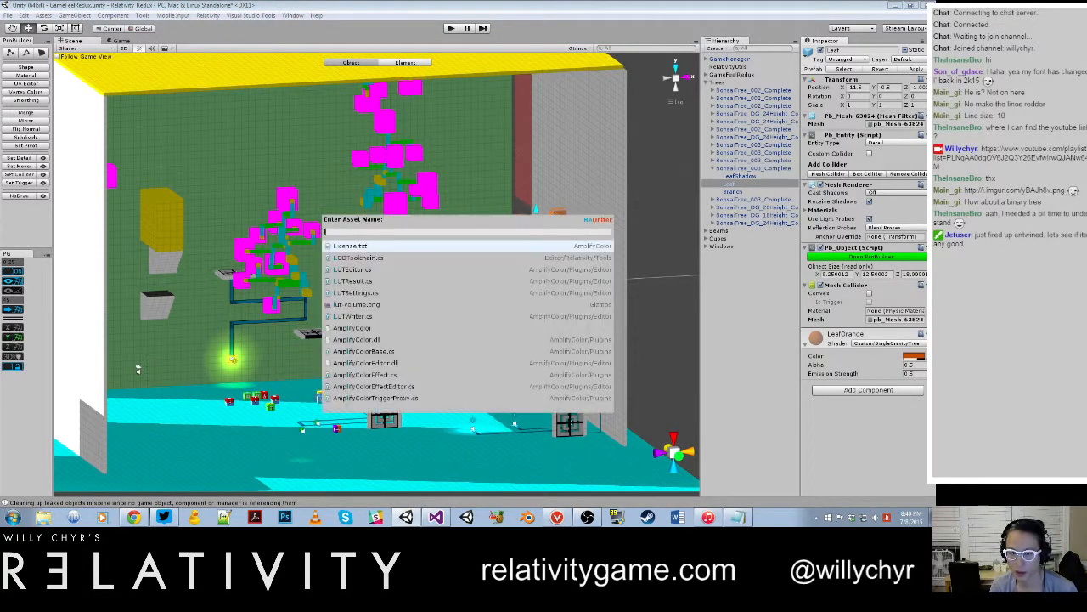
pyautogui.write('e')
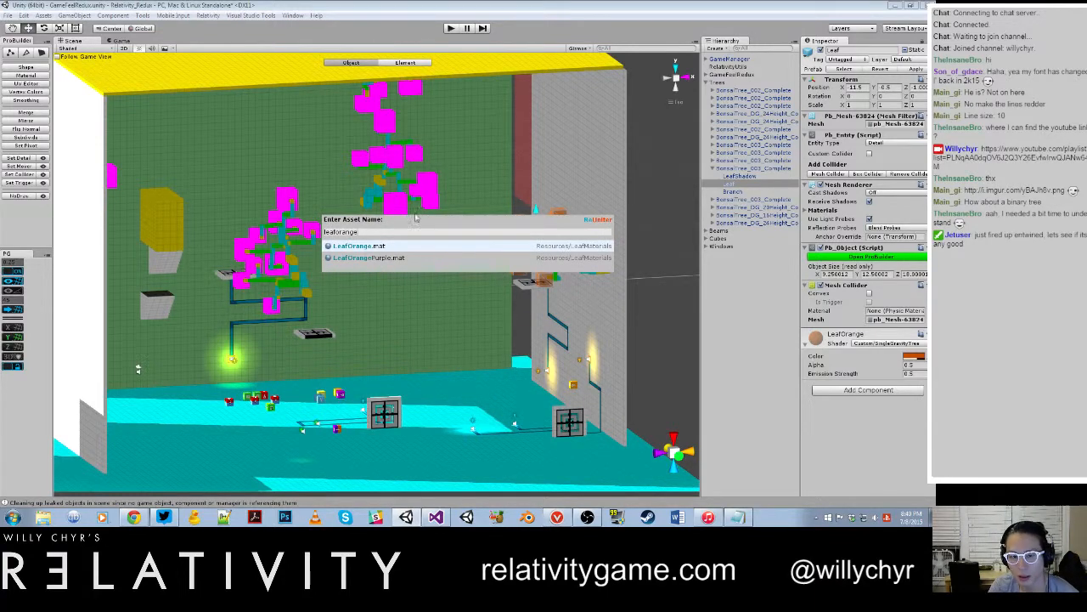
pyautogui.click(358, 246)
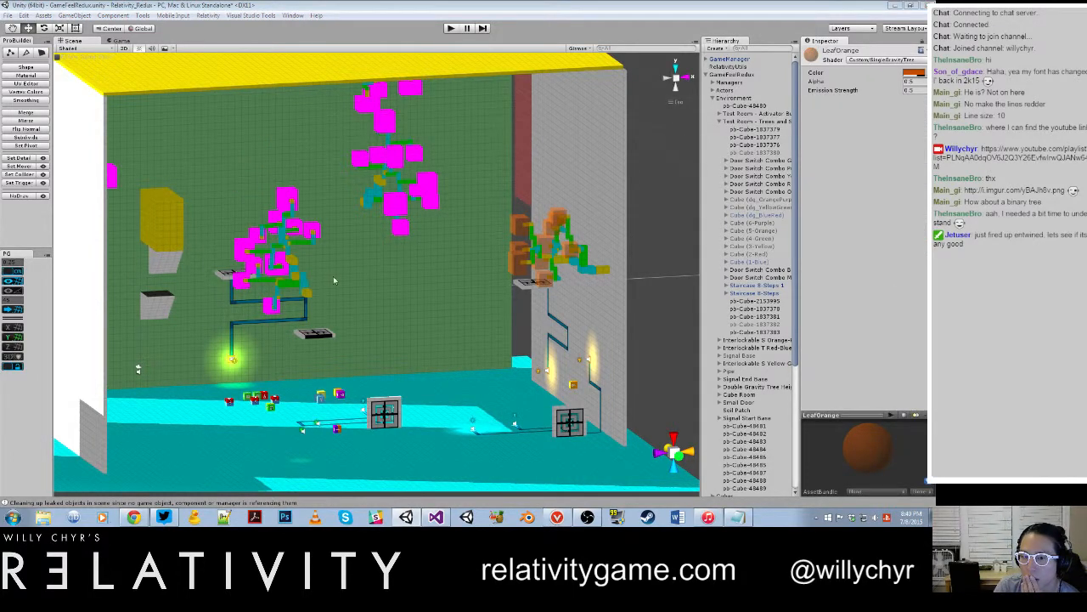
# Step: Reapply the Forward Yellow gravity direction to the tree high on the green wall to restore its leaf material
pyautogui.click(394, 205)
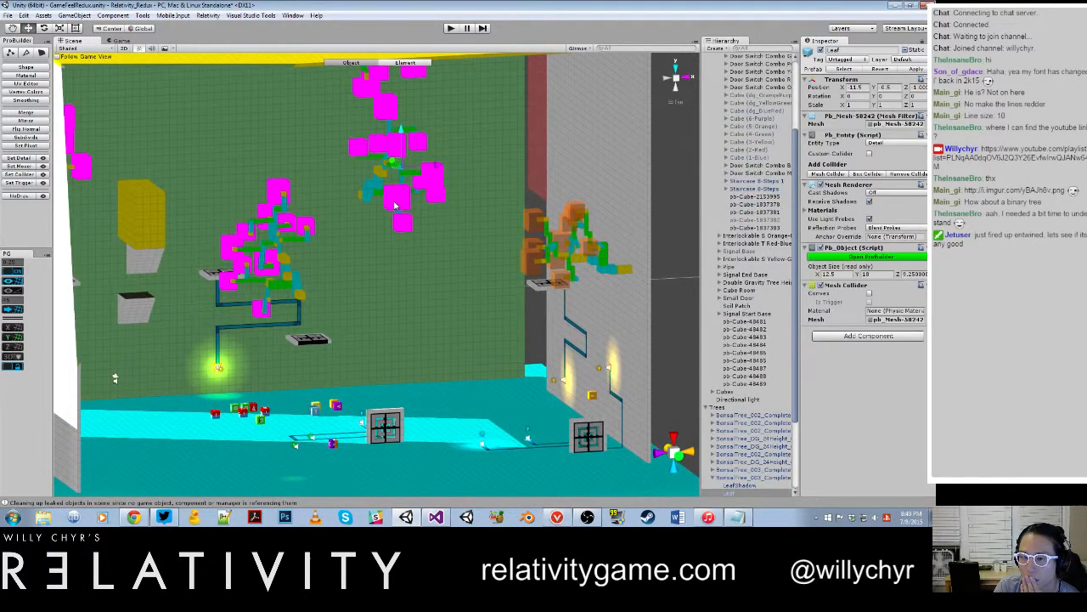
pyautogui.scroll(2, 397, 197)
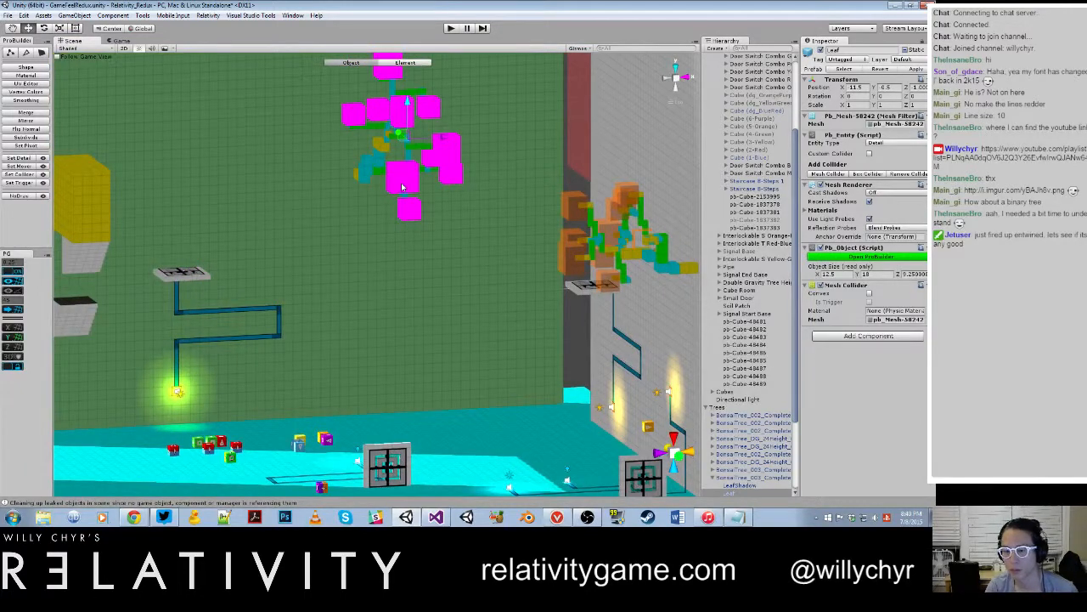
pyautogui.scroll(-5, 553, 166)
pyautogui.keyDown('alt'); pyautogui.moveTo(446, 194); pyautogui.dragTo(440, 313); pyautogui.keyUp('alt')
pyautogui.scroll(4, 369, 213)
pyautogui.keyDown('alt'); pyautogui.moveTo(588, 293); pyautogui.dragTo(559, 374); pyautogui.keyUp('alt')
pyautogui.click(741, 478)
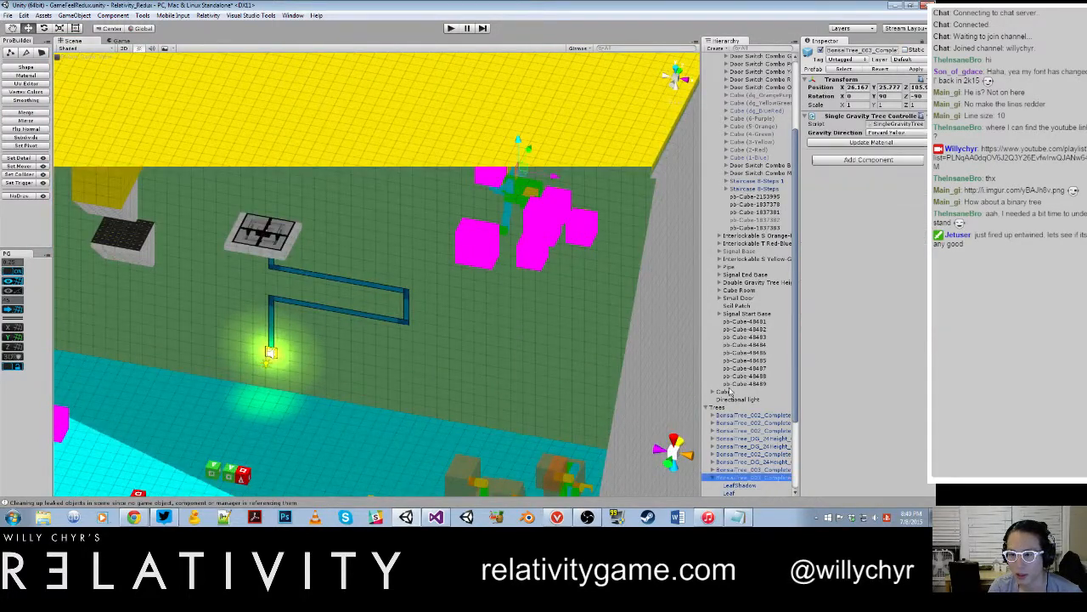
pyautogui.keyDown('alt'); pyautogui.moveTo(583, 223); pyautogui.dragTo(495, 262); pyautogui.keyUp('alt')
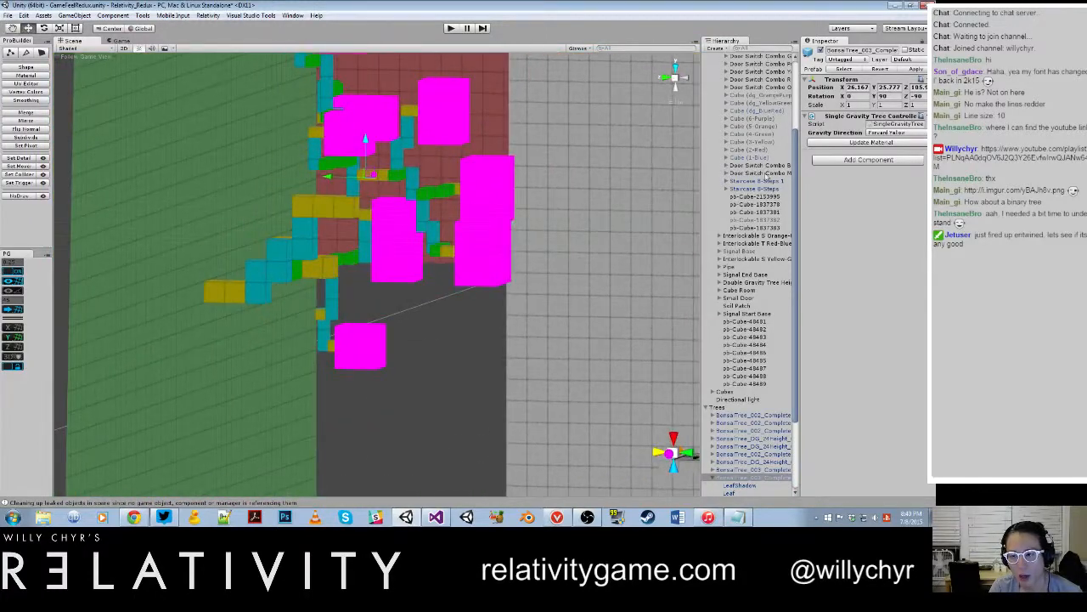
pyautogui.click(915, 134)
pyautogui.click(821, 145)
pyautogui.scroll(-5, 278, 357)
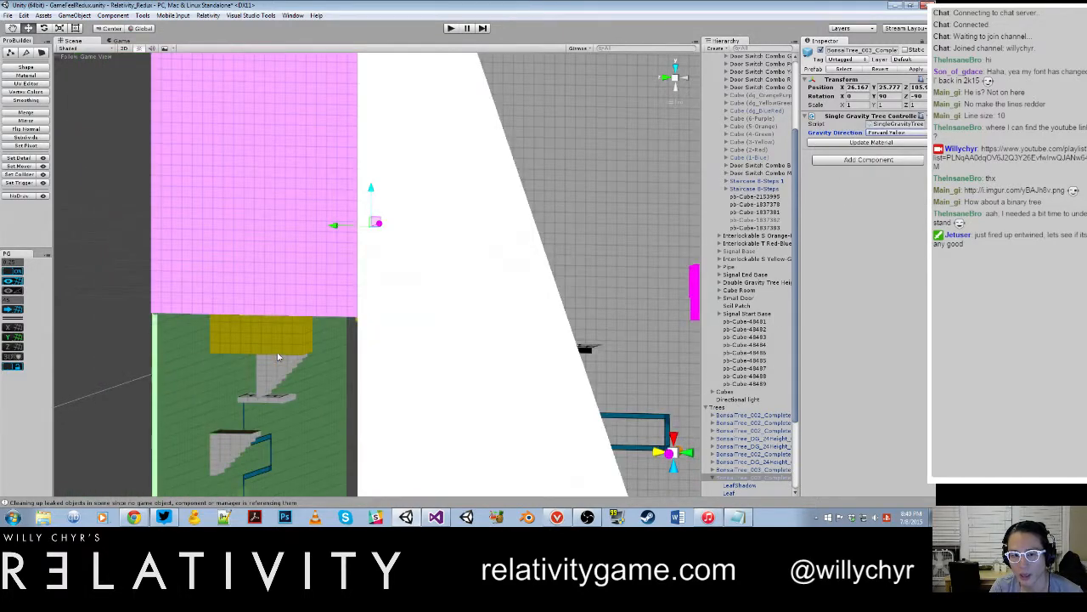
# Step: Select the grey-wall Right Orange tree and inspect its Leaf object's assigned material
pyautogui.scroll(-5, 277, 357)
pyautogui.keyDown('alt'); pyautogui.moveTo(278, 357); pyautogui.dragTo(510, 347); pyautogui.keyUp('alt')
pyautogui.scroll(5, 349, 313)
pyautogui.moveTo(337, 310); pyautogui.dragTo(525, 289, button='middle')
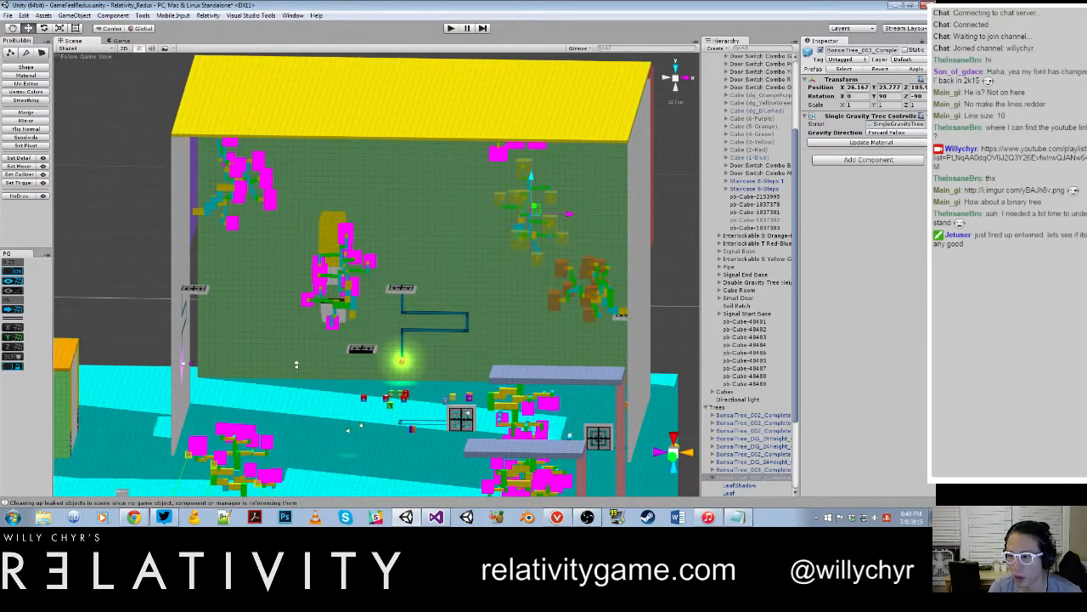
pyautogui.click(687, 249)
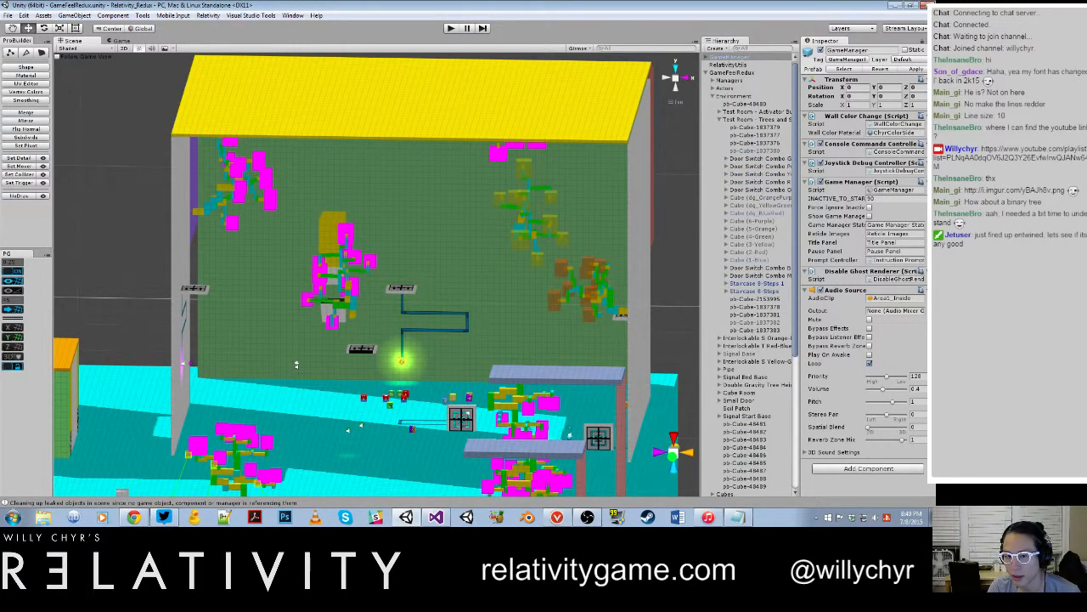
pyautogui.click(584, 264)
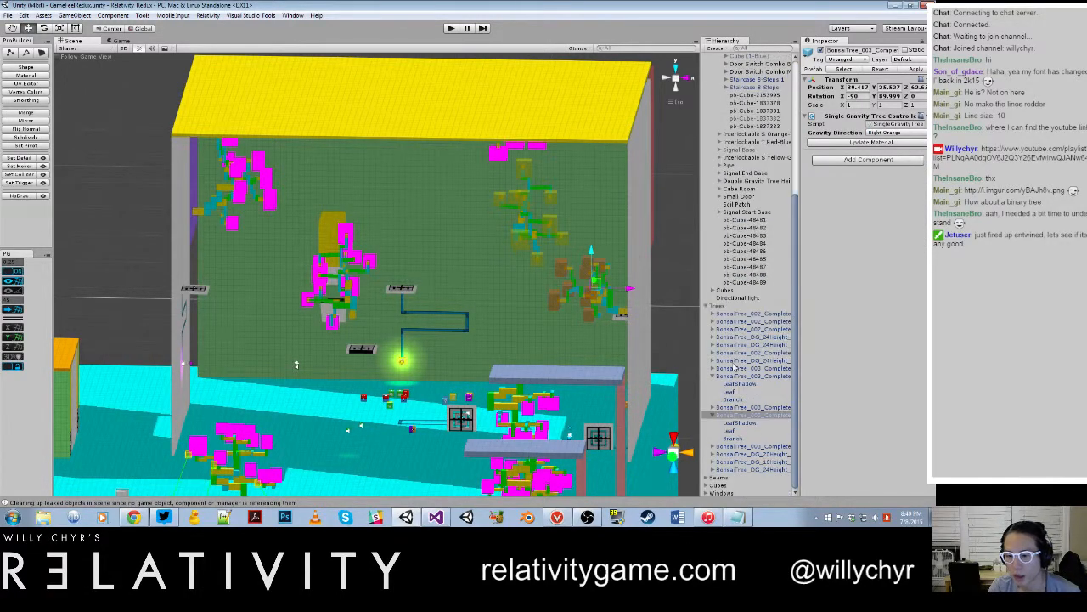
pyautogui.scroll(-3, 737, 372)
pyautogui.click(732, 430)
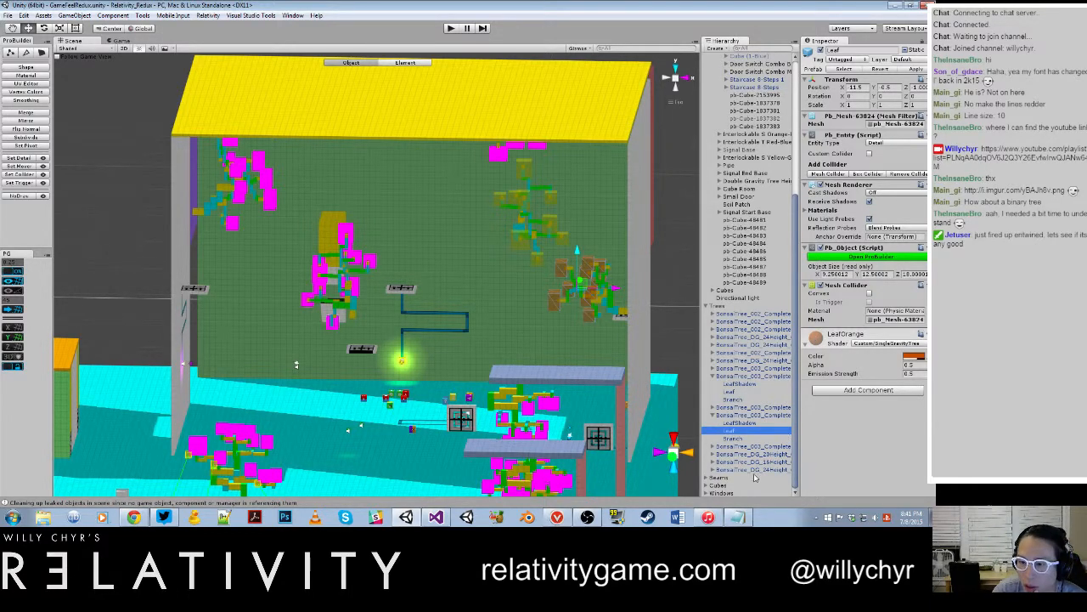
# Step: Open the grey-wall tree's SingleGravityTreeController script in Visual Studio, reloading all externally modified projects
pyautogui.click(753, 414)
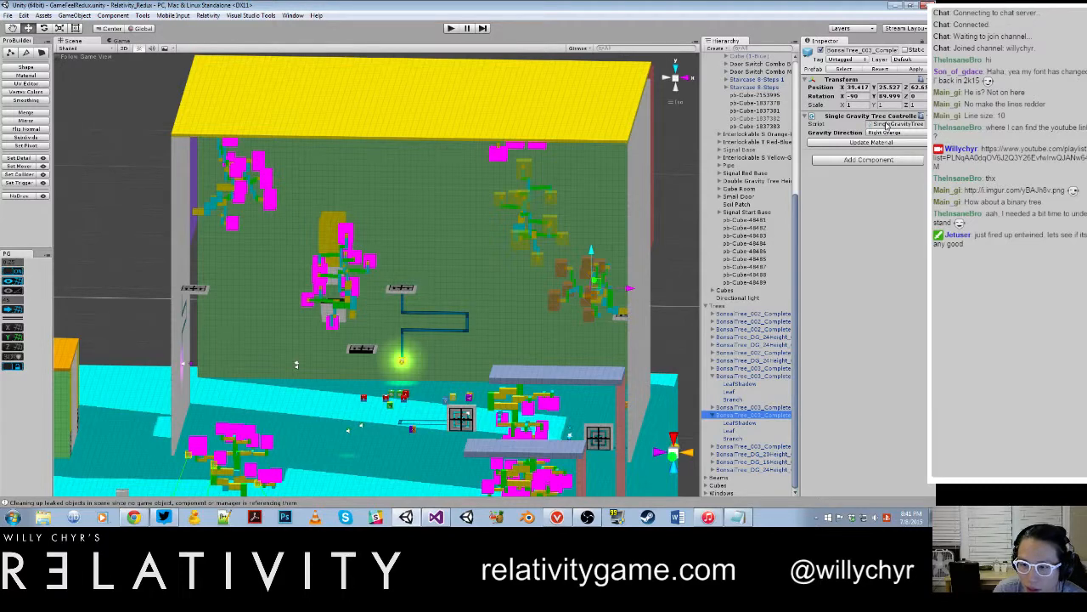
pyautogui.doubleClick(887, 125)
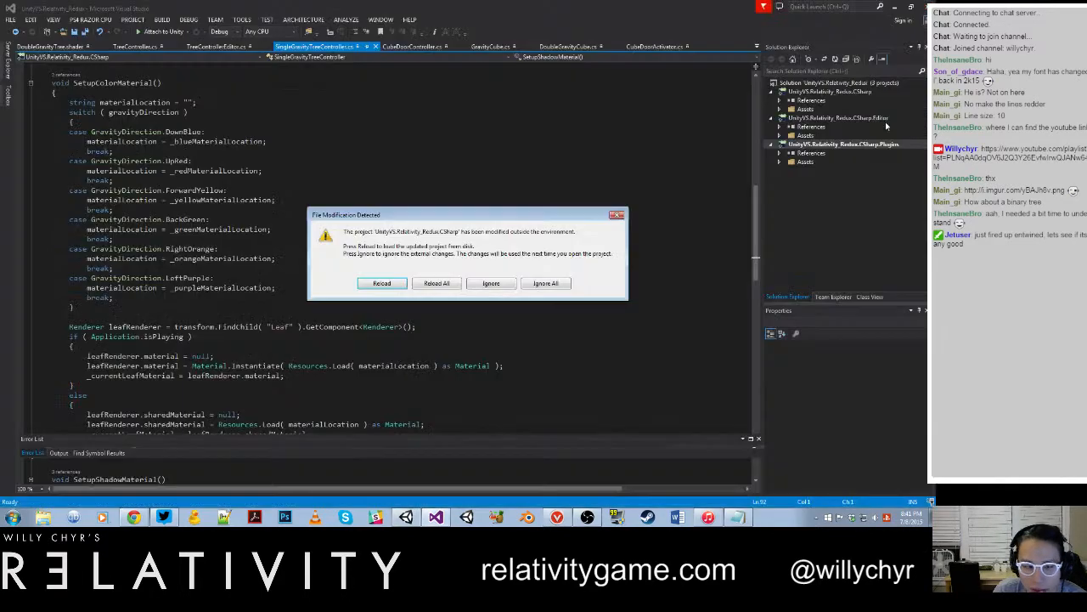
pyautogui.click(443, 281)
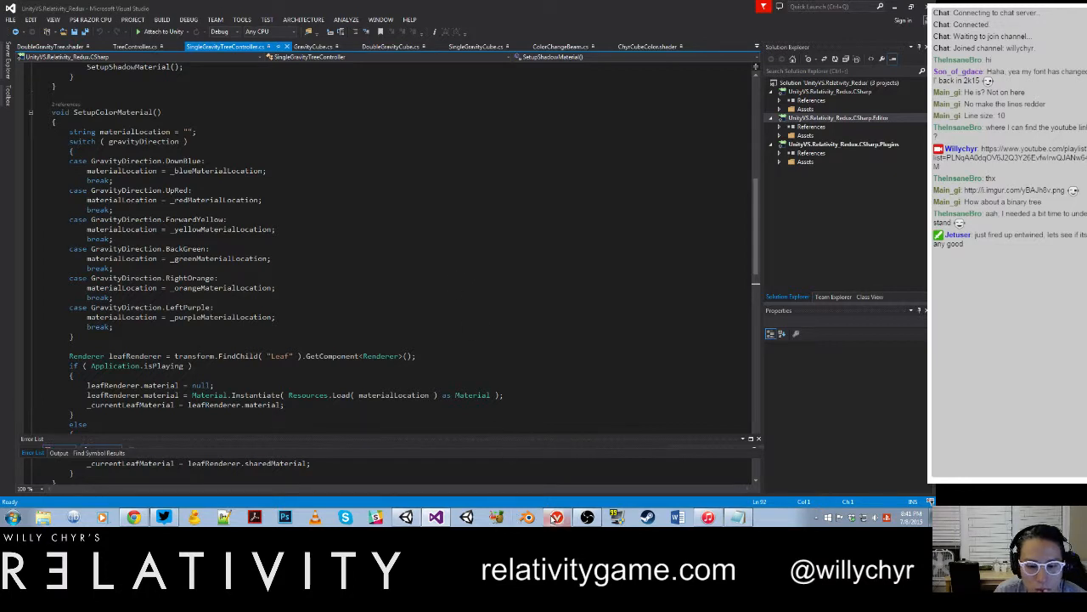
# Step: Read through SingleGravityTreeController.cs, examining OnValidate, SetupColorMaterial, SetupShadowMaterial and SetTreeActive for how leaf materials are assigned
pyautogui.click(557, 518)
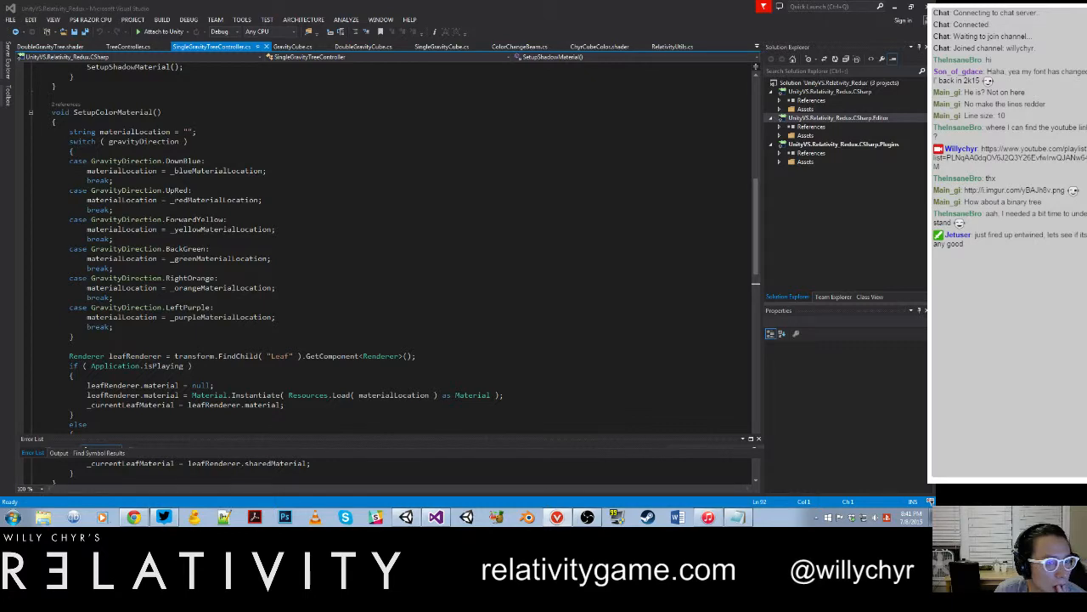
pyautogui.click(396, 199)
pyautogui.scroll(-7, 396, 200)
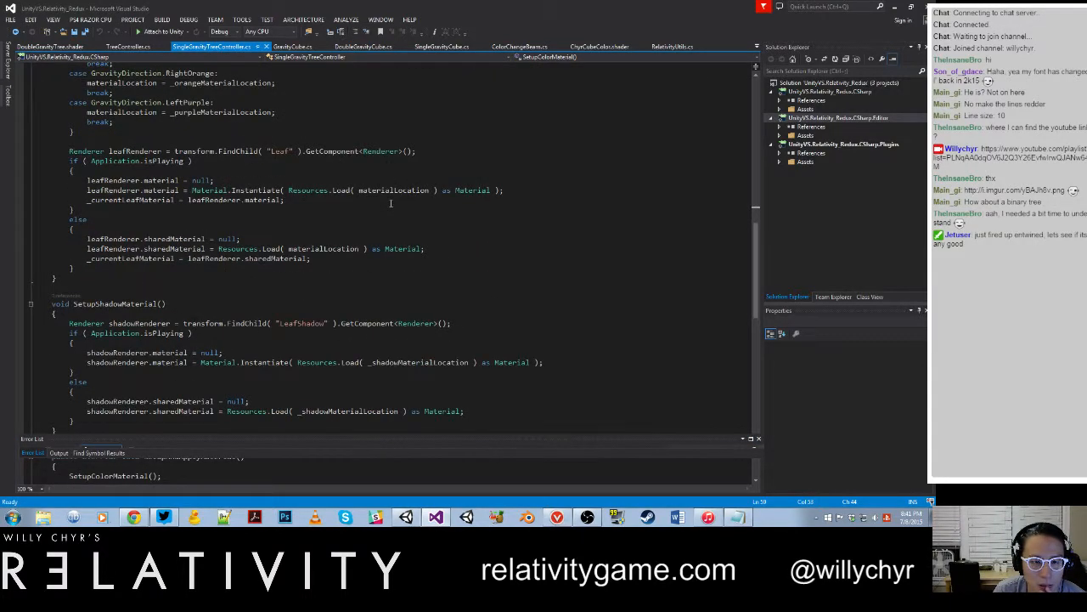
pyautogui.scroll(-3, 391, 203)
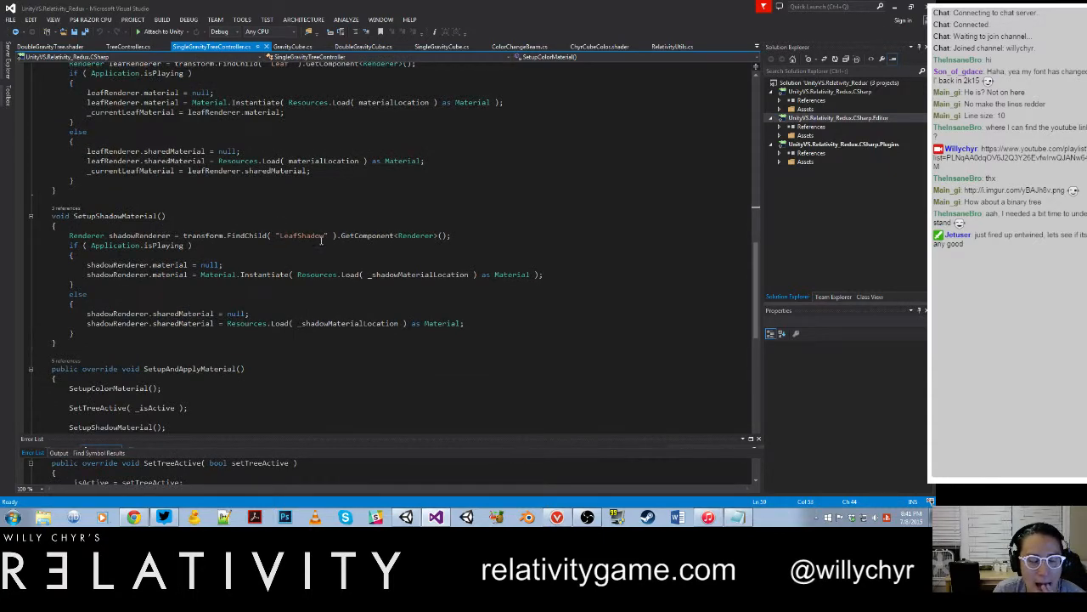
pyautogui.scroll(20, 321, 241)
pyautogui.scroll(-20, 310, 231)
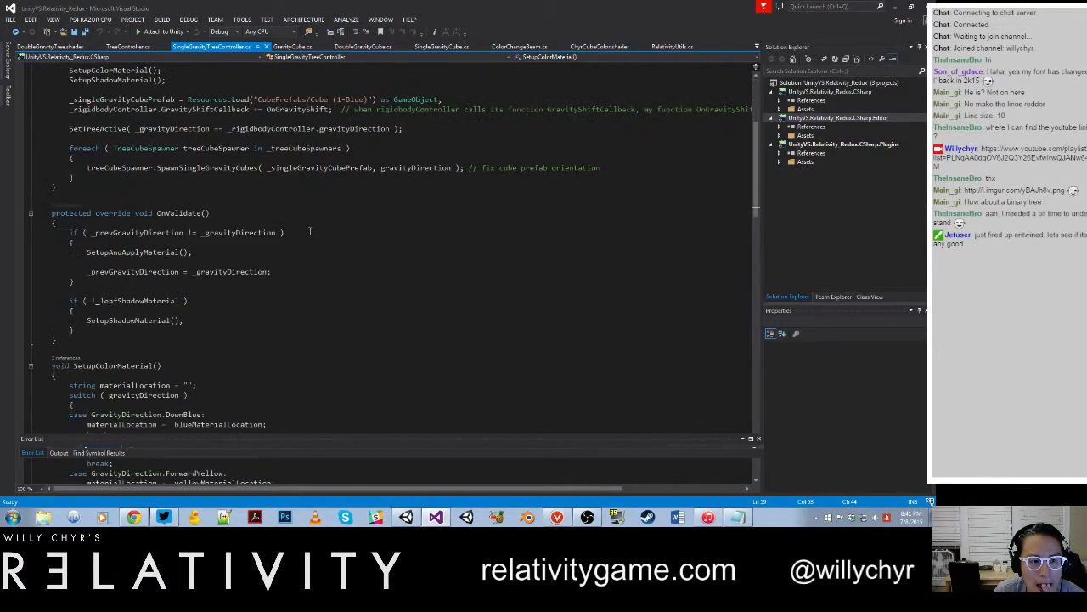
pyautogui.scroll(-4, 310, 231)
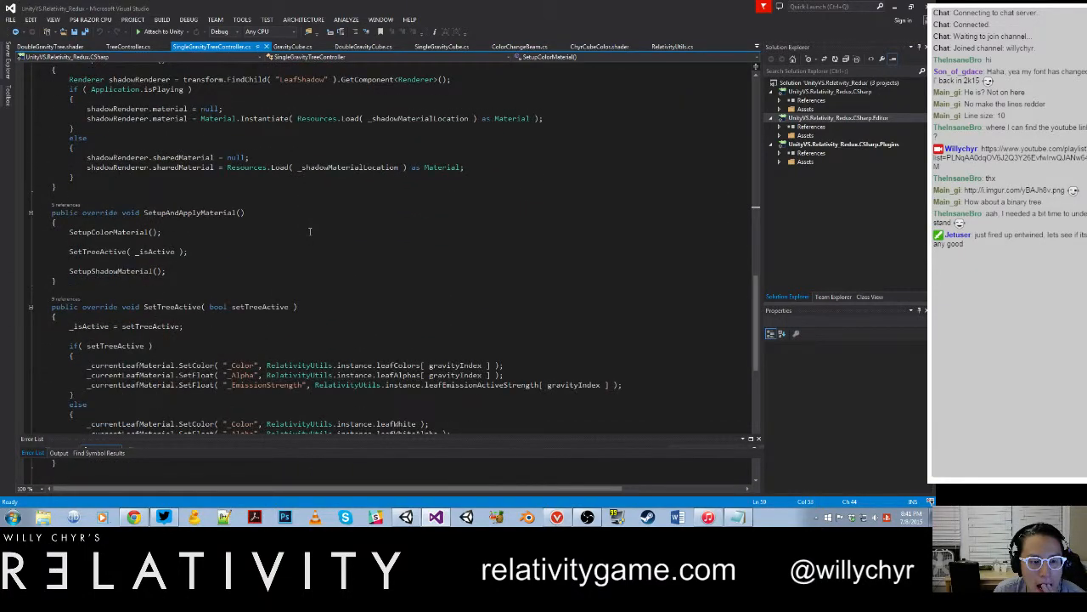
pyautogui.scroll(-7, 309, 231)
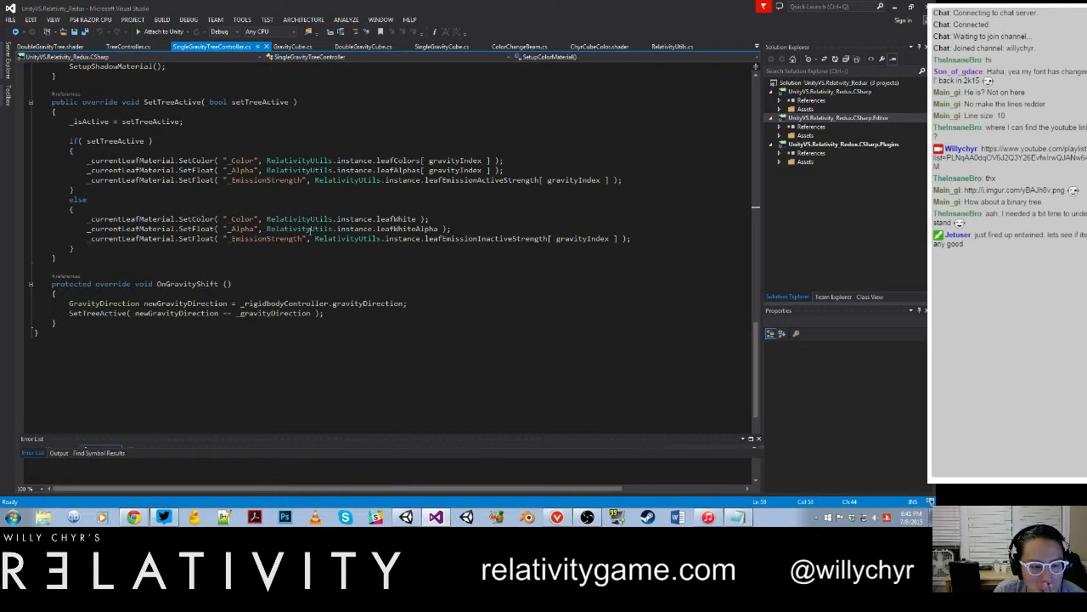
pyautogui.scroll(-1, 309, 230)
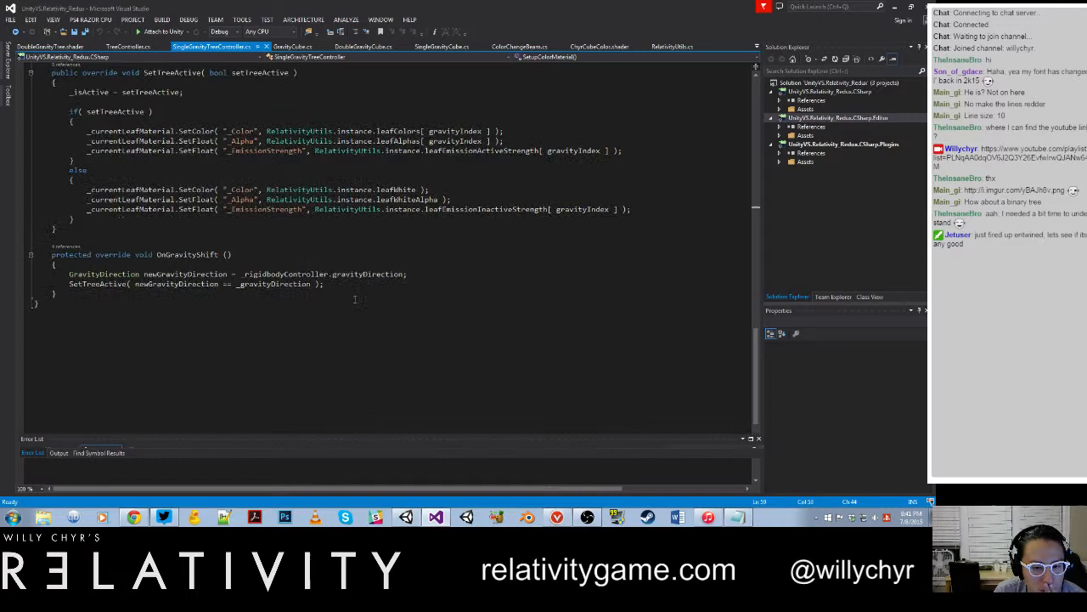
# Step: Return to Unity and compare the grey-wall tree's Leaf material with the gravity direction on its parent tree
pyautogui.click(406, 517)
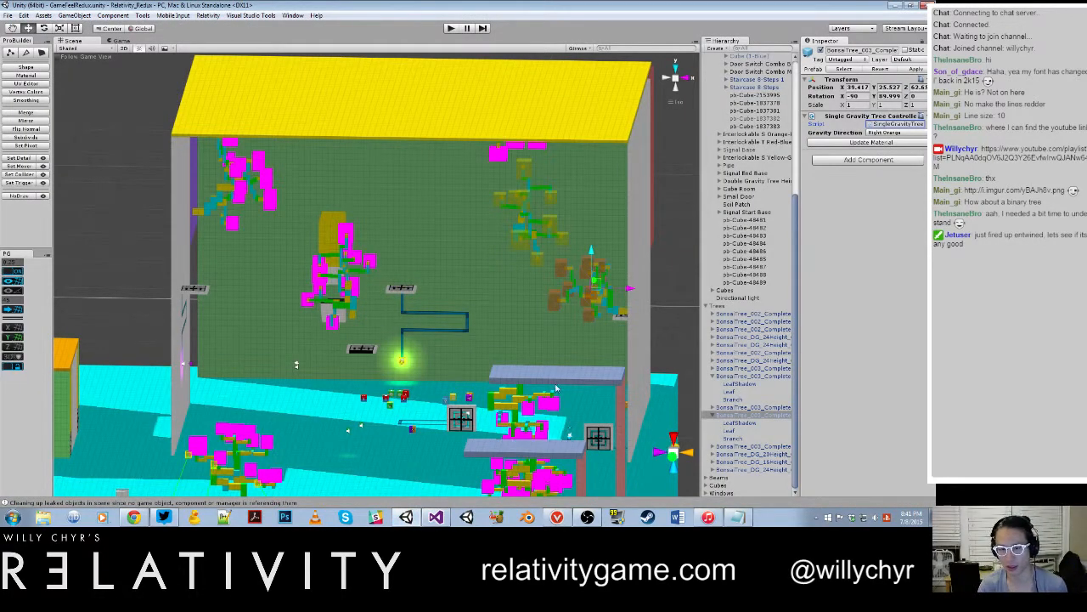
pyautogui.click(732, 431)
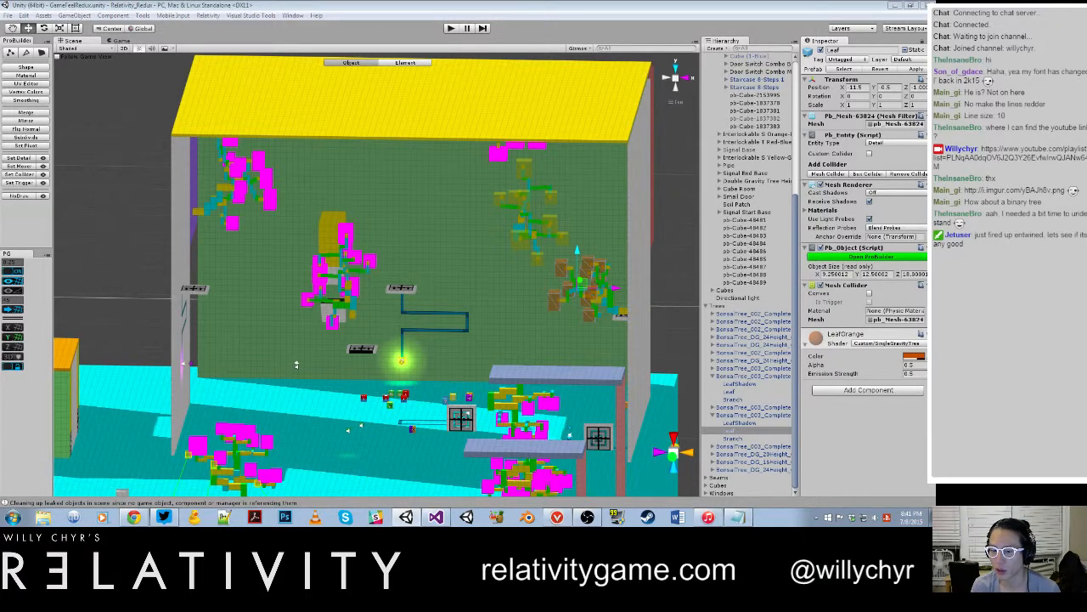
pyautogui.click(783, 432)
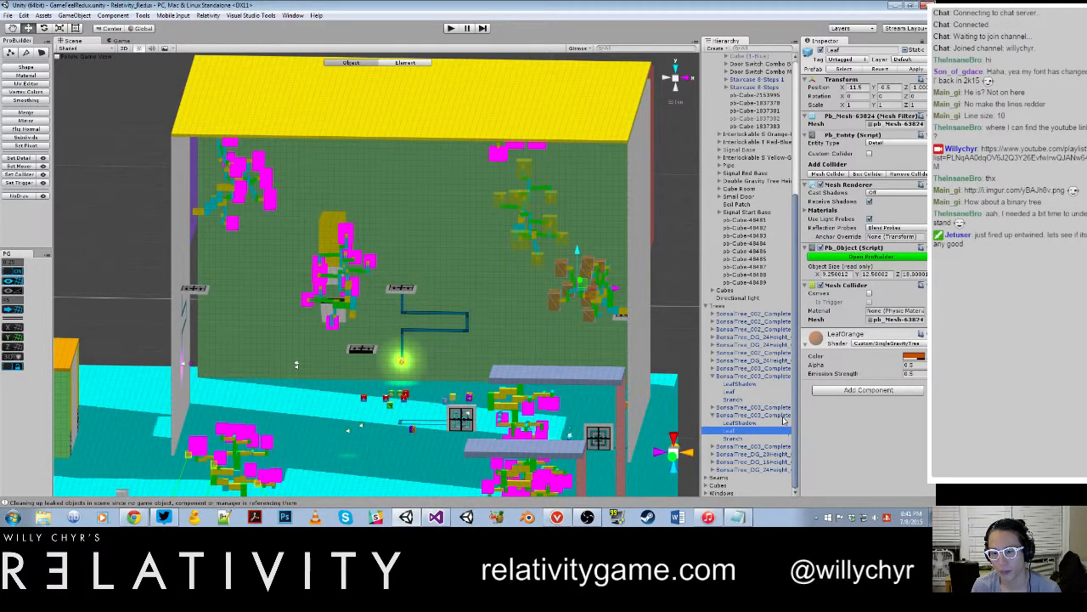
pyautogui.click(783, 415)
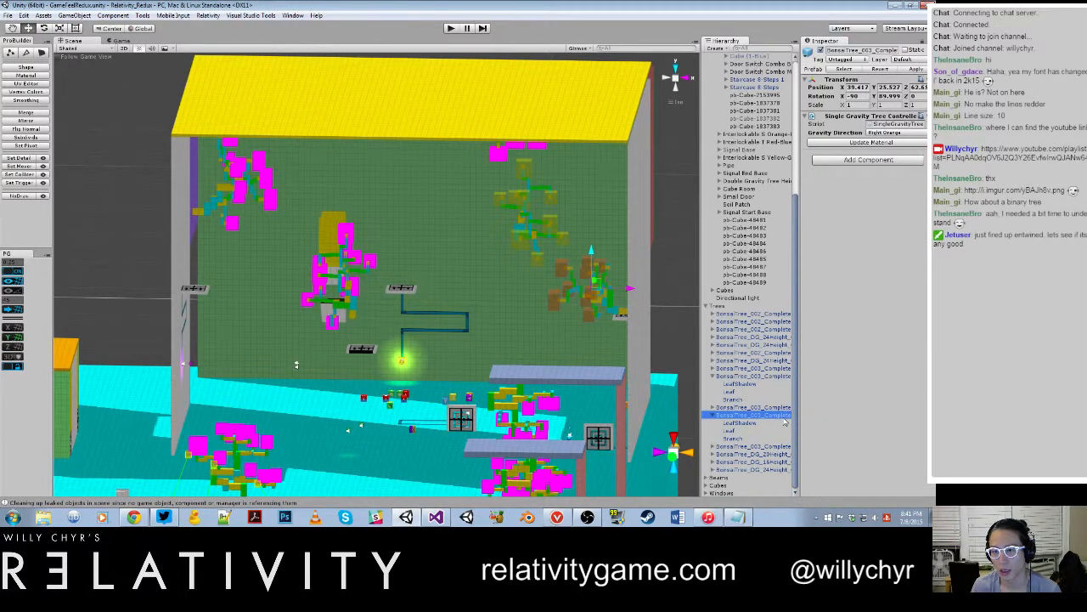
# Step: Open World_025_PillarGrid, then reopen GameFeelRedux without saving the changes to World_025_PillarGrid
pyautogui.click(686, 249)
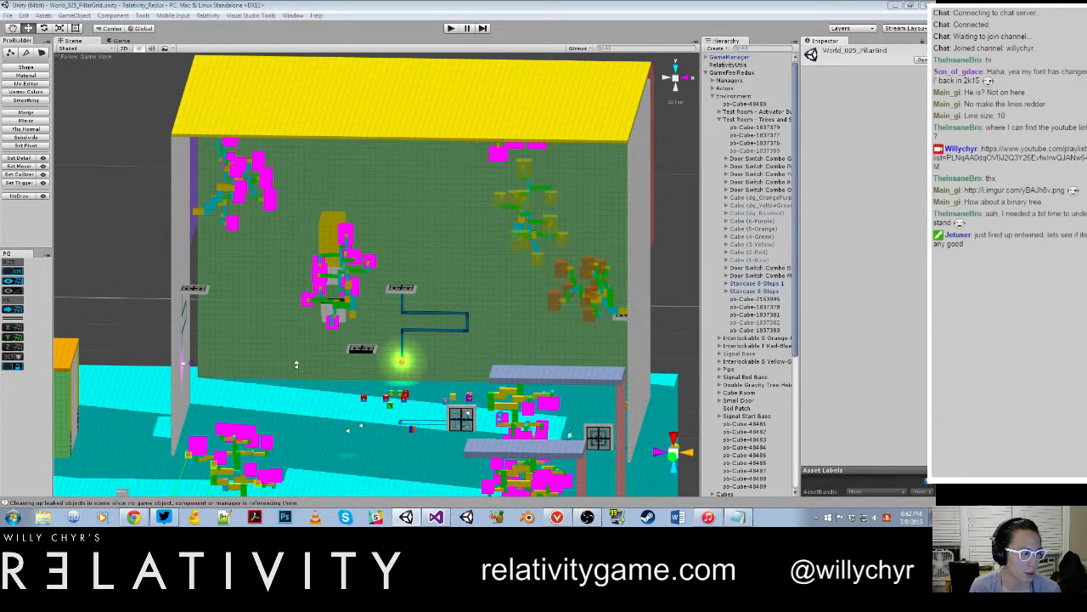
pyautogui.scroll(-10, 403, 304)
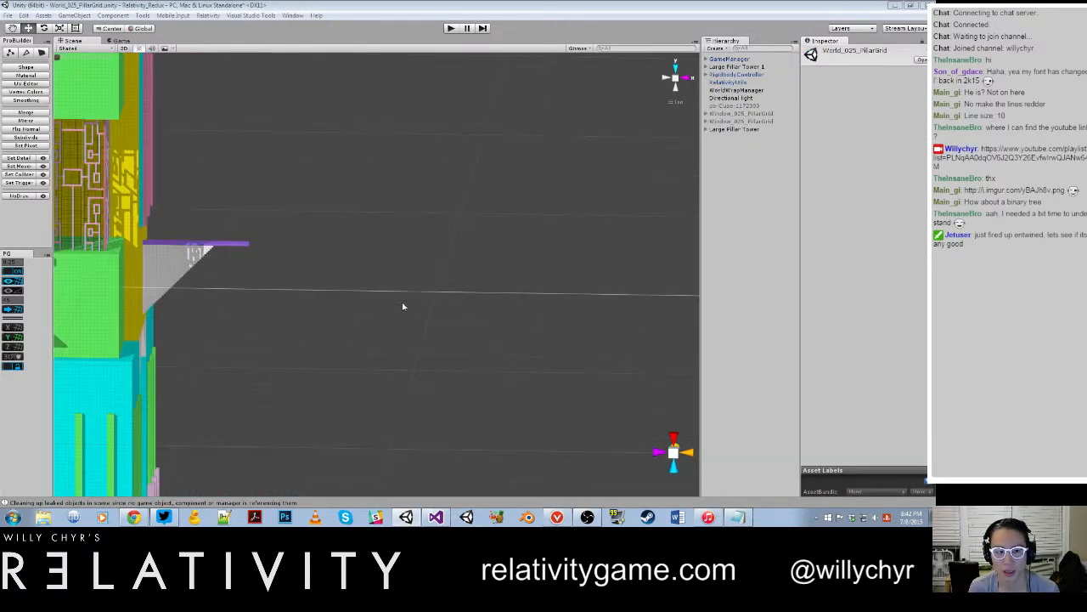
pyautogui.moveTo(403, 304); pyautogui.dragTo(445, 298, button='middle')
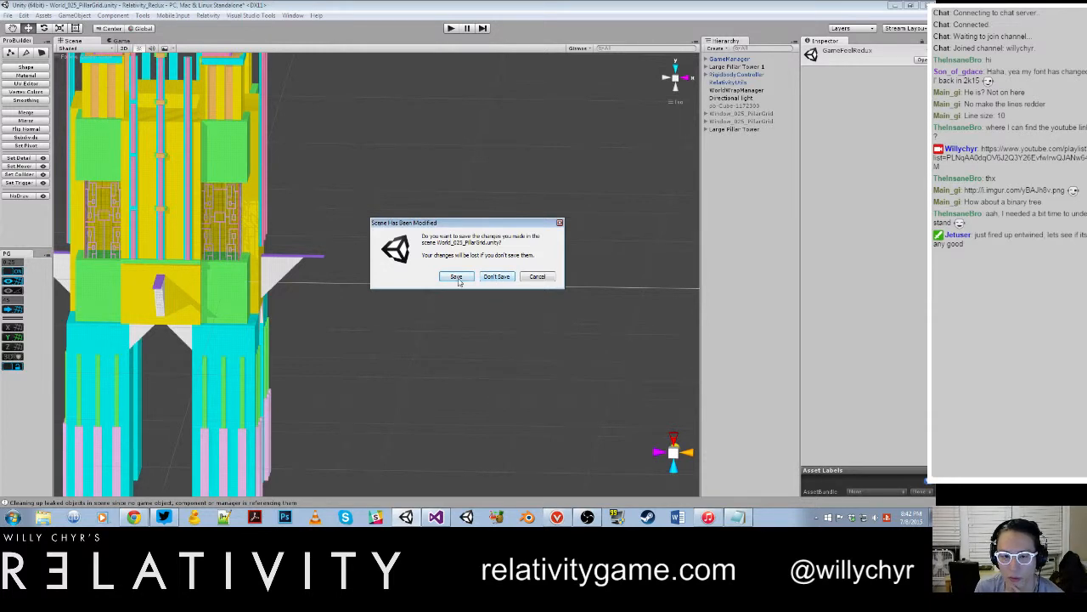
pyautogui.click(491, 281)
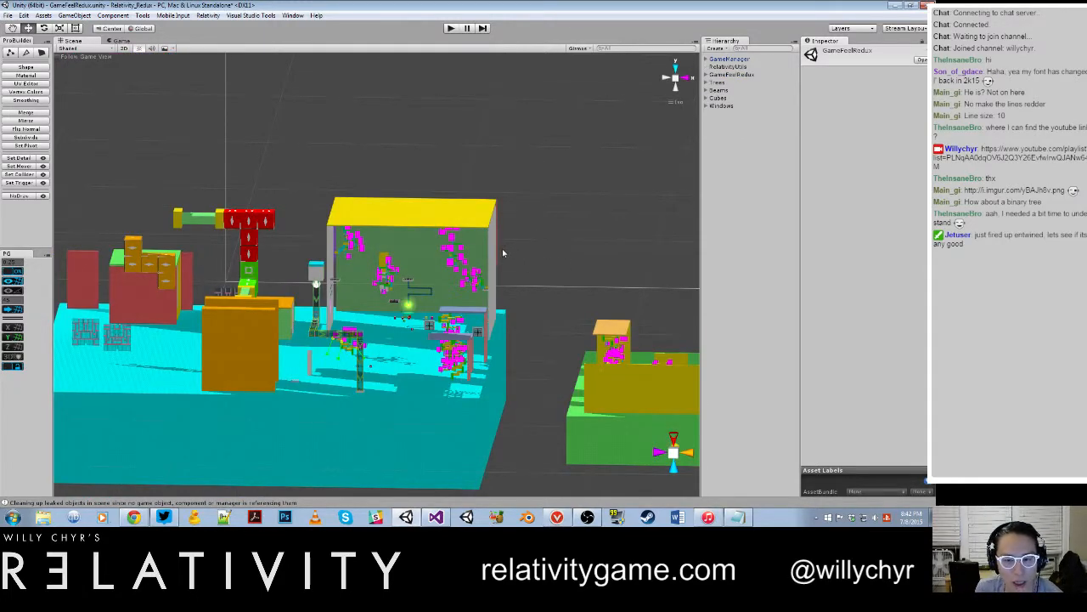
# Step: Select and expand the grey-wall Right Orange tree, and apply its instance changes to its prefab
pyautogui.scroll(7, 535, 252)
pyautogui.click(519, 246)
pyautogui.click(554, 268)
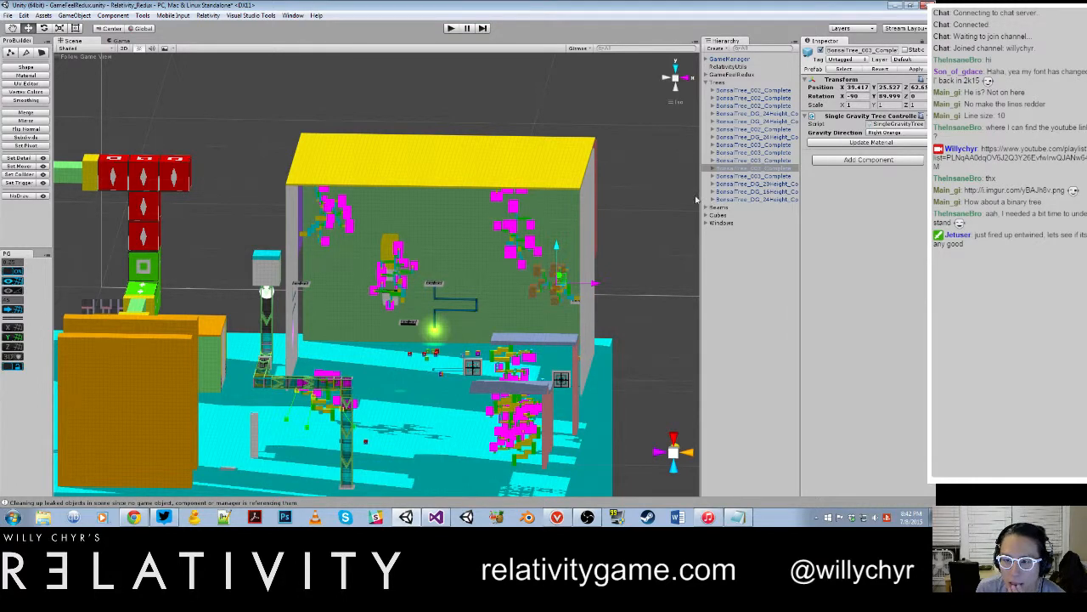
pyautogui.click(714, 168)
pyautogui.click(735, 186)
pyautogui.click(767, 170)
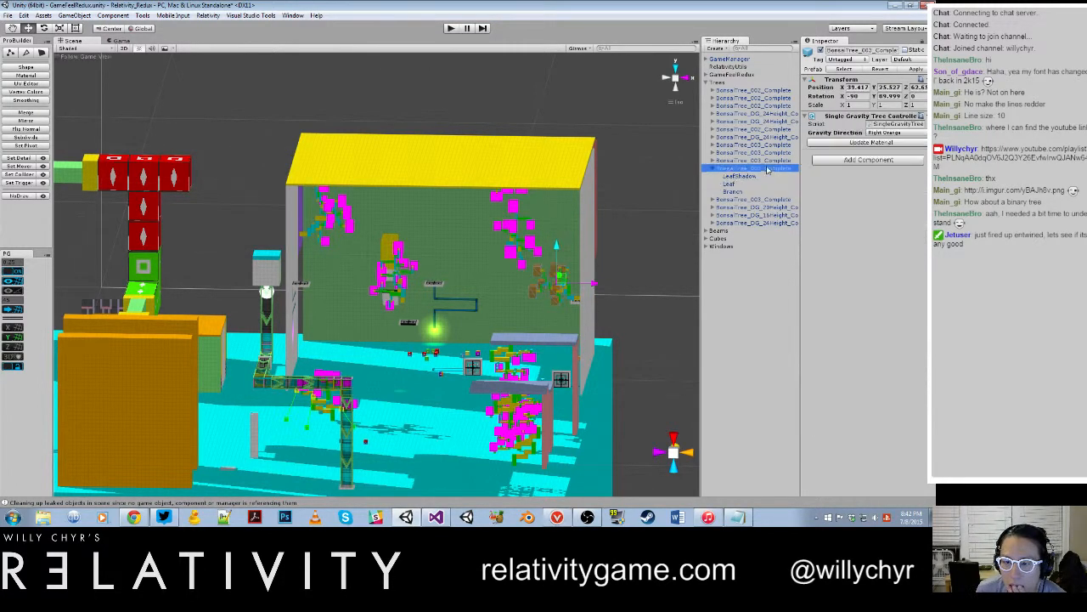
pyautogui.click(915, 69)
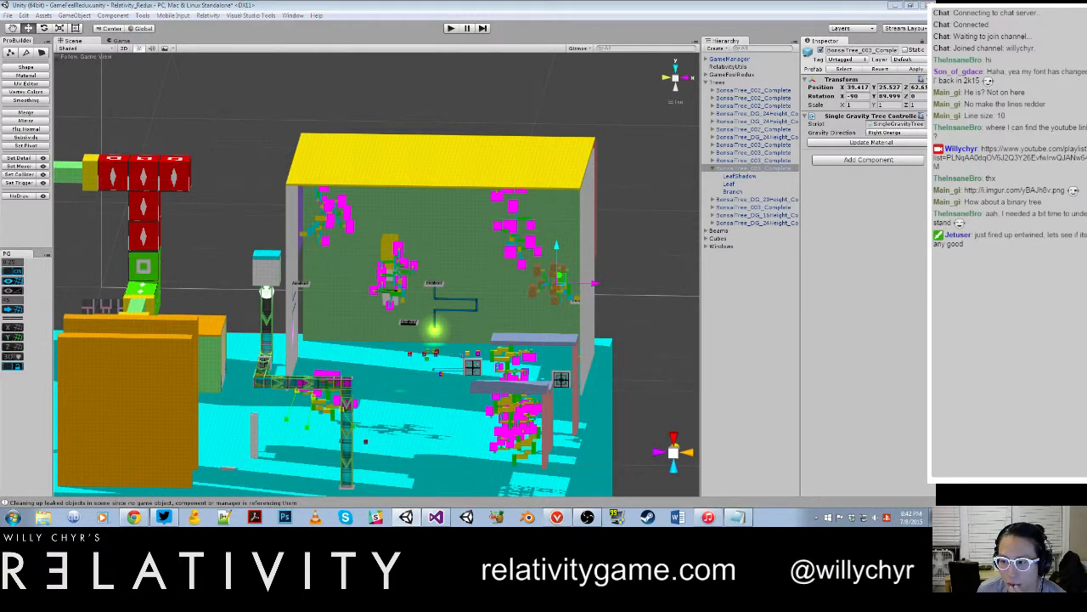
# Step: Reload GameFeelRedux by switching to World_025_PillarGrid and back again, discarding unsaved scene changes, to test the leaf materials
pyautogui.click(502, 275)
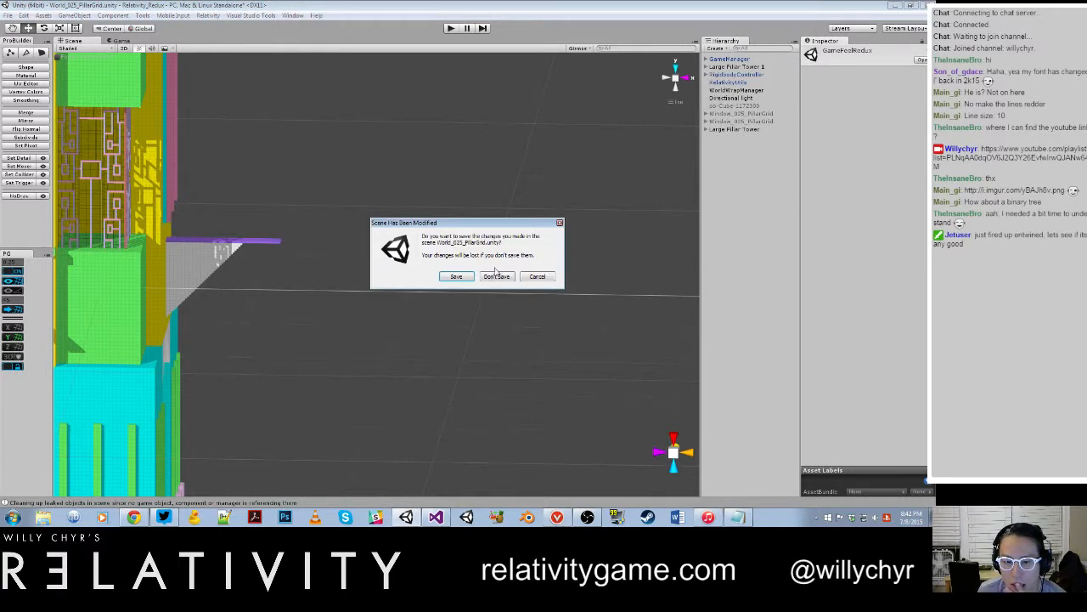
pyautogui.click(498, 277)
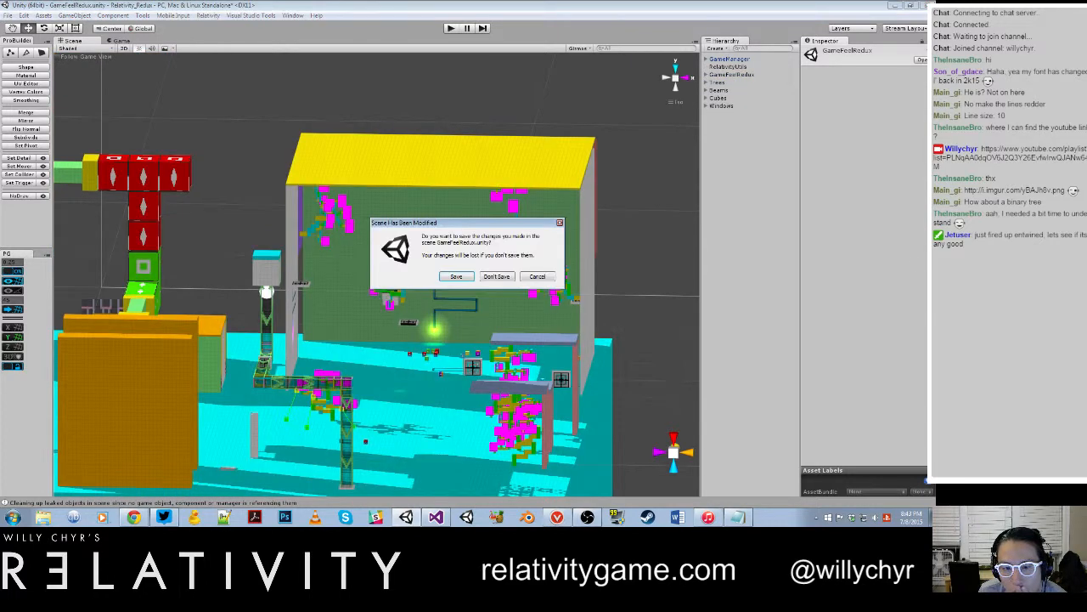
pyautogui.click(498, 277)
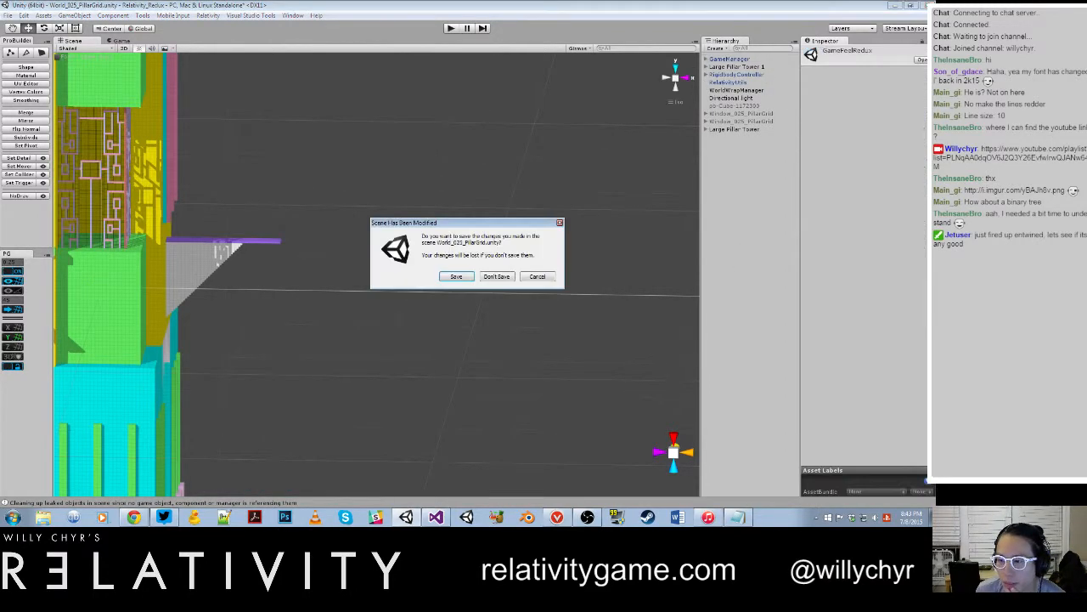
pyautogui.click(505, 277)
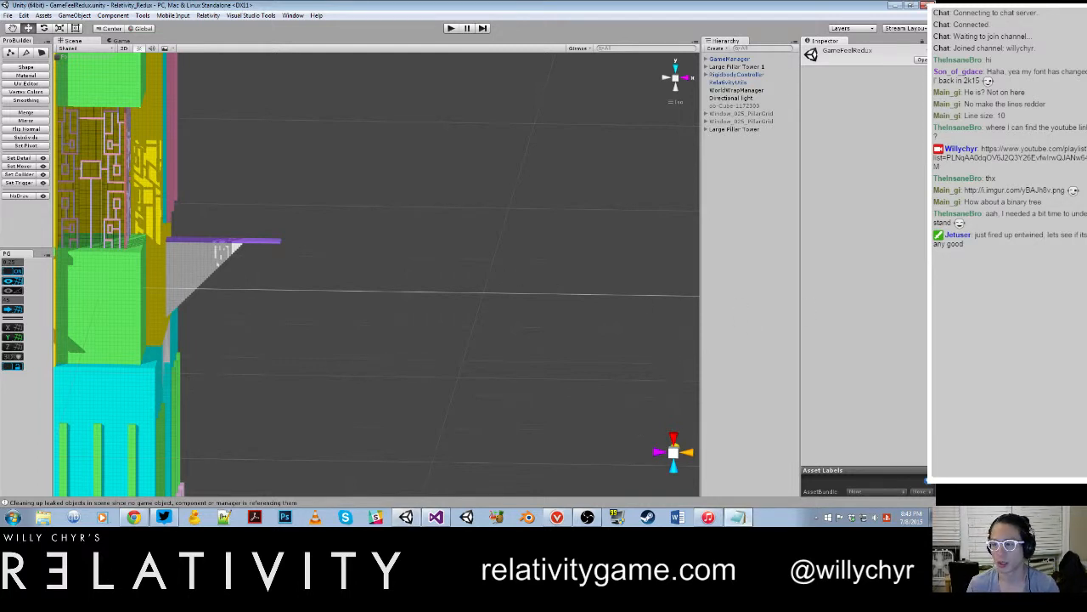
# Step: Open a blank Notepad document and begin its heading with the word "notes"
pyautogui.click(12, 517)
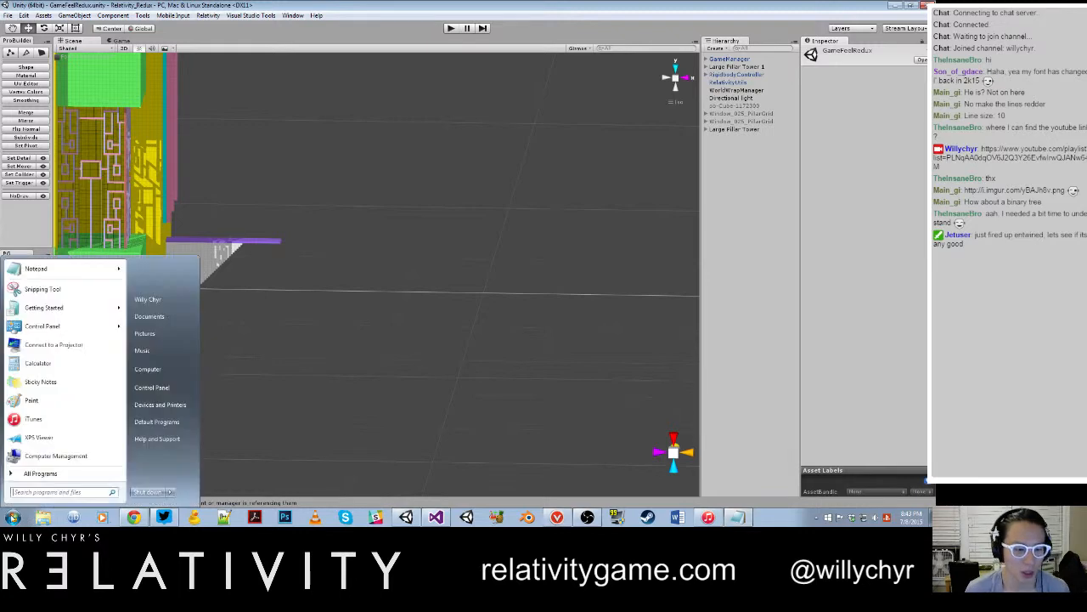
pyautogui.click(95, 270)
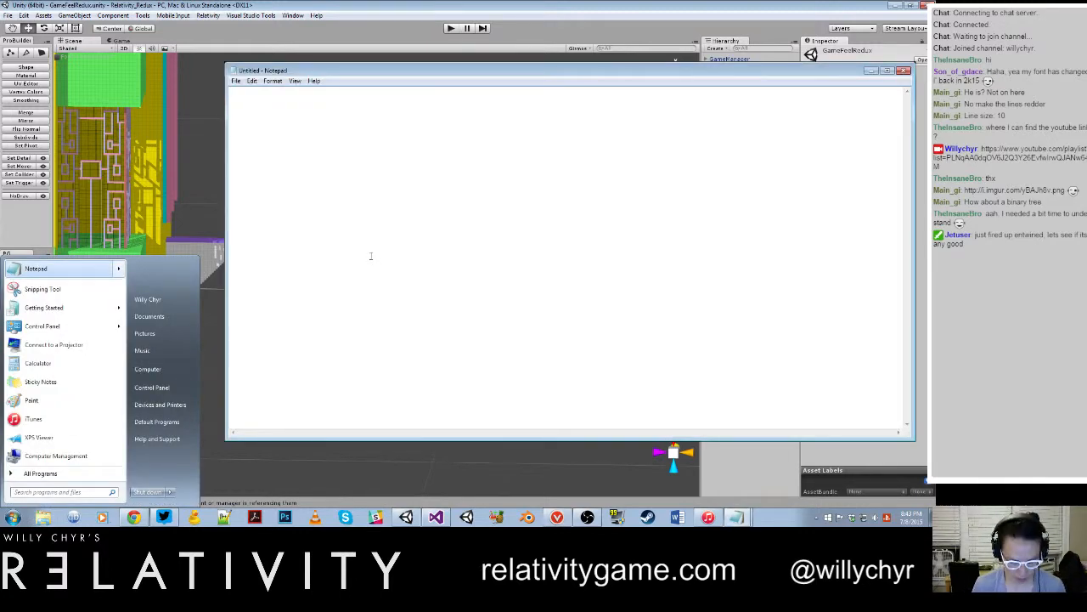
pyautogui.write('Notes')
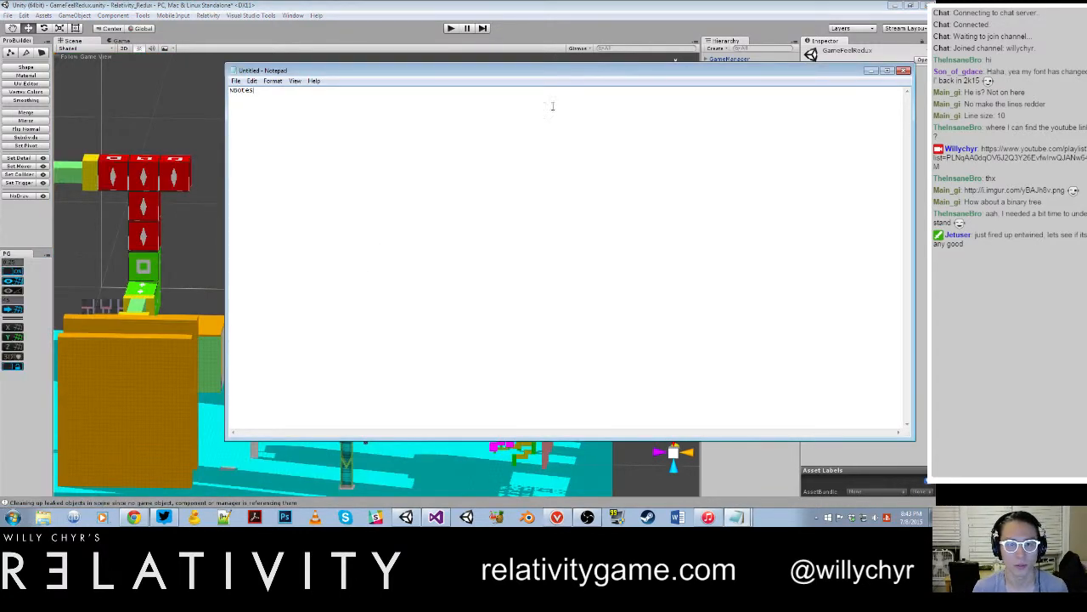
pyautogui.moveTo(555, 75); pyautogui.dragTo(528, 132)
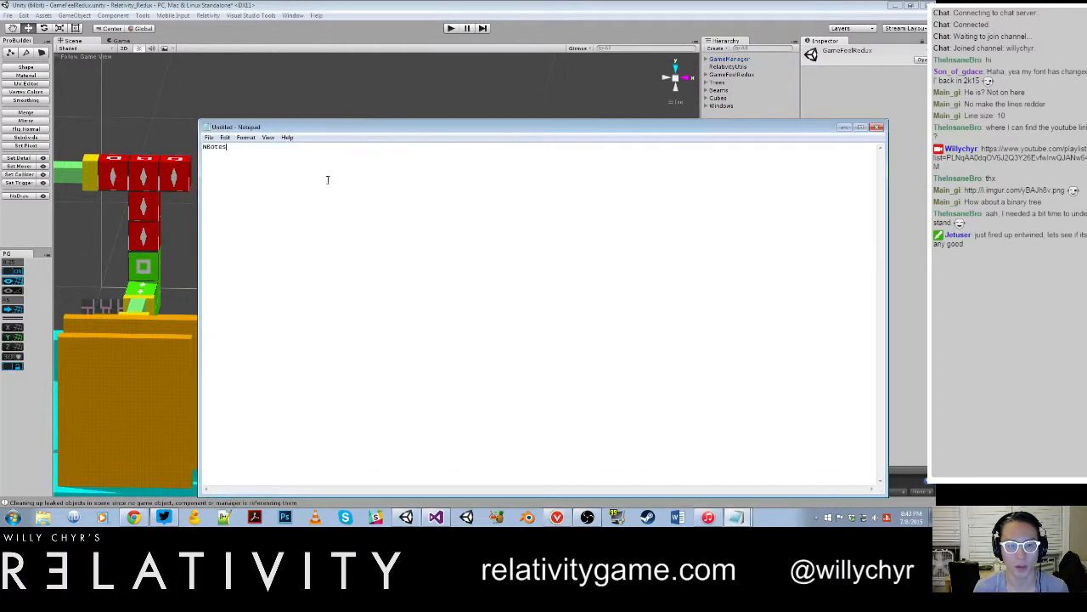
pyautogui.moveTo(328, 179); pyautogui.dragTo(108, 143)
pyautogui.write('notes:')
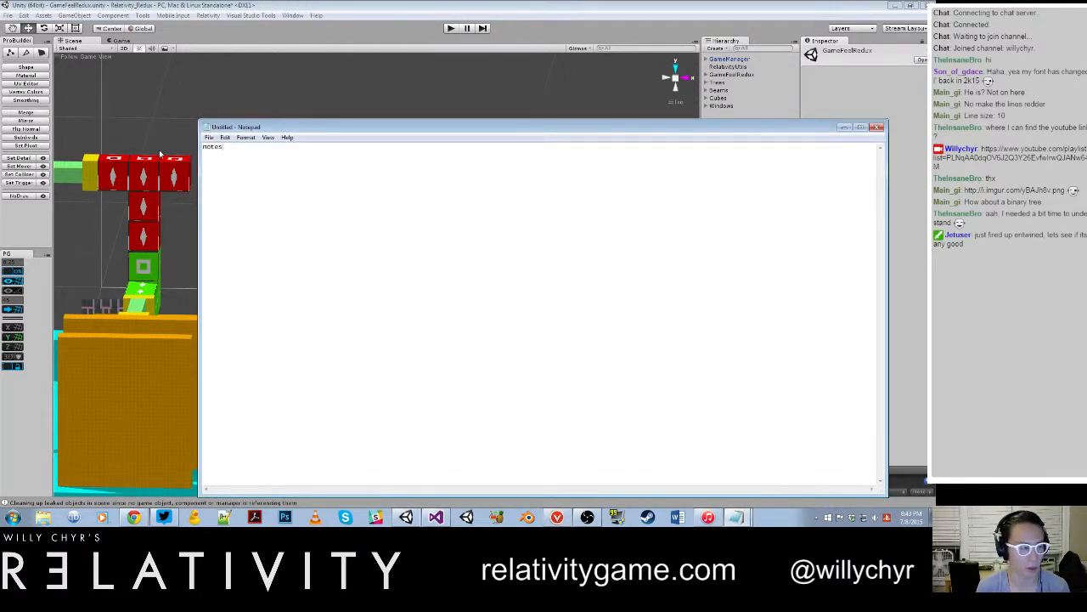
pyautogui.write('for Chirs')
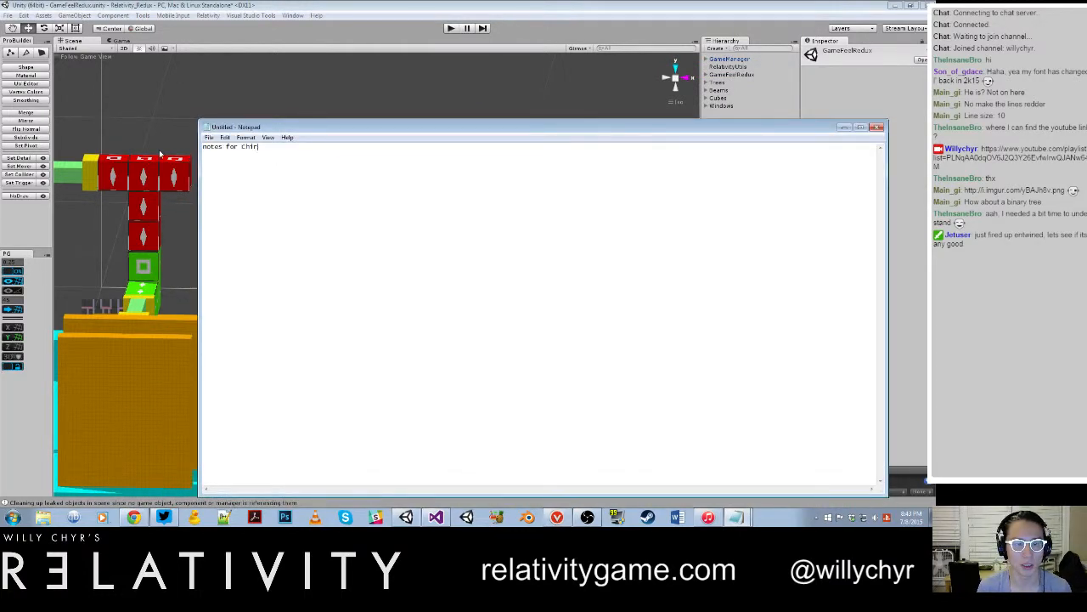
# Step: Address the notes to the colleague by first name and add "tree material still not working. Is pink when re-loading scene"
pyautogui.press('BackSpace')
pyautogui.press('BackSpace')
pyautogui.write('ris - tree m')
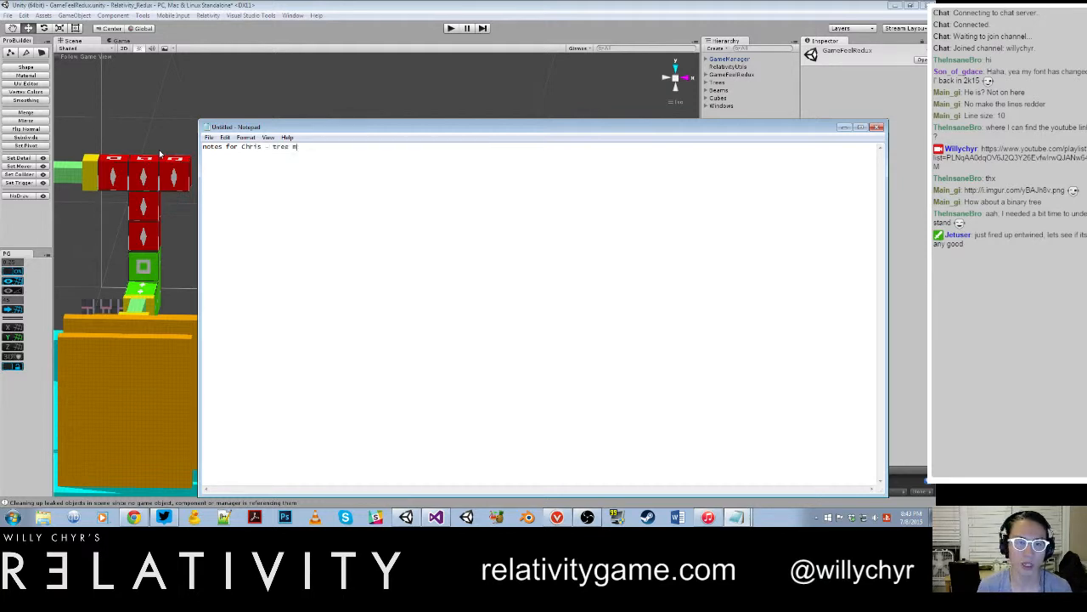
pyautogui.write('aterial still not working')
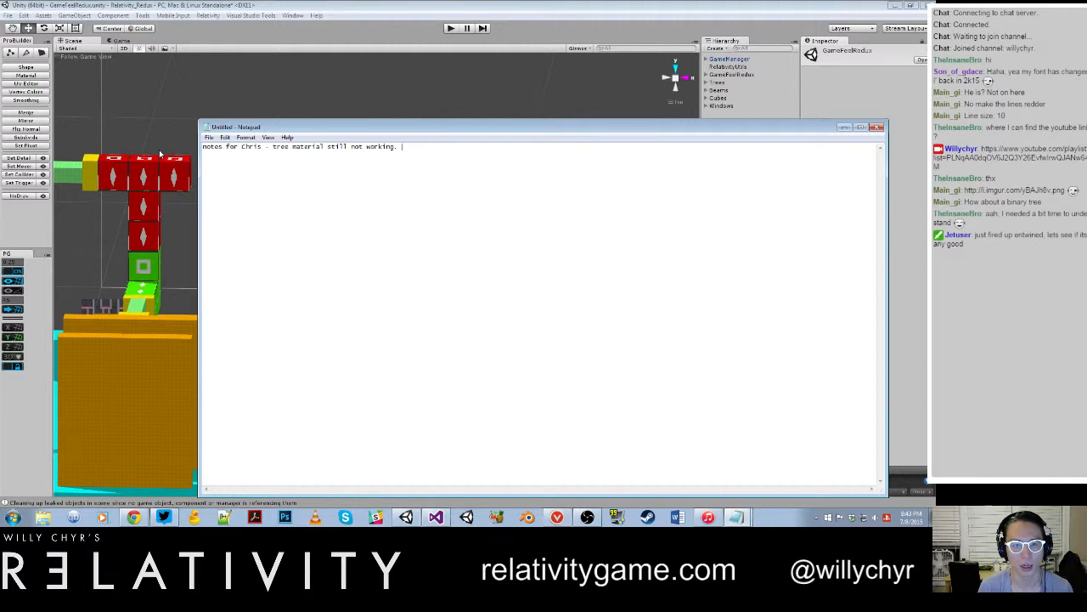
pyautogui.write('Is pink when ')
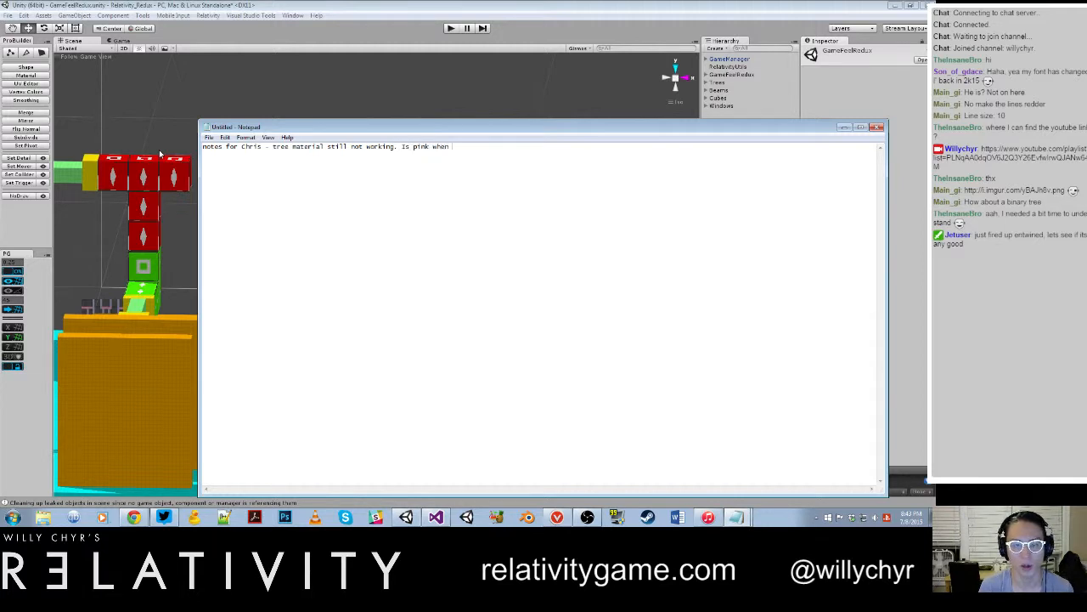
pyautogui.write('re')
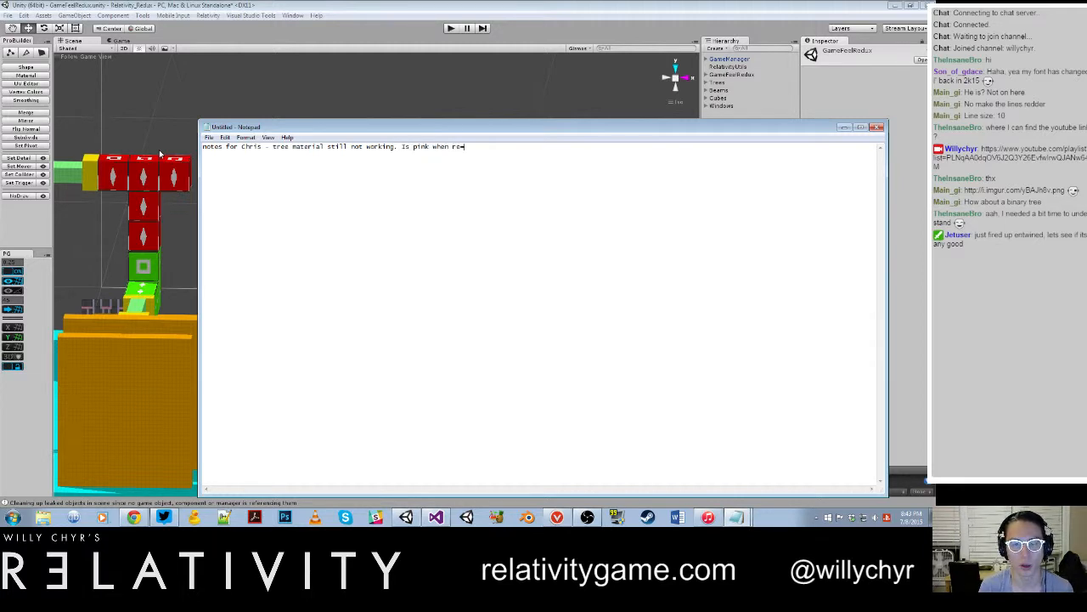
pyautogui.write('-loading scene')
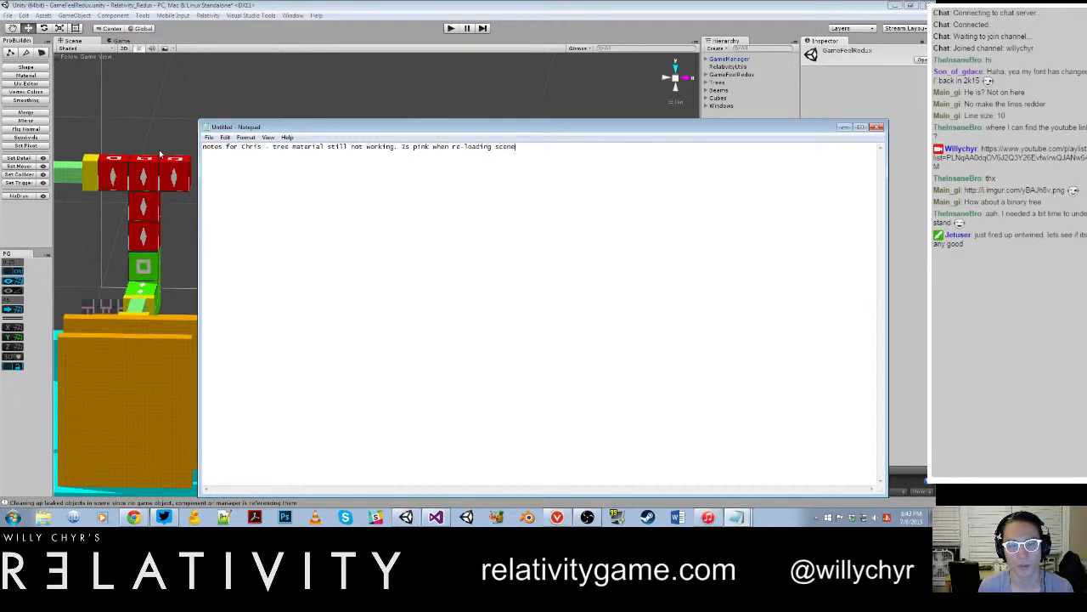
# Step: Save the note to the Desktop as "Notes for" plus the colleague's first name and 2015-07-08, and minimize Notepad
pyautogui.click(211, 138)
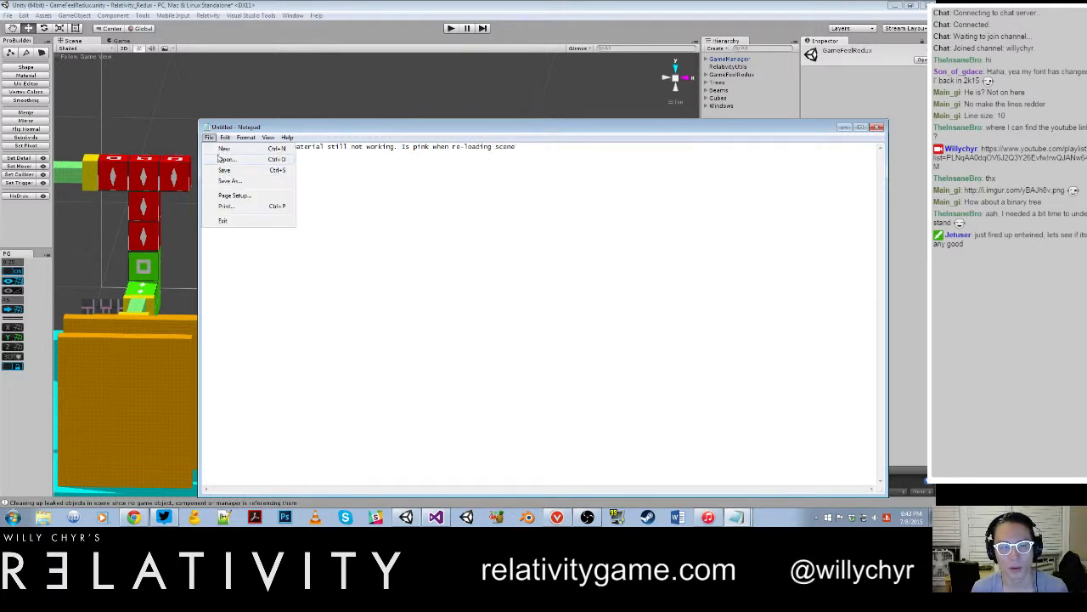
pyautogui.click(225, 183)
pyautogui.write('M')
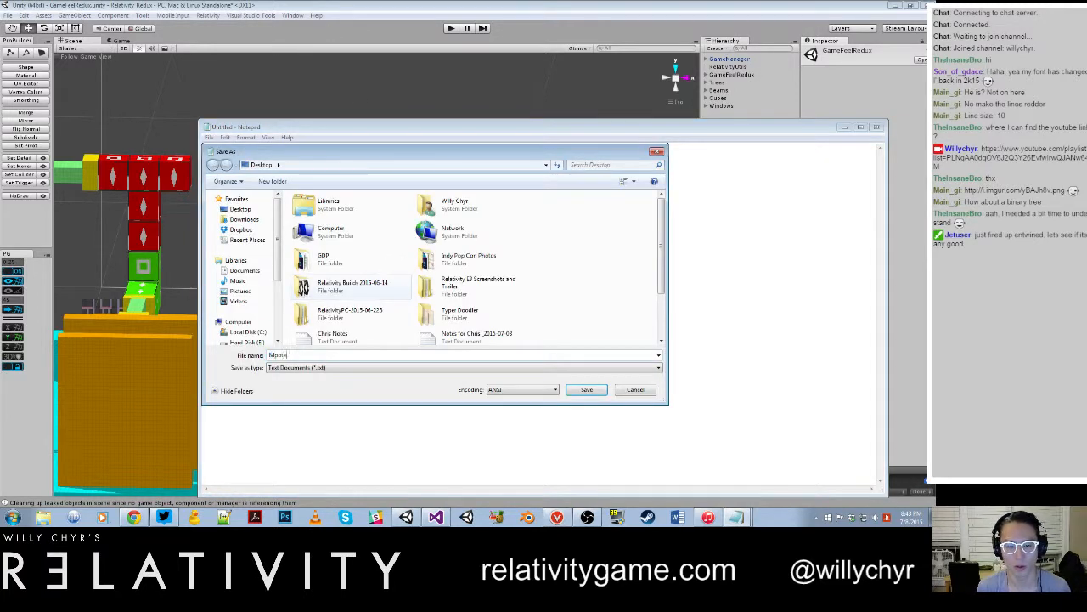
pyautogui.press('BackSpace')
pyautogui.write('Notes for Chris')
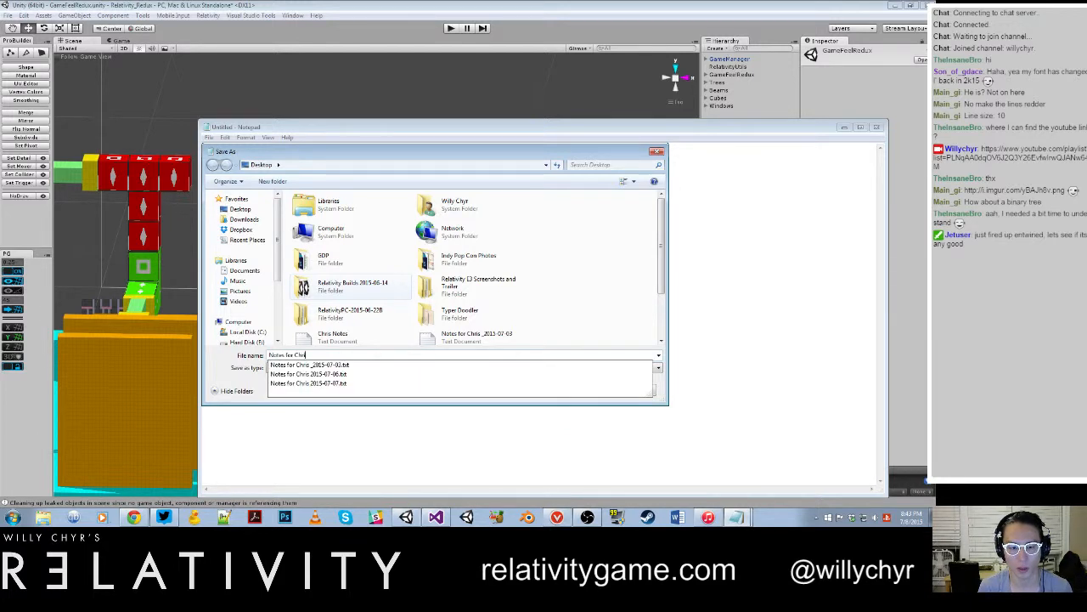
pyautogui.write(' 2015-07-08')
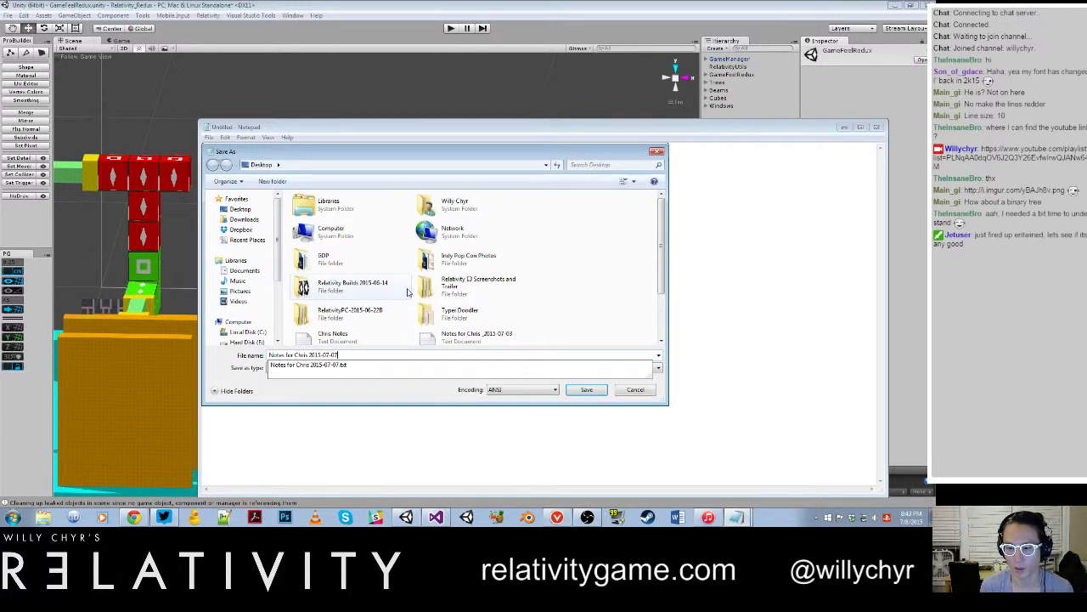
pyautogui.press('Return')
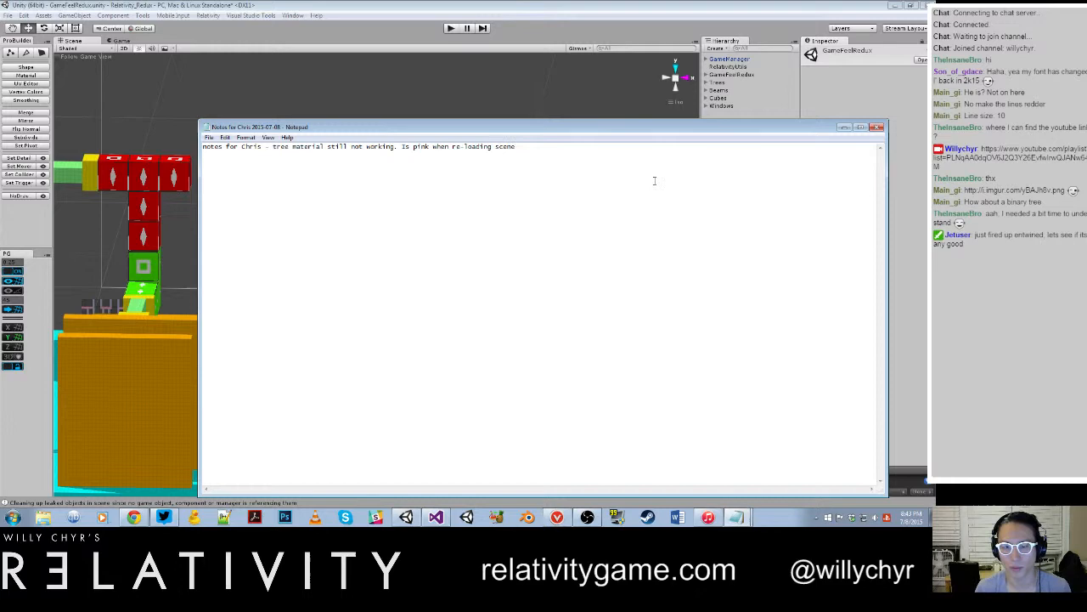
pyautogui.click(844, 127)
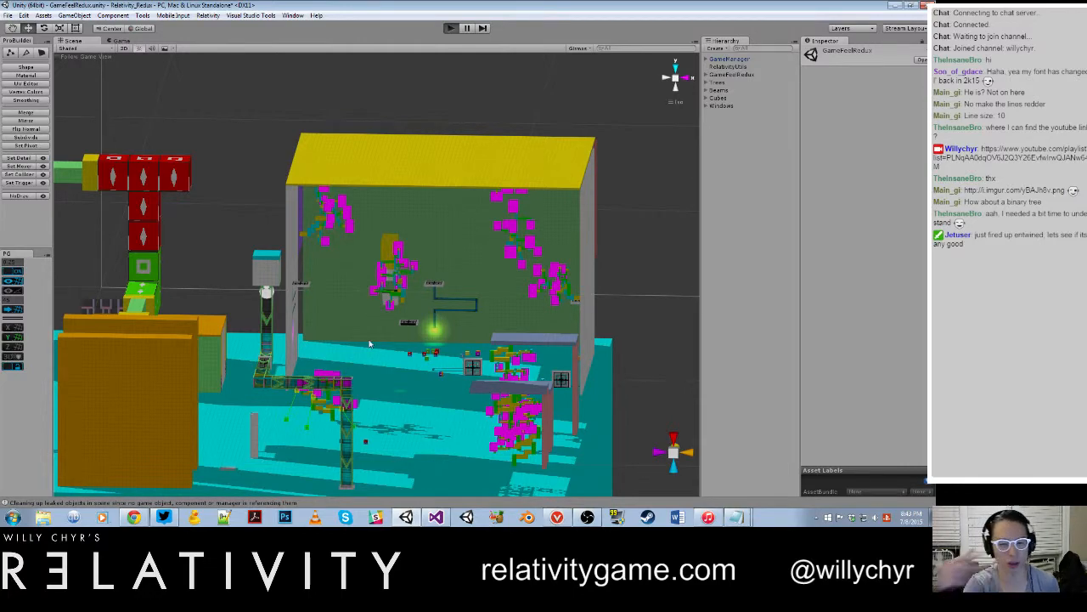
# Step: Play the GameFeelRedux scene, walk through the room to check the trees' leaf materials in game, and stop playing
pyautogui.hotkey('ctrl', 'p')
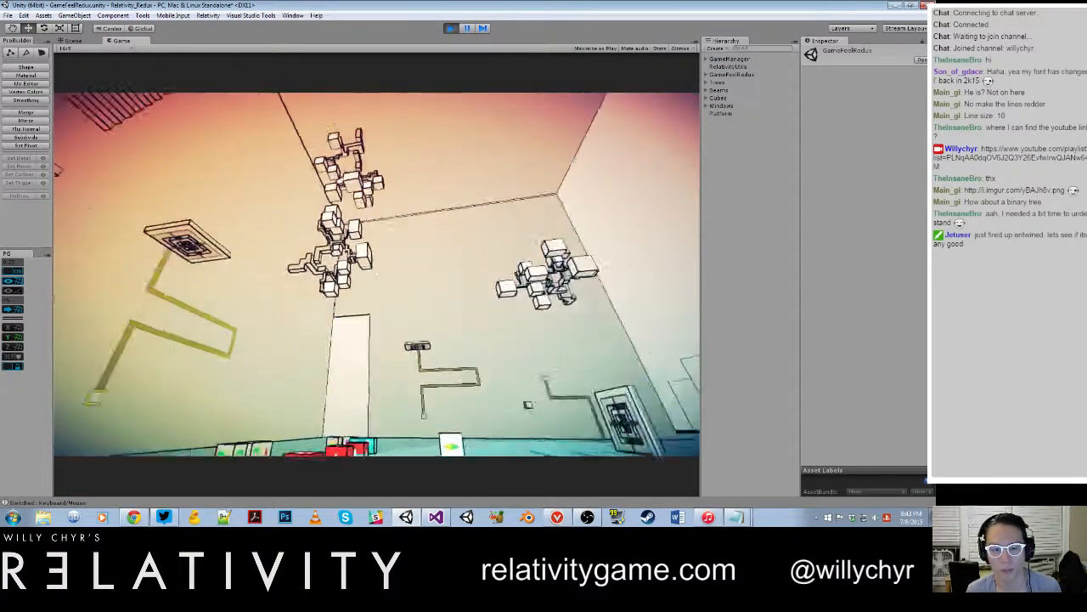
pyautogui.press('w')
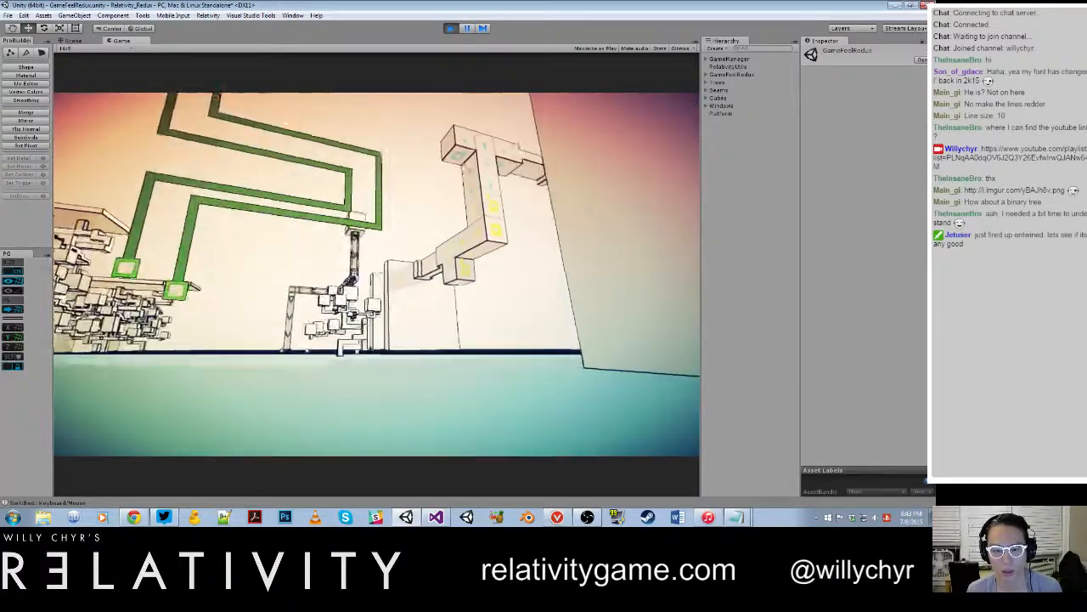
pyautogui.press('w')
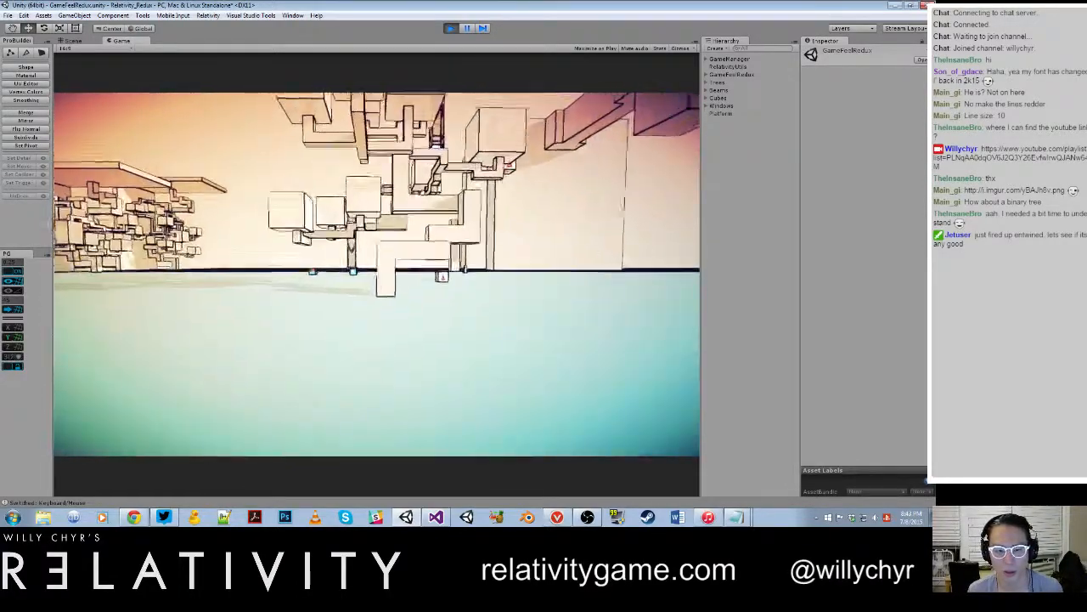
pyautogui.press('w')
pyautogui.press('space')
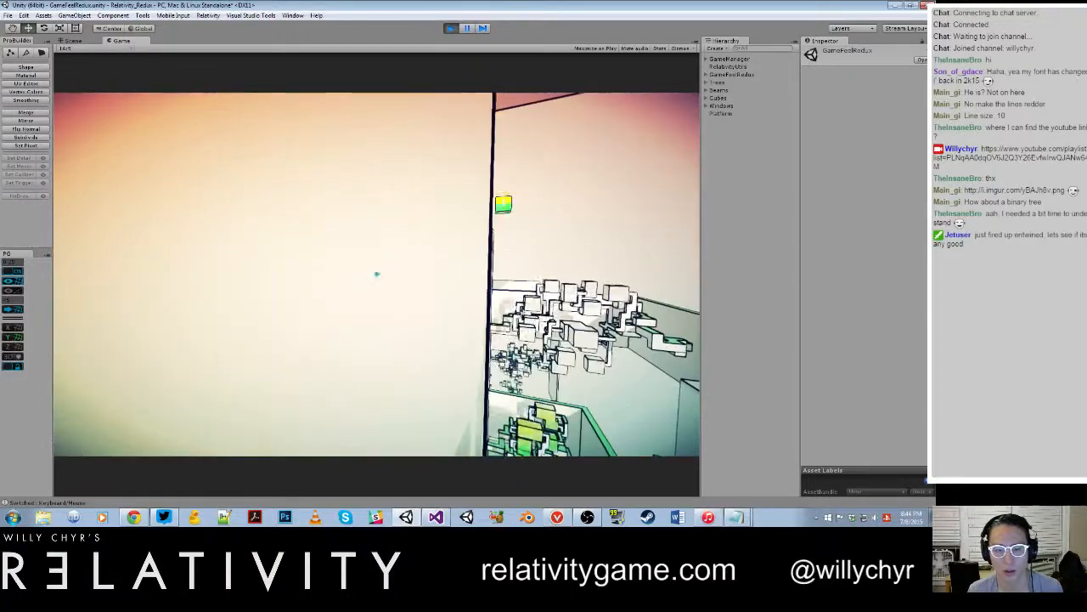
pyautogui.press('space')
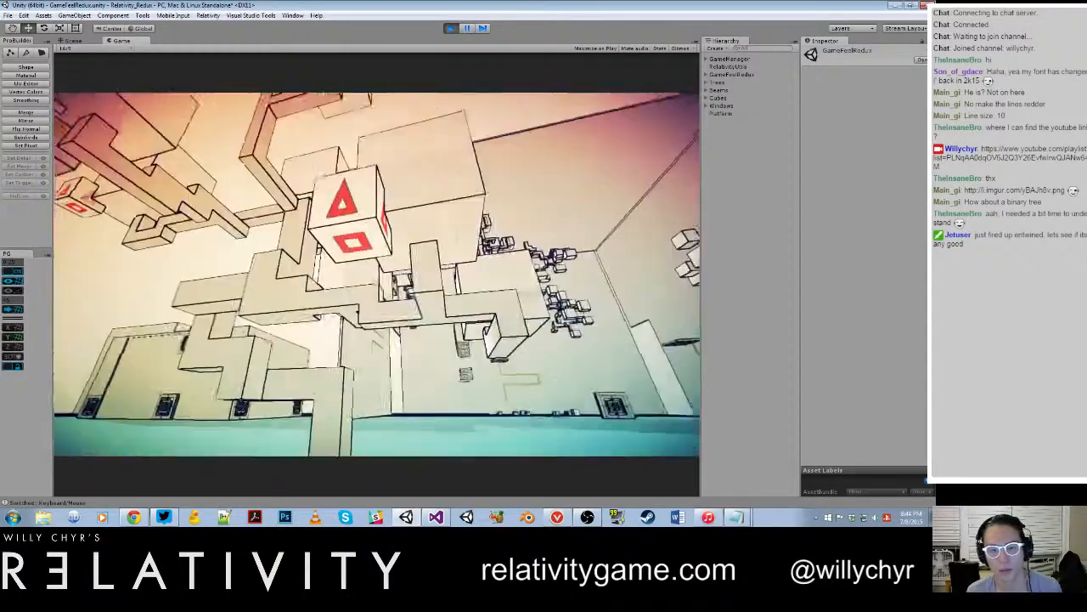
pyautogui.press('w')
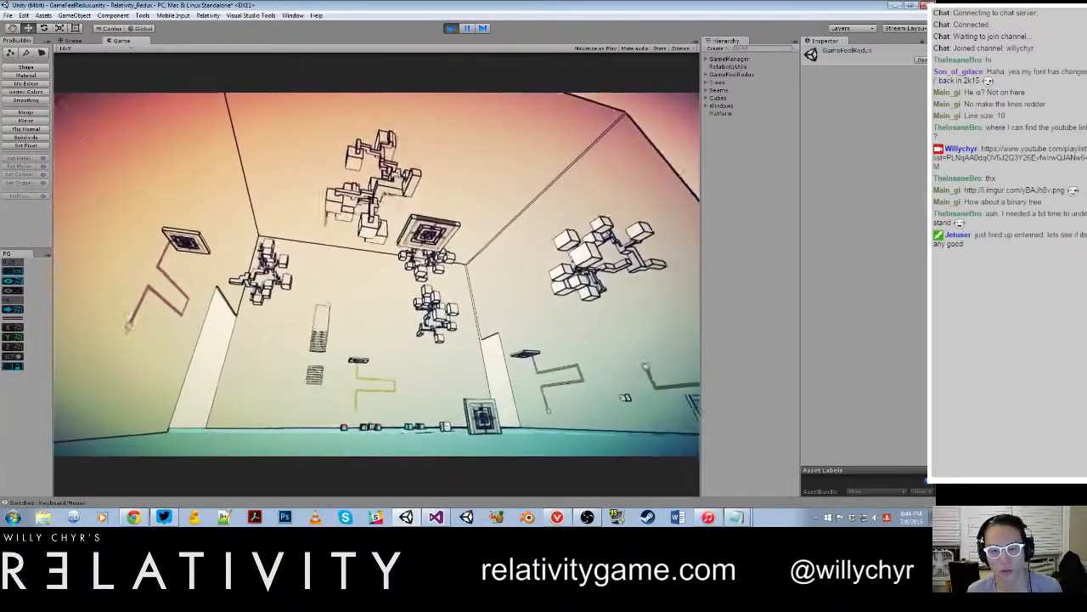
pyautogui.press('w')
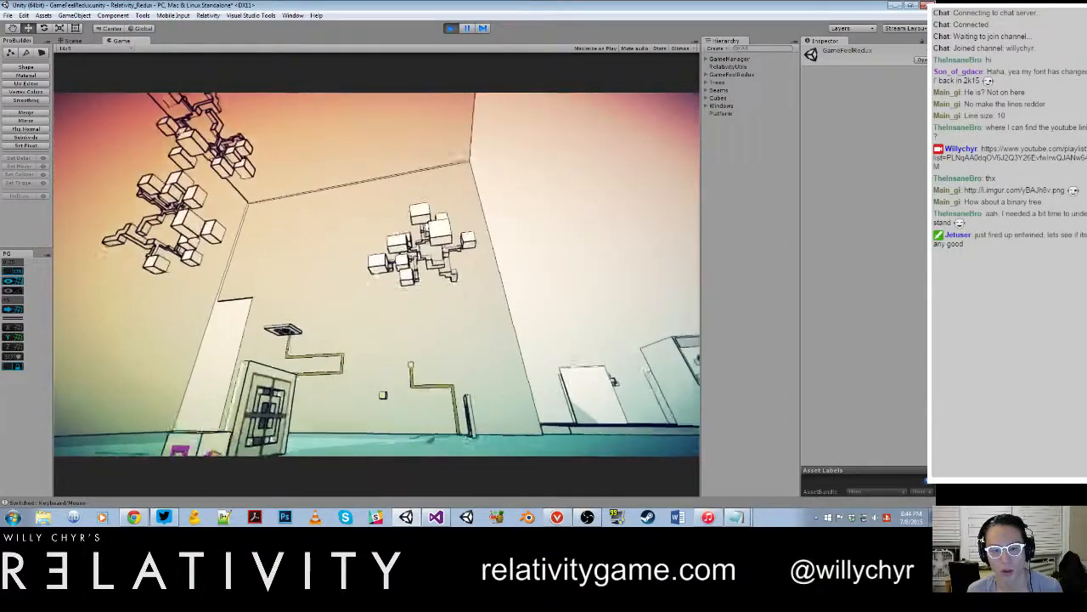
pyautogui.press('w')
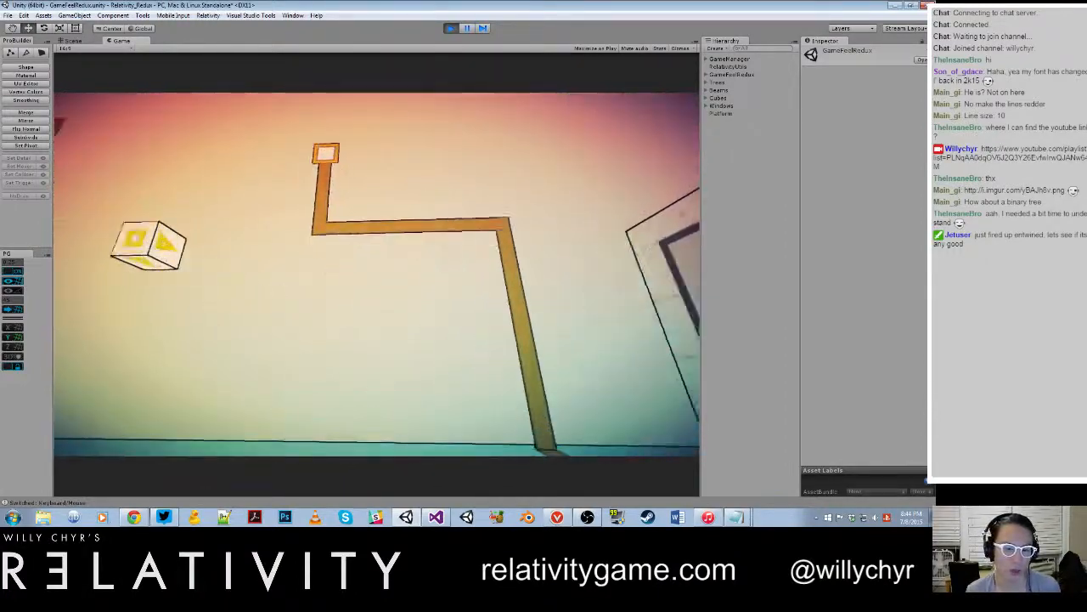
pyautogui.press('w')
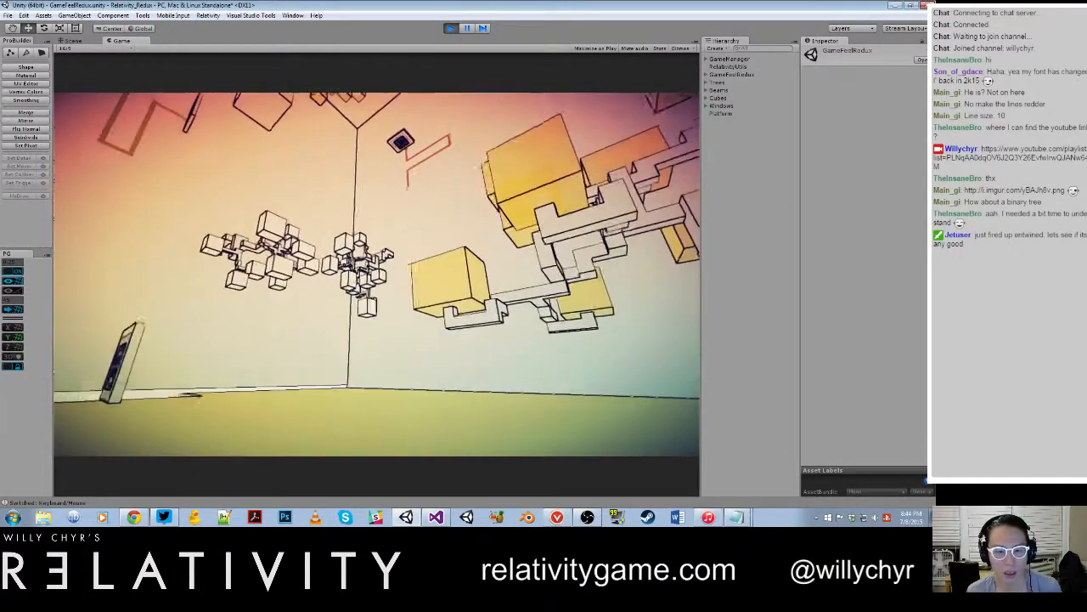
pyautogui.press('w')
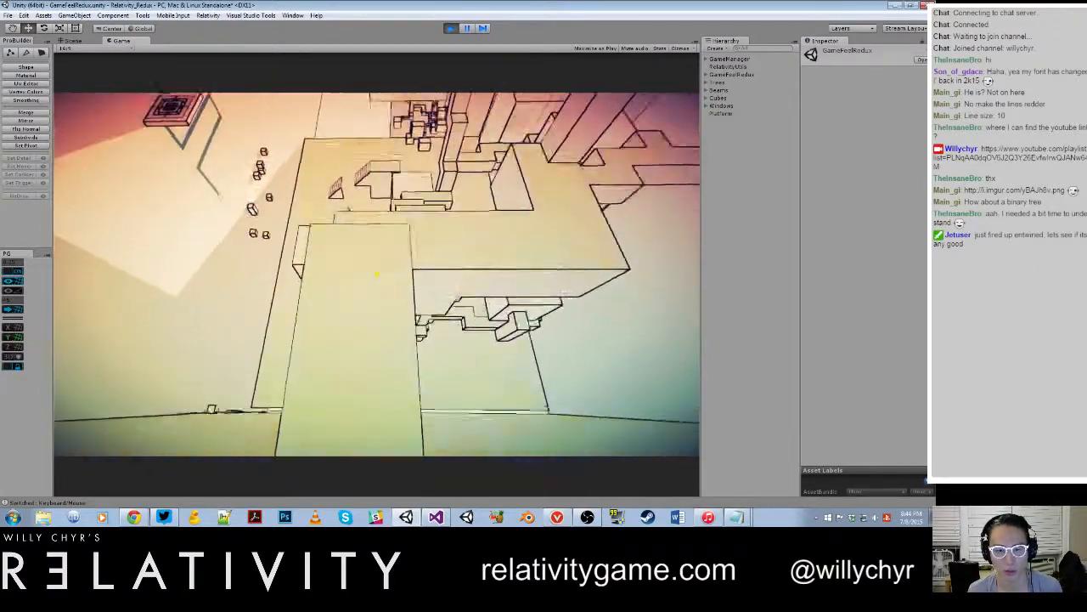
pyautogui.press('w')
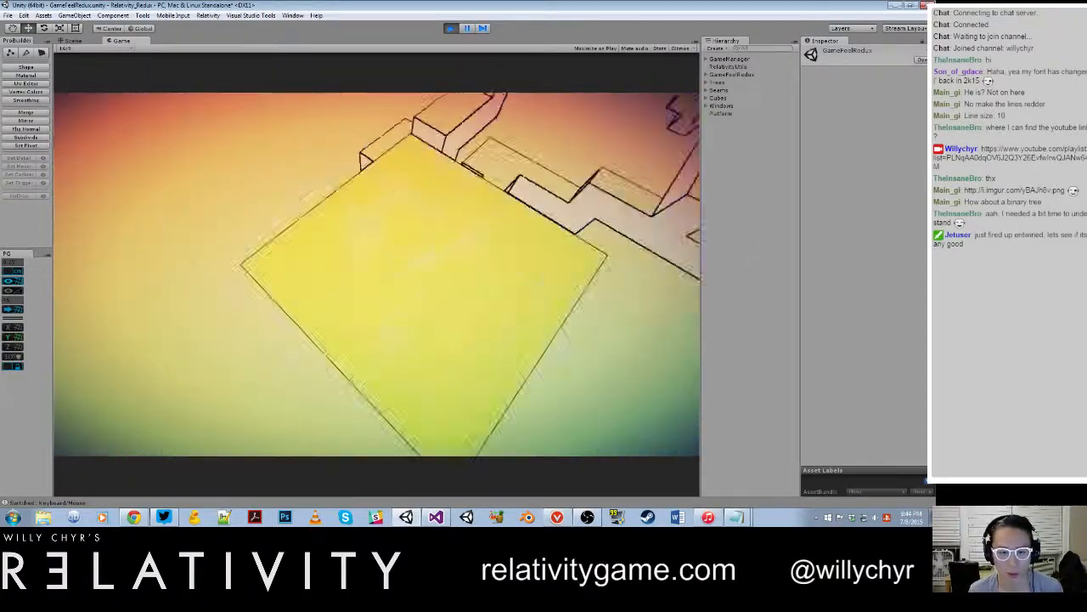
pyautogui.press('w')
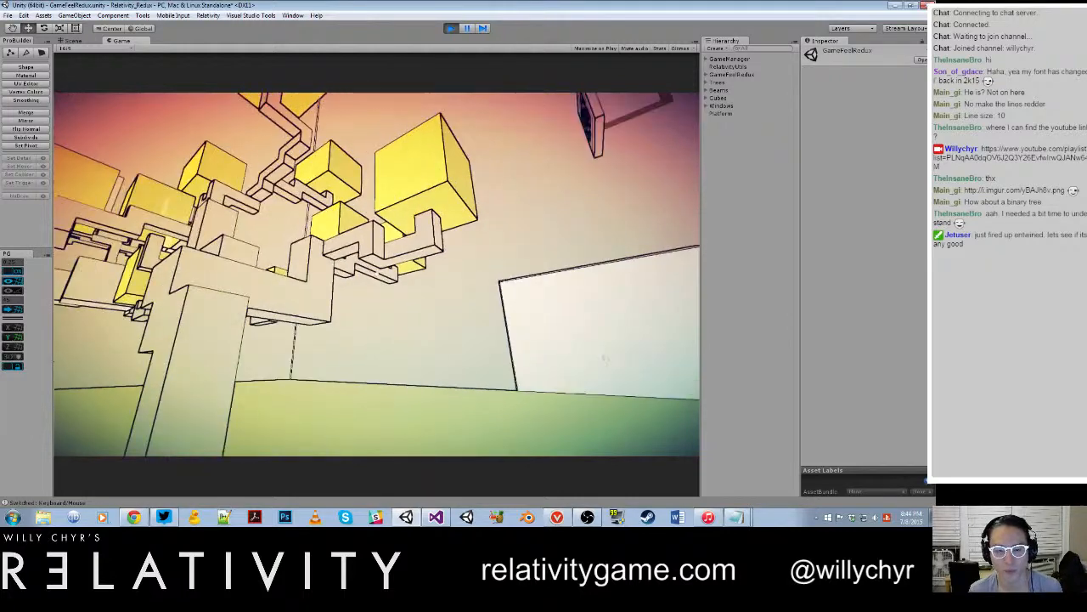
pyautogui.press('Escape')
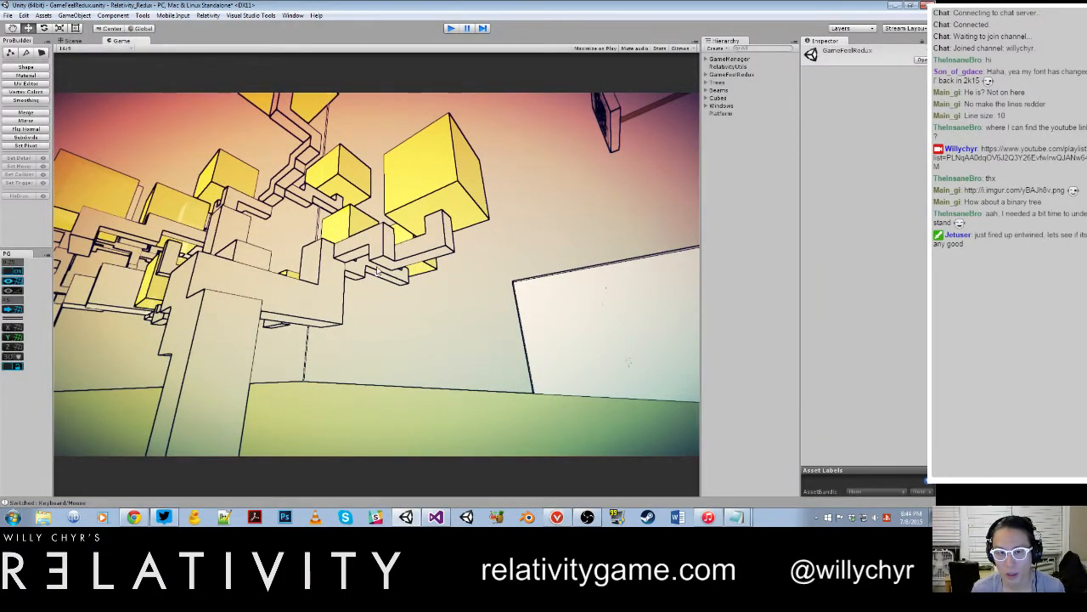
pyautogui.hotkey('ctrl', 'p')
# Step: Inspect the leaf materials of all the trees in the Scene view, ending close to the orange tree on the grey wall
pyautogui.scroll(6, 457, 305)
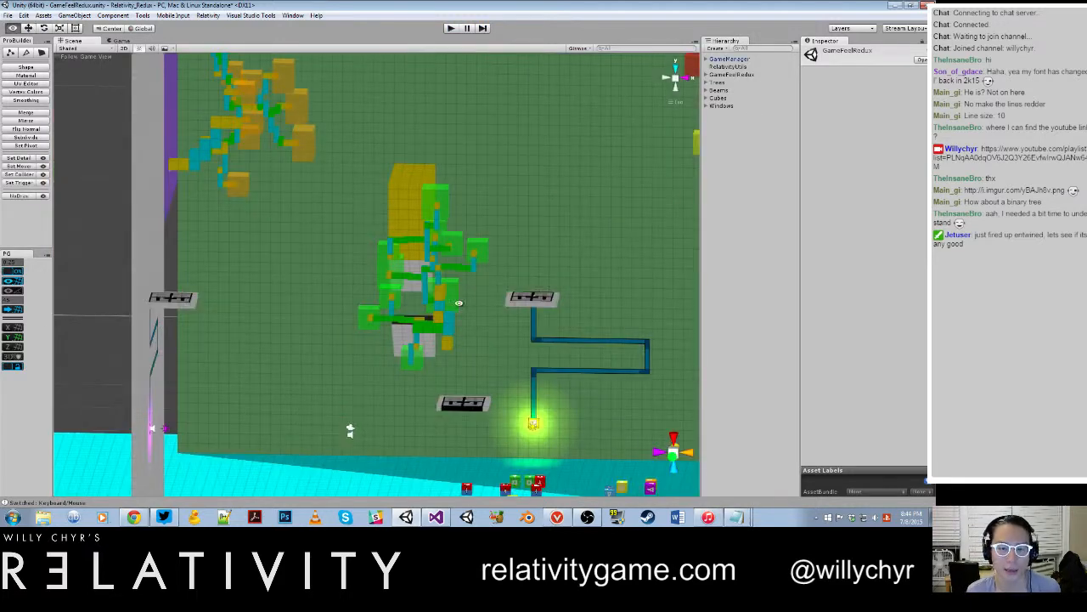
pyautogui.keyDown('alt'); pyautogui.moveTo(469, 283); pyautogui.dragTo(544, 297); pyautogui.keyUp('alt')
pyautogui.moveTo(646, 285); pyautogui.dragTo(475, 260, button='middle')
pyautogui.scroll(-5, 475, 261)
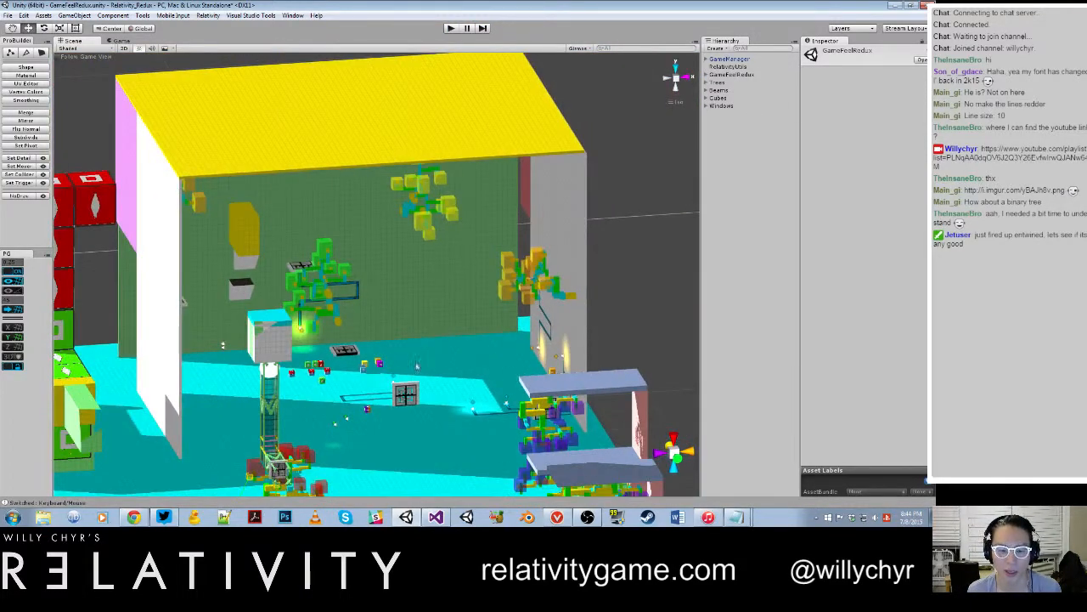
pyautogui.scroll(-7, 413, 361)
pyautogui.moveTo(390, 355); pyautogui.dragTo(471, 285, button='middle')
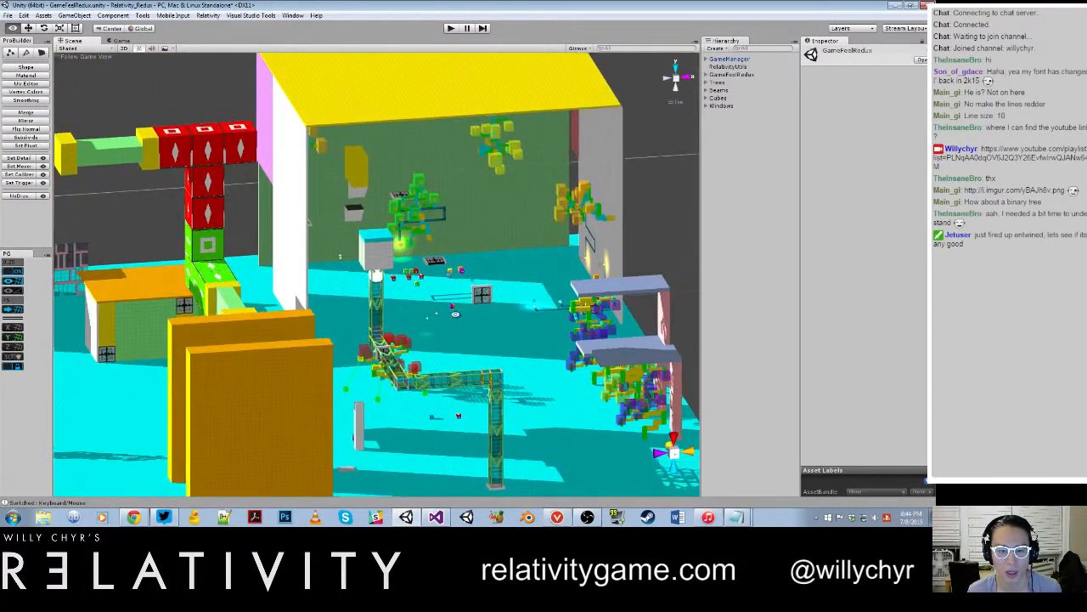
pyautogui.scroll(4, 377, 401)
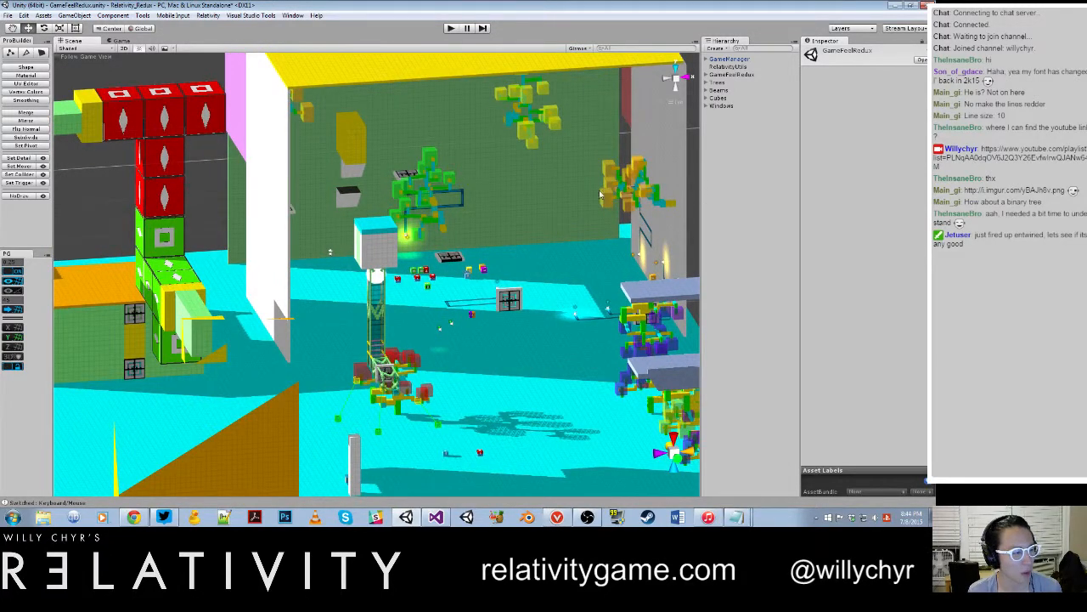
pyautogui.scroll(5, 613, 195)
pyautogui.moveTo(622, 191); pyautogui.dragTo(302, 238, button='middle')
pyautogui.scroll(4, 307, 237)
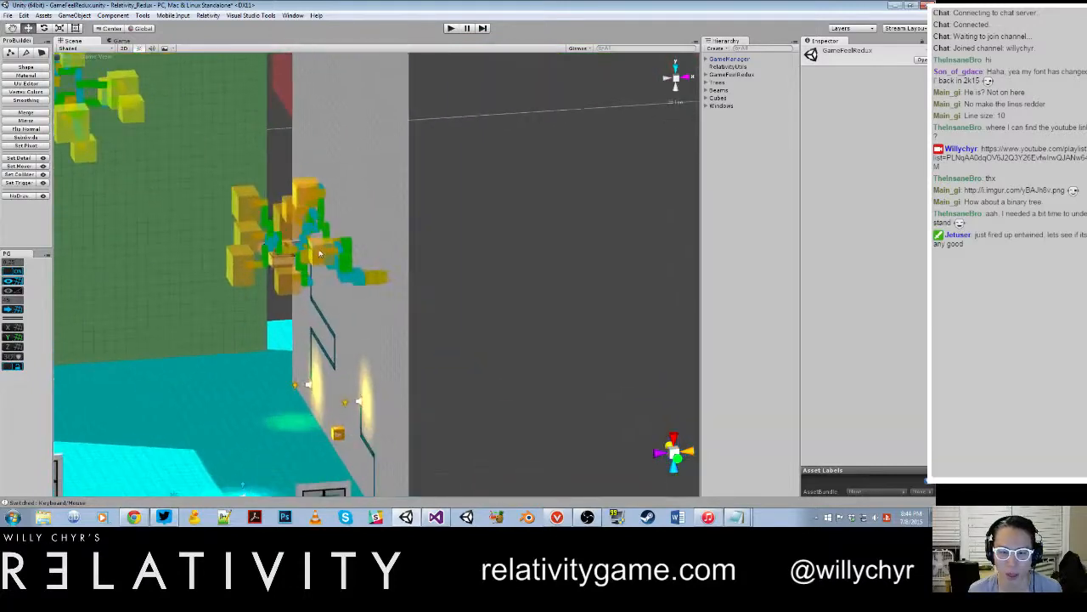
# Step: Inspect the Leaf object's material on the orange tree by the grey wall and check the other trees around the room
pyautogui.keyDown('alt'); pyautogui.moveTo(307, 237); pyautogui.dragTo(381, 259); pyautogui.keyUp('alt')
pyautogui.scroll(1, 382, 260)
pyautogui.click(382, 259)
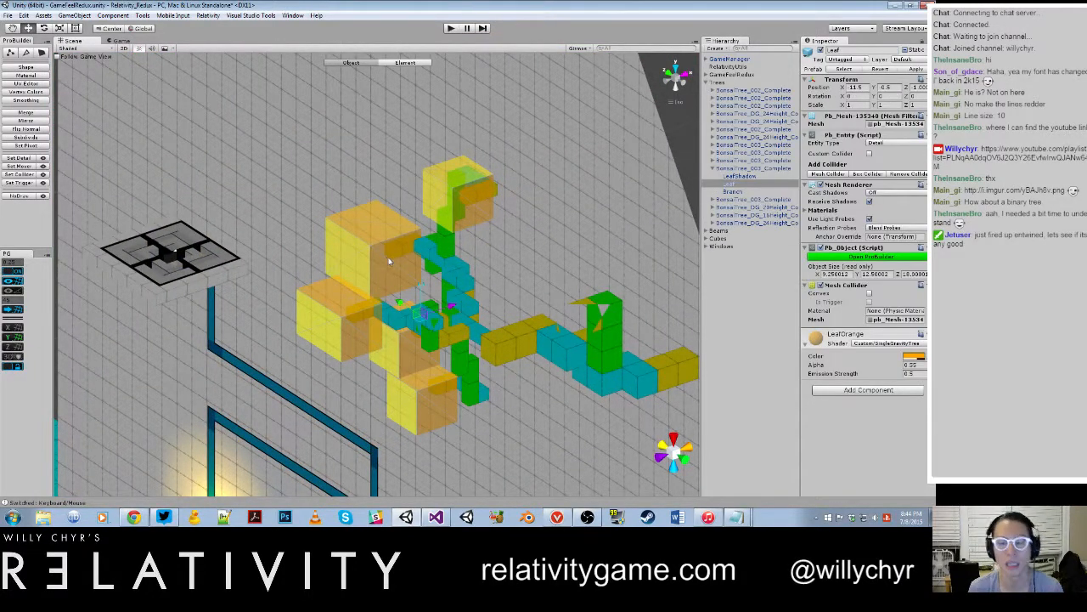
pyautogui.press('f')
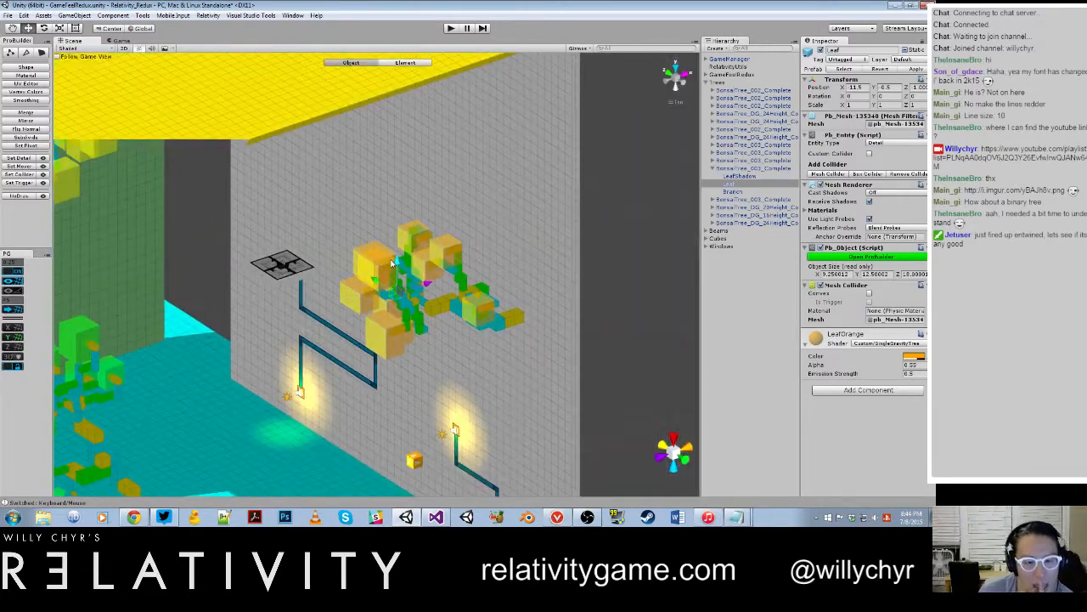
pyautogui.scroll(-5, 392, 263)
pyautogui.keyDown('alt'); pyautogui.moveTo(391, 264); pyautogui.dragTo(472, 272); pyautogui.keyUp('alt')
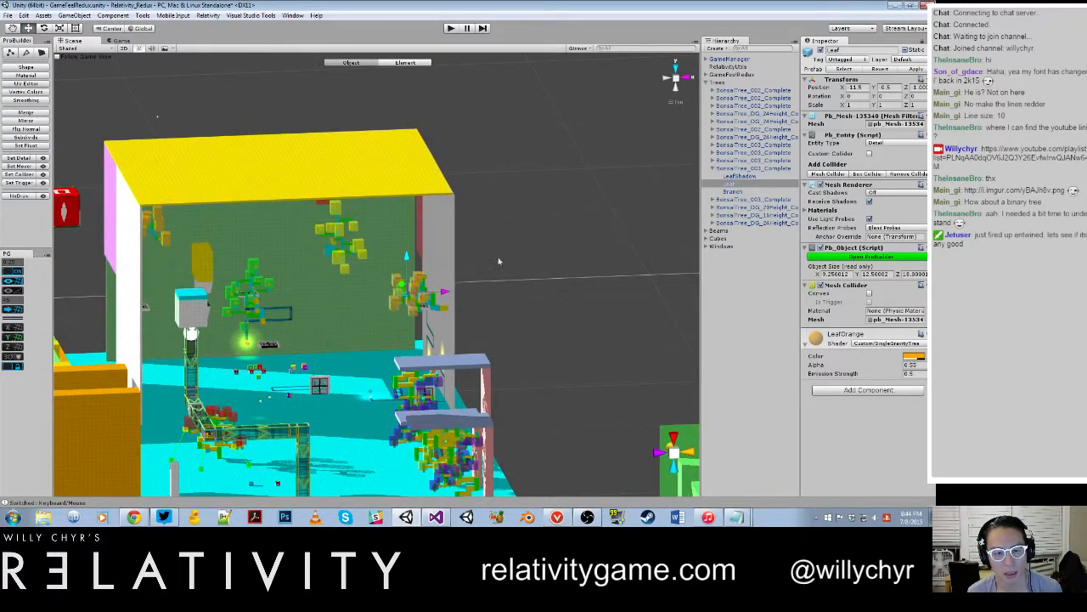
pyautogui.scroll(5, 468, 279)
pyautogui.click(535, 283)
pyautogui.scroll(5, 379, 299)
pyautogui.scroll(-2, 379, 297)
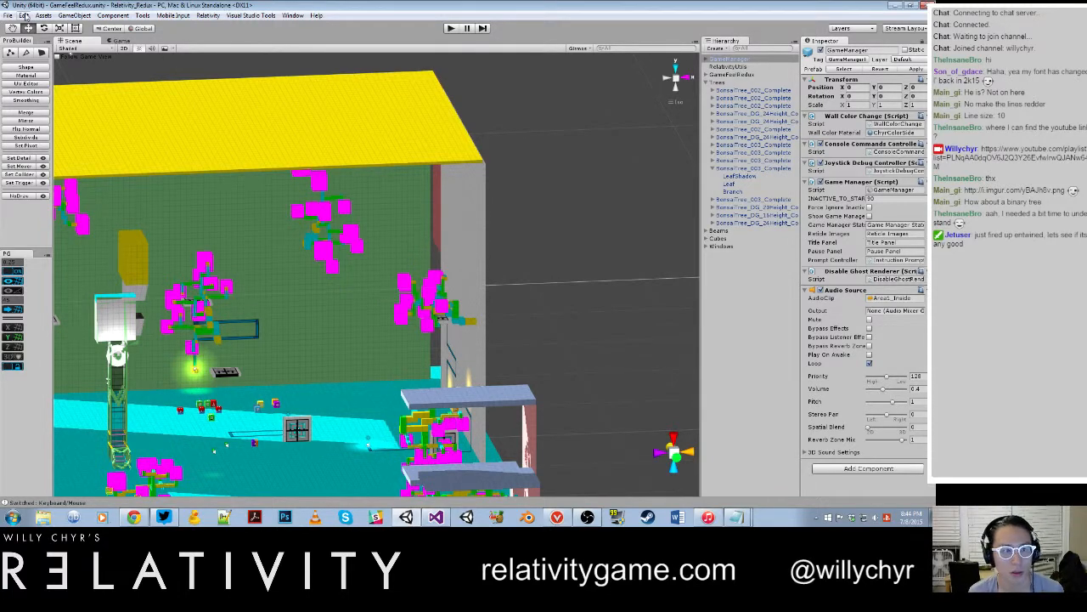
# Step: Save the project and reload GameFeelRedux by way of World_025_PillarGrid, discarding that scene's changes
pyautogui.click(8, 16)
pyautogui.click(30, 100)
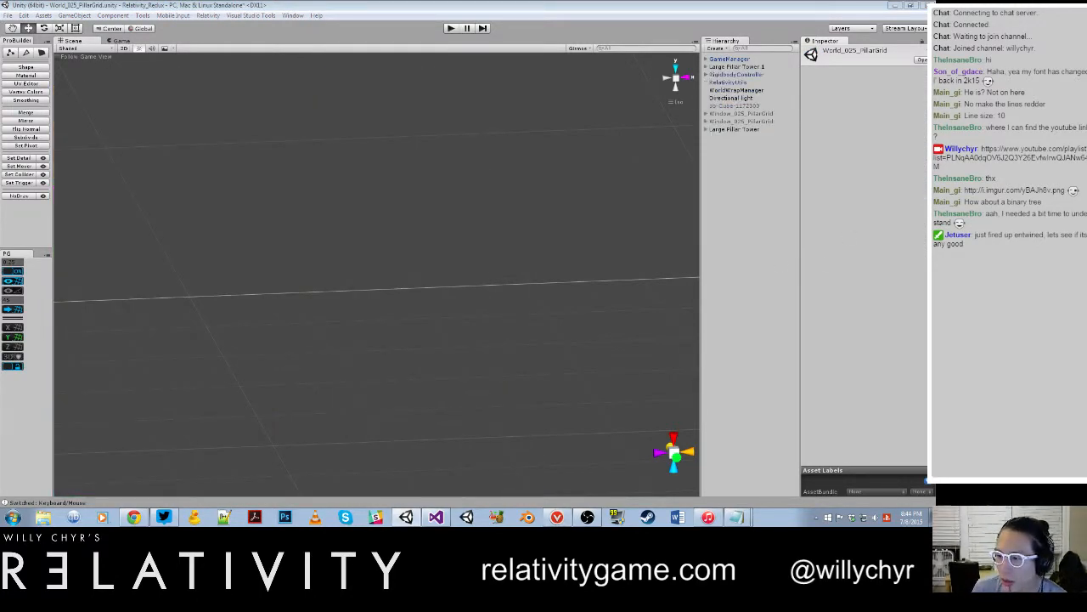
pyautogui.doubleClick(977, 281)
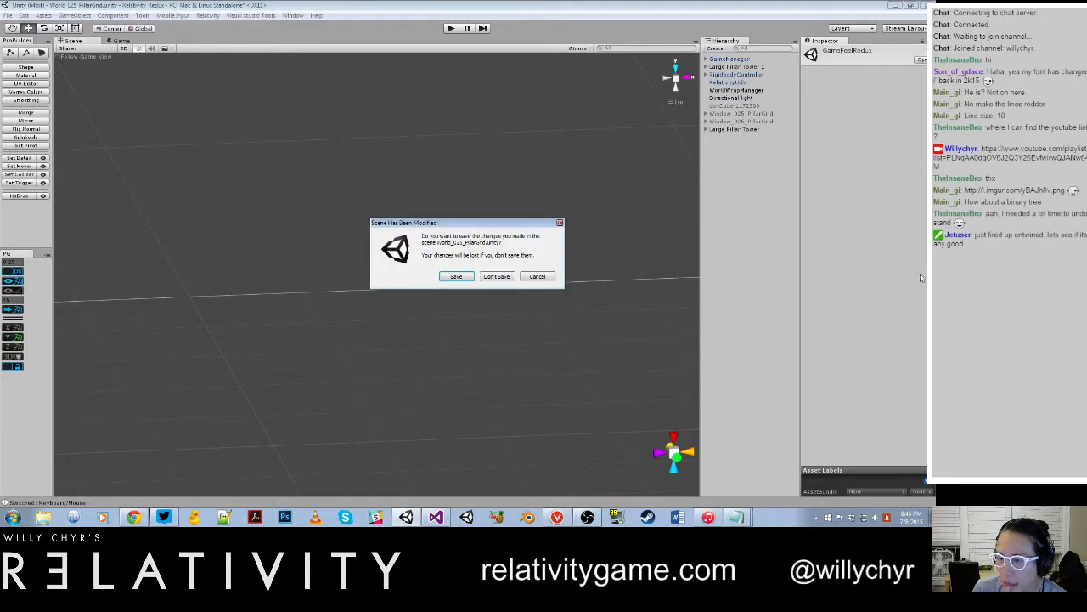
pyautogui.click(497, 277)
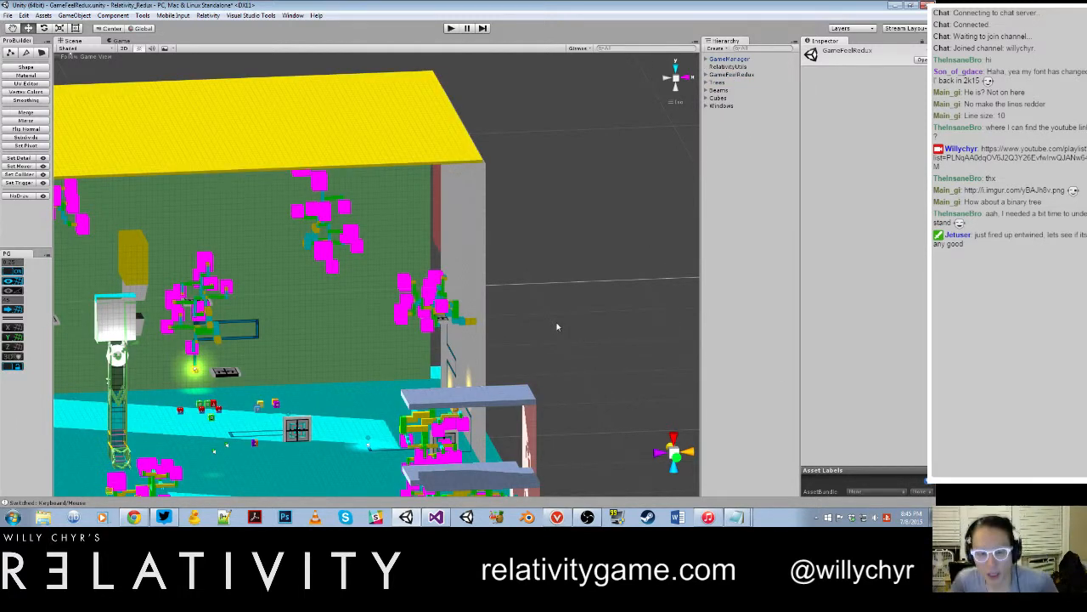
# Step: Select the tree on the grey wall, locate its controller script and examine SingleGravityTreeController.cs in Visual Studio
pyautogui.click(438, 292)
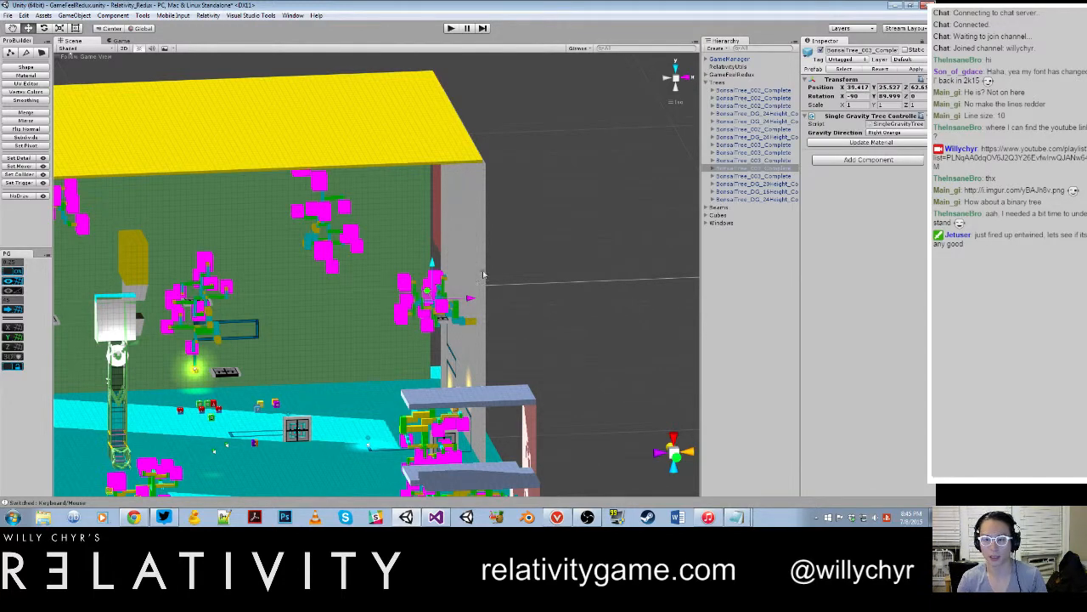
pyautogui.click(894, 124)
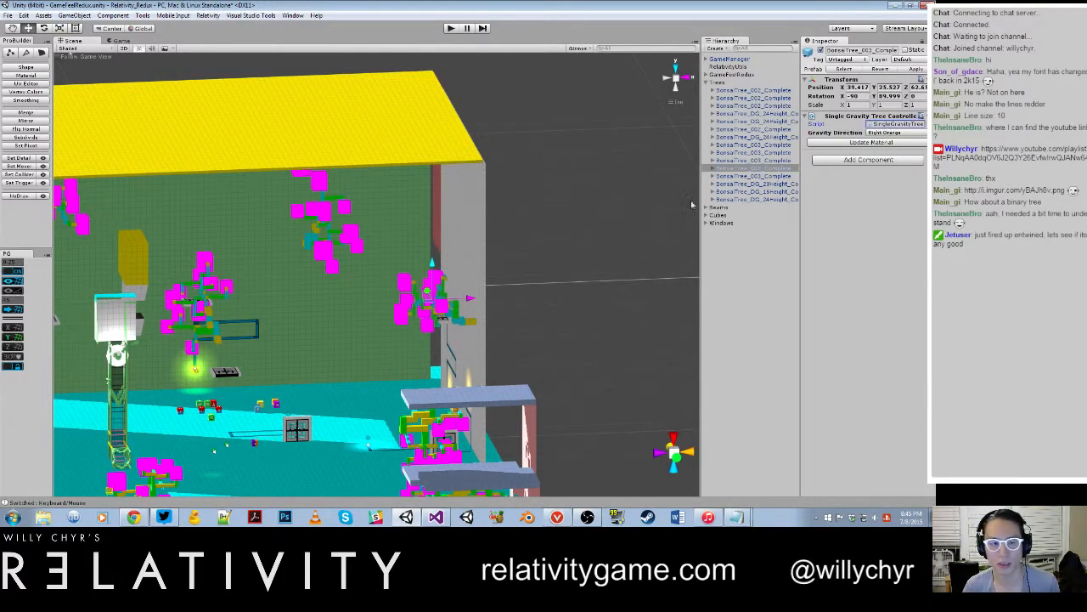
pyautogui.click(437, 518)
pyautogui.scroll(16, 383, 259)
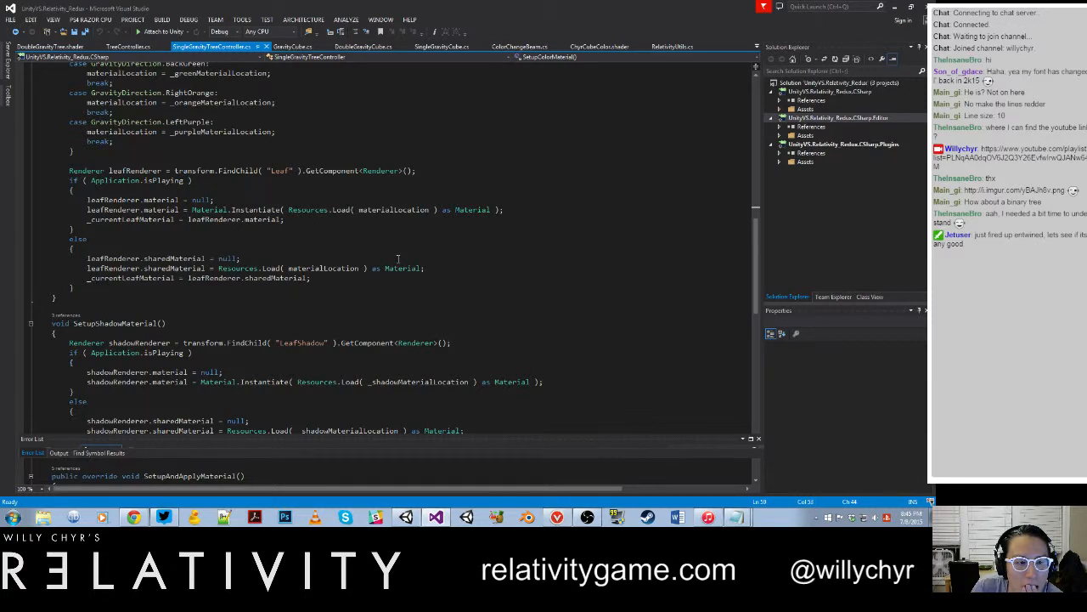
# Step: Comment out the lines setting leafRenderer.material and leafRenderer.sharedMaterial to null in SetupColorMaterial, save the script and review its Awake method
pyautogui.click(88, 200)
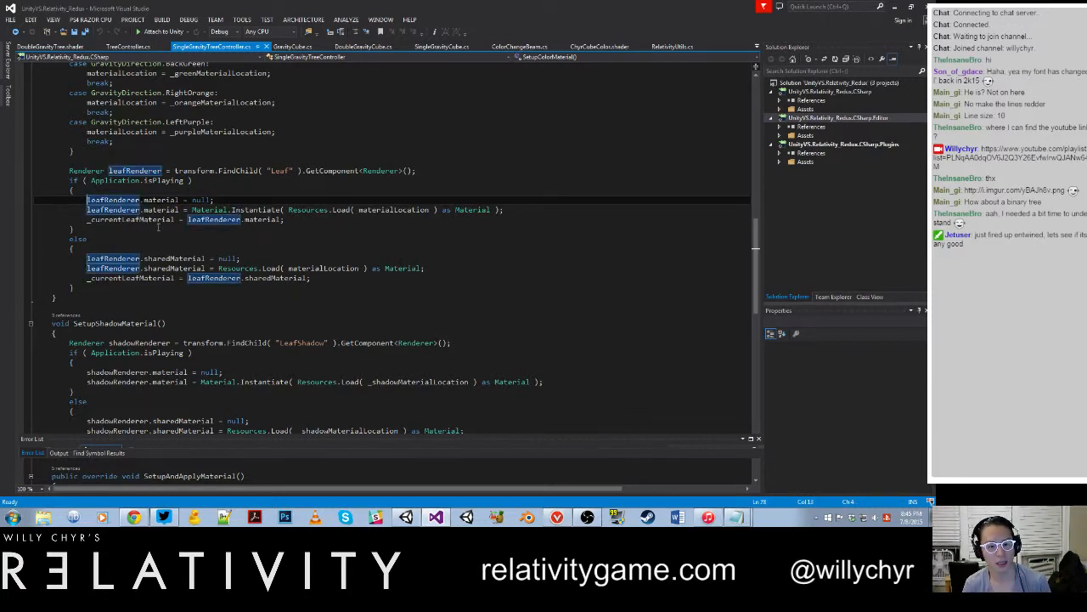
pyautogui.write('//')
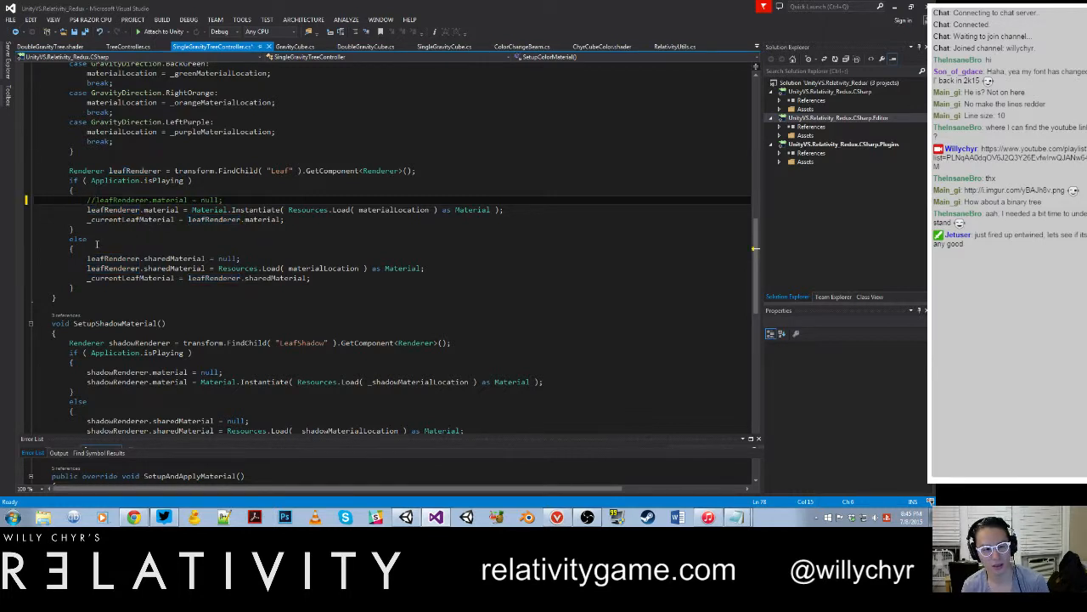
pyautogui.scroll(-6, 97, 244)
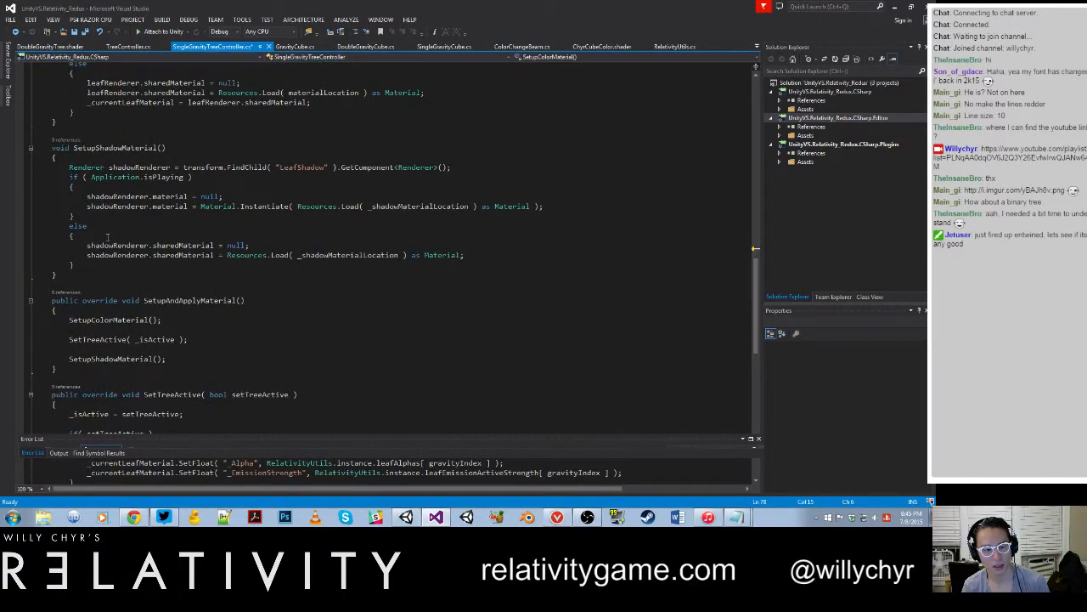
pyautogui.scroll(3, 107, 237)
pyautogui.scroll(1, 107, 237)
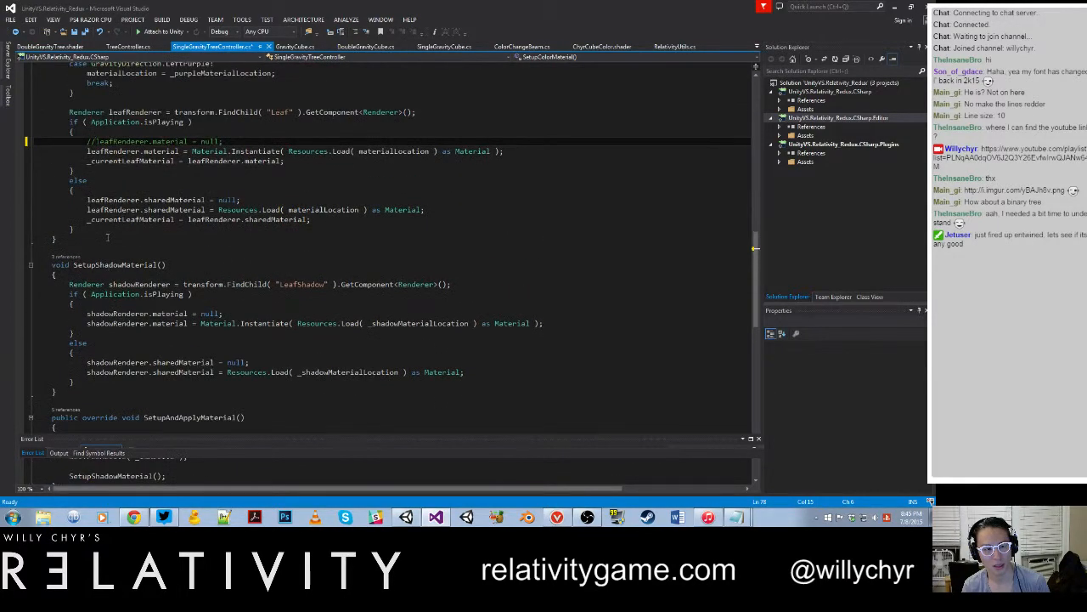
pyautogui.scroll(2, 107, 237)
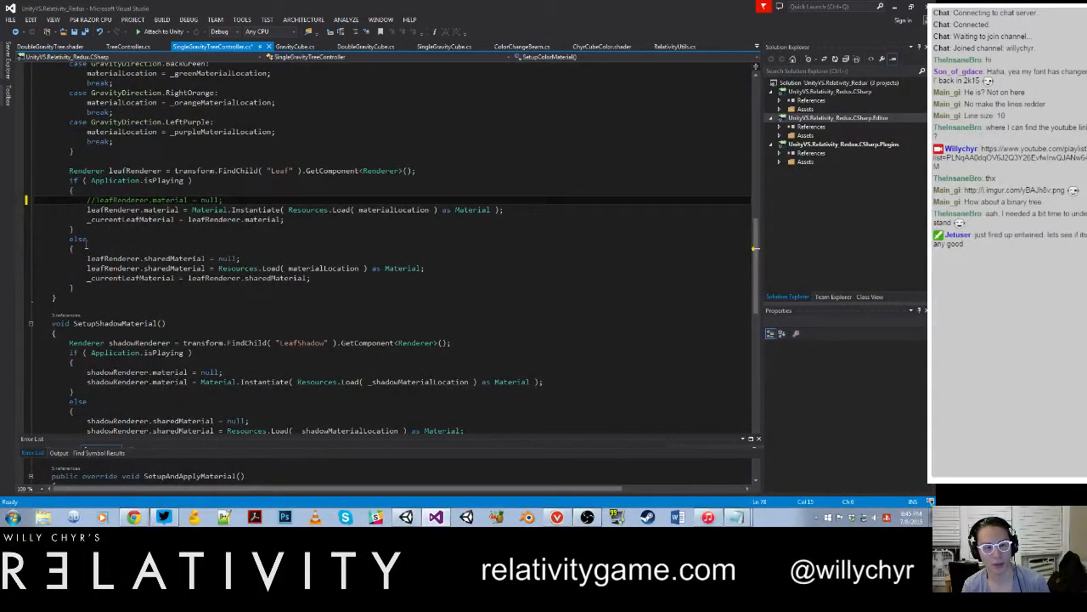
pyautogui.click(86, 258)
pyautogui.write('//')
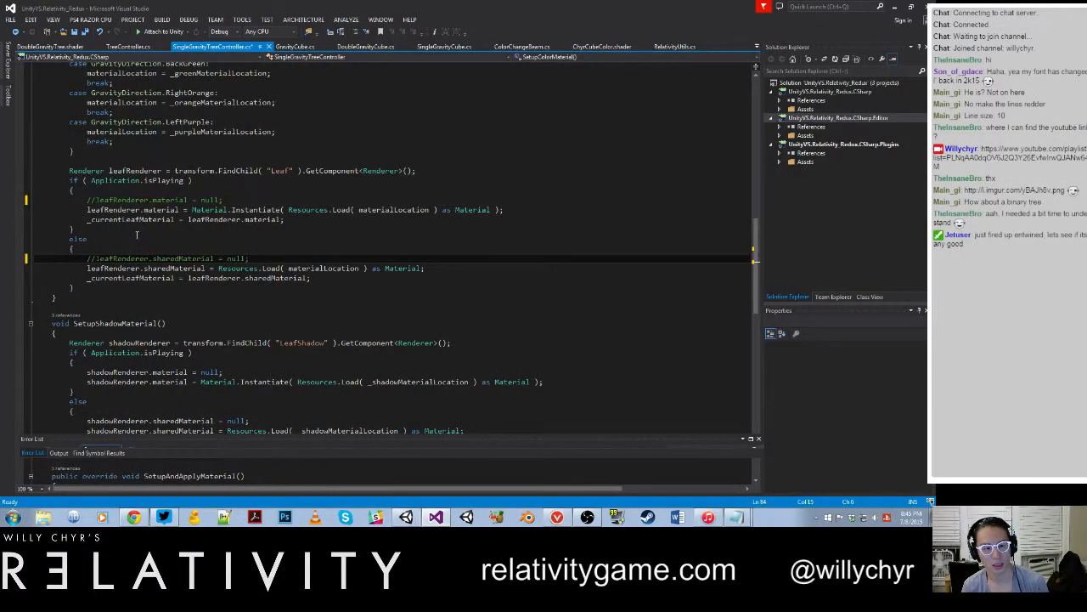
pyautogui.hotkey('ctrl', 's')
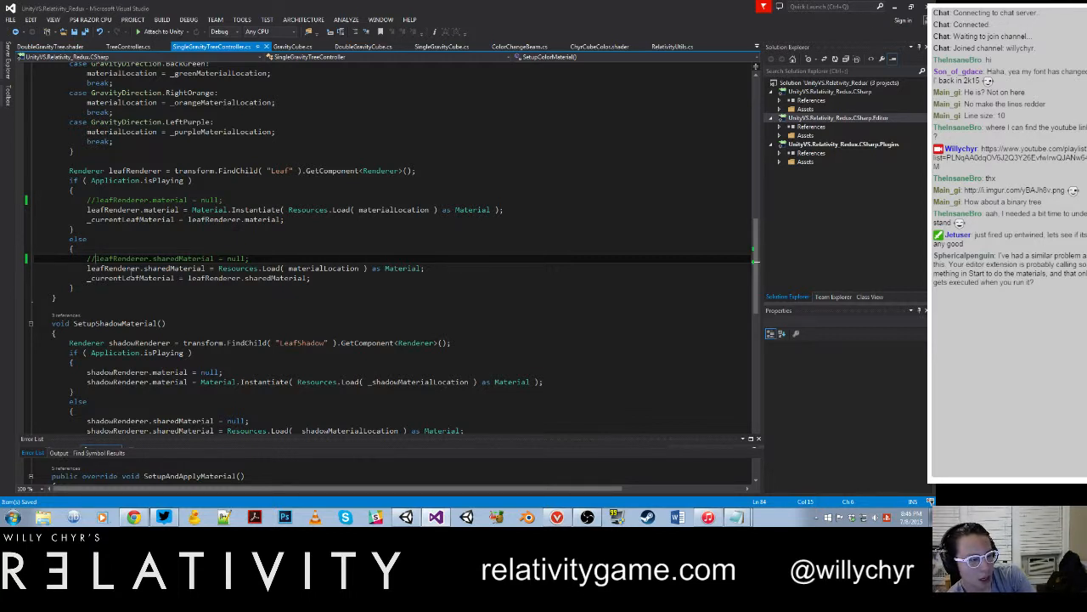
pyautogui.scroll(20, 132, 278)
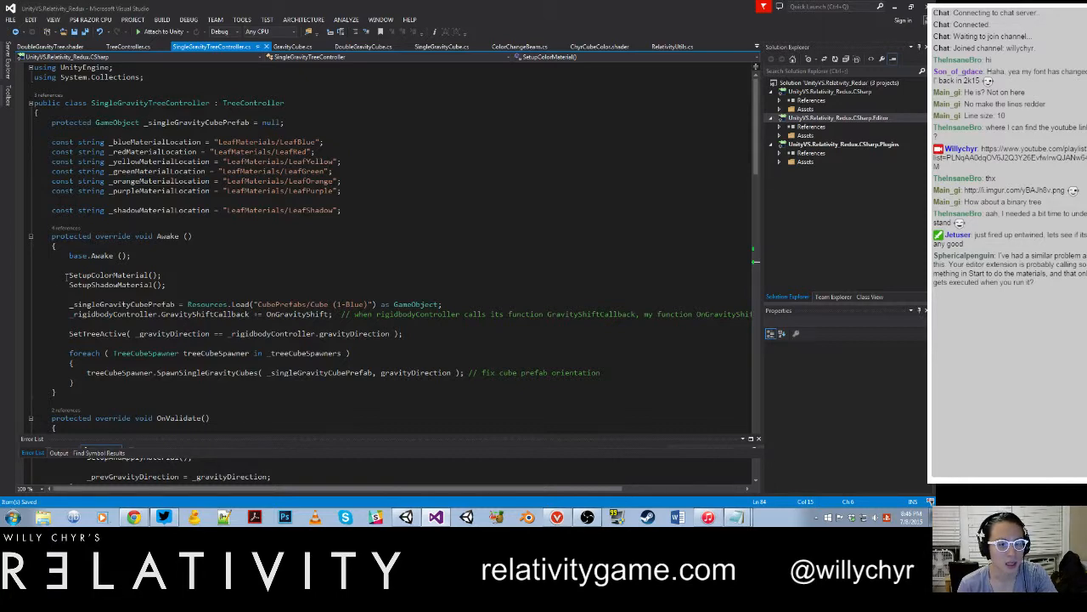
pyautogui.scroll(-15, 65, 275)
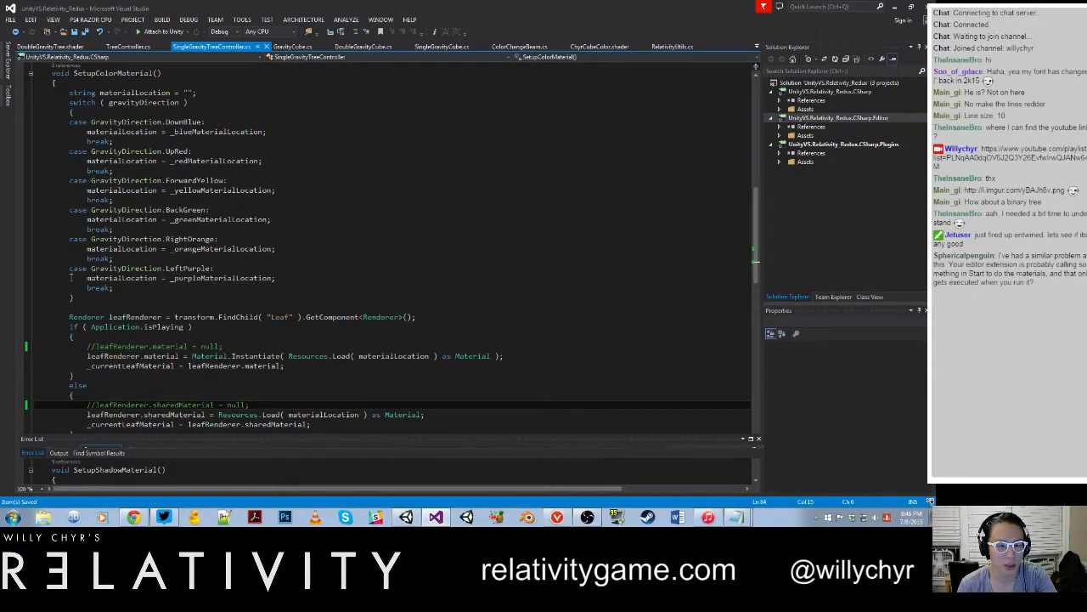
pyautogui.scroll(-1, 109, 269)
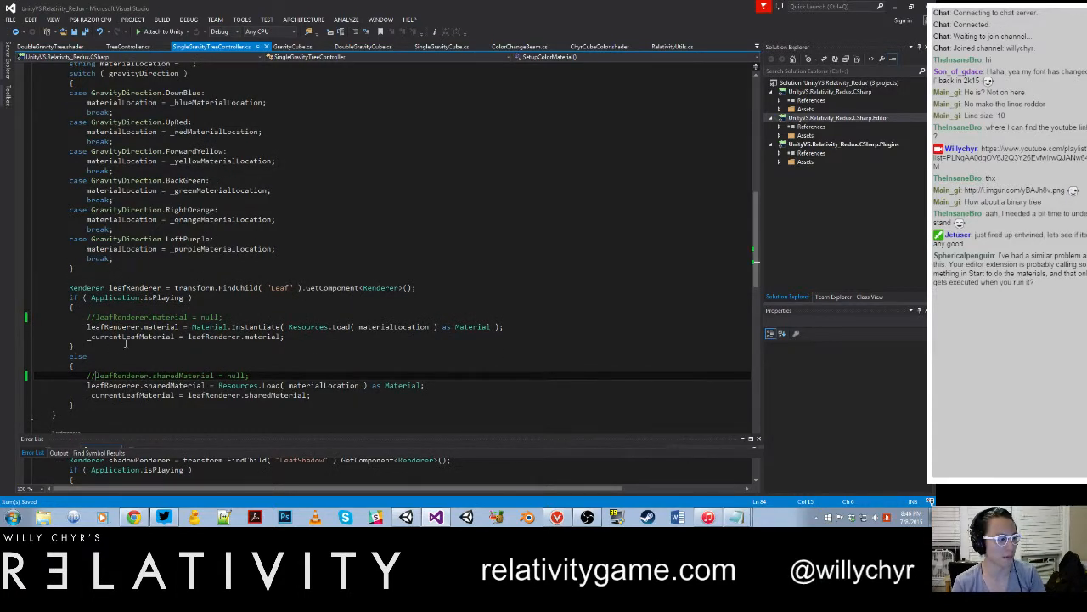
# Step: Switch to Unity, save the project and reopen GameFeelRedux from World_025_PillarGrid without saving to test the edited script
pyautogui.click(411, 519)
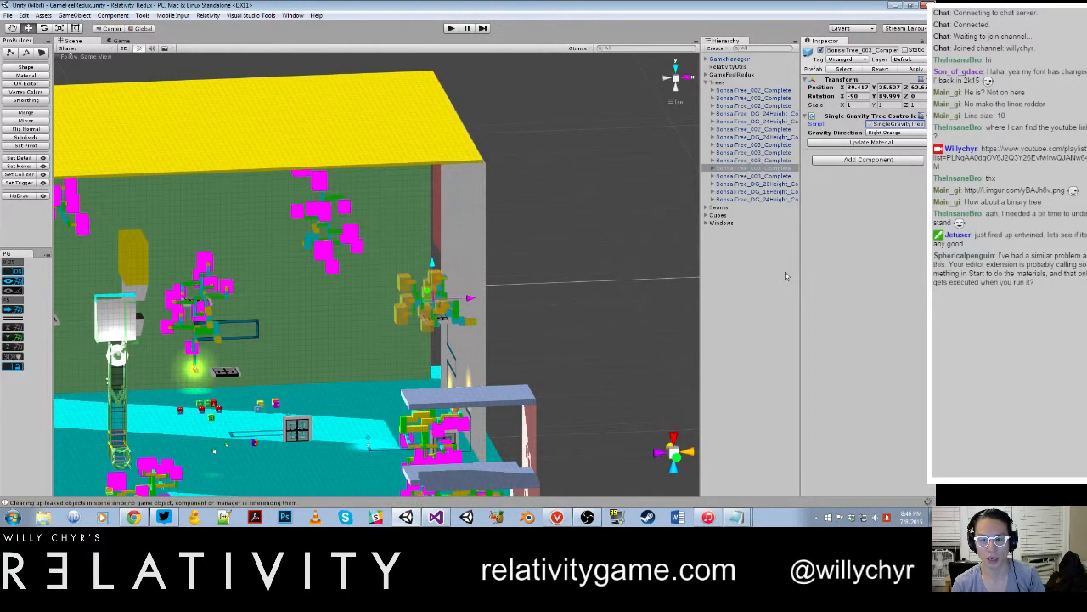
pyautogui.click(8, 17)
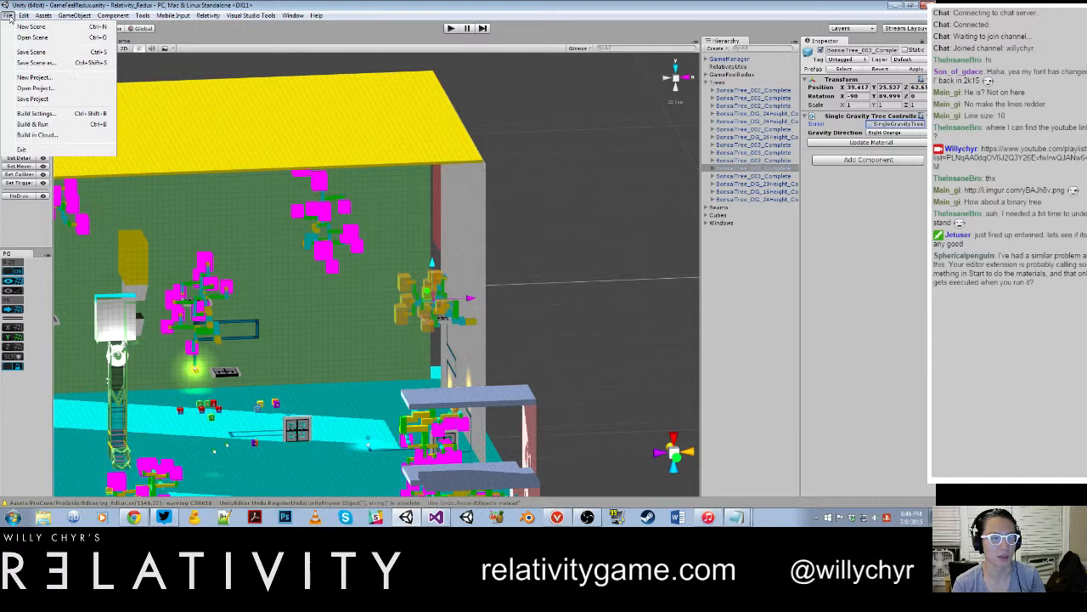
pyautogui.click(44, 100)
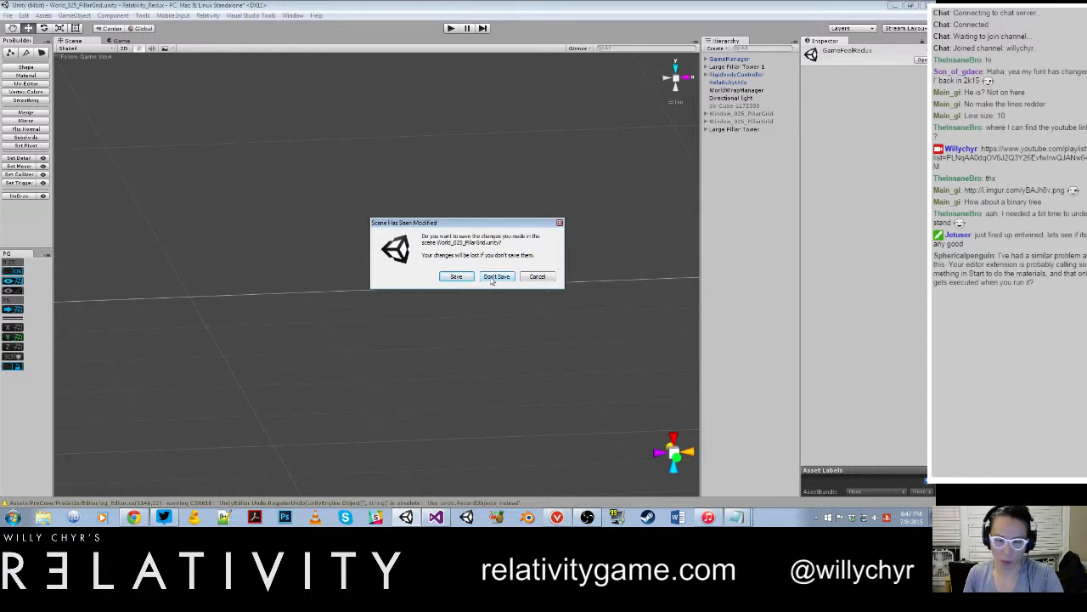
pyautogui.click(494, 277)
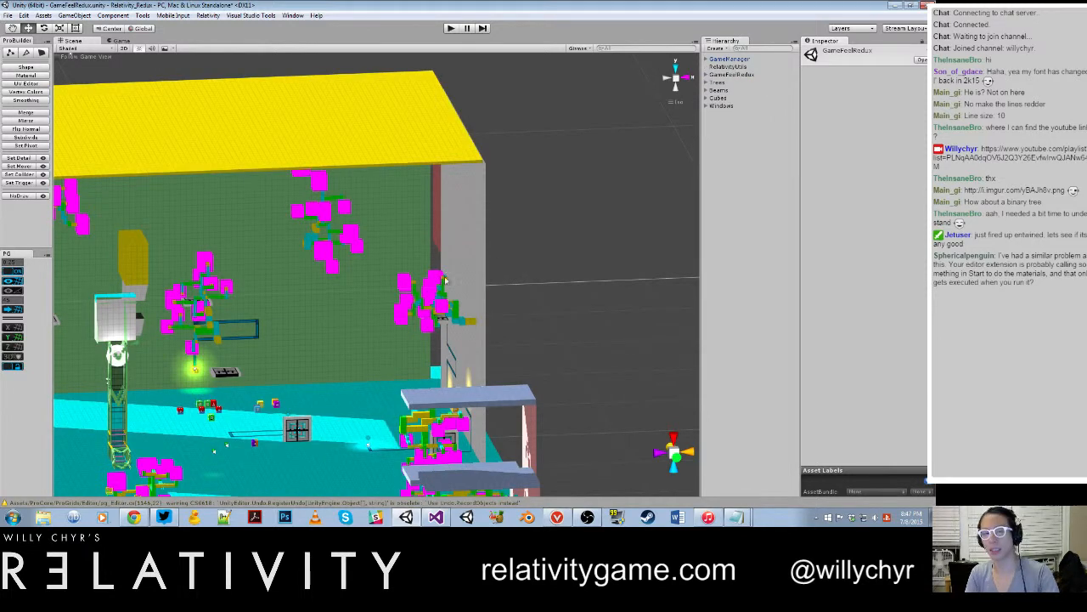
# Step: Expand the tree on the grey wall and inspect its Leaf object's material after the reload
pyautogui.click(443, 281)
pyautogui.click(714, 168)
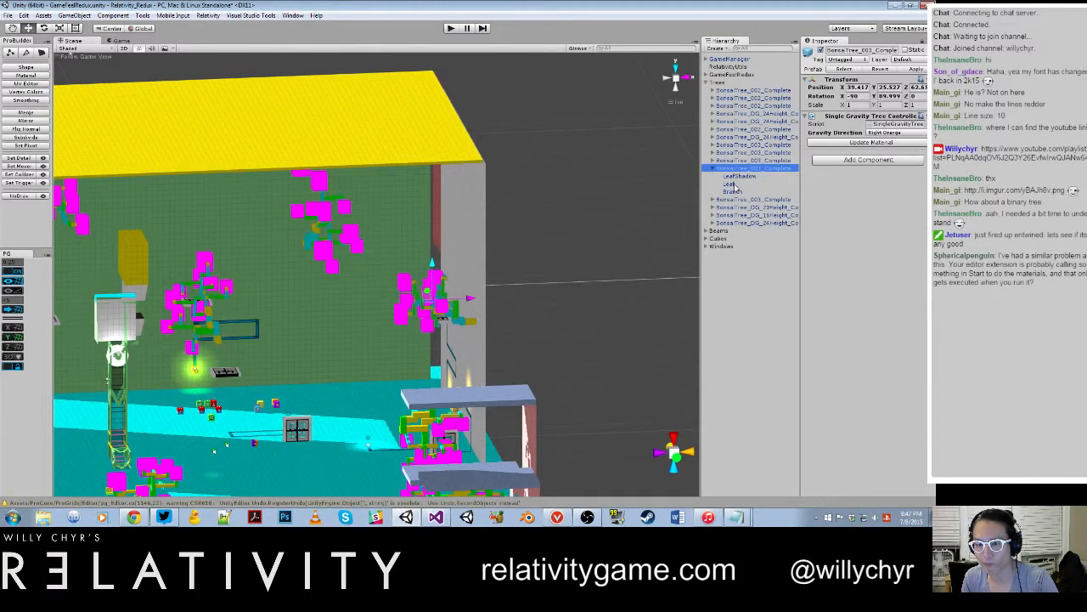
pyautogui.click(733, 183)
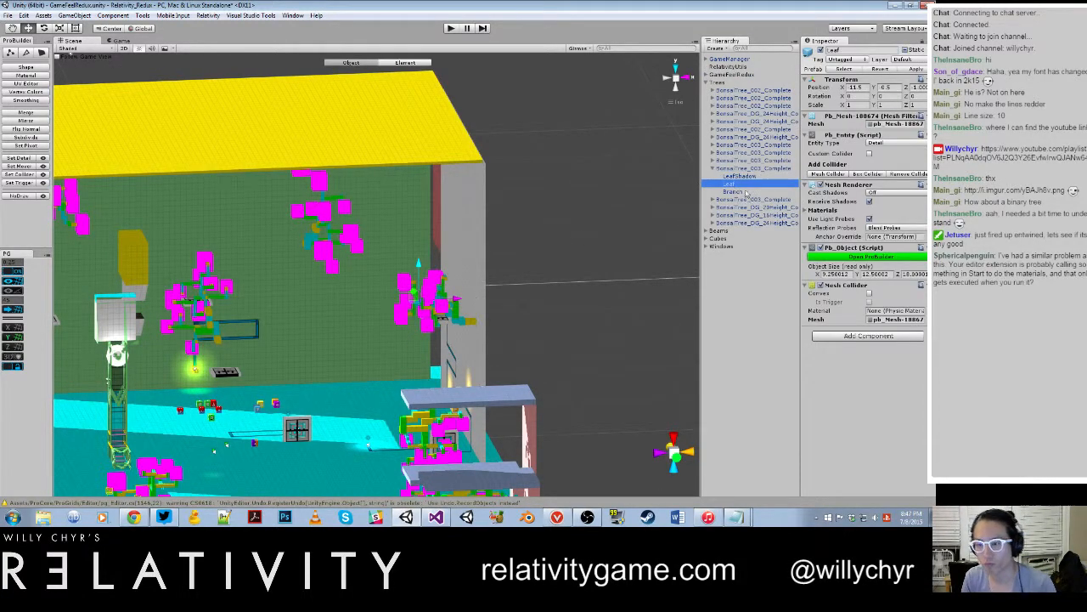
# Step: In Visual Studio, comment out the Resources.Load assignments to leafRenderer.material and leafRenderer.sharedMaterial in SetupColorMaterial and save the script
pyautogui.click(436, 518)
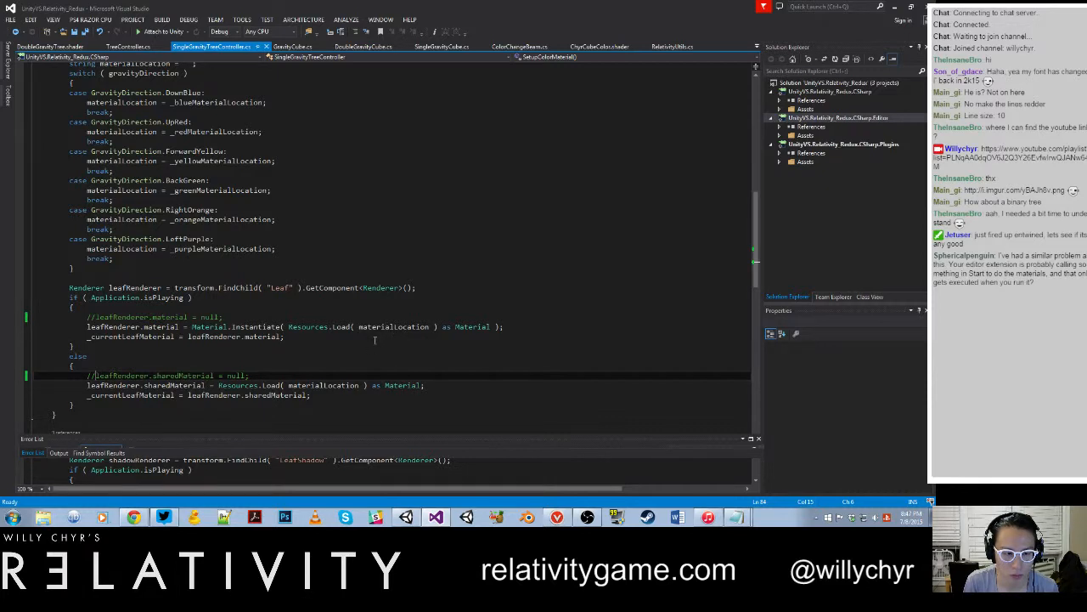
pyautogui.click(88, 326)
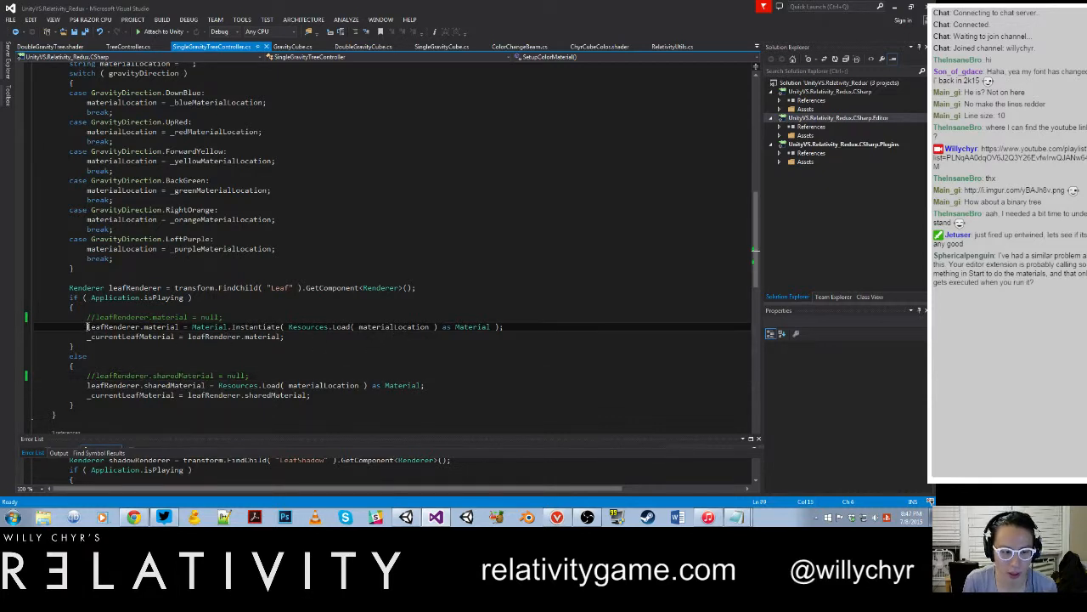
pyautogui.write('//')
pyautogui.click(88, 384)
pyautogui.write('//')
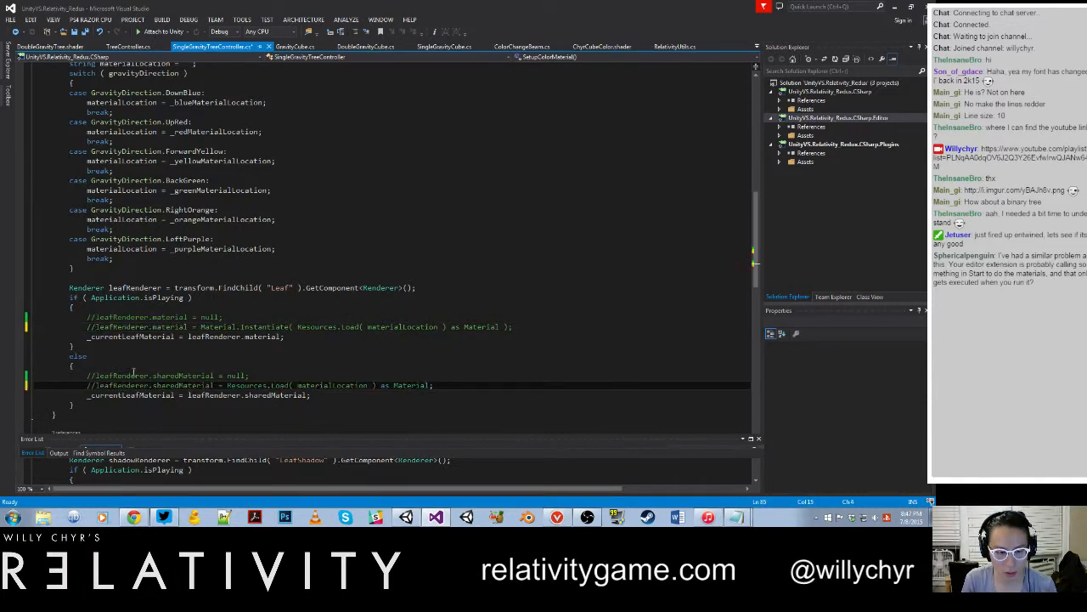
pyautogui.hotkey('ctrl', 's')
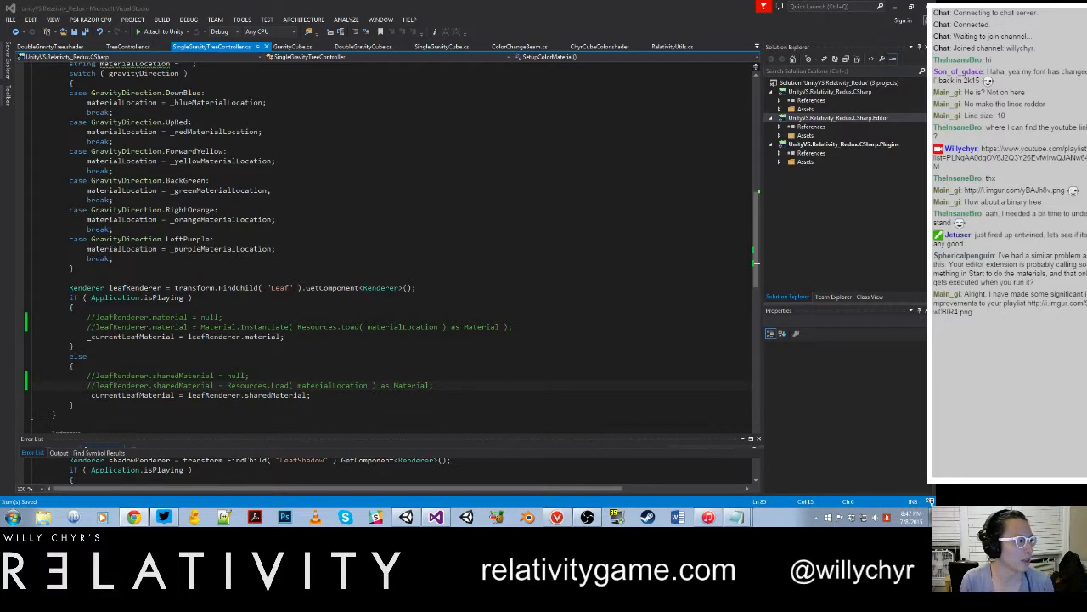
# Step: View the playlist image i.imgur.com/9w08IR4.png in Chrome, minimize the browser and return to the SetupColorMaterial code
pyautogui.click(133, 516)
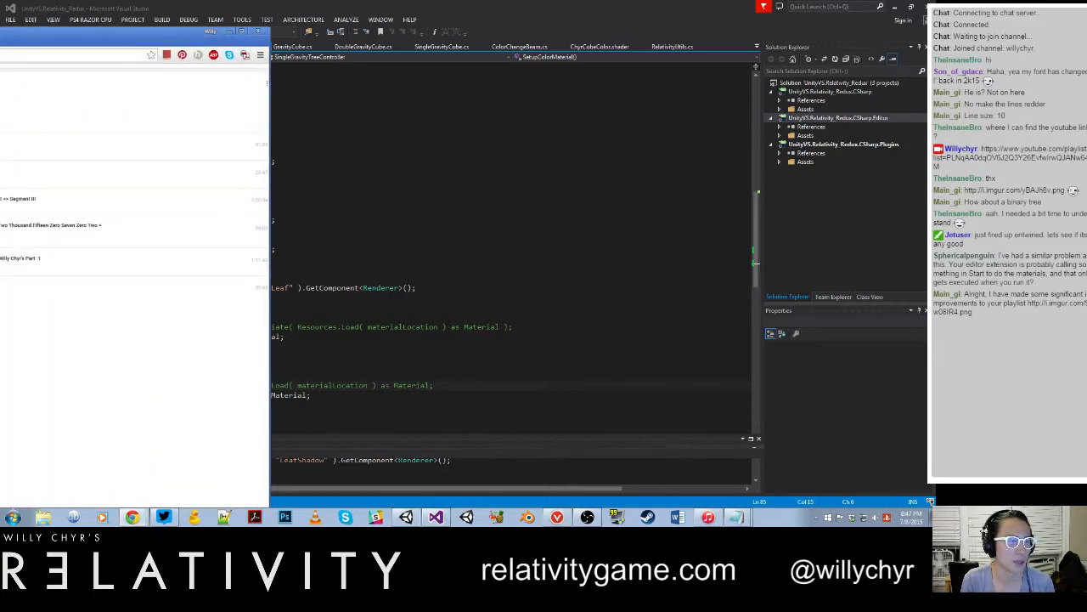
pyautogui.moveTo(0, 41); pyautogui.dragTo(269, 43)
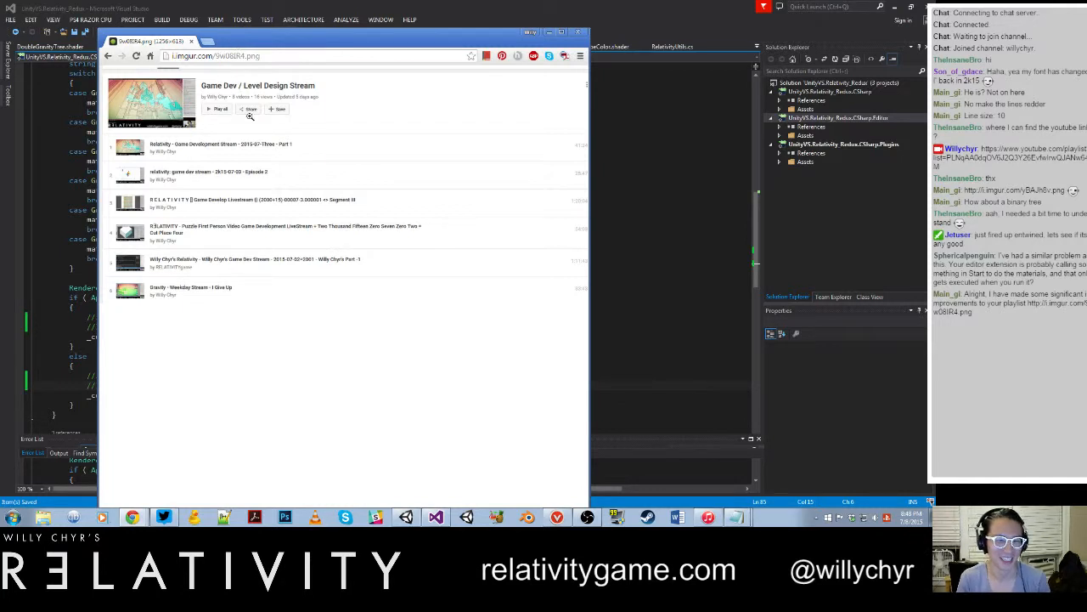
pyautogui.keyDown('ctrl'); pyautogui.scroll(1, 247, 199); pyautogui.keyUp('ctrl')
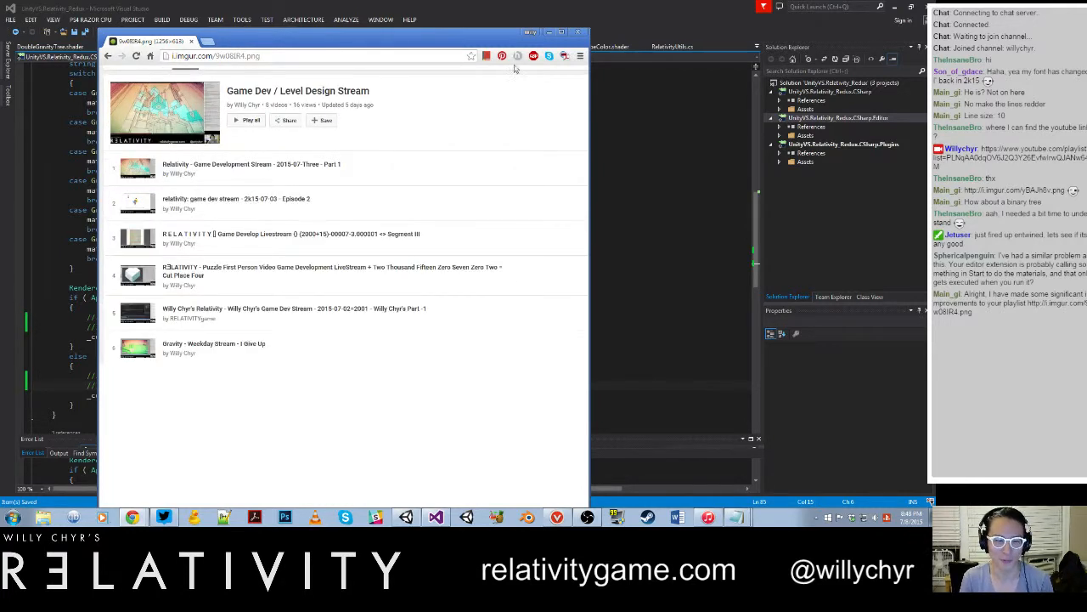
pyautogui.click(549, 33)
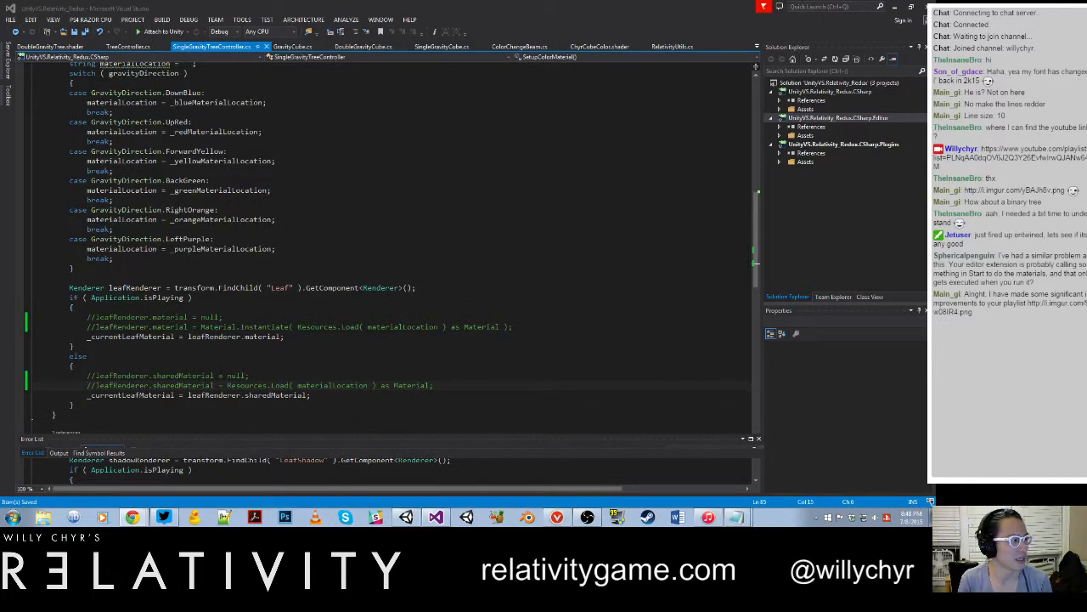
pyautogui.click(408, 356)
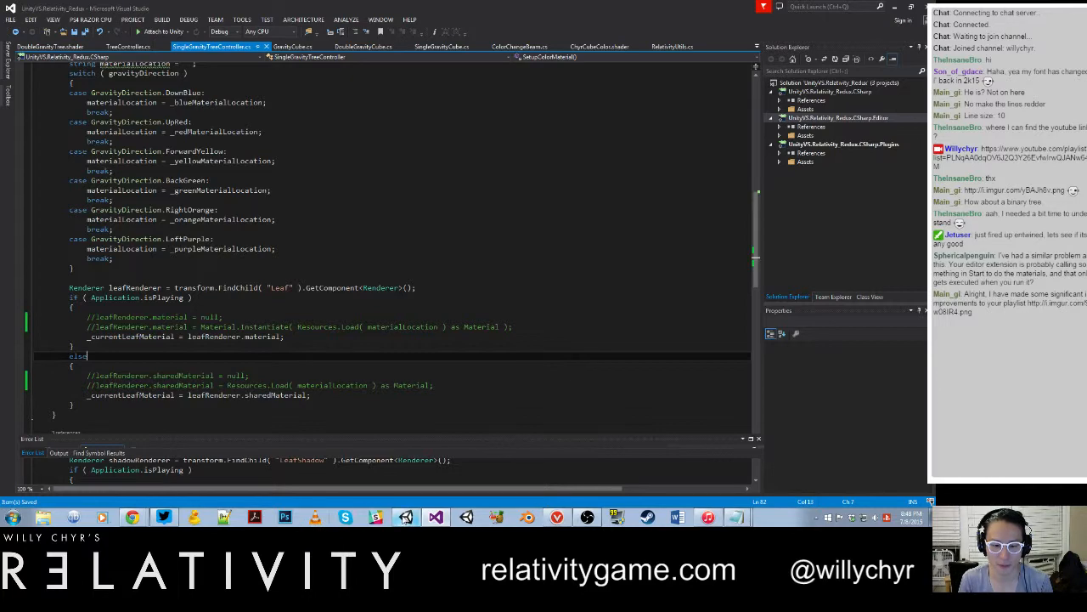
# Step: Switch to Unity, run GameFeelRedux in play mode and stop it
pyautogui.click(407, 517)
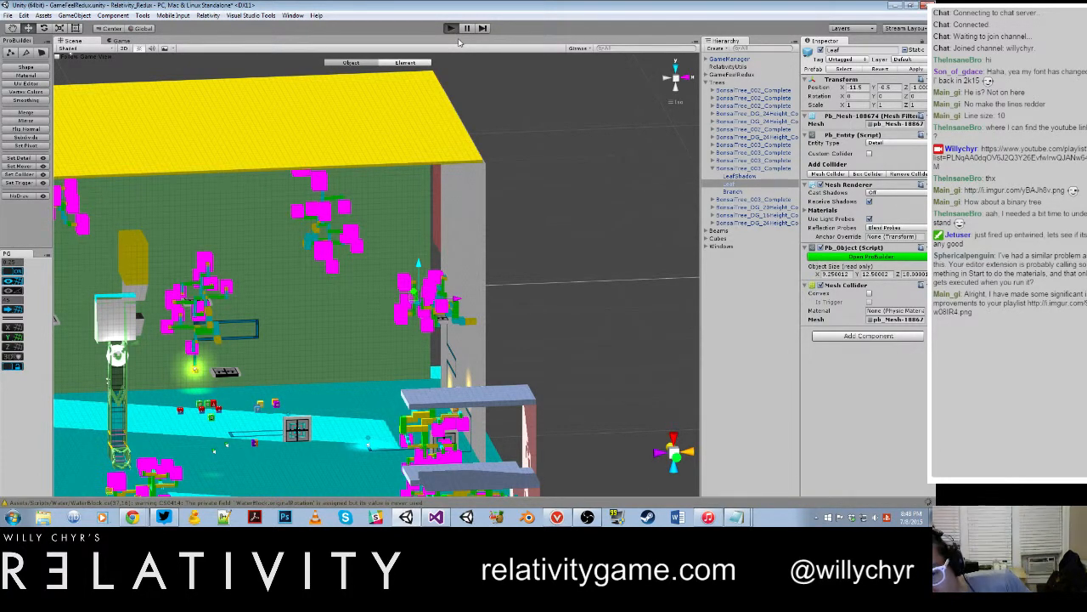
pyautogui.click(451, 28)
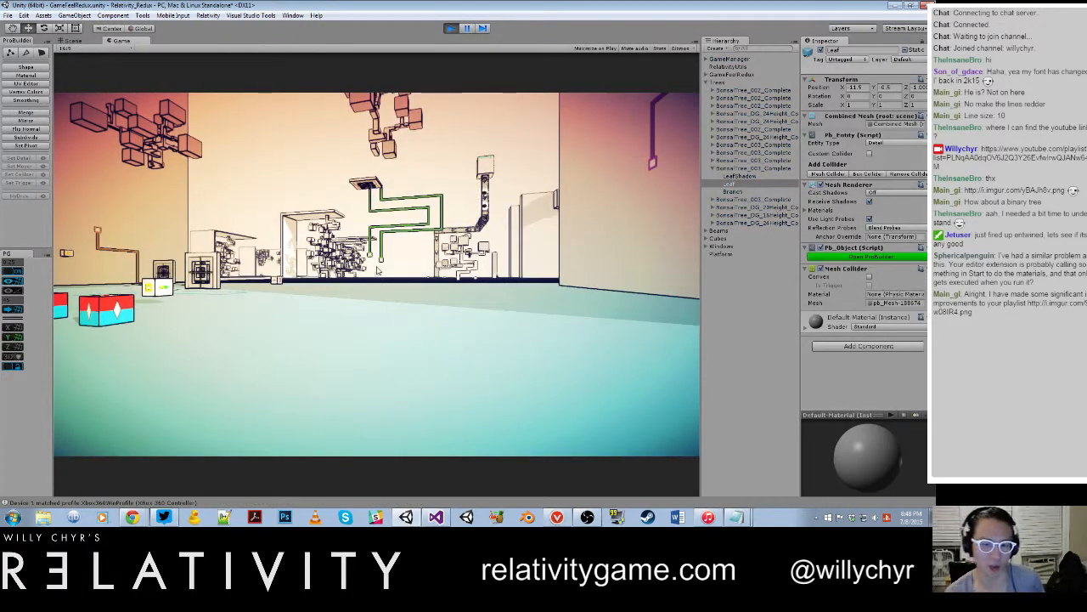
pyautogui.hotkey('ctrl', 'p')
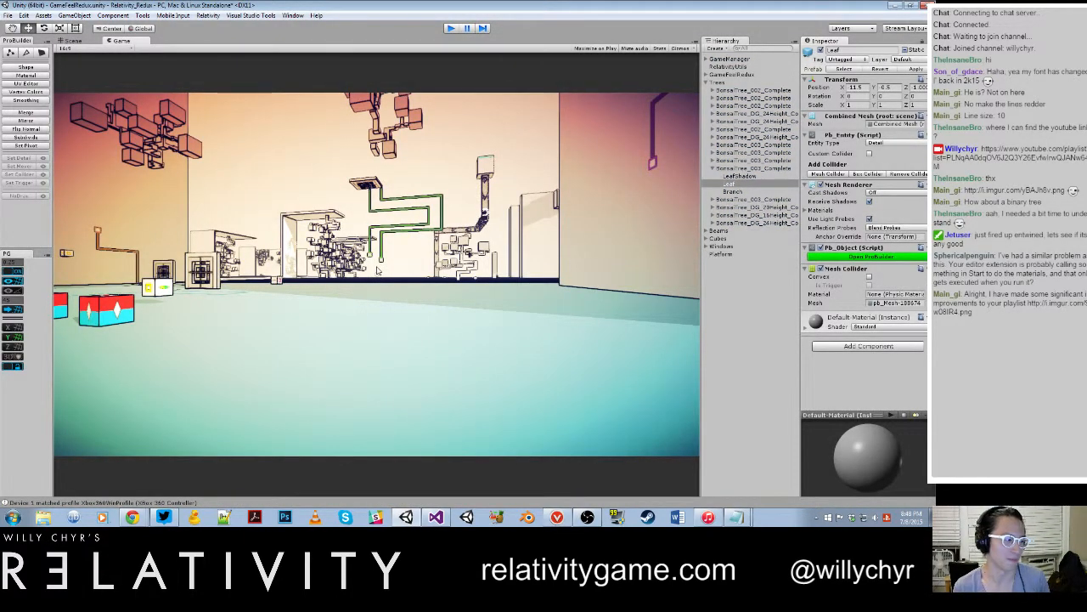
# Step: Select the BonsaiTree_003_Complete tree on the grey wall and update its material
pyautogui.scroll(3, 377, 271)
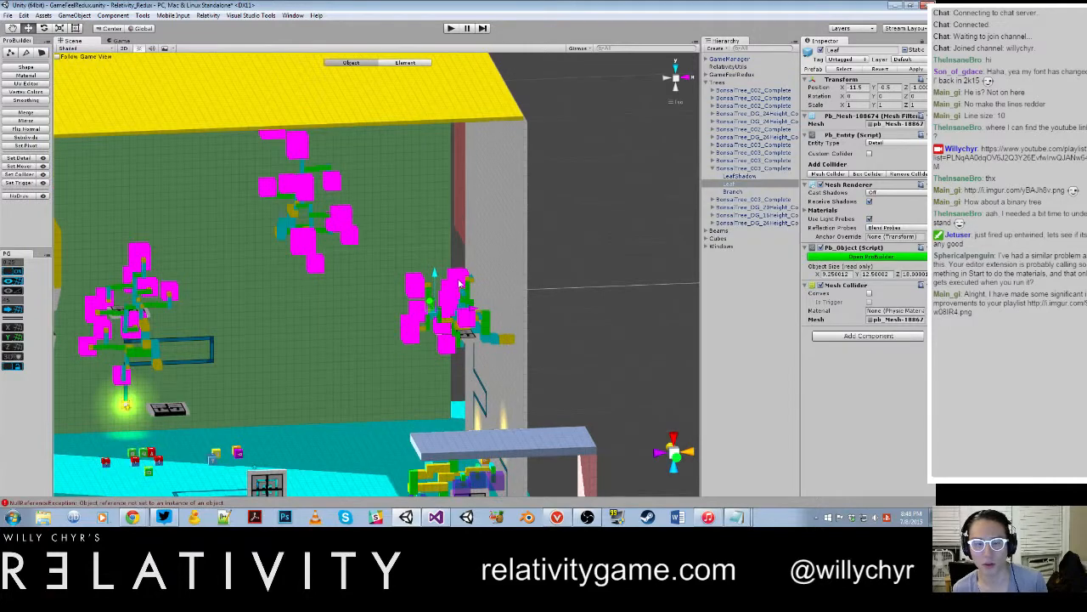
pyautogui.click(459, 282)
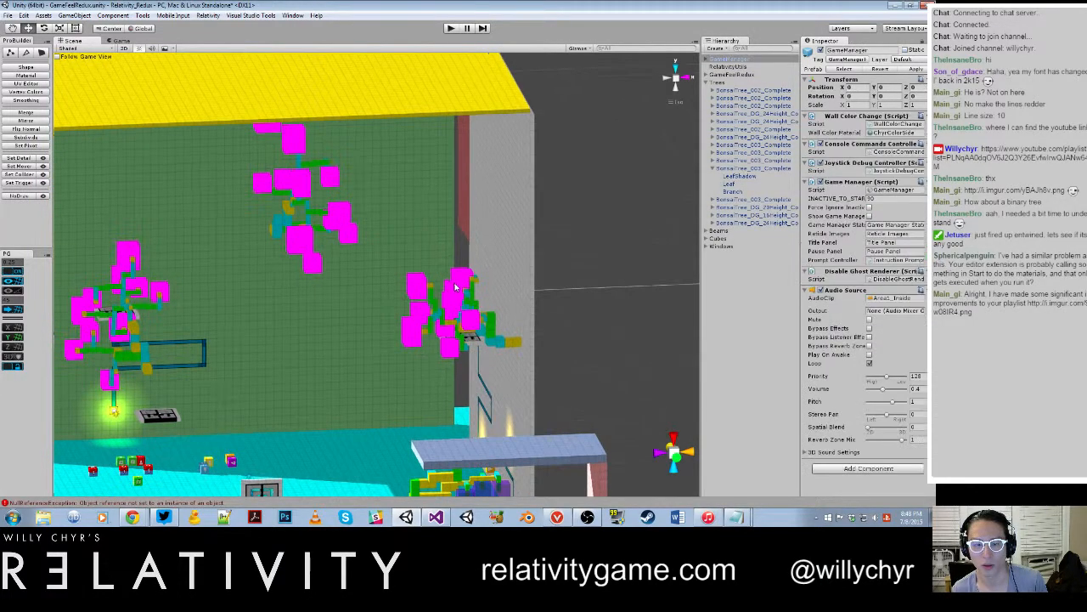
pyautogui.click(891, 143)
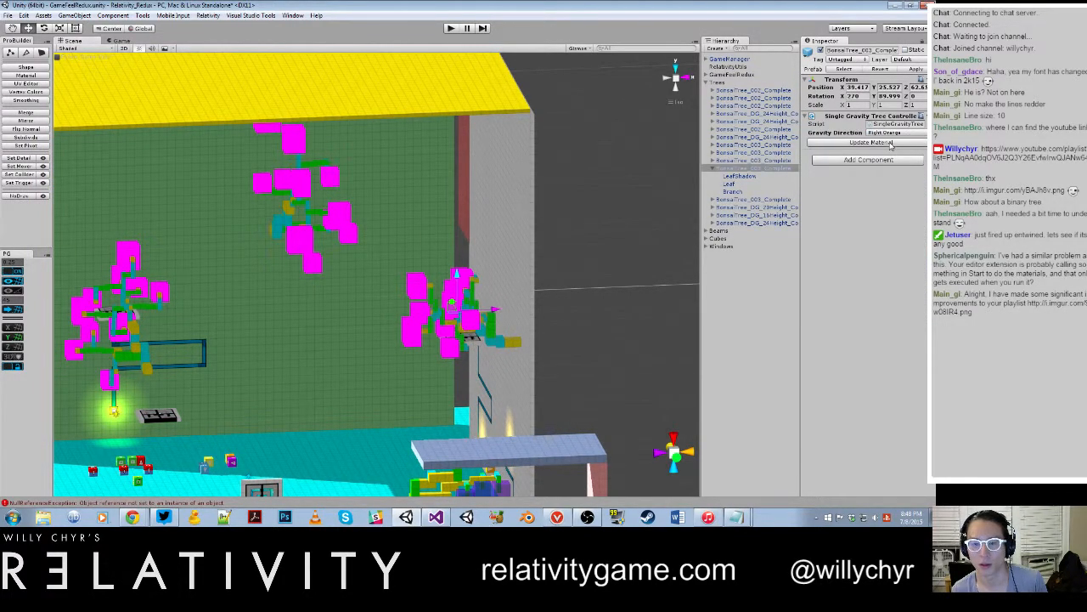
# Step: In Visual Studio, uncomment the two leafRenderer.sharedMaterial assignments in SetupColorMaterial's else branch
pyautogui.click(436, 517)
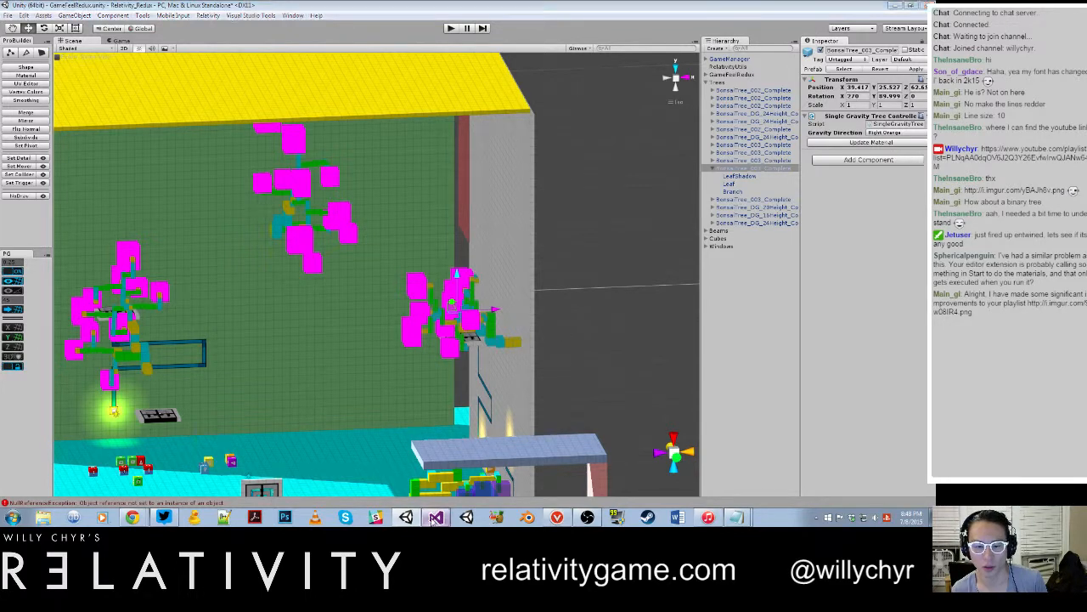
pyautogui.click(95, 385)
pyautogui.press('BackSpace')
pyautogui.press('BackSpace')
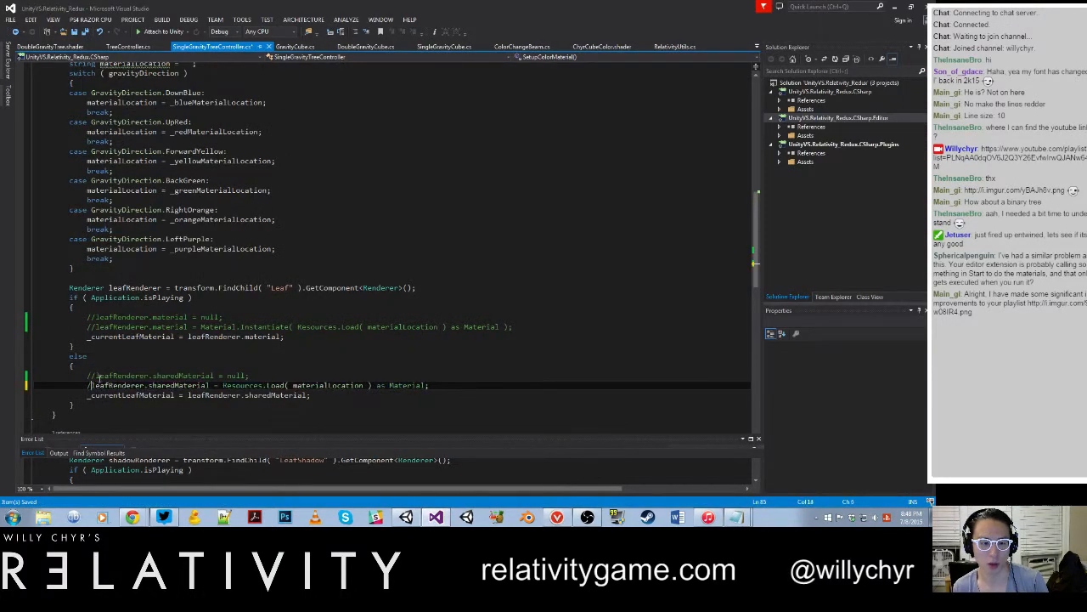
pyautogui.click(95, 374)
pyautogui.press('BackSpace')
pyautogui.press('BackSpace')
# Step: Uncomment the two leafRenderer.material assignments in the Application.isPlaying branch and save the script
pyautogui.click(95, 326)
pyautogui.press('BackSpace')
pyautogui.press('BackSpace')
pyautogui.click(95, 317)
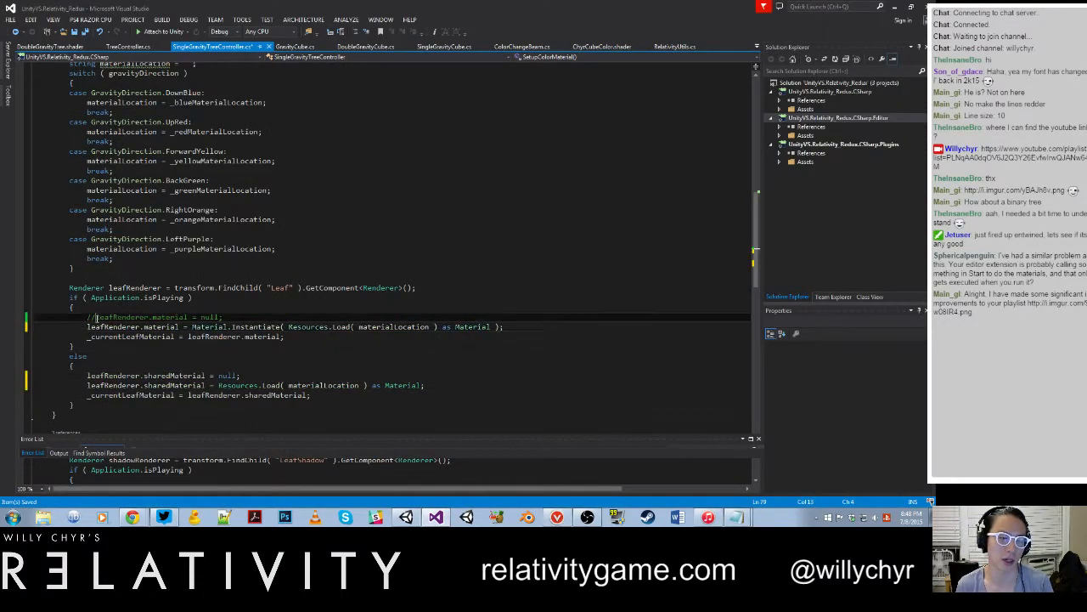
pyautogui.press('BackSpace')
pyautogui.press('BackSpace')
pyautogui.hotkey('ctrl', 's')
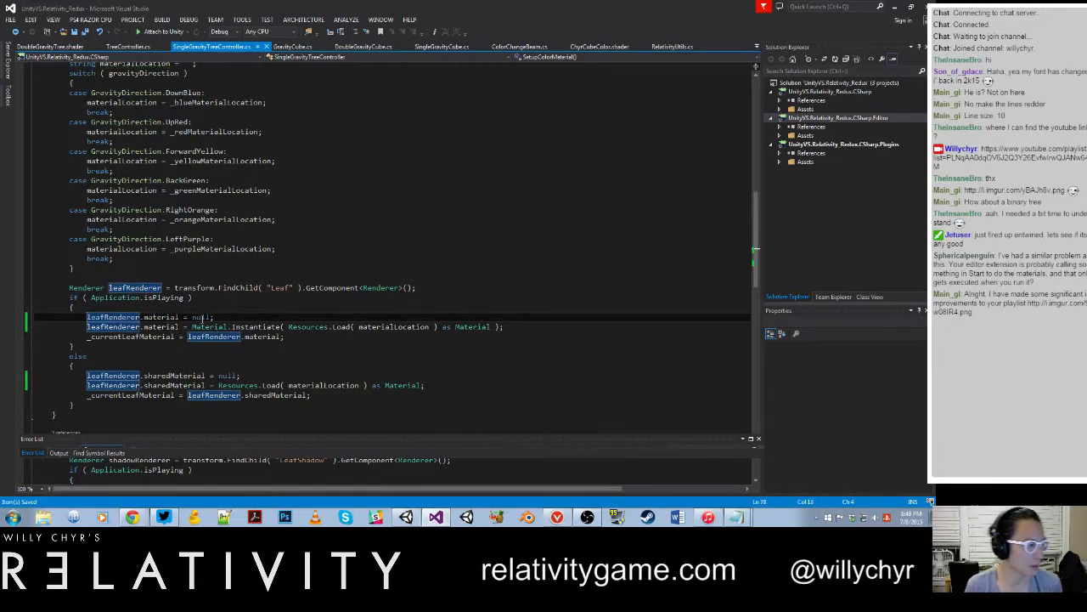
# Step: Review how Awake, SetupColorMaterial, SetupShadowMaterial and SetTreeActive set up the leaf and shadow materials
pyautogui.scroll(15, 248, 304)
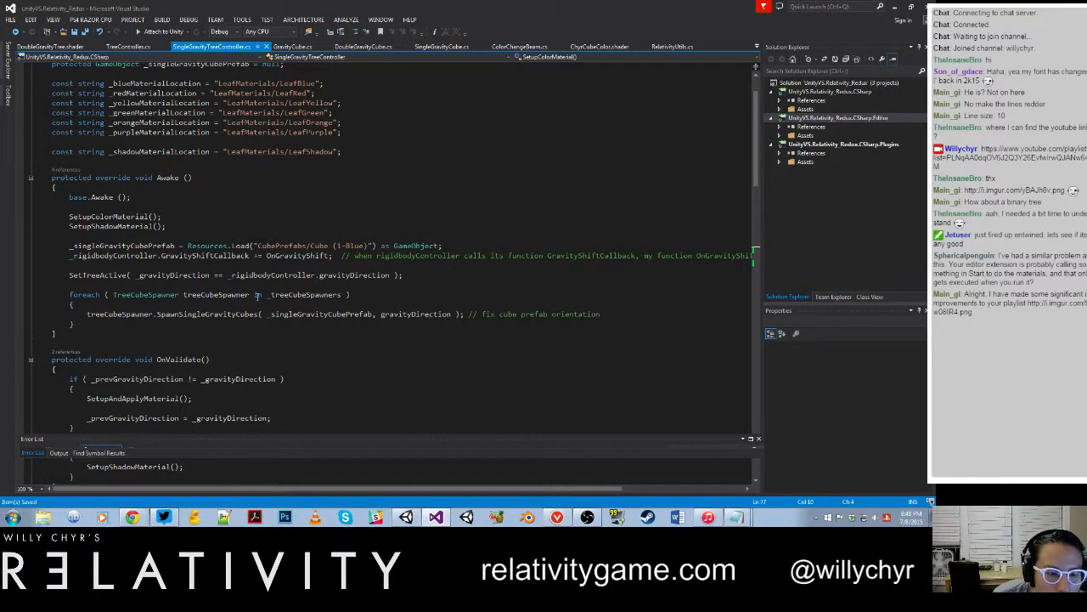
pyautogui.scroll(-15, 257, 295)
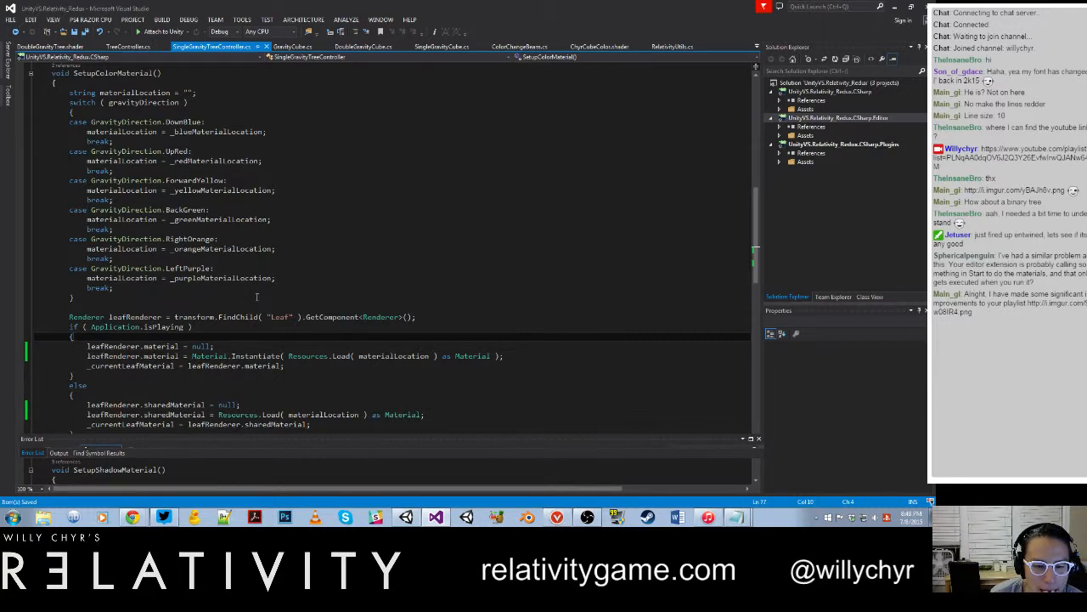
pyautogui.scroll(-1, 257, 297)
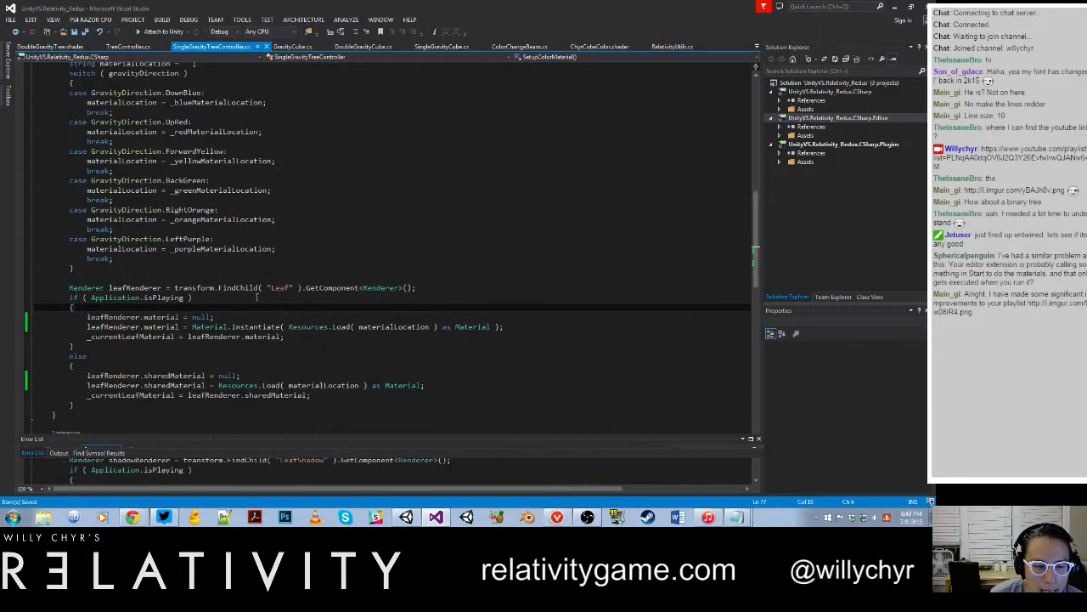
pyautogui.scroll(-5, 256, 297)
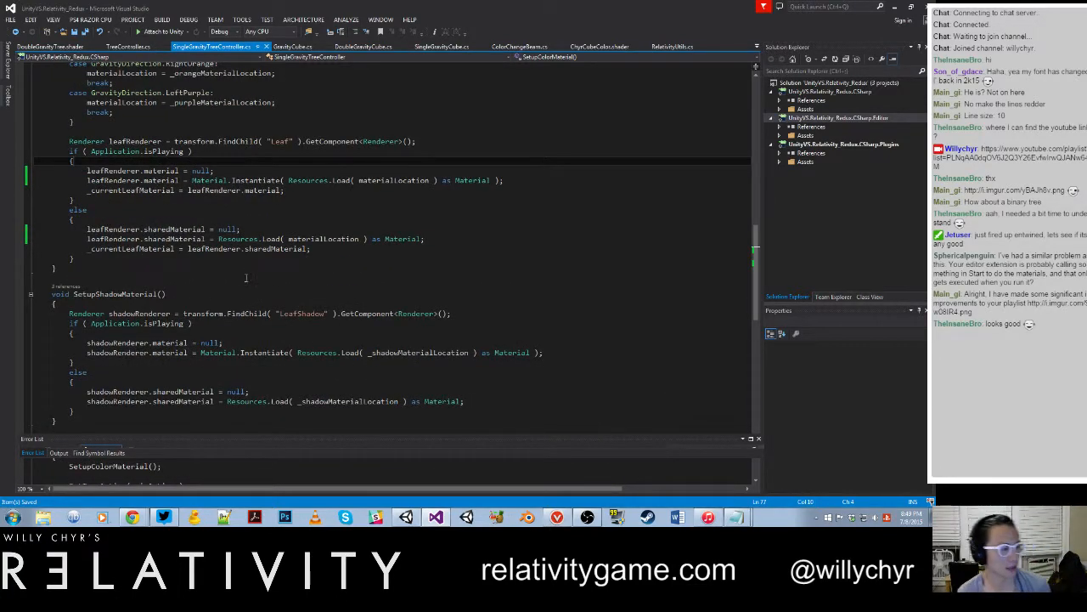
pyautogui.click(245, 294)
pyautogui.scroll(-10, 245, 293)
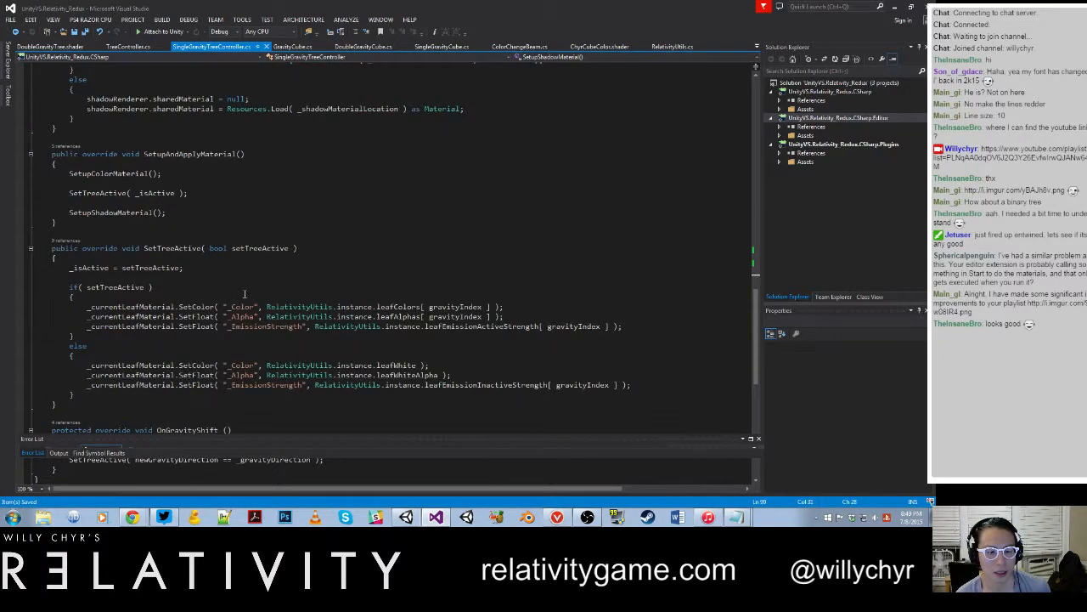
pyautogui.scroll(15, 247, 292)
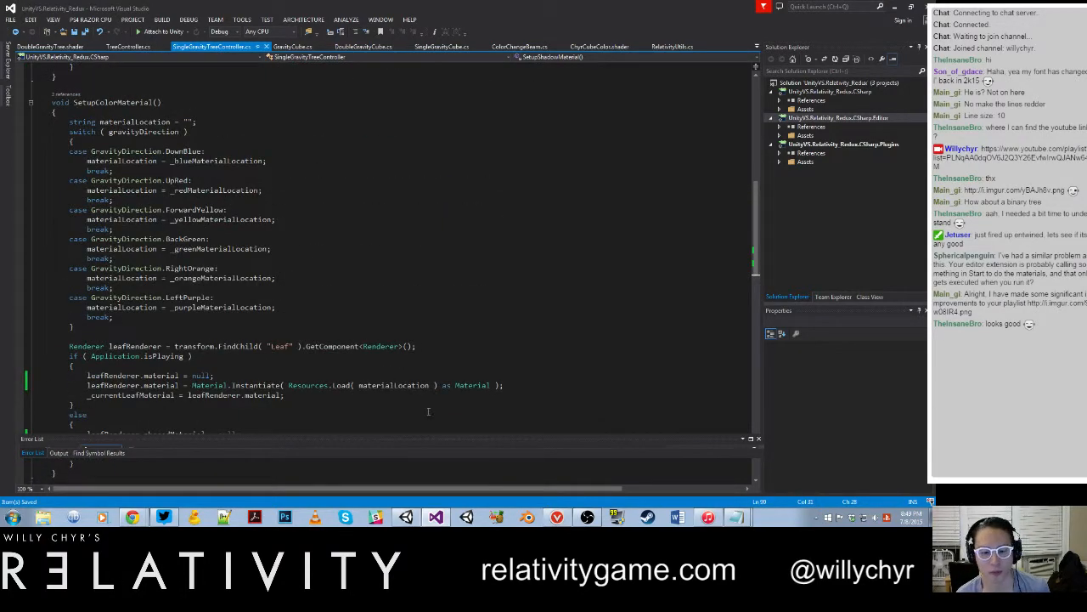
# Step: Switch to Unity, run and stop the scene with the restored script, and inspect the trees' leaf colors
pyautogui.click(412, 514)
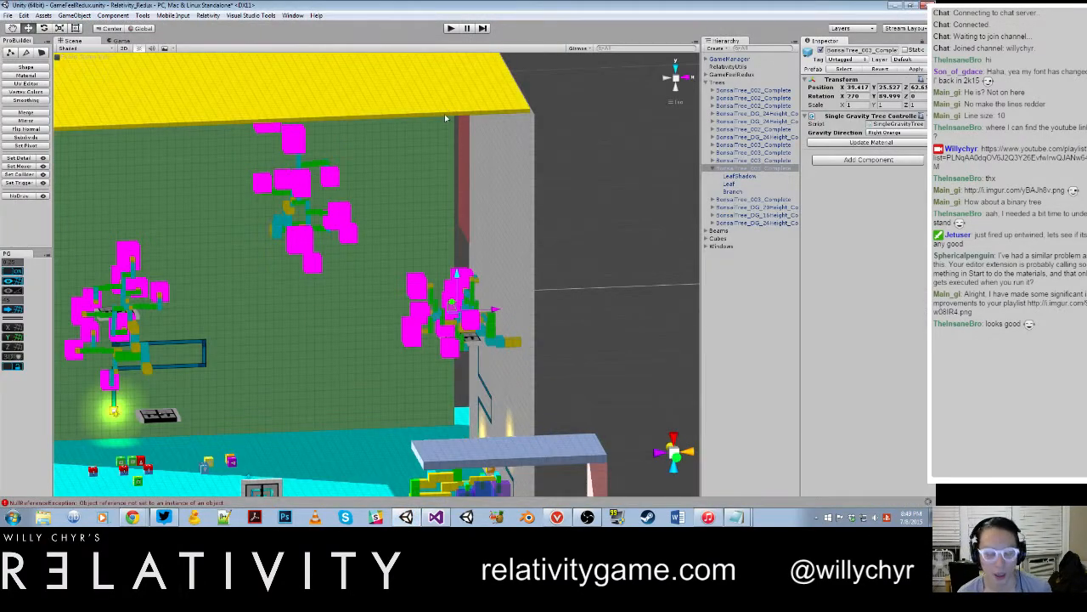
pyautogui.hotkey('ctrl', 'p')
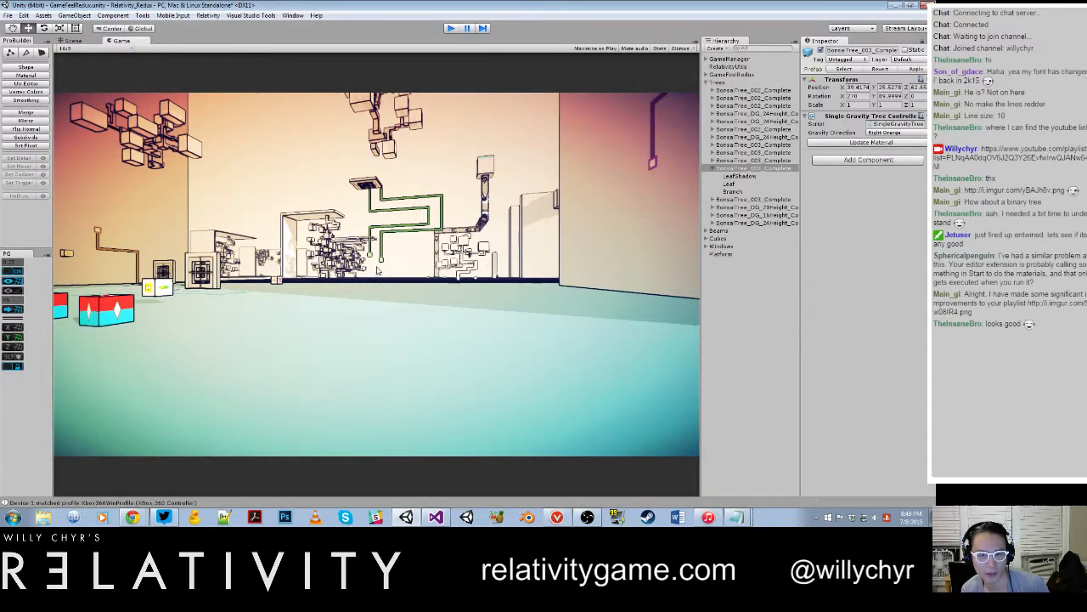
pyautogui.hotkey('ctrl', 'p')
pyautogui.scroll(-10, 376, 266)
pyautogui.keyDown('alt'); pyautogui.moveTo(377, 266); pyautogui.dragTo(343, 272); pyautogui.keyUp('alt')
pyautogui.scroll(-4, 455, 281)
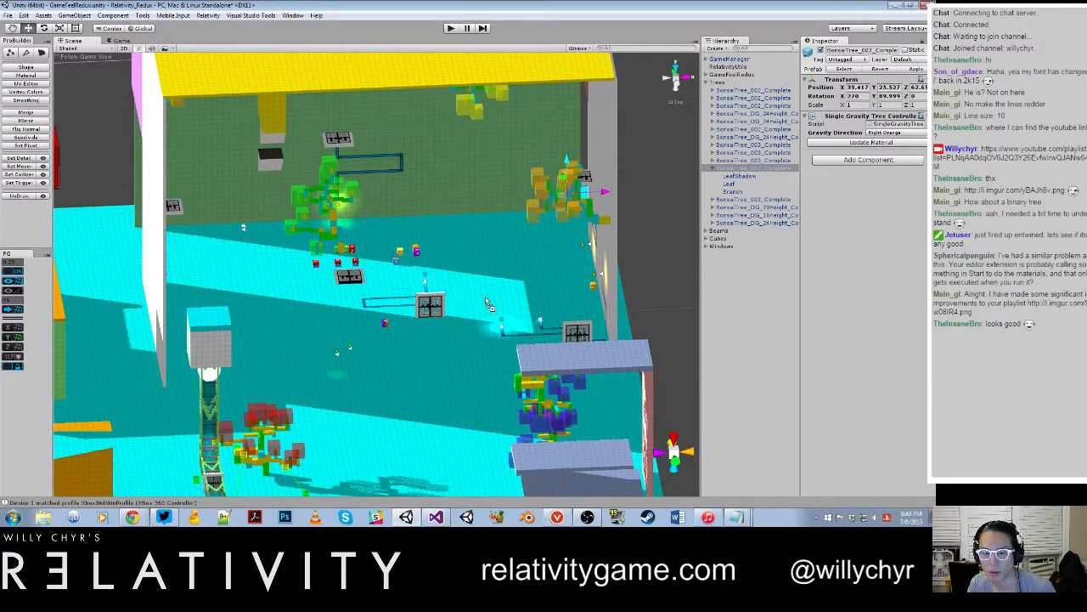
# Step: Place a new BonsaiTree_003_Complete tree near the grey wall and update its material
pyautogui.moveTo(486, 302); pyautogui.dragTo(487, 302)
pyautogui.scroll(1, 512, 260)
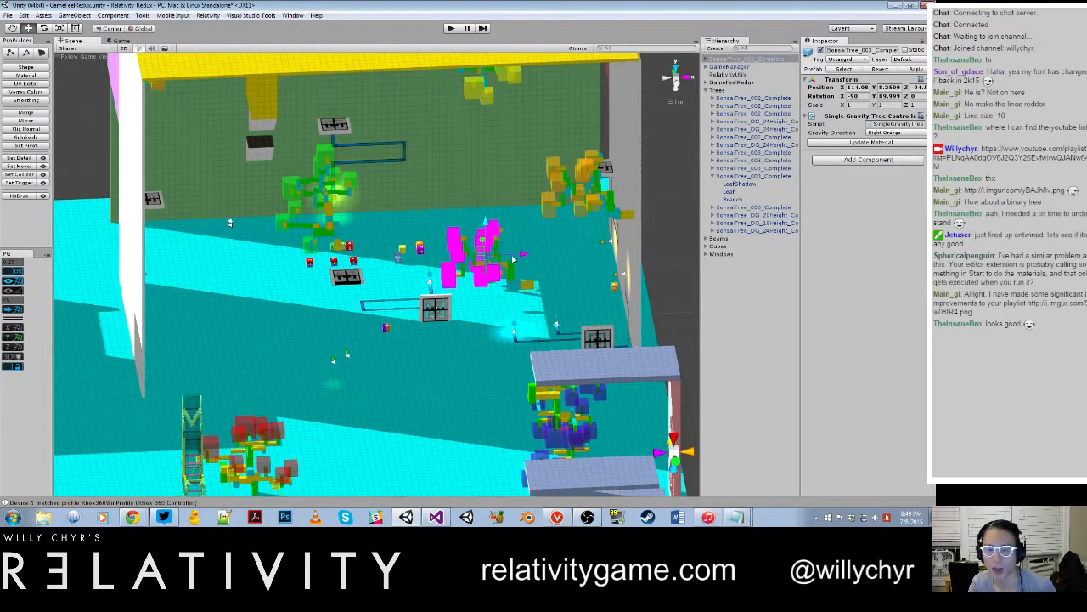
pyautogui.click(885, 142)
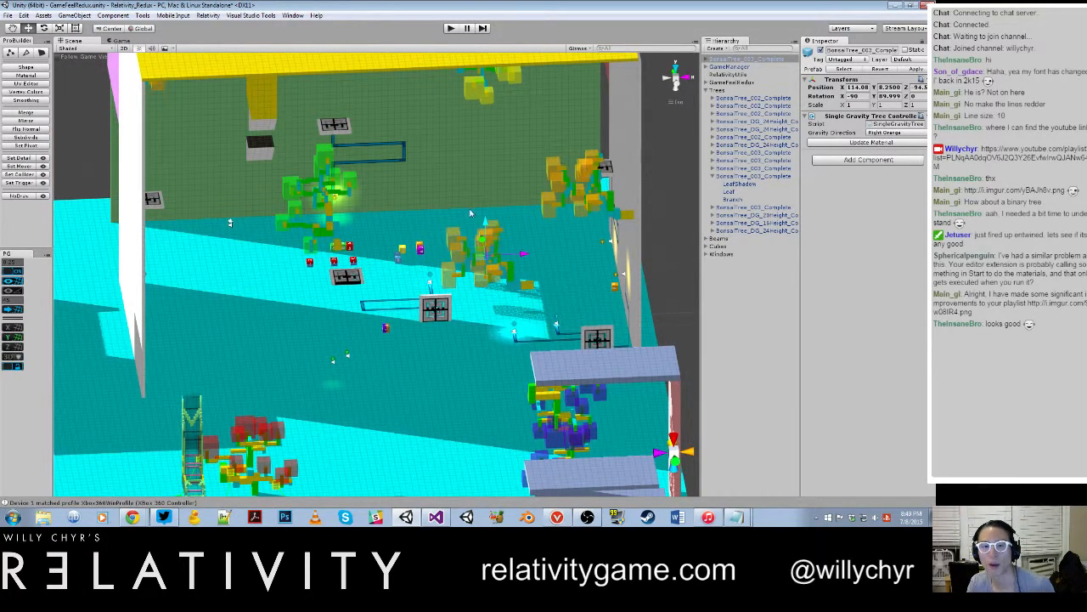
# Step: Raise the new tree to a Y position of 13 and view it from other angles
pyautogui.moveTo(488, 224); pyautogui.dragTo(558, 296)
pyautogui.keyDown('alt'); pyautogui.scroll(-8, 423, 243); pyautogui.keyUp('alt')
pyautogui.keyDown('alt'); pyautogui.moveTo(580, 310); pyautogui.dragTo(398, 267); pyautogui.keyUp('alt')
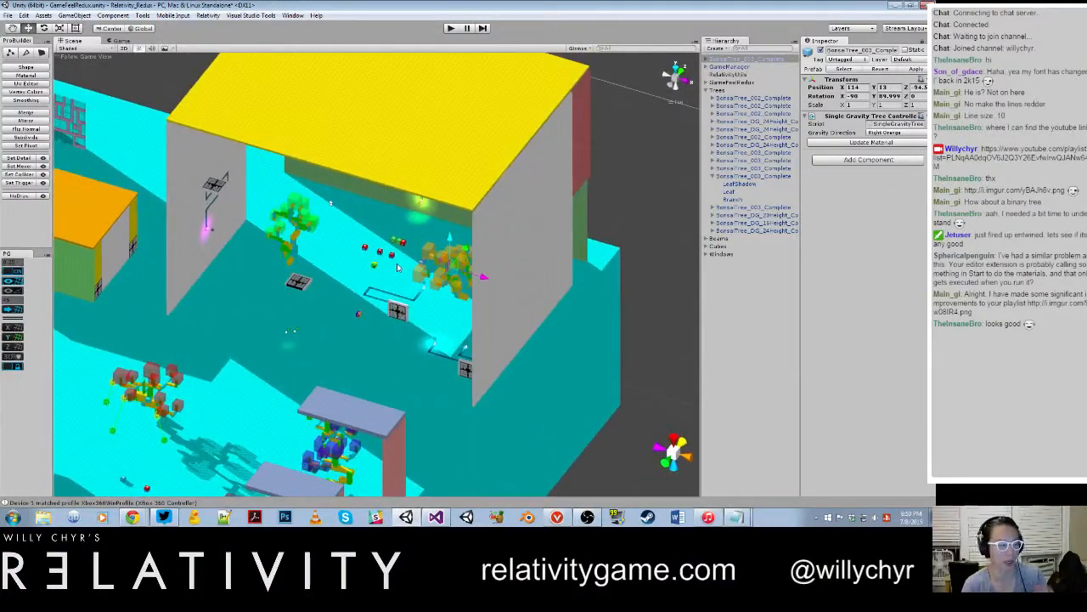
pyautogui.moveTo(385, 261); pyautogui.dragTo(407, 297, button='right')
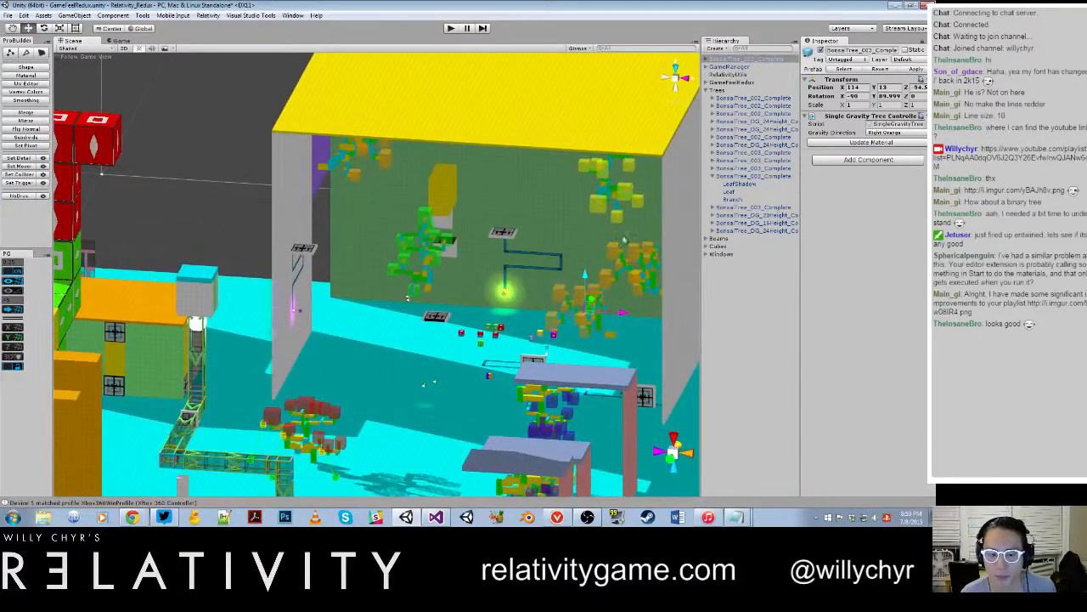
# Step: Delete the newly added BonsaiTree_003_Complete tree from the scene
pyautogui.rightClick(748, 59)
pyautogui.click(712, 142)
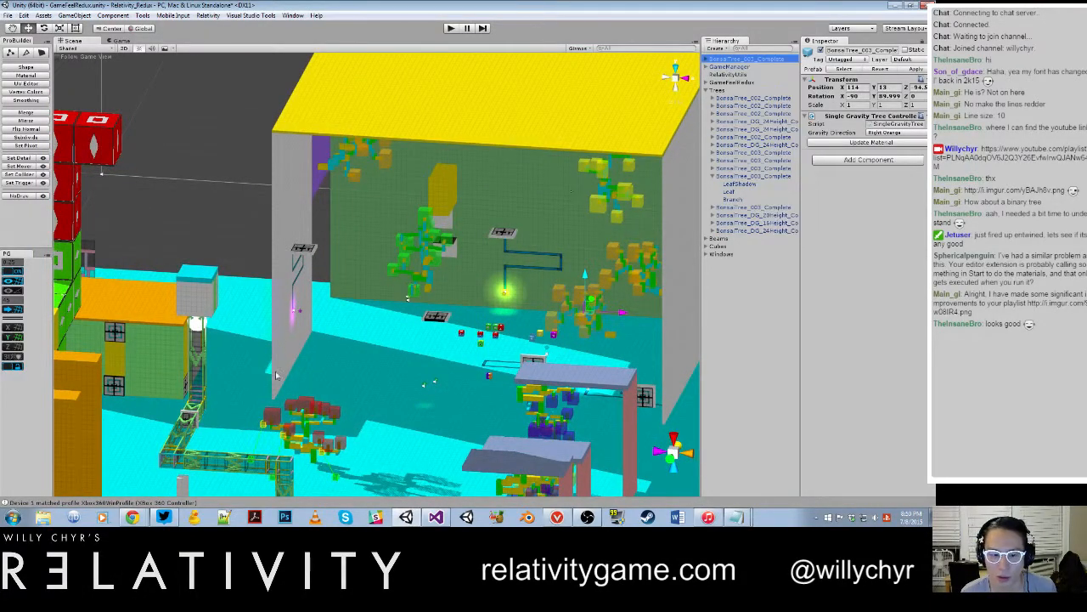
pyautogui.press('Delete')
# Step: Set the Gravity Direction of the red-leaved floor tree beside the ladder structure to Down Blue
pyautogui.click(301, 401)
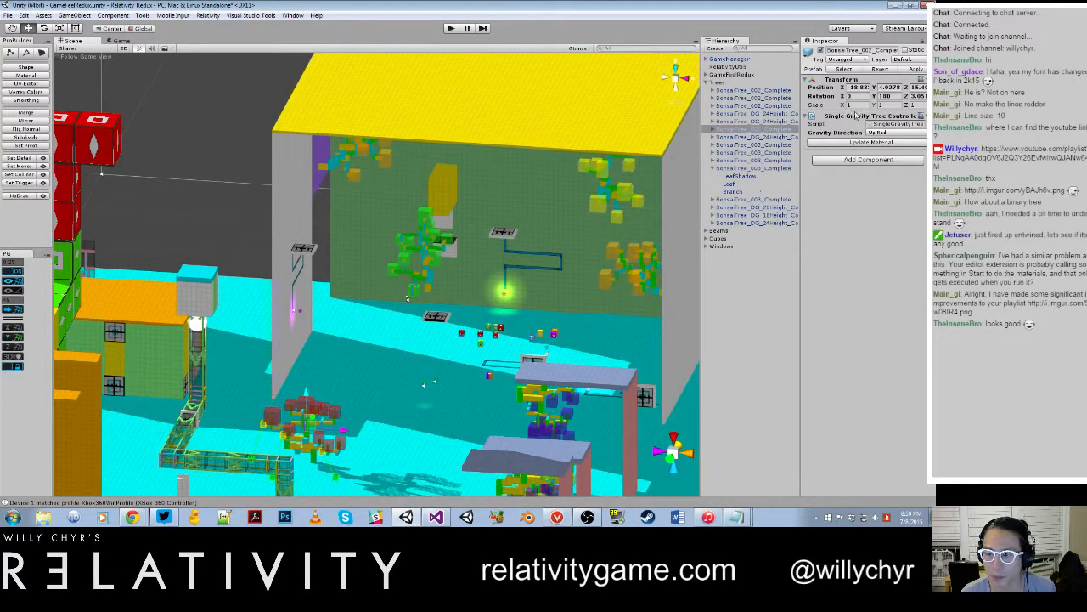
pyautogui.click(878, 138)
pyautogui.click(881, 151)
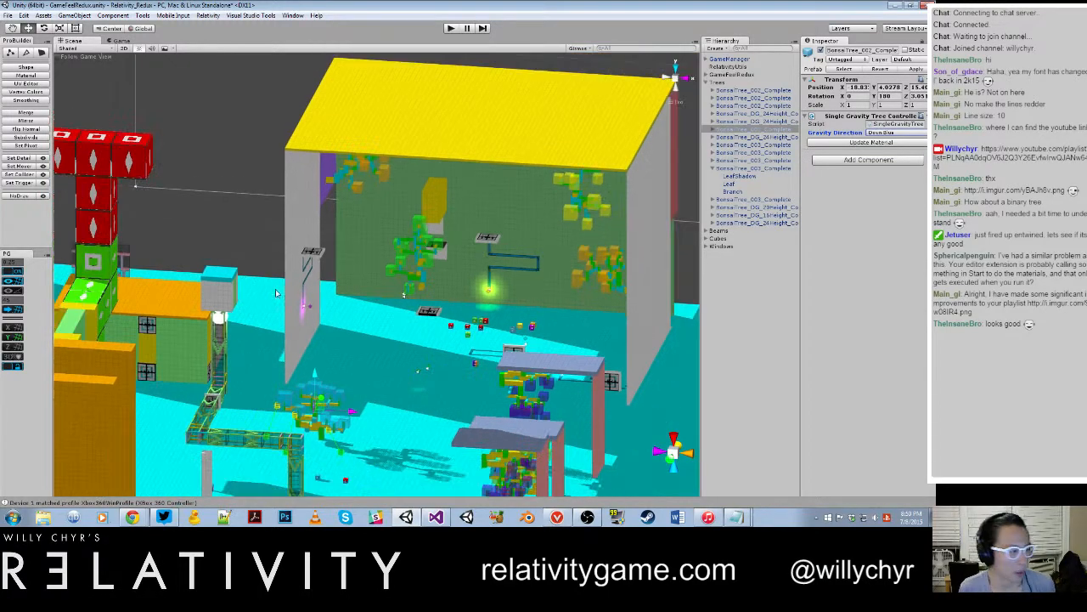
# Step: Examine the recolored floor tree's leaves, branches and cube spawners up close and from several angles
pyautogui.scroll(-4, 403, 339)
pyautogui.moveTo(403, 339); pyautogui.dragTo(520, 248, button='middle')
pyautogui.scroll(5, 389, 328)
pyautogui.keyDown('alt'); pyautogui.moveTo(520, 249); pyautogui.dragTo(438, 332); pyautogui.keyUp('alt')
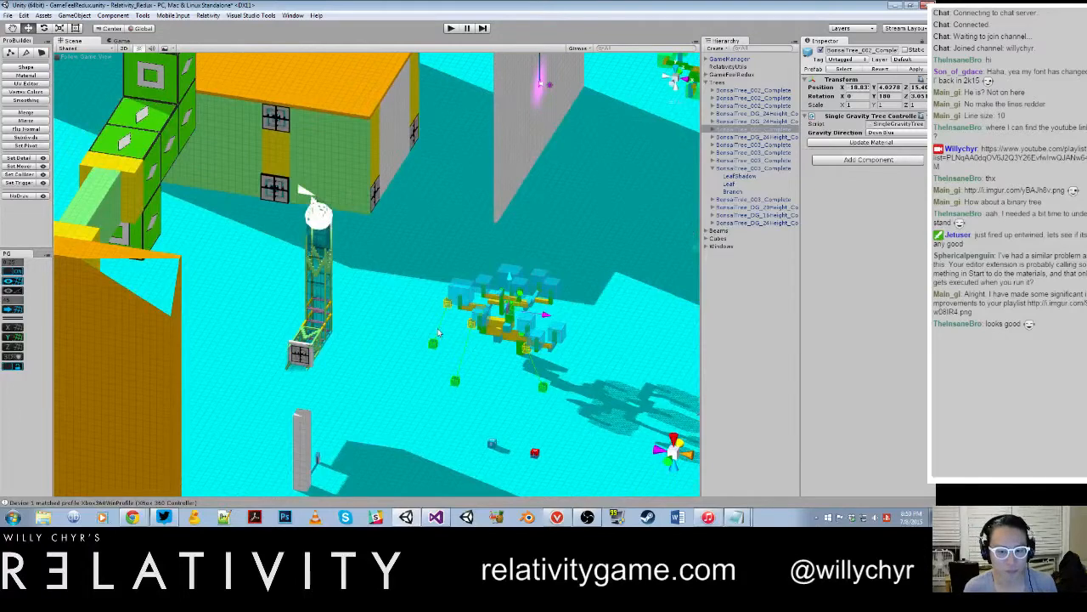
pyautogui.moveTo(505, 349); pyautogui.dragTo(420, 296, button='middle')
pyautogui.keyDown('alt'); pyautogui.moveTo(420, 297); pyautogui.dragTo(468, 274); pyautogui.keyUp('alt')
pyautogui.moveTo(468, 275); pyautogui.dragTo(306, 312, button='middle')
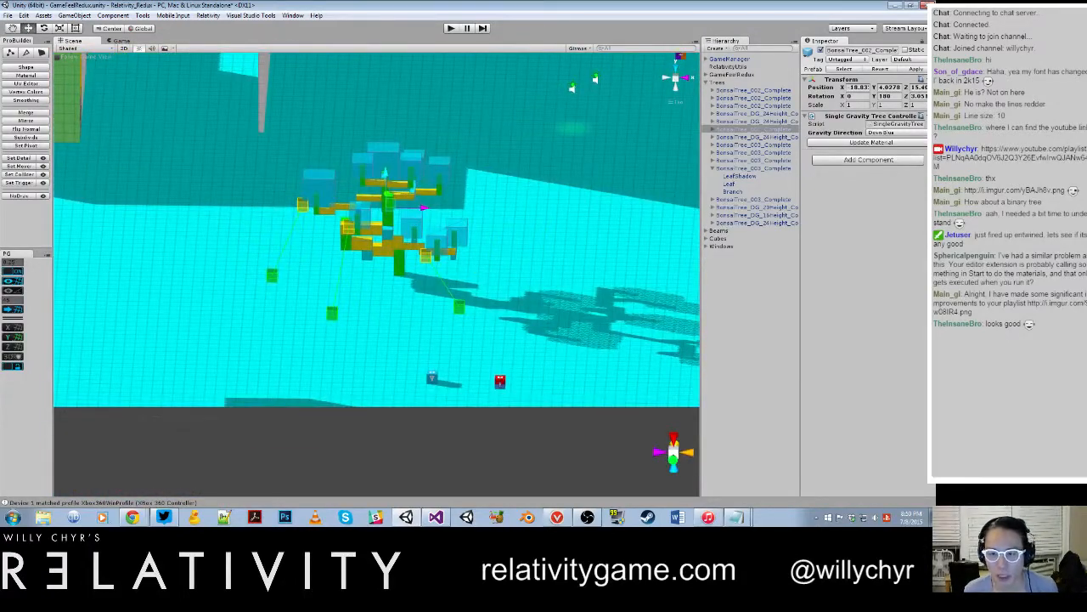
pyautogui.doubleClick(783, 130)
pyautogui.scroll(4, 476, 221)
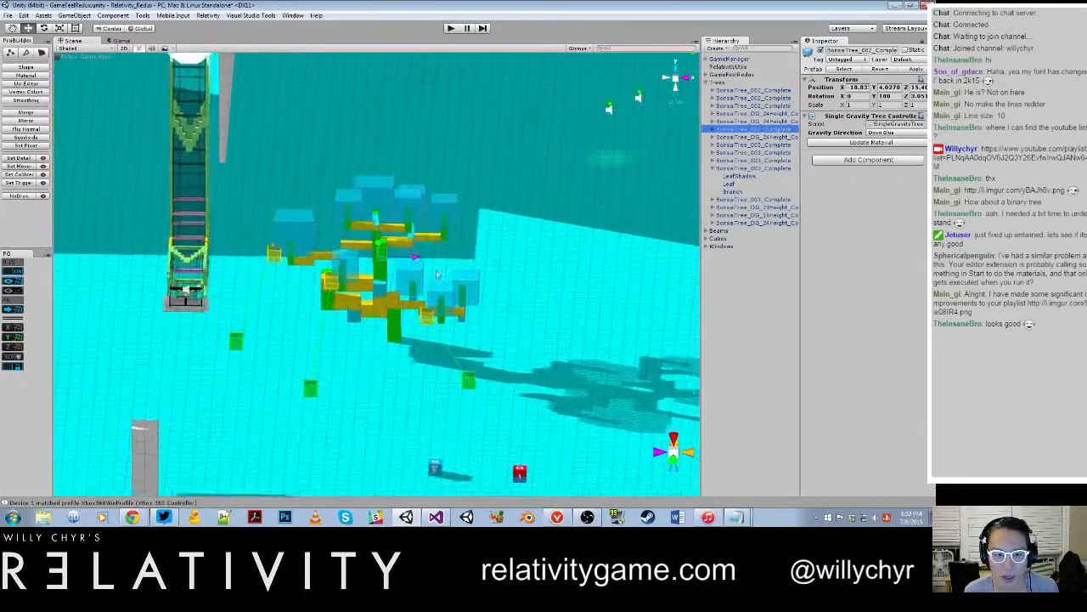
pyautogui.keyDown('alt'); pyautogui.moveTo(463, 225); pyautogui.dragTo(340, 261); pyautogui.keyUp('alt')
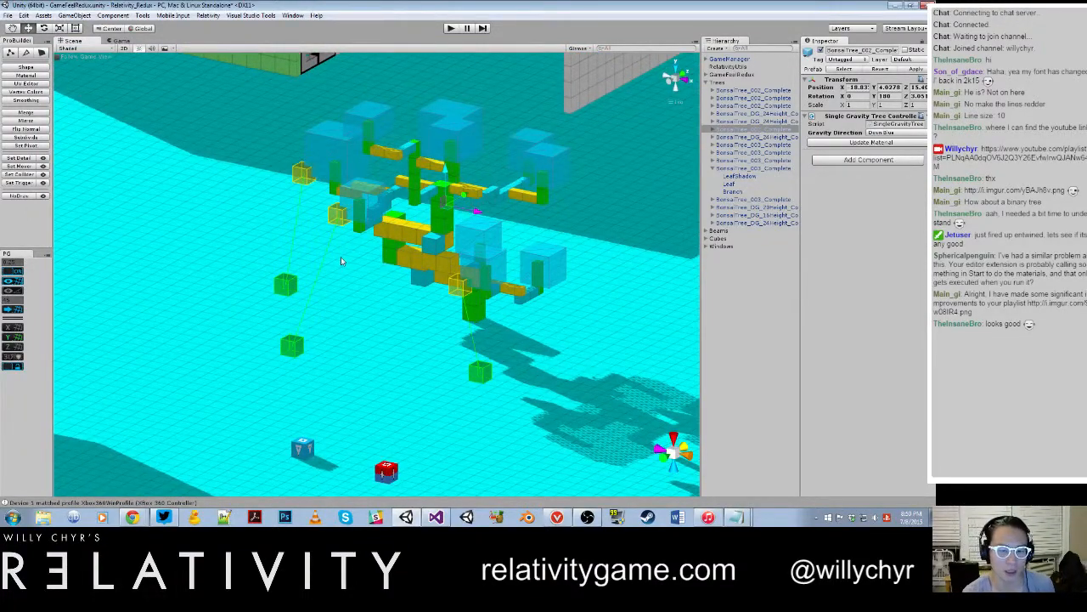
pyautogui.scroll(-6, 340, 260)
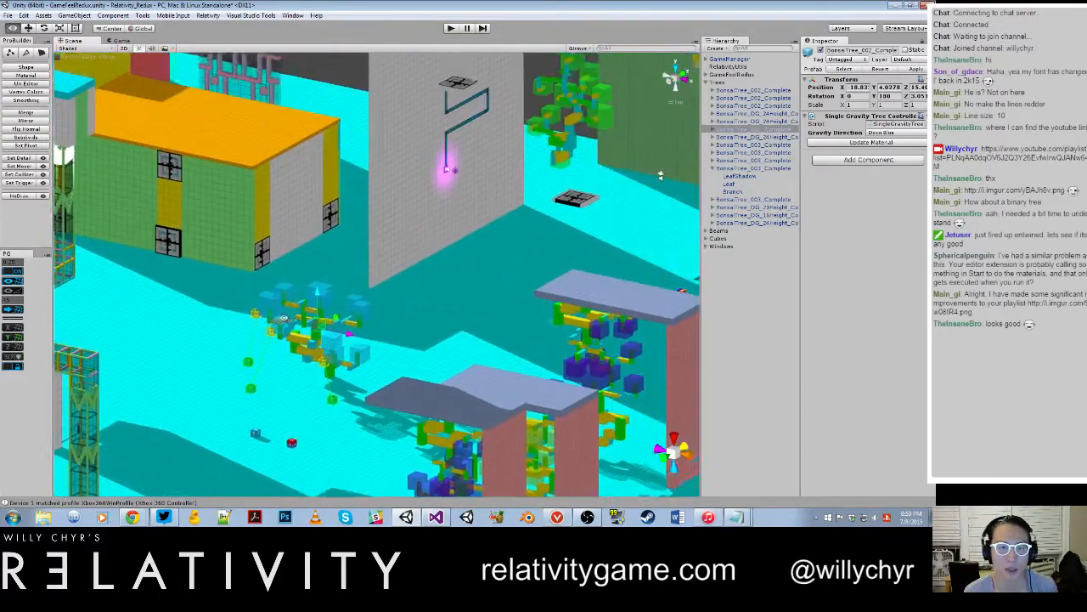
pyautogui.keyDown('alt'); pyautogui.moveTo(283, 318); pyautogui.dragTo(280, 359); pyautogui.keyUp('alt')
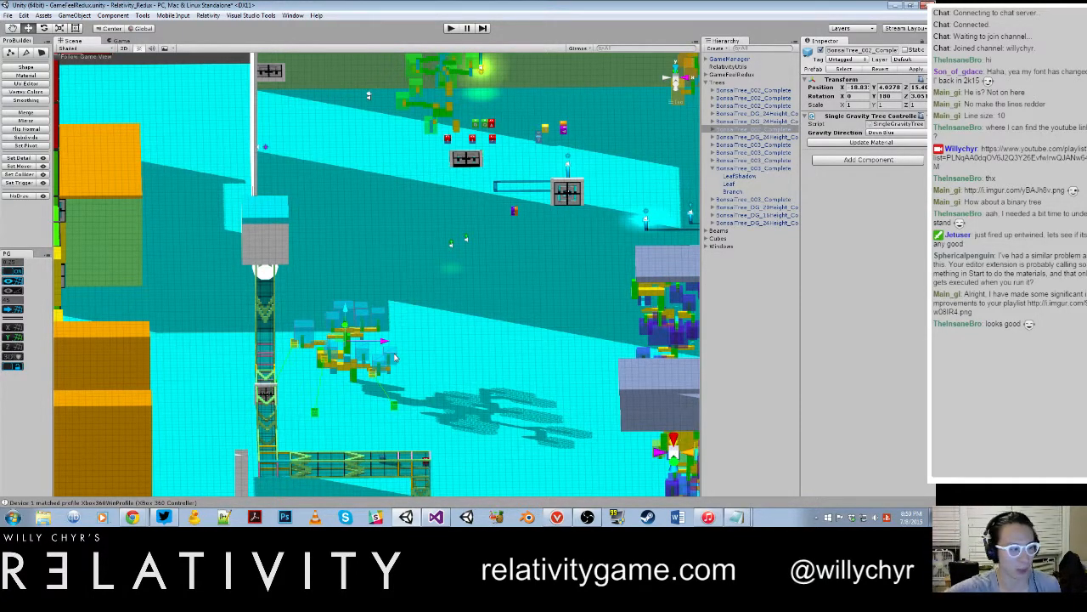
# Step: Duplicate the blue floor tree and move the copy along the floor toward the large grey wall
pyautogui.scroll(-4, 512, 297)
pyautogui.keyDown('alt'); pyautogui.moveTo(506, 331); pyautogui.dragTo(394, 335); pyautogui.keyUp('alt')
pyautogui.scroll(2, 394, 336)
pyautogui.scroll(3, 395, 336)
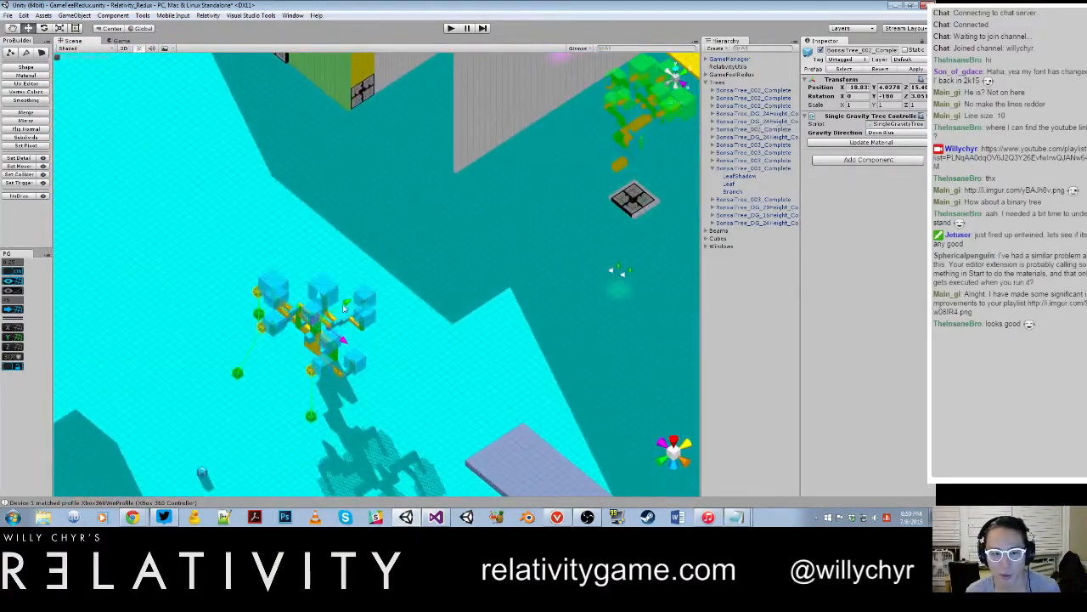
pyautogui.hotkey('ctrl', 'd')
pyautogui.moveTo(347, 304); pyautogui.dragTo(510, 202)
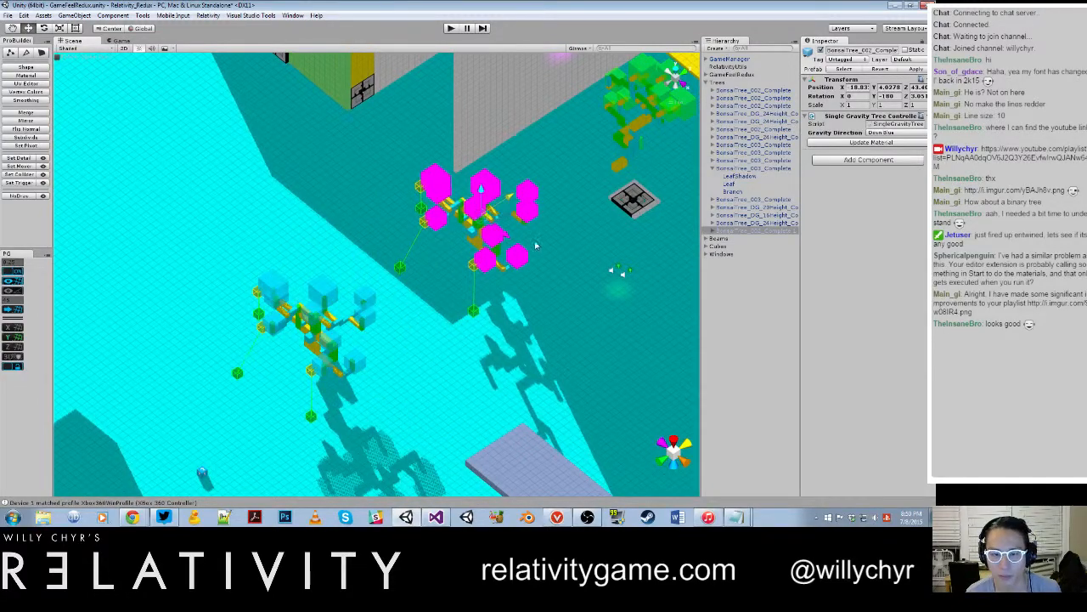
# Step: Reapply the Down Blue Gravity Direction to the duplicated tree to refresh its pink leaves
pyautogui.keyDown('alt'); pyautogui.moveTo(528, 318); pyautogui.dragTo(551, 272); pyautogui.keyUp('alt')
pyautogui.scroll(2, 486, 313)
pyautogui.scroll(1, 483, 313)
pyautogui.scroll(4, 491, 281)
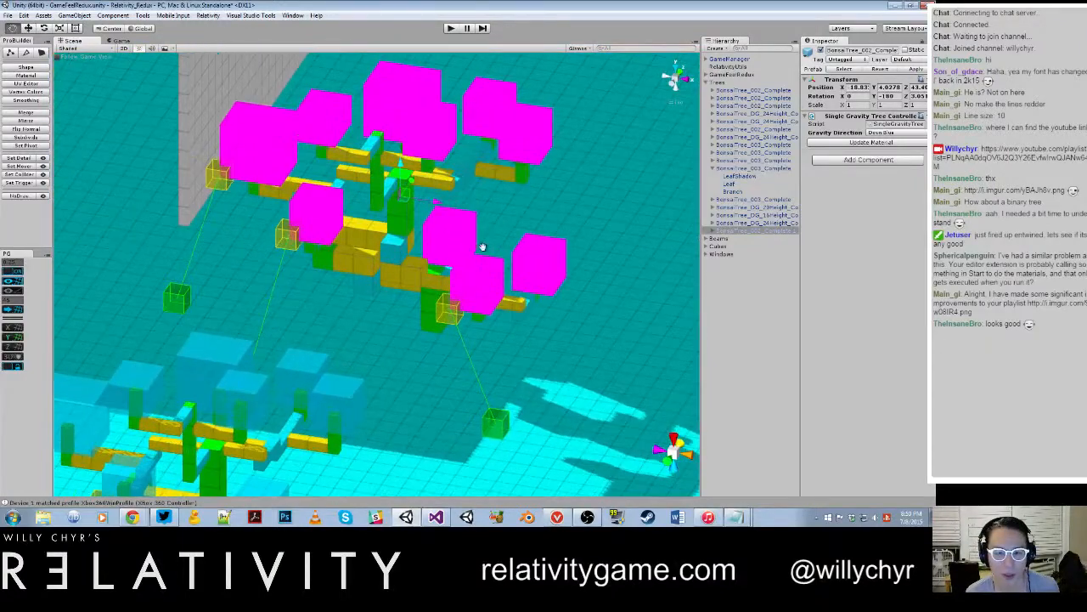
pyautogui.click(883, 132)
pyautogui.click(857, 150)
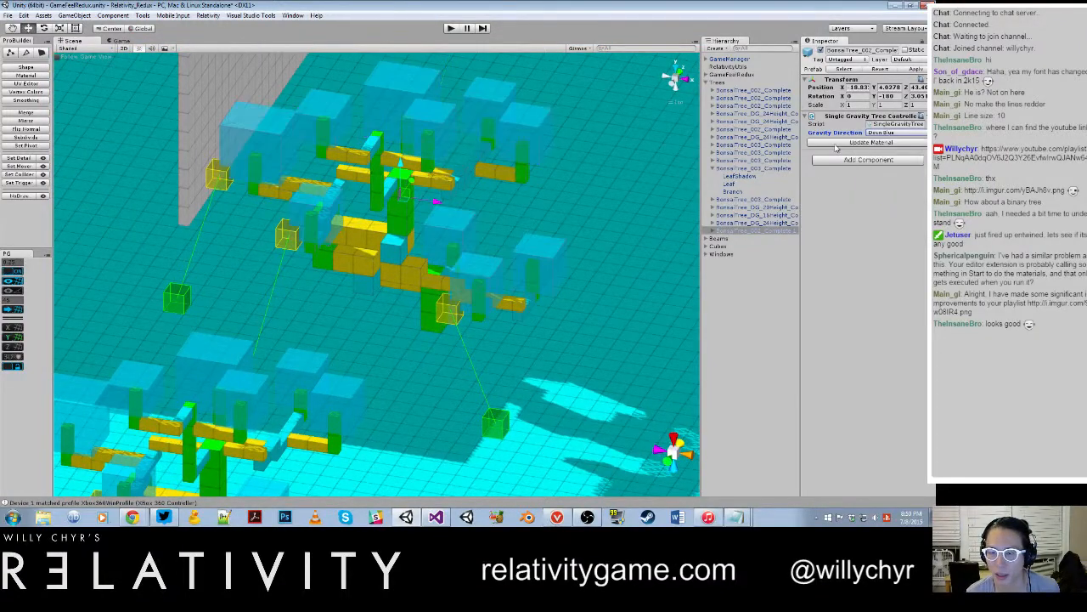
# Step: Delete the three Drop Cube Spawn Point objects, together with OriginPoint 2, from the duplicated BonsaiTree_002_Complete 1 tree
pyautogui.click(731, 232)
pyautogui.click(713, 231)
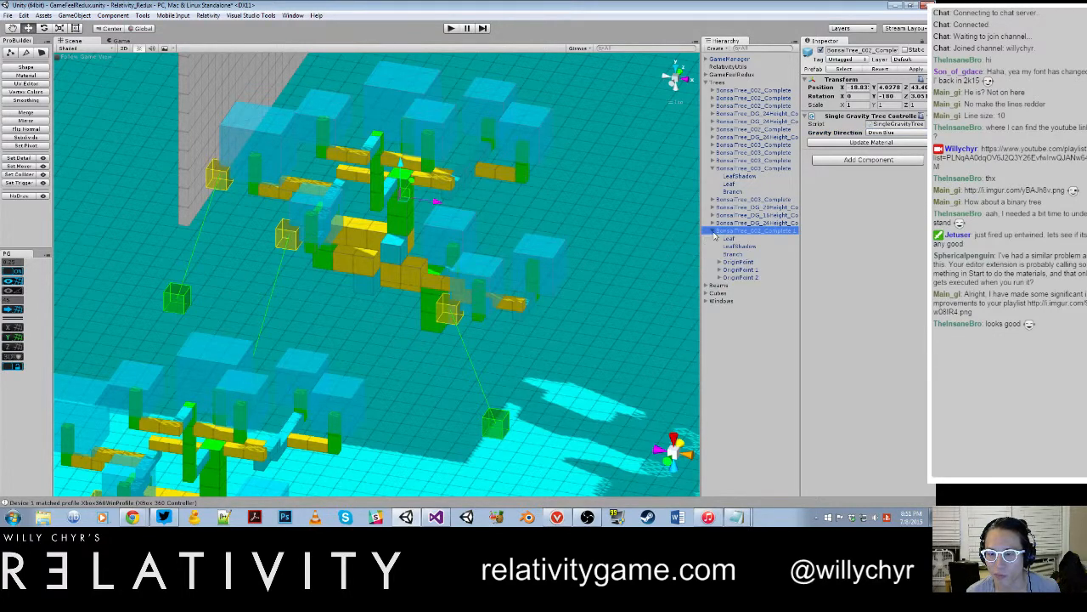
pyautogui.click(720, 262)
pyautogui.click(734, 269)
pyautogui.click(721, 277)
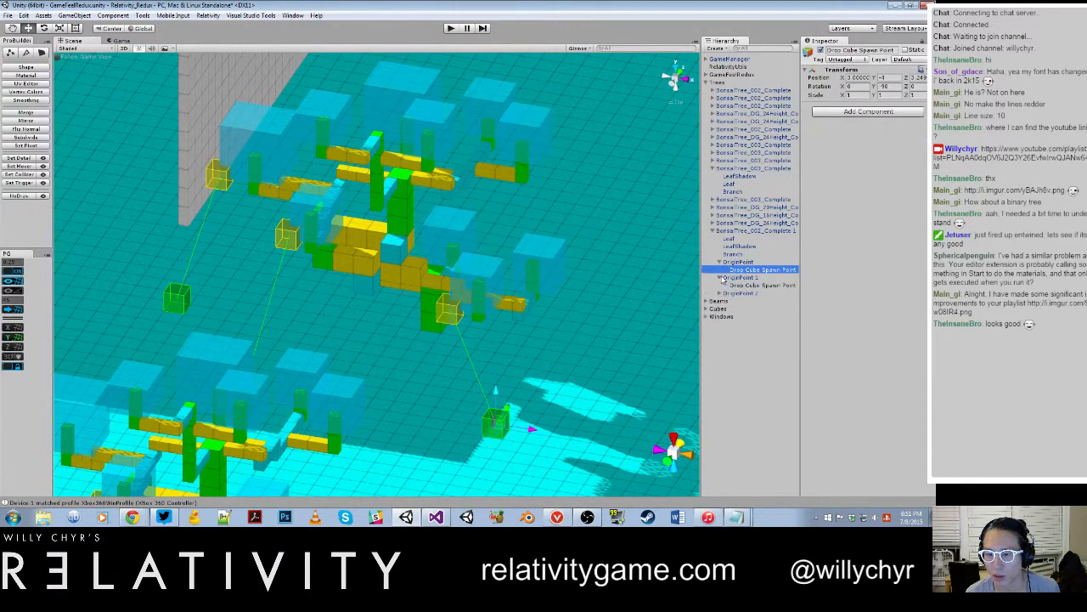
pyautogui.click(720, 293)
pyautogui.keyDown('ctrl'); pyautogui.click(748, 286); pyautogui.keyUp('ctrl')
pyautogui.keyDown('ctrl'); pyautogui.click(747, 301); pyautogui.keyUp('ctrl')
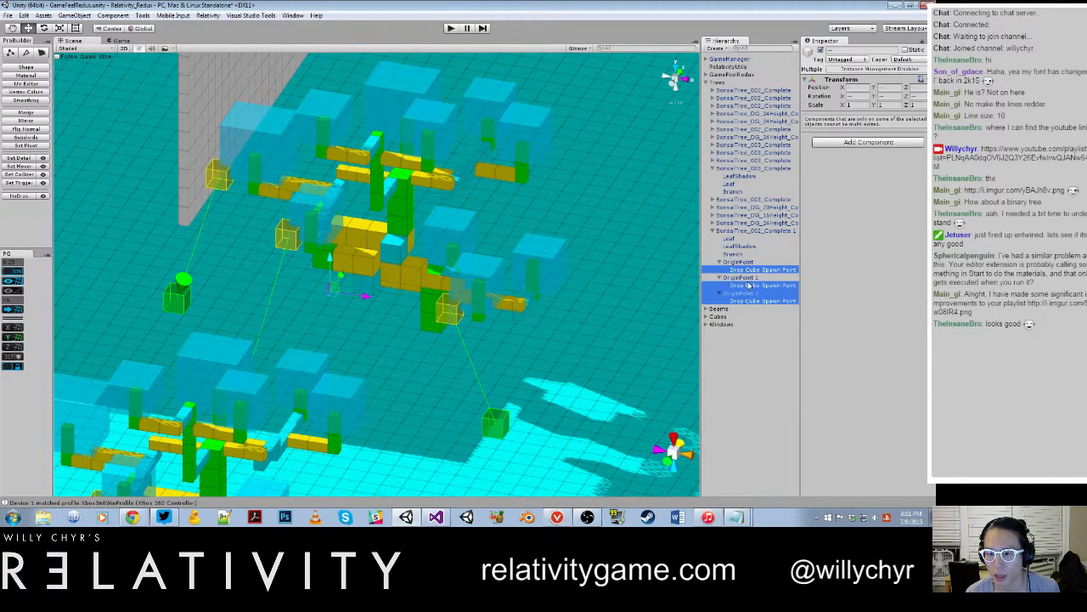
pyautogui.rightClick(749, 288)
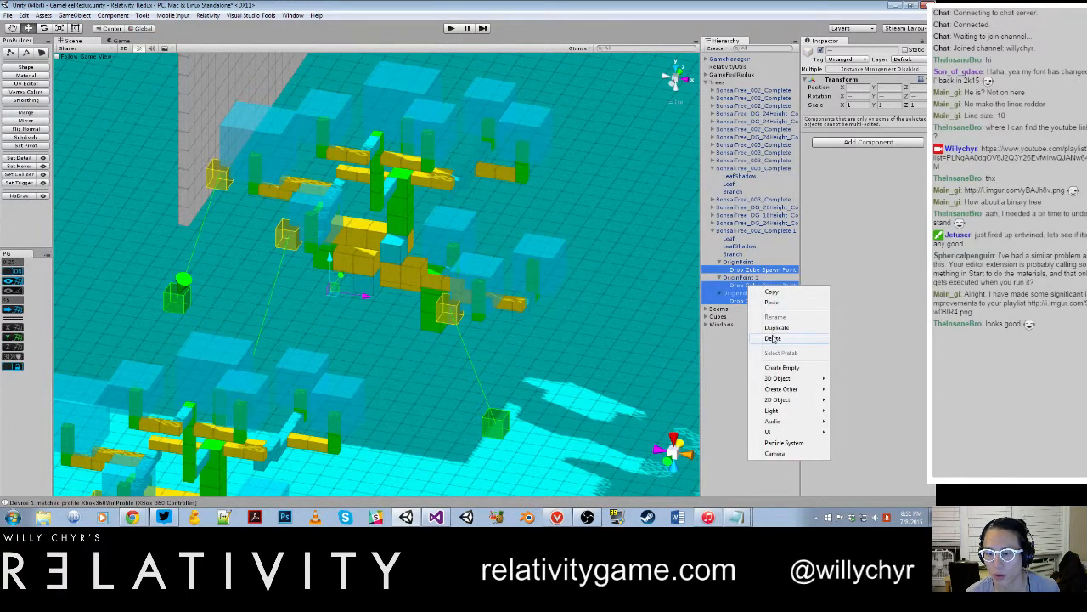
pyautogui.click(767, 338)
# Step: Check the copy's remaining cube spawners and disable Drop Cube On Start for OriginPoint 1
pyautogui.click(744, 263)
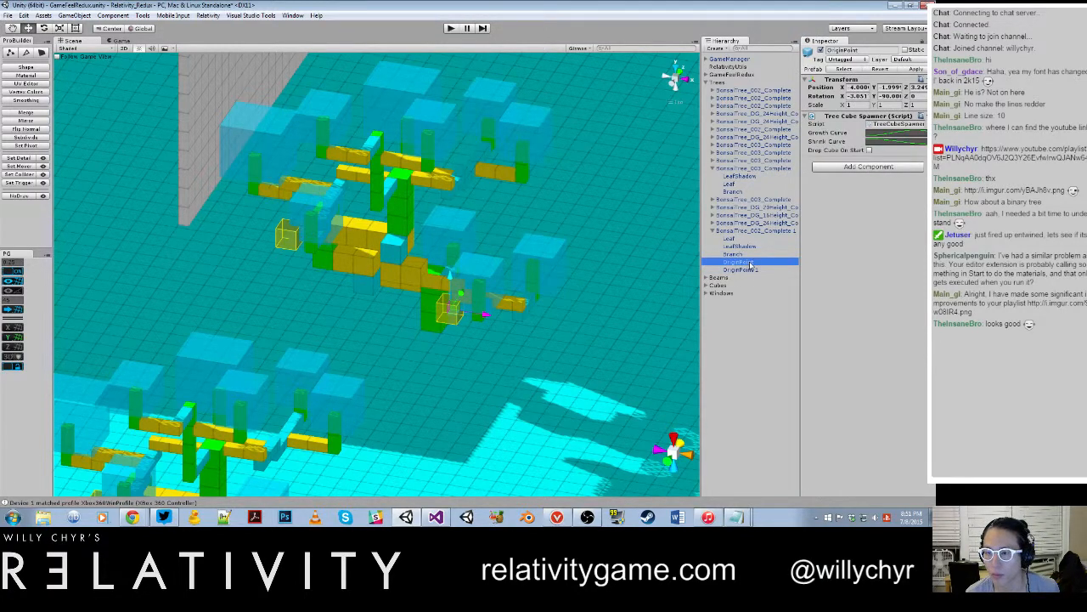
pyautogui.click(740, 269)
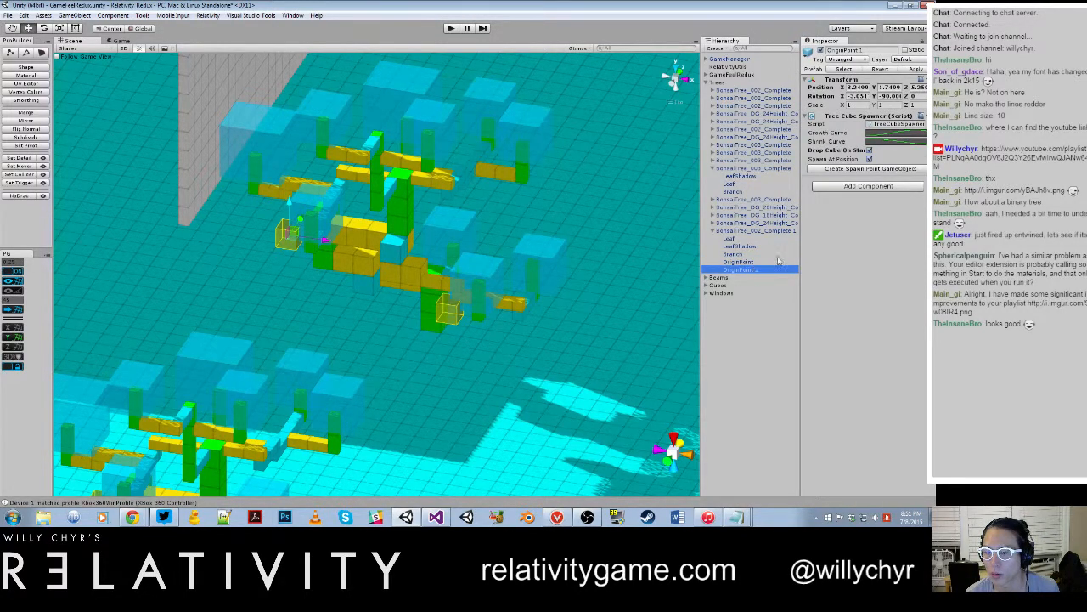
pyautogui.click(868, 151)
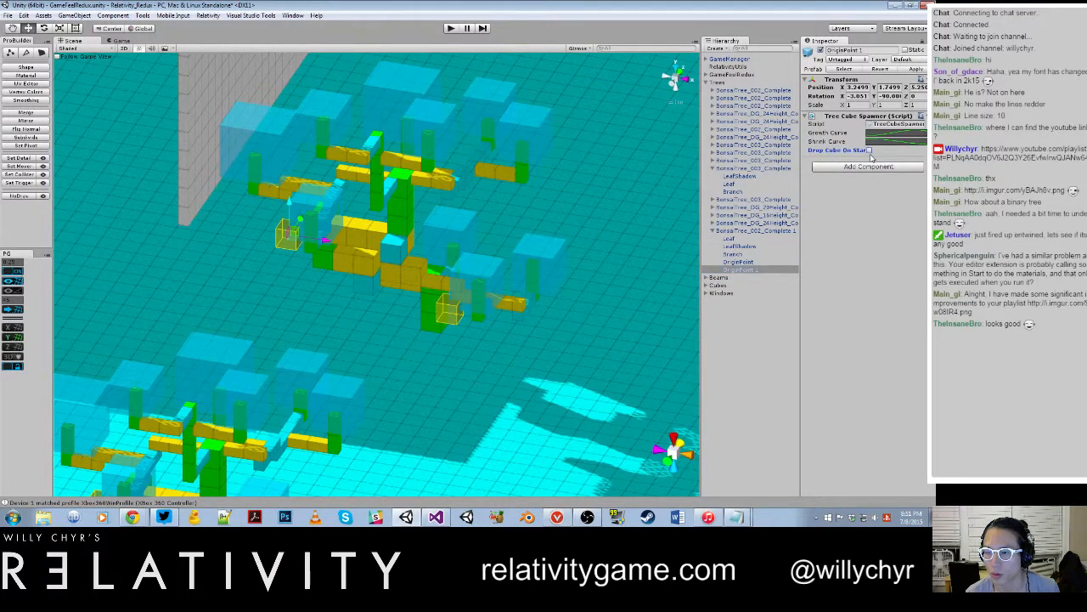
pyautogui.click(729, 328)
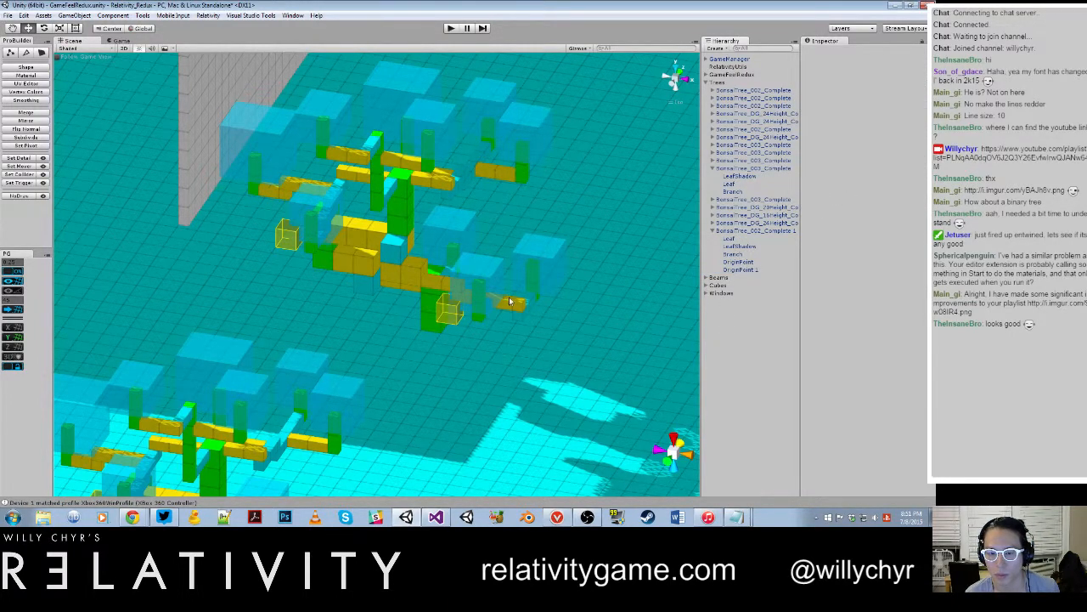
# Step: Search the scene's game objects for "rigid" and select the RigidbodyController player object
pyautogui.scroll(-3, 515, 284)
pyautogui.keyDown('alt'); pyautogui.moveTo(514, 288); pyautogui.dragTo(374, 208); pyautogui.keyUp('alt')
pyautogui.scroll(-5, 446, 180)
pyautogui.scroll(-2, 446, 181)
pyautogui.scroll(-5, 402, 187)
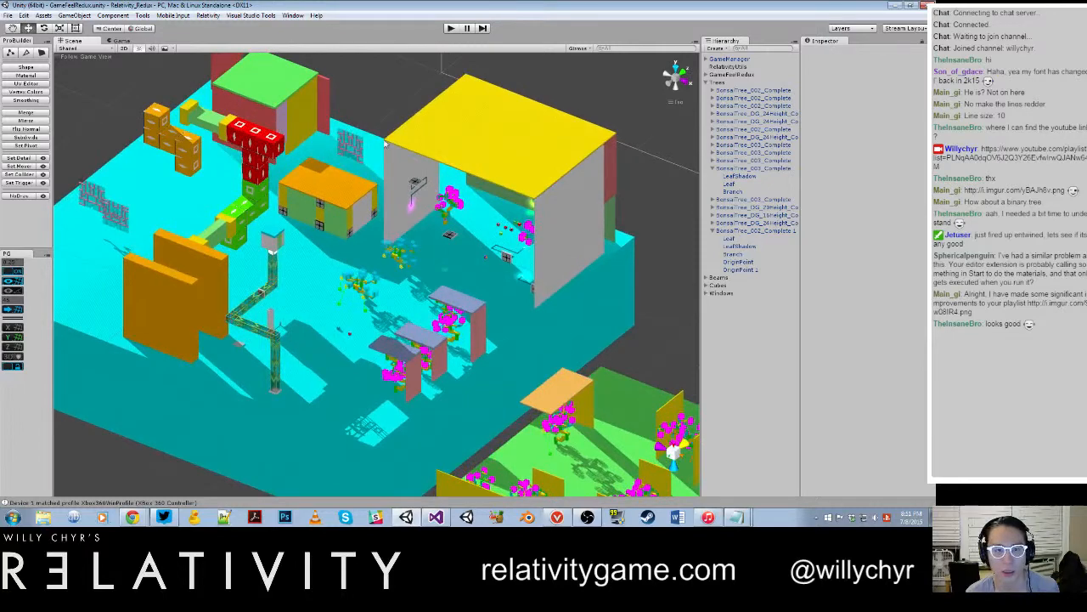
pyautogui.hotkey('ctrl', 'g')
pyautogui.write('rigdi')
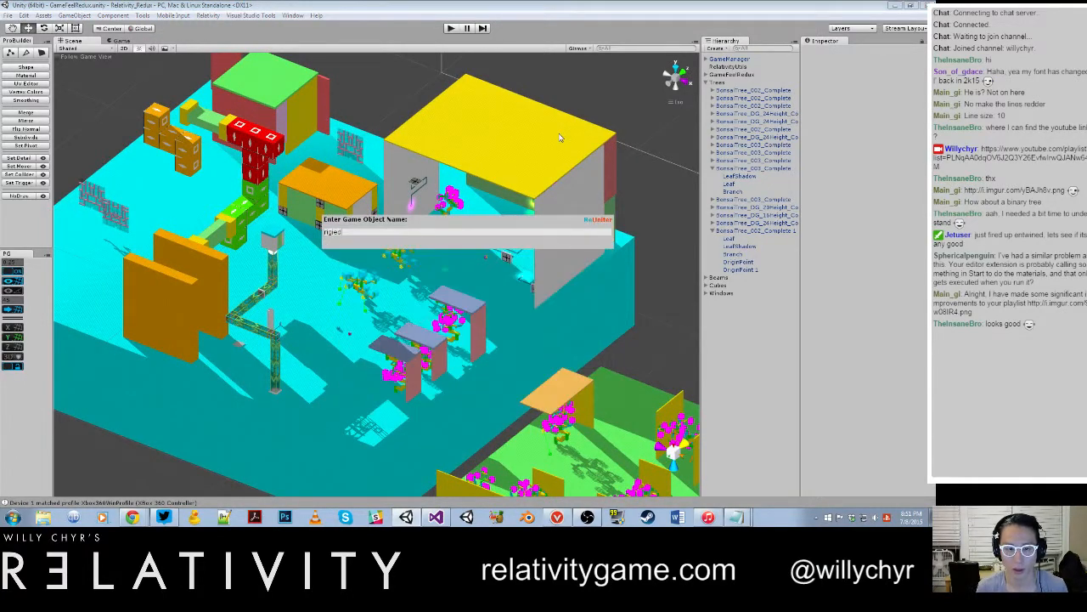
pyautogui.press('BackSpace')
pyautogui.press('BackSpace')
pyautogui.write('id')
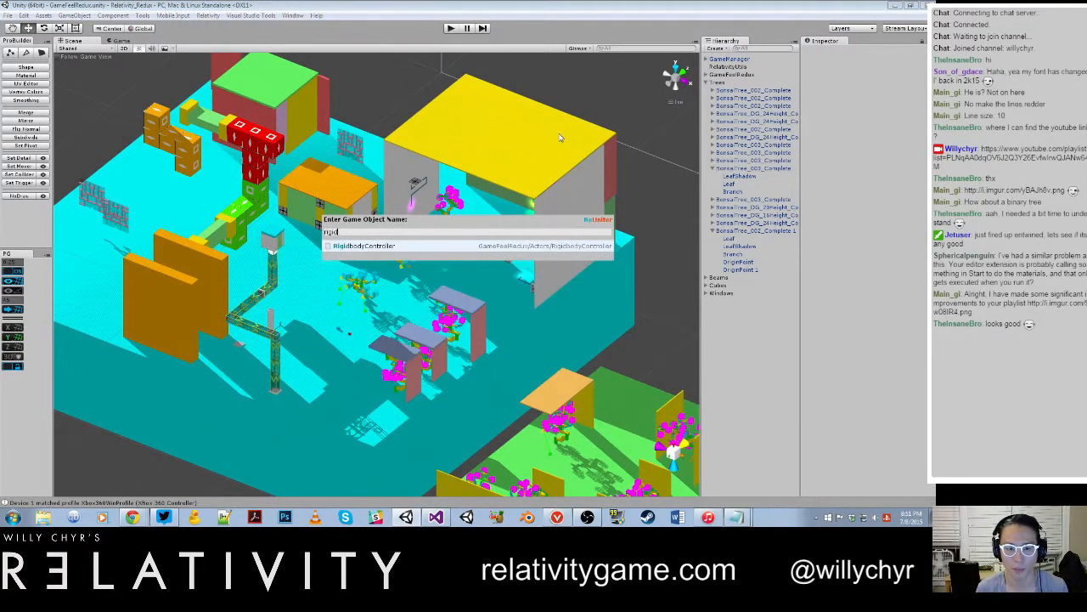
pyautogui.click(545, 247)
# Step: Move the RigidbodyController onto the blue floor near the blue trees and grey wall, and play-test the scene briefly
pyautogui.doubleClick(746, 99)
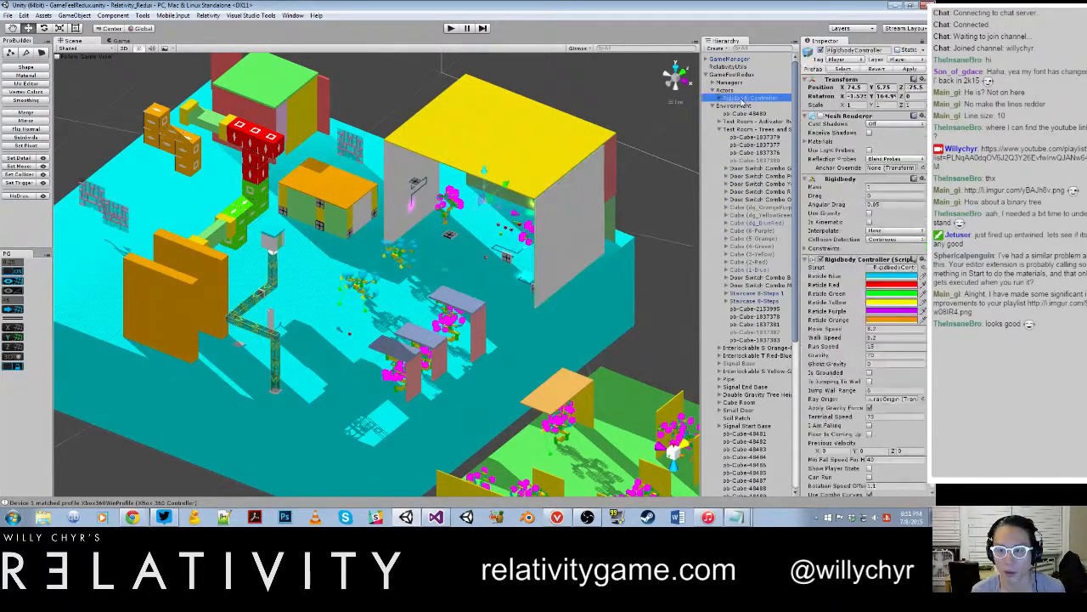
pyautogui.scroll(-5, 463, 259)
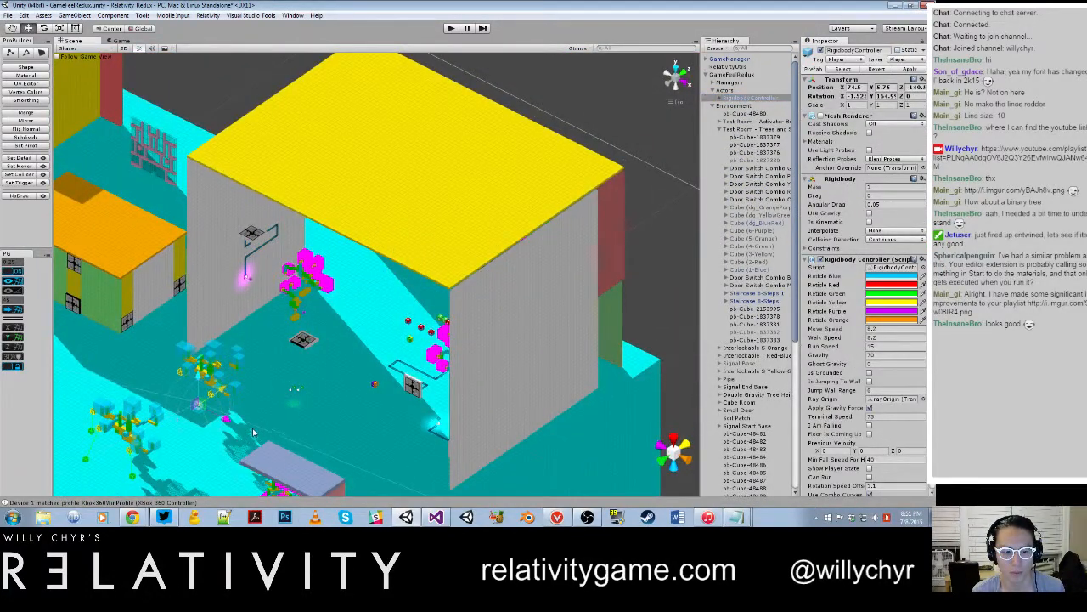
pyautogui.keyDown('alt'); pyautogui.moveTo(253, 428); pyautogui.dragTo(232, 331); pyautogui.keyUp('alt')
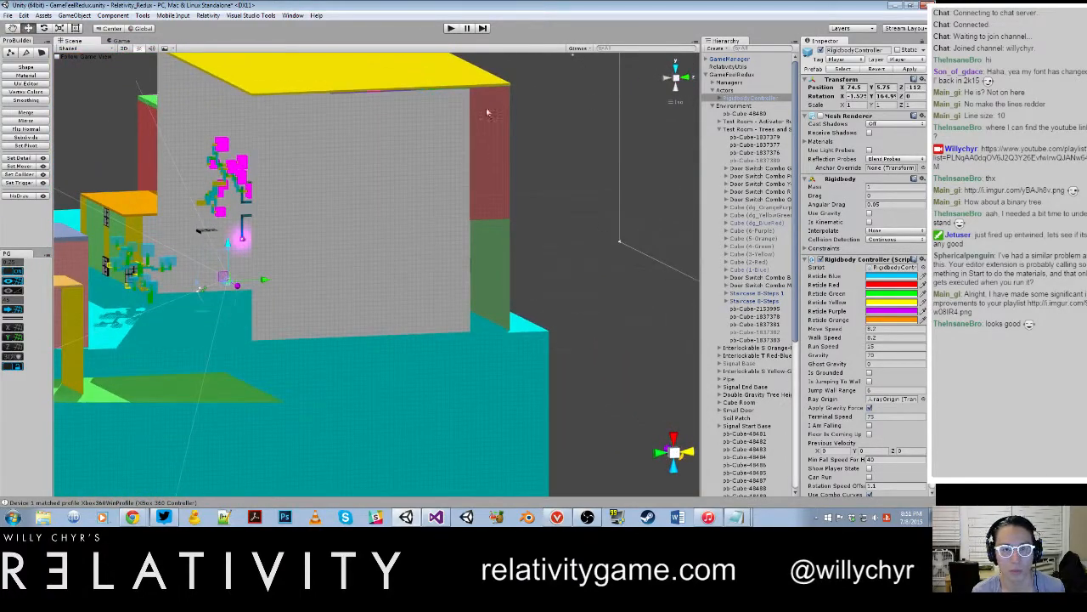
pyautogui.hotkey('ctrl', 'p')
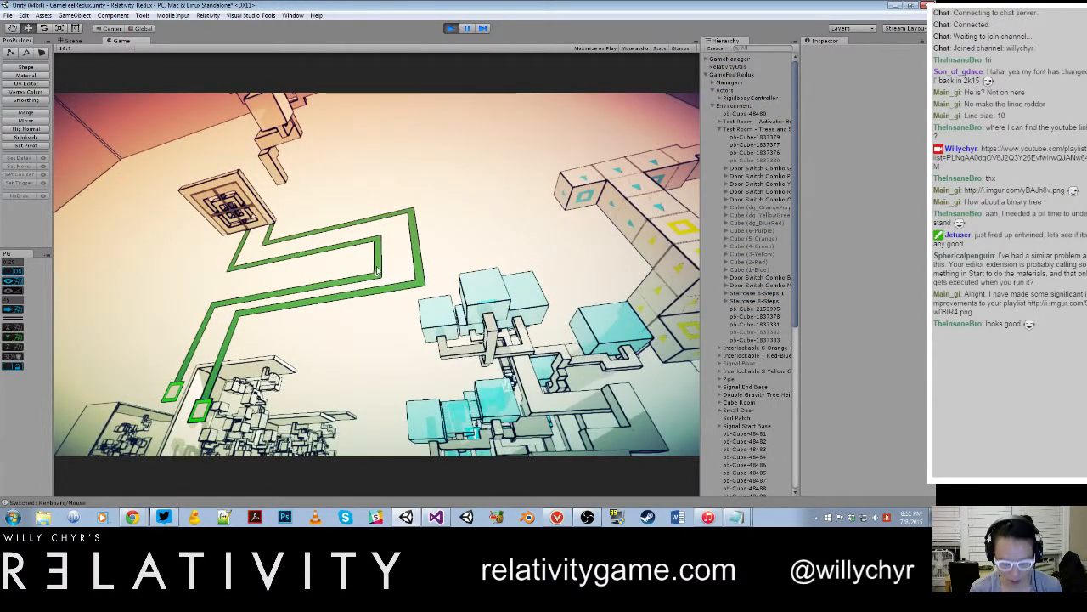
pyautogui.hotkey('ctrl', 'p')
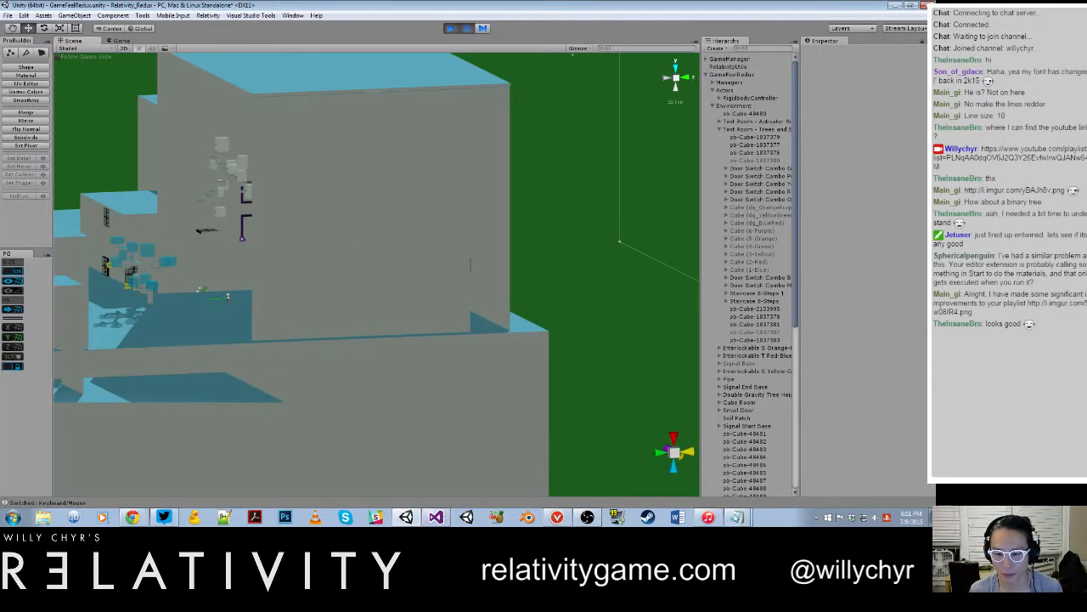
# Step: In the Notepad bug notes, separate the heading, number the tree material issue as 1 and add "2. Emission lines unfill at start"
pyautogui.click(736, 517)
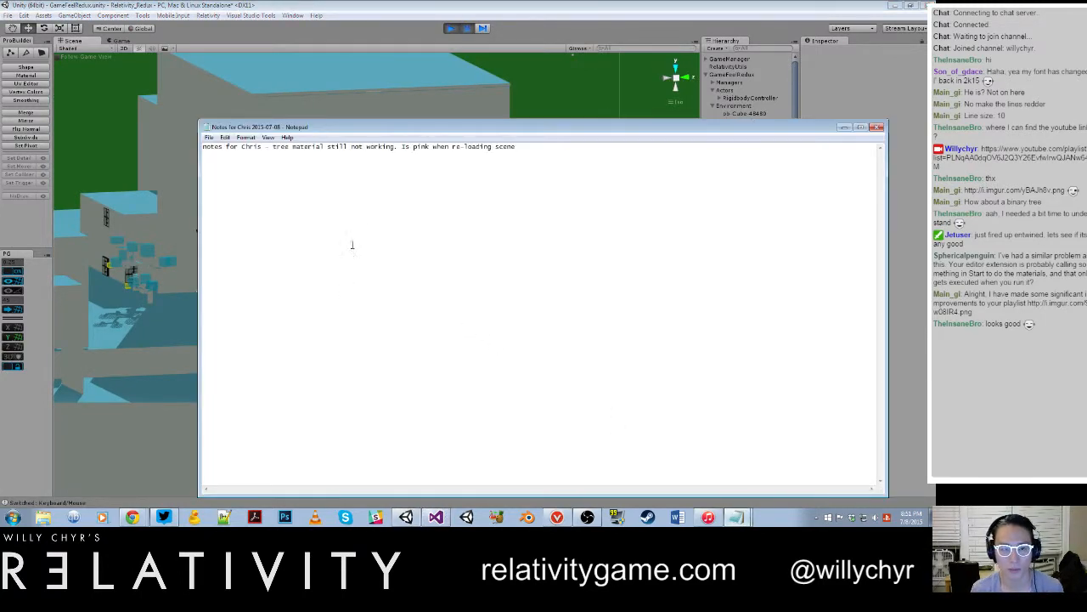
pyautogui.moveTo(274, 147); pyautogui.dragTo(265, 147)
pyautogui.press('BackSpace')
pyautogui.press('Return')
pyautogui.press('Return')
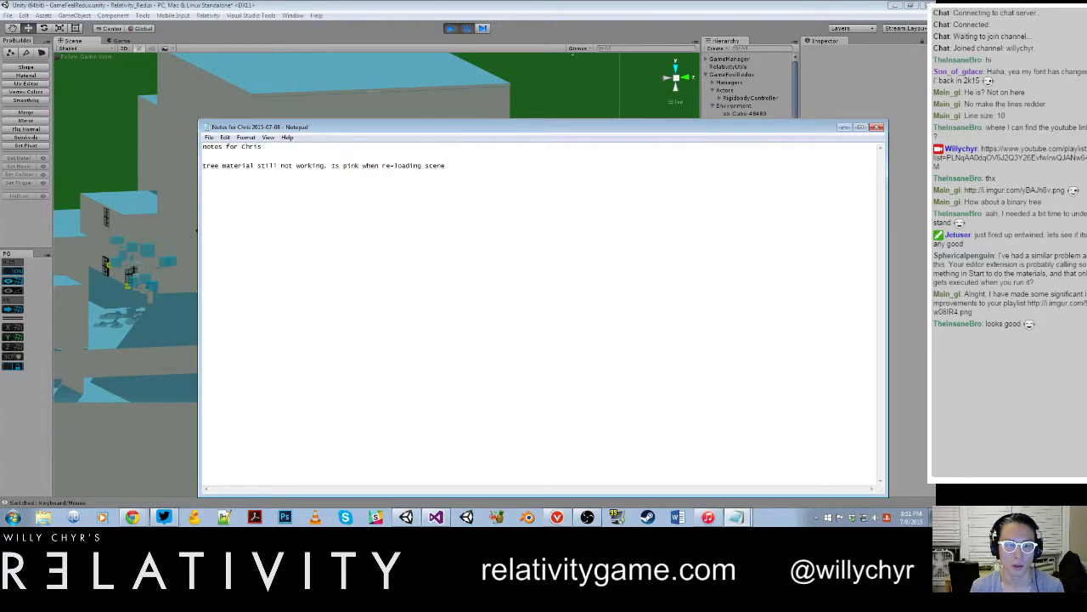
pyautogui.write('1.')
pyautogui.moveTo(203, 166); pyautogui.dragTo(468, 163)
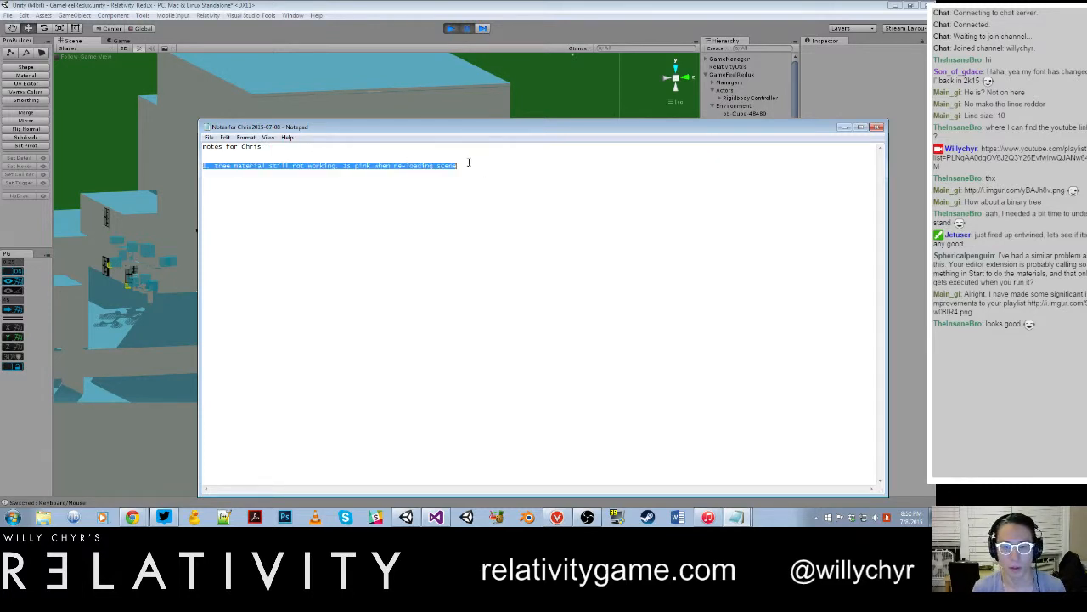
pyautogui.click(468, 162)
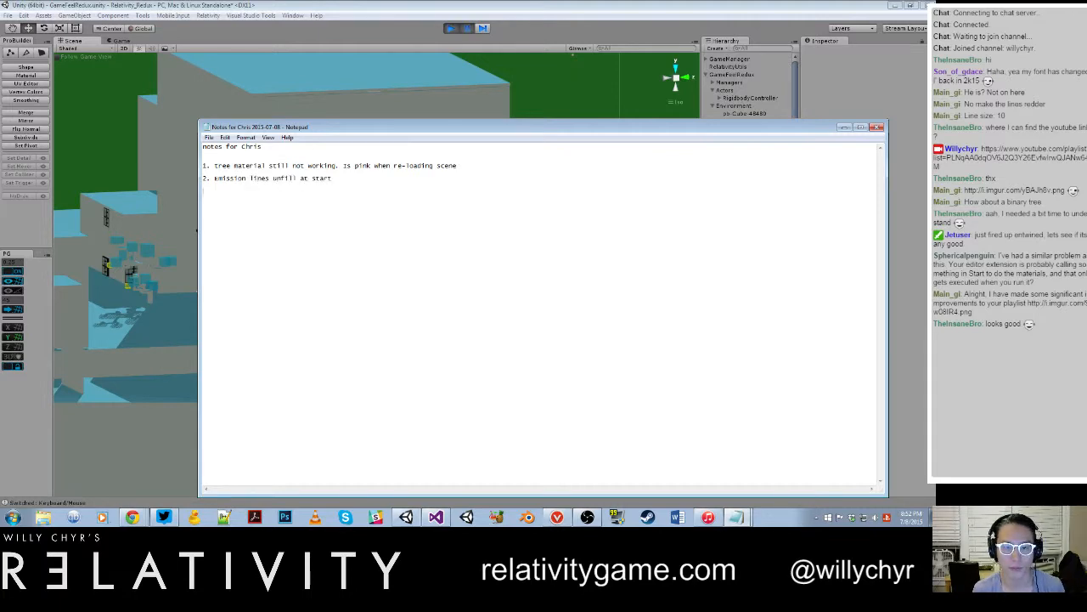
# Step: Continue the play-test around the blue trees and add "3. Cube embedded in leaf - material not looking right" to the bug notes
pyautogui.click(500, 100)
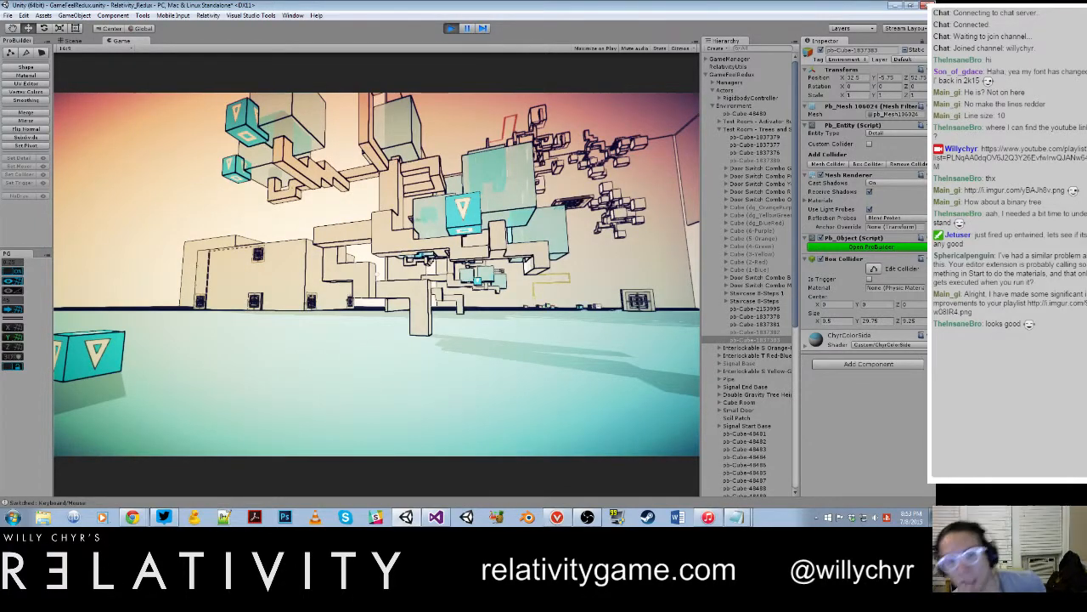
pyautogui.hotkey('ctrl', 'p')
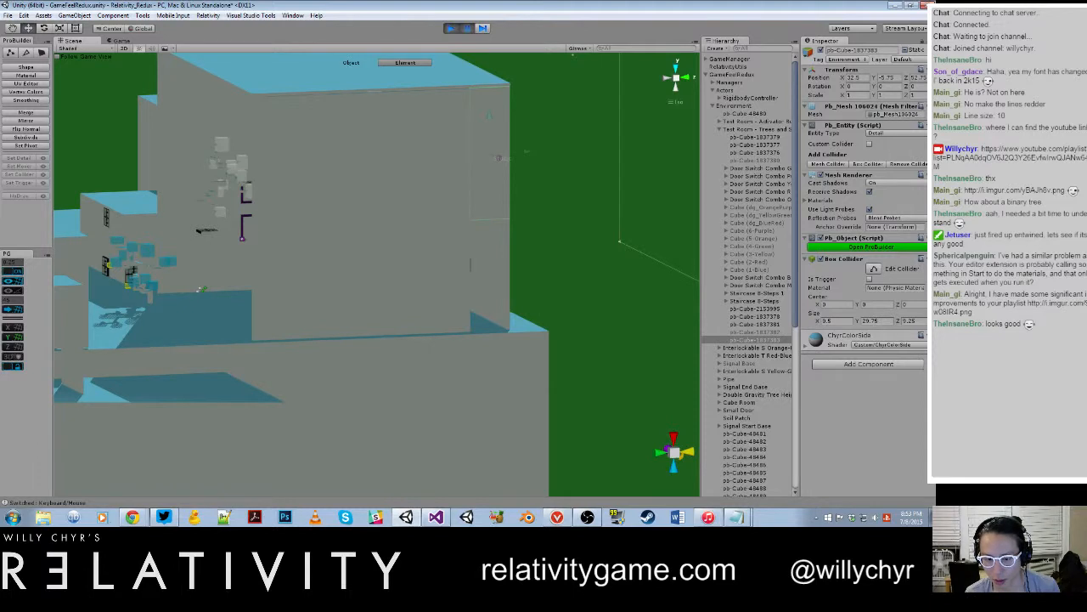
pyautogui.click(736, 516)
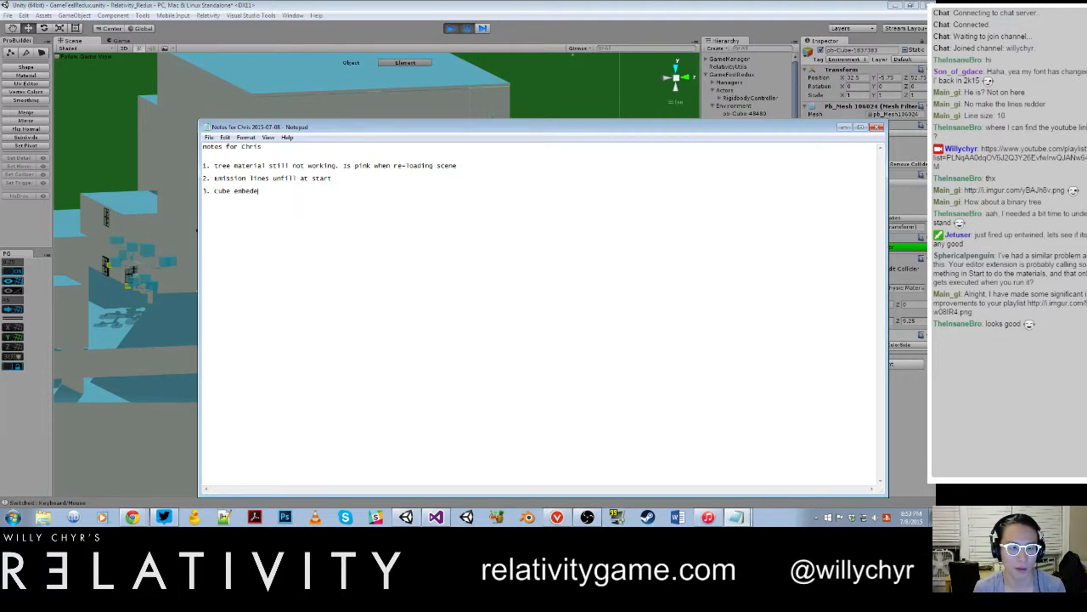
pyautogui.write('ded in ')
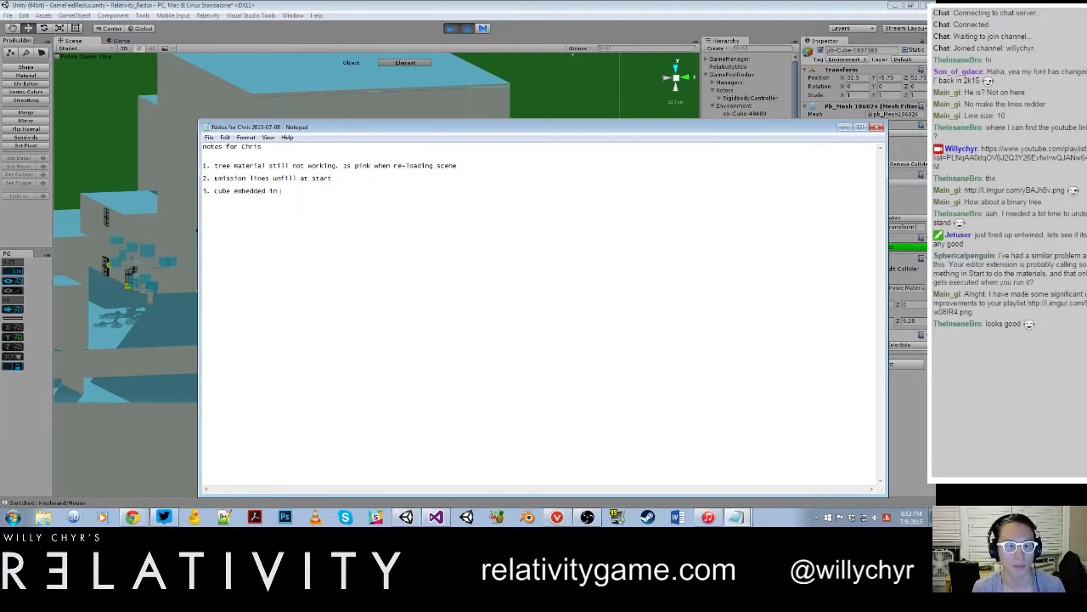
pyautogui.write('leaf - m')
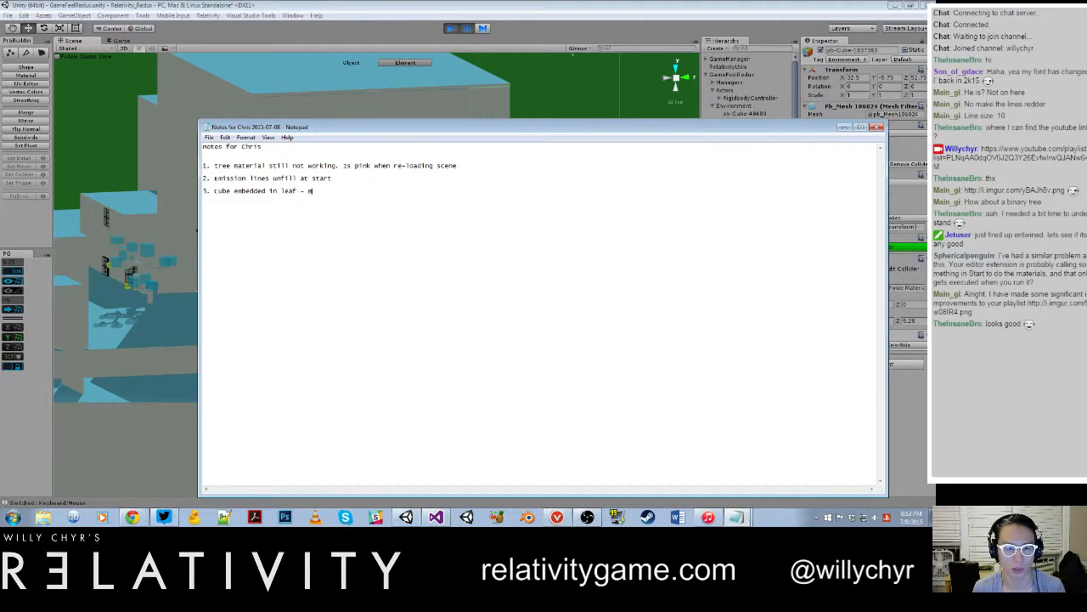
pyautogui.write('aterial not looking right')
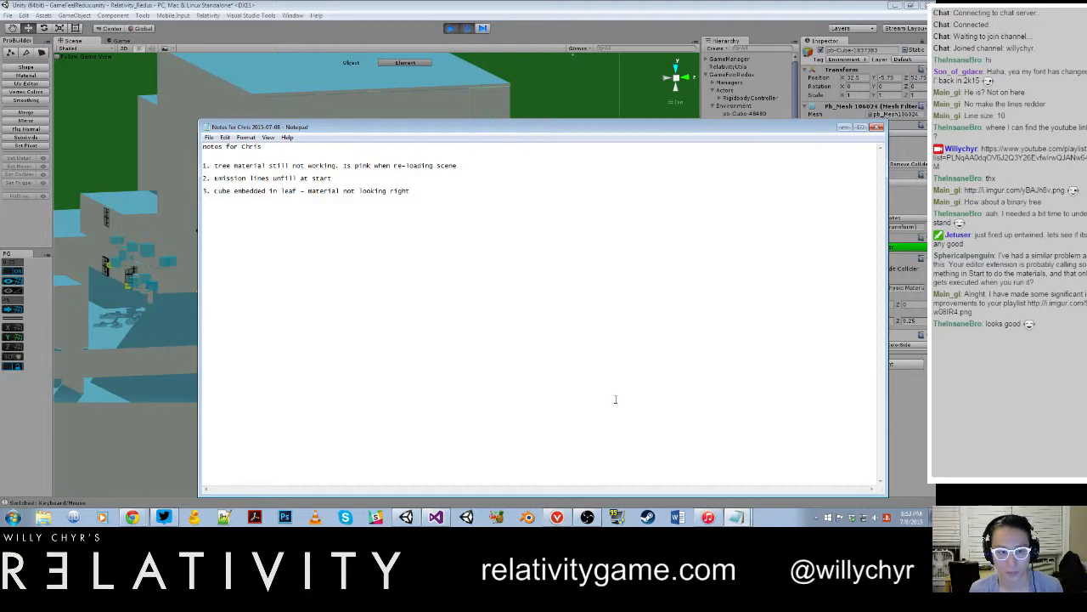
# Step: Resume the play-test and repeatedly pick up and drop blue cubes around the tree to examine how they behave near its leaves
pyautogui.click(101, 425)
pyautogui.hotkey('ctrl', 'shift', 'p')
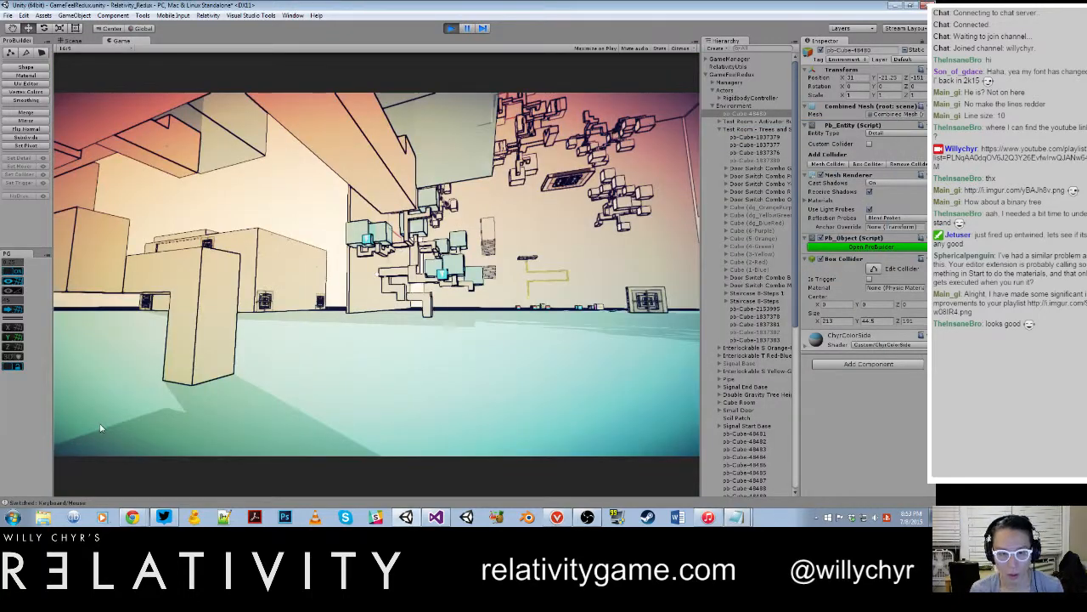
pyautogui.press('w')
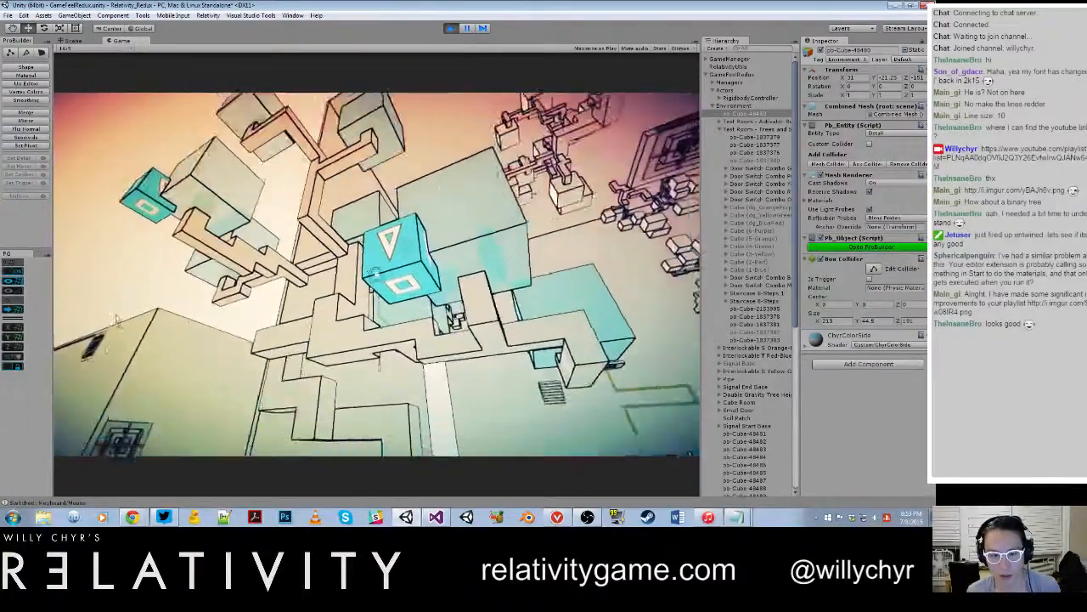
pyautogui.press('w')
pyautogui.click(377, 273)
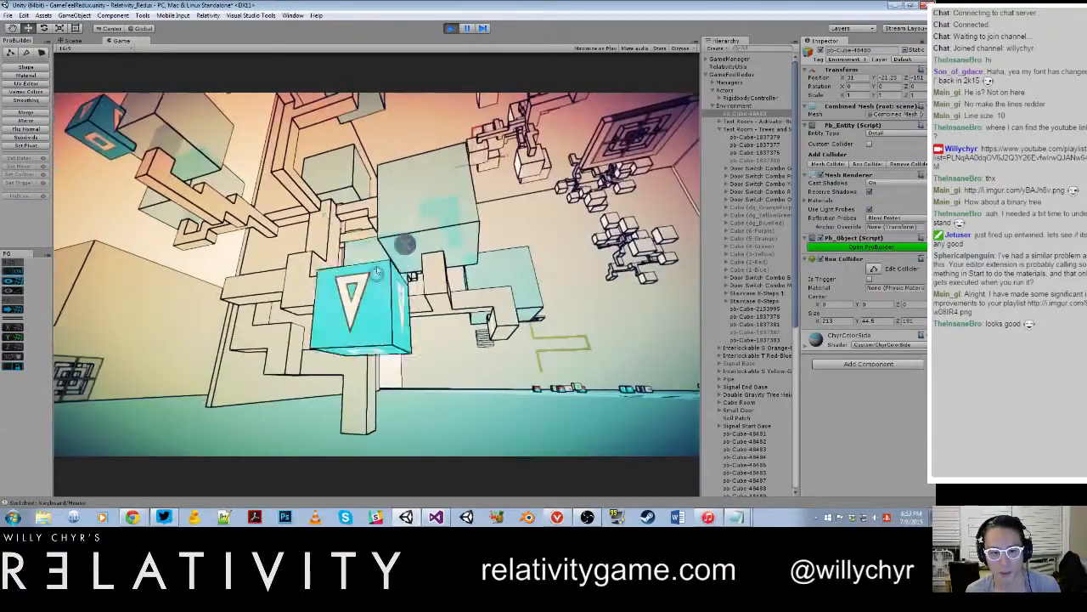
pyautogui.click(376, 273)
pyautogui.click(377, 273)
pyautogui.press('w')
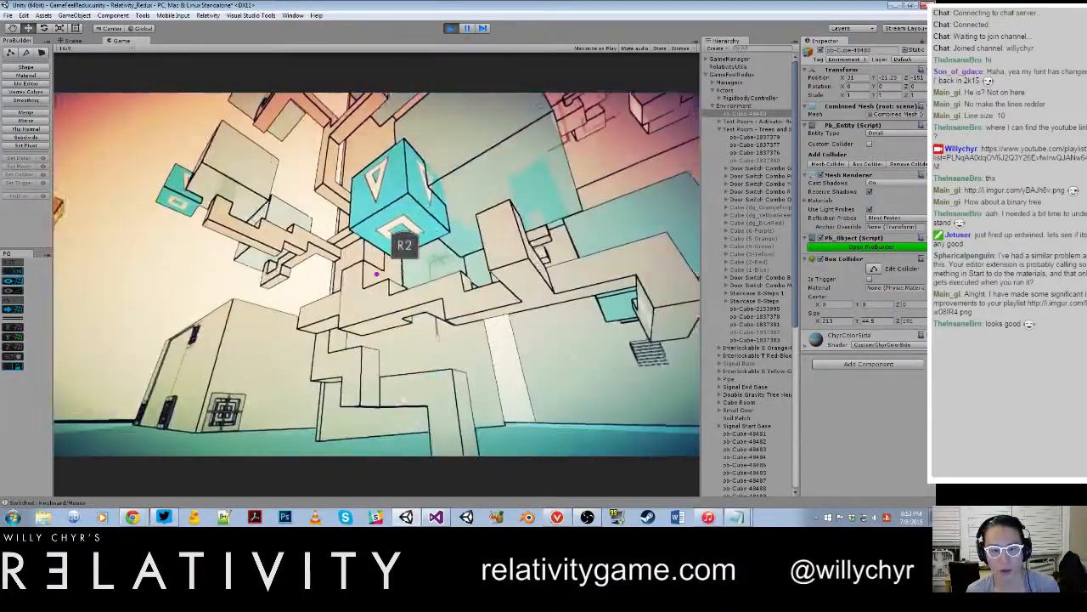
pyautogui.click(377, 273)
pyautogui.click(377, 274)
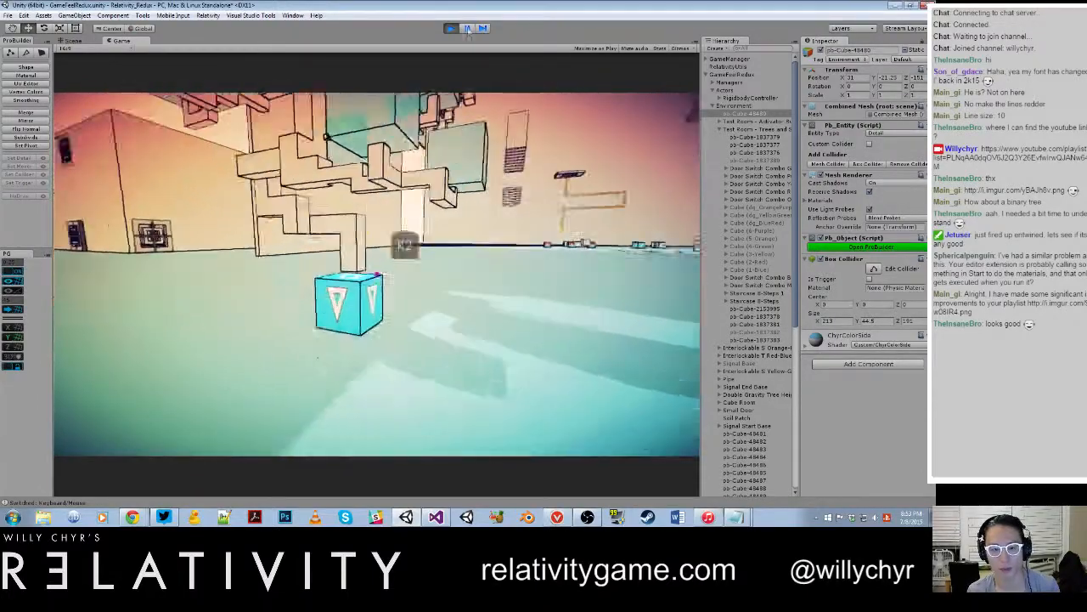
pyautogui.click(376, 273)
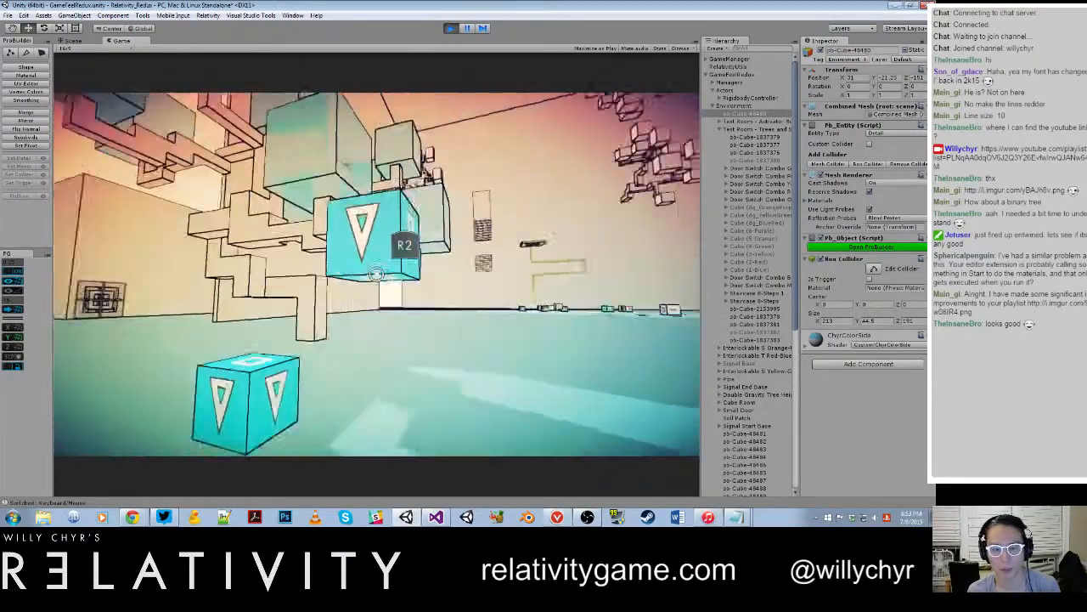
pyautogui.click(376, 274)
pyautogui.click(377, 273)
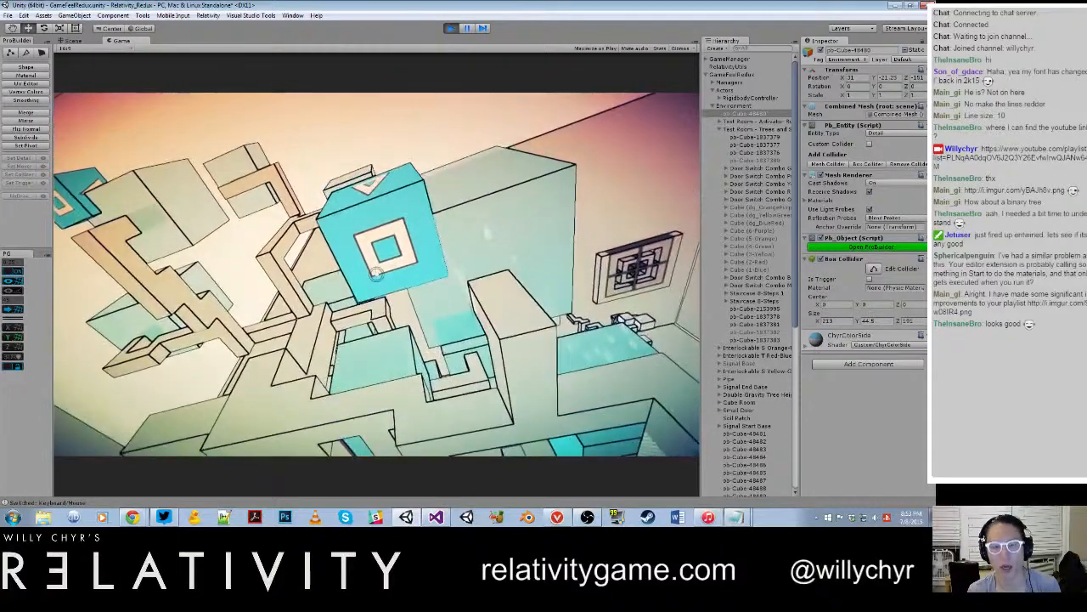
pyautogui.click(376, 273)
pyautogui.hotkey('ctrl', 'shift', 'p')
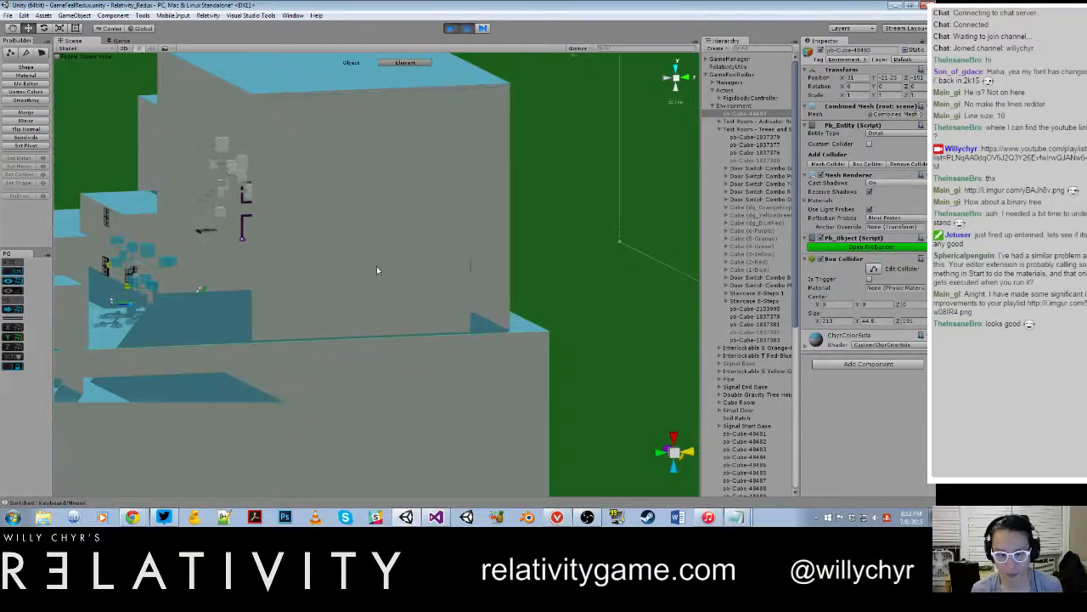
# Step: In the Notepad bug notes, add "4. If box has never been picked before, it should be slightly transparent" and save the file
pyautogui.click(737, 516)
pyautogui.write('4. if')
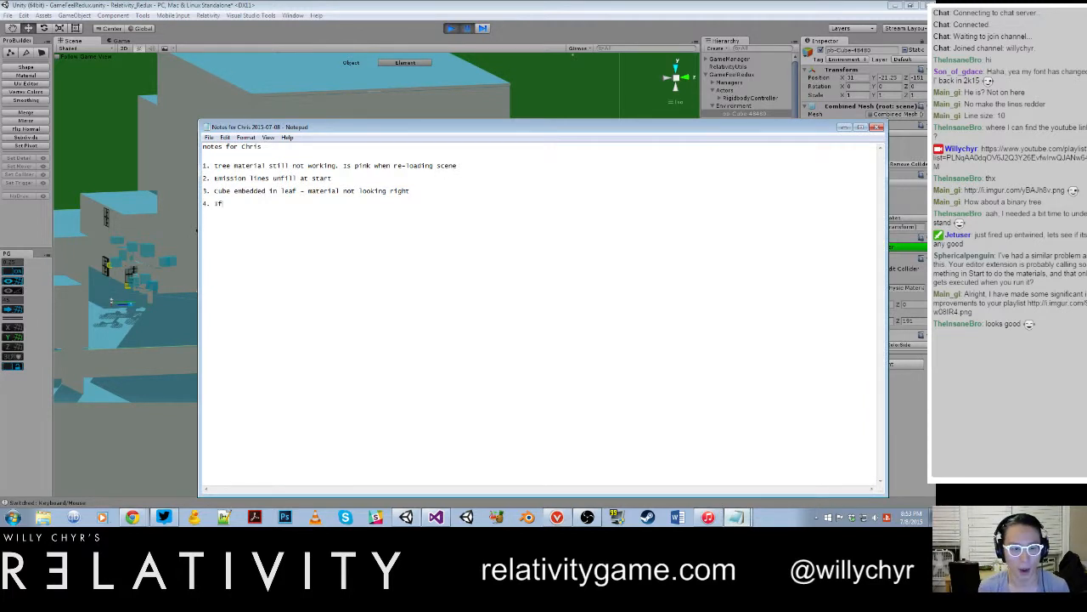
pyautogui.write(' box has enver')
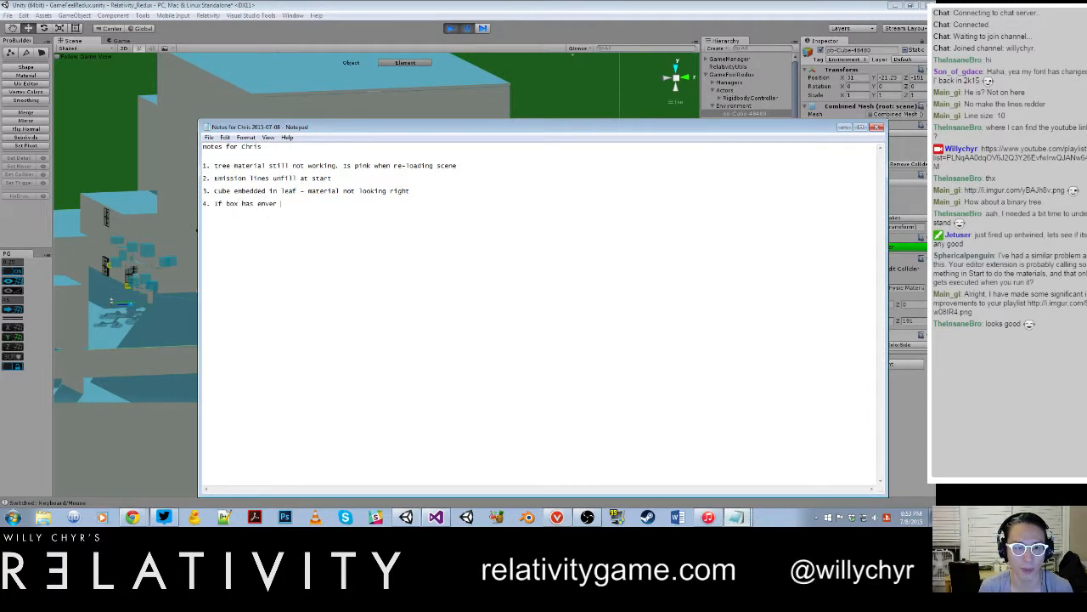
pyautogui.press('BackSpace')
pyautogui.press('BackSpace')
pyautogui.press('BackSpace')
pyautogui.press('BackSpace')
pyautogui.press('BackSpace')
pyautogui.press('BackSpace')
pyautogui.write('never bene')
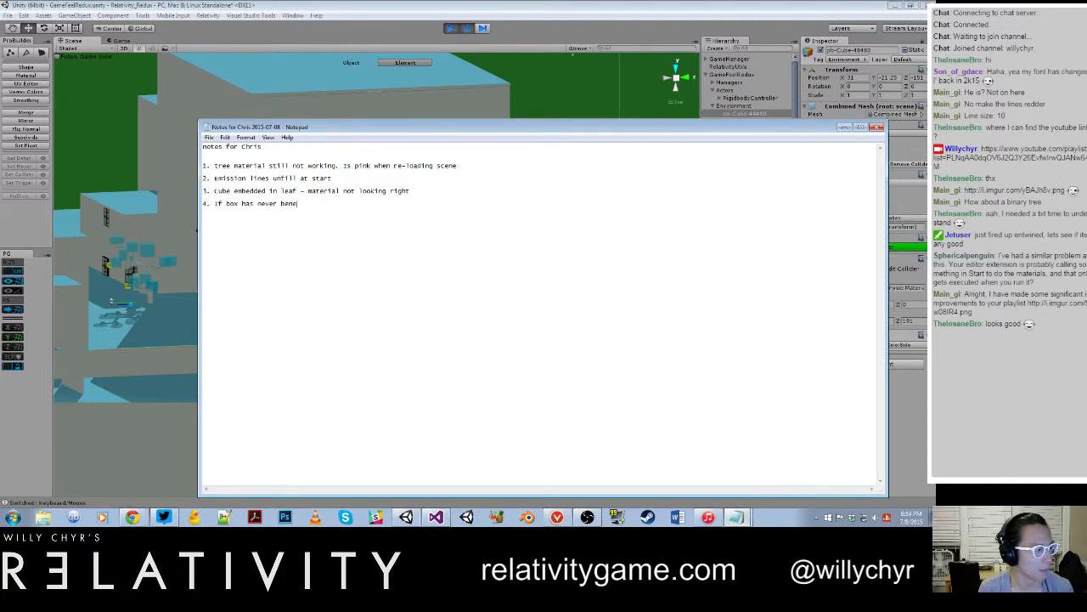
pyautogui.press('BackSpace')
pyautogui.press('BackSpace')
pyautogui.write('en picked')
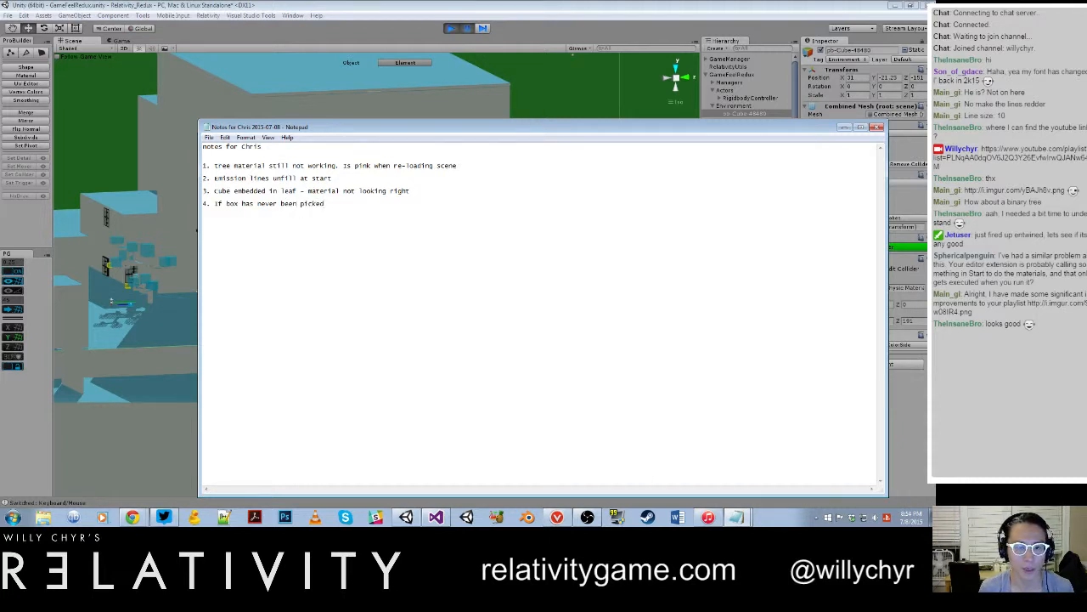
pyautogui.write(' before, it should be ')
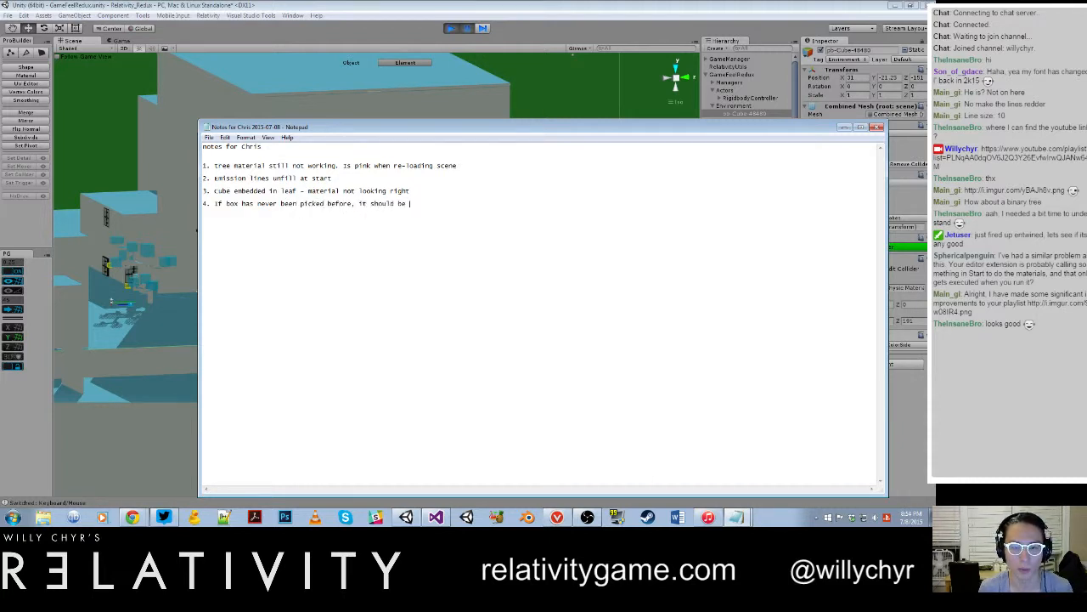
pyautogui.write('wlightly t')
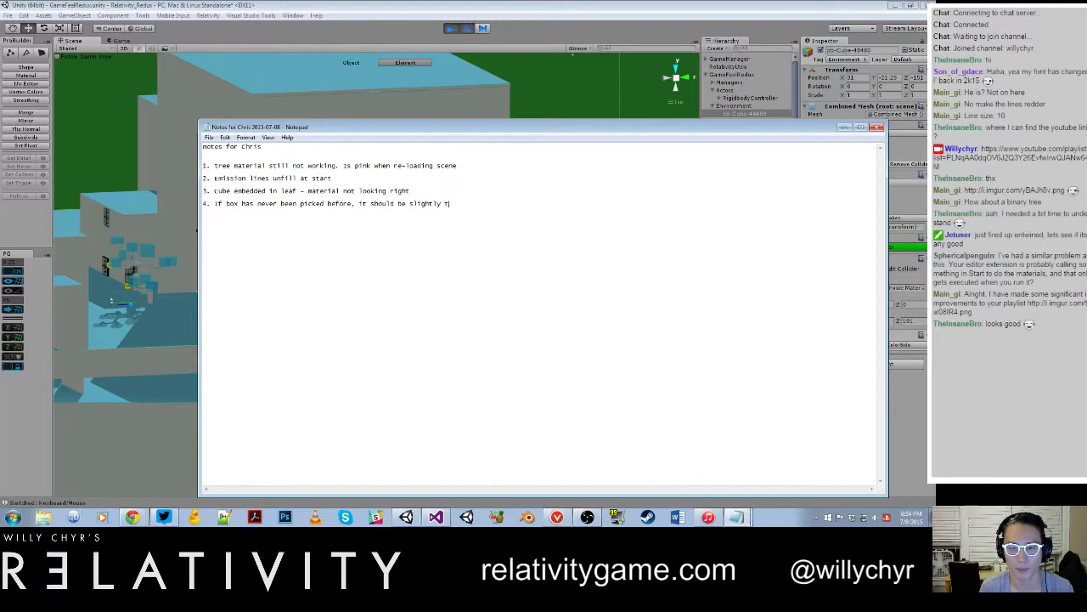
pyautogui.write('ransparent')
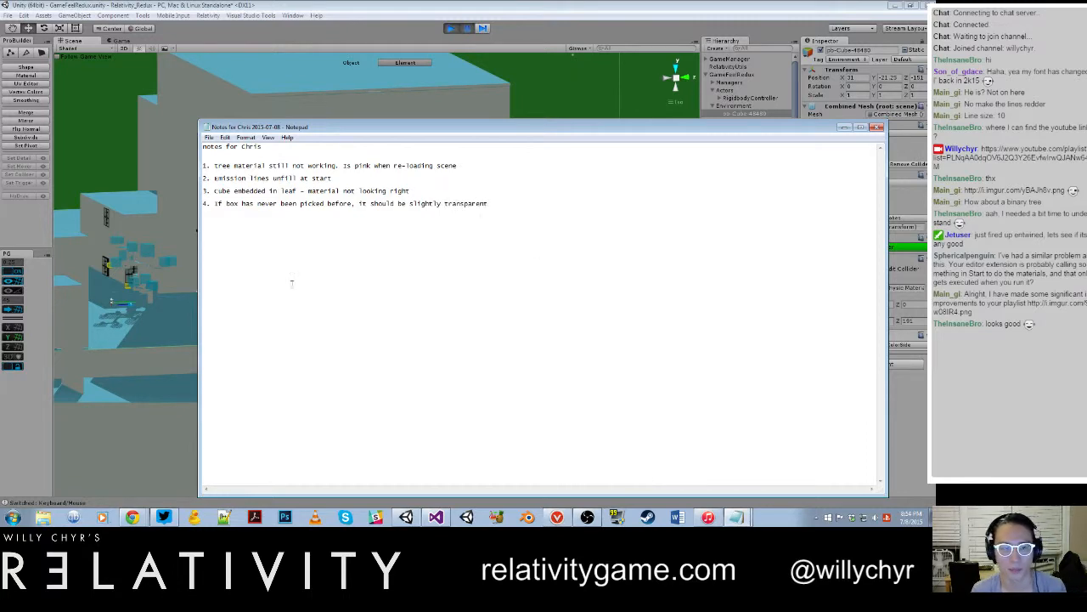
pyautogui.click(208, 137)
pyautogui.click(217, 175)
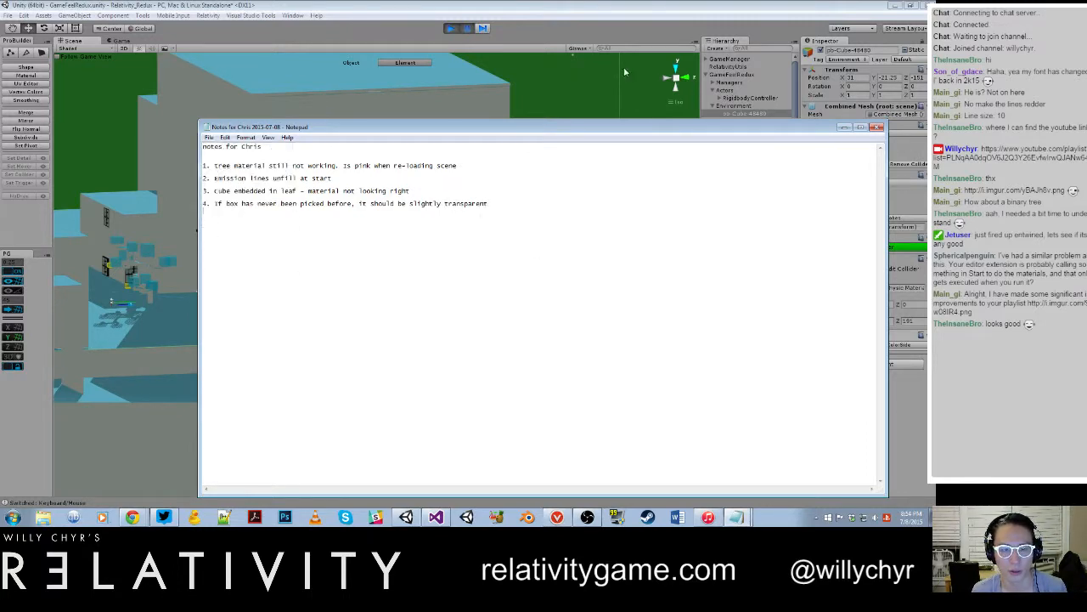
# Step: Resume the play-test, examine the cube on the blue floor and those embedded in the blue tree, and pause the game
pyautogui.click(512, 113)
pyautogui.hotkey('ctrl', 'shift', 'p')
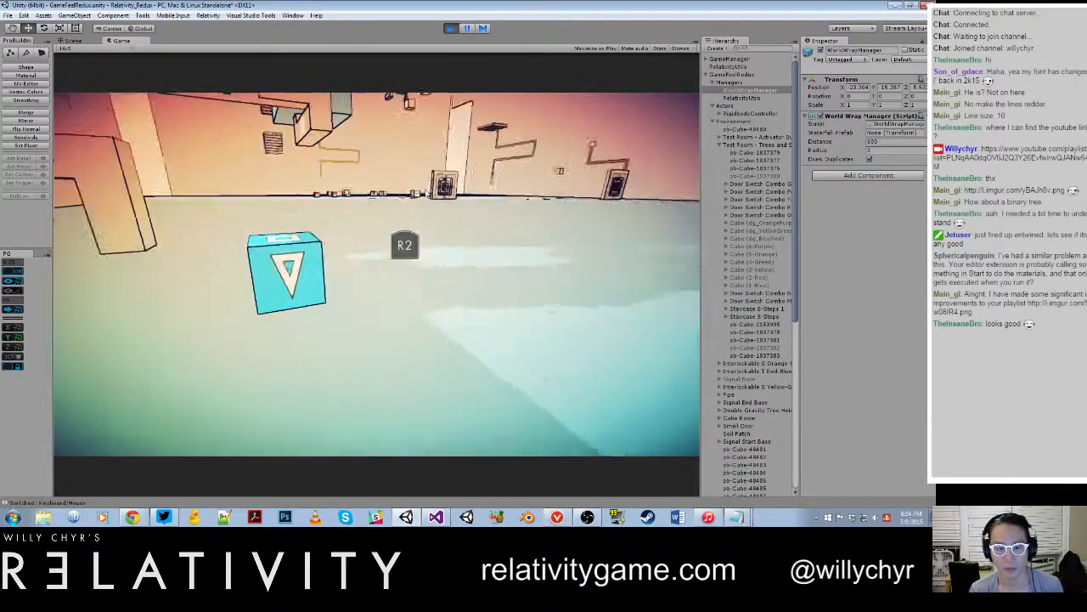
pyautogui.press('w')
pyautogui.press('space')
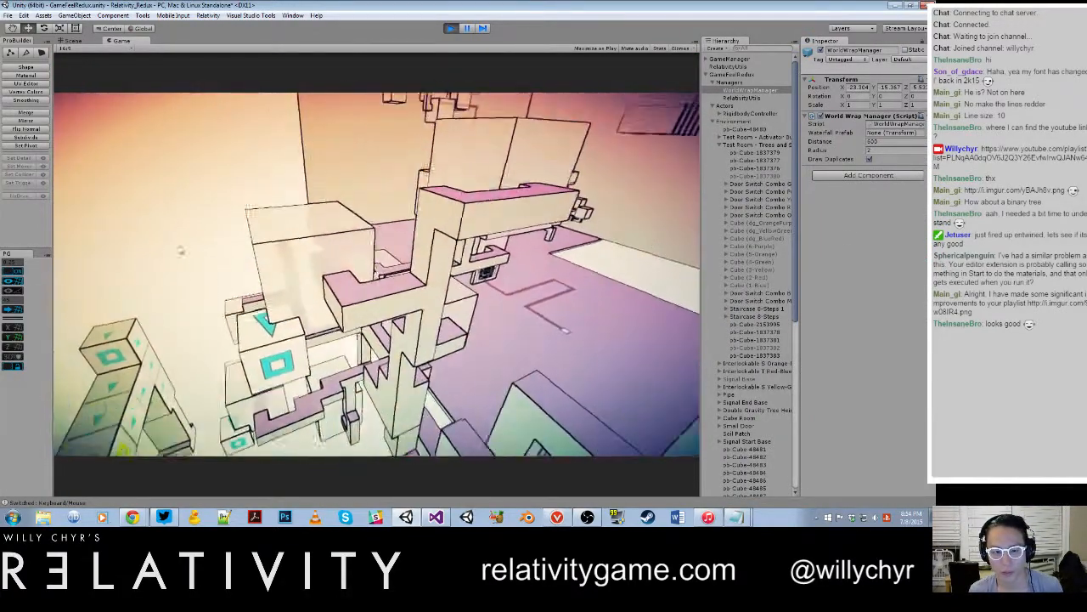
pyautogui.press('space')
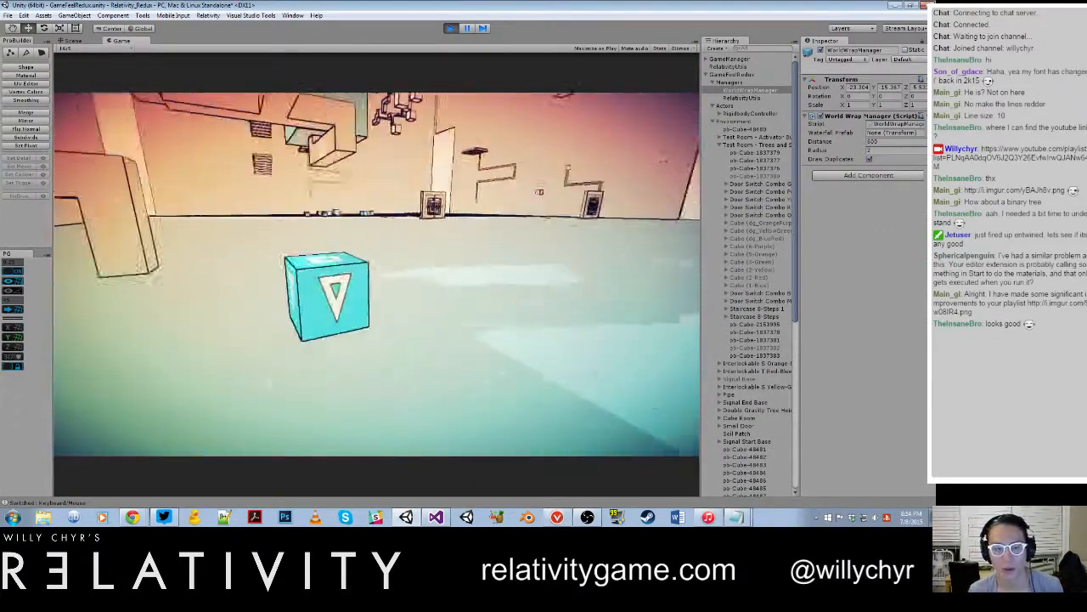
pyautogui.press('s')
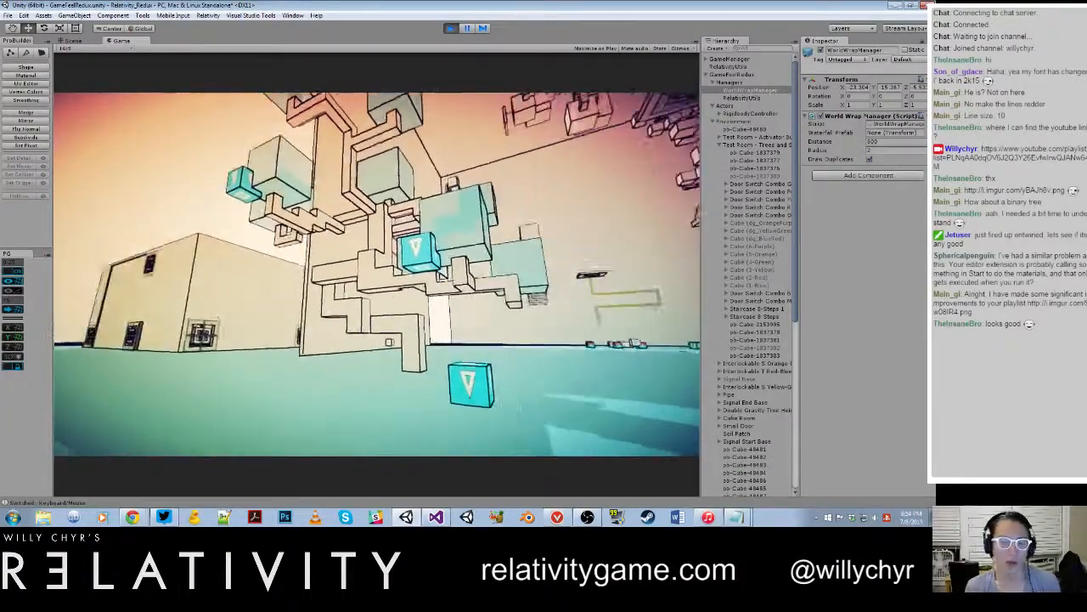
pyautogui.press('w')
pyautogui.press('s')
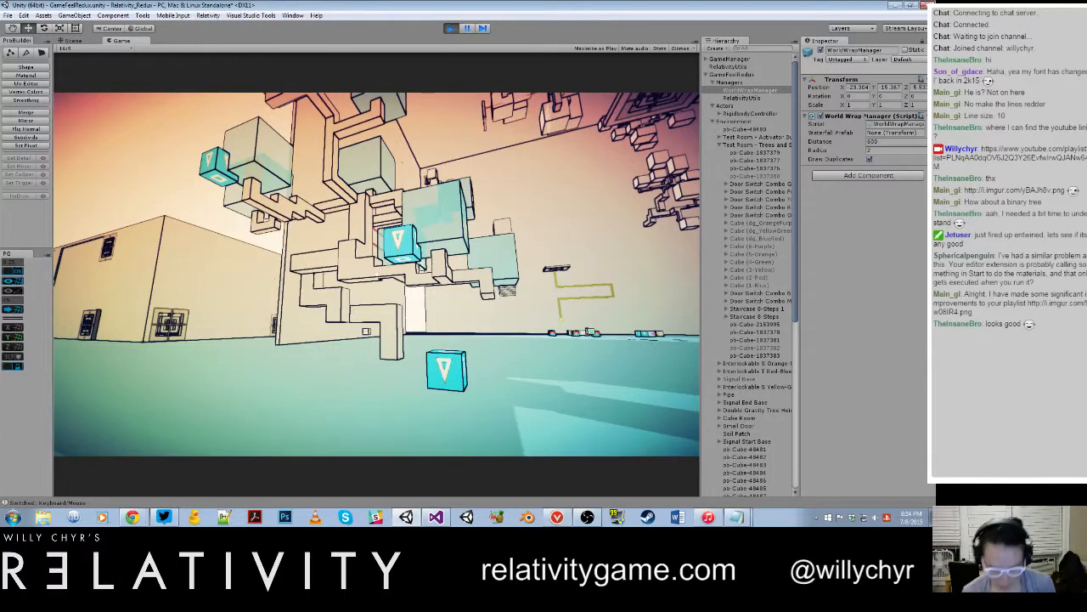
pyautogui.hotkey('ctrl', 'shift', 'p')
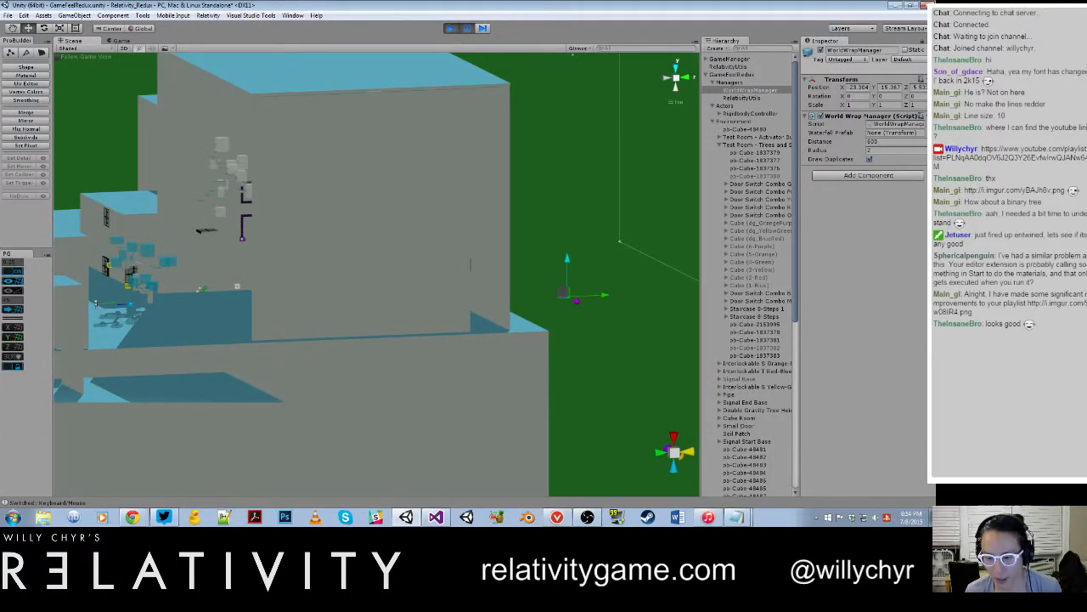
# Step: Reword bug note 4 in Notepad as "If box has been picked once, it should grow by slightly transparent all subsequent times"
pyautogui.click(737, 516)
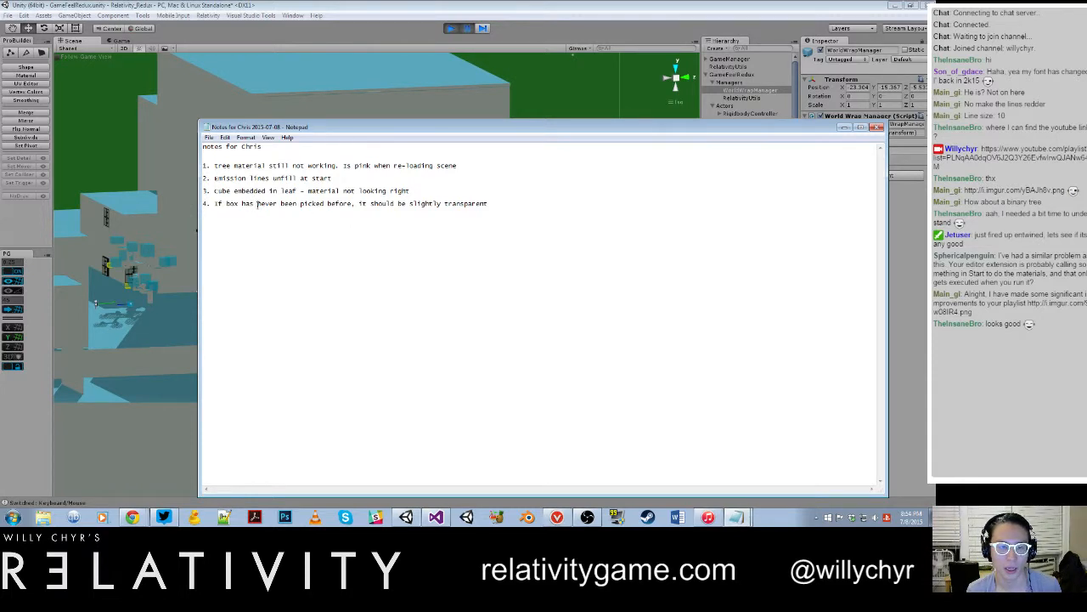
pyautogui.moveTo(257, 203); pyautogui.dragTo(355, 204)
pyautogui.write('been pic')
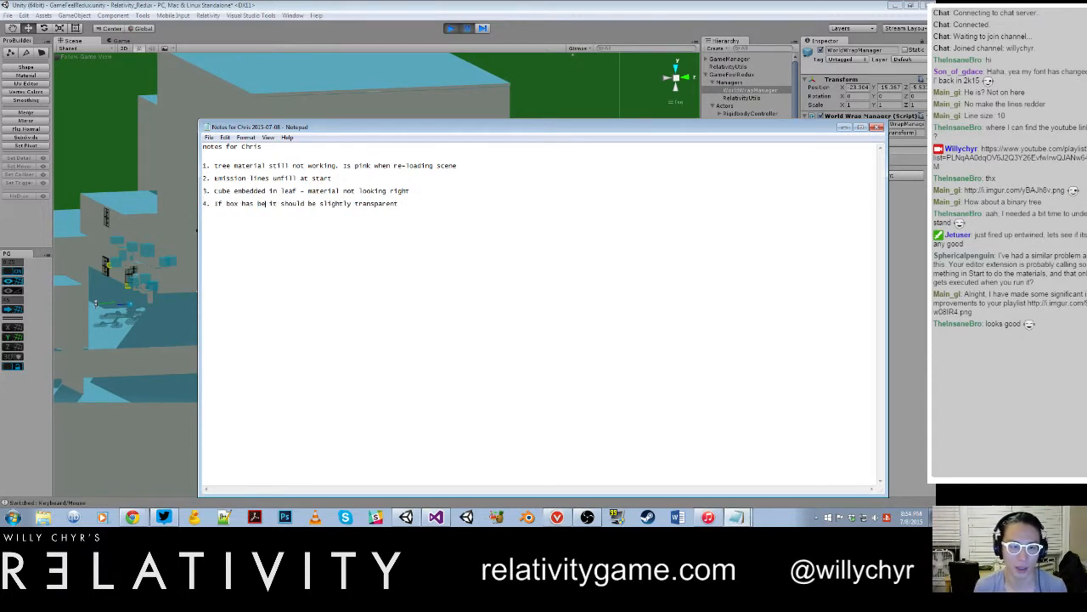
pyautogui.write('k')
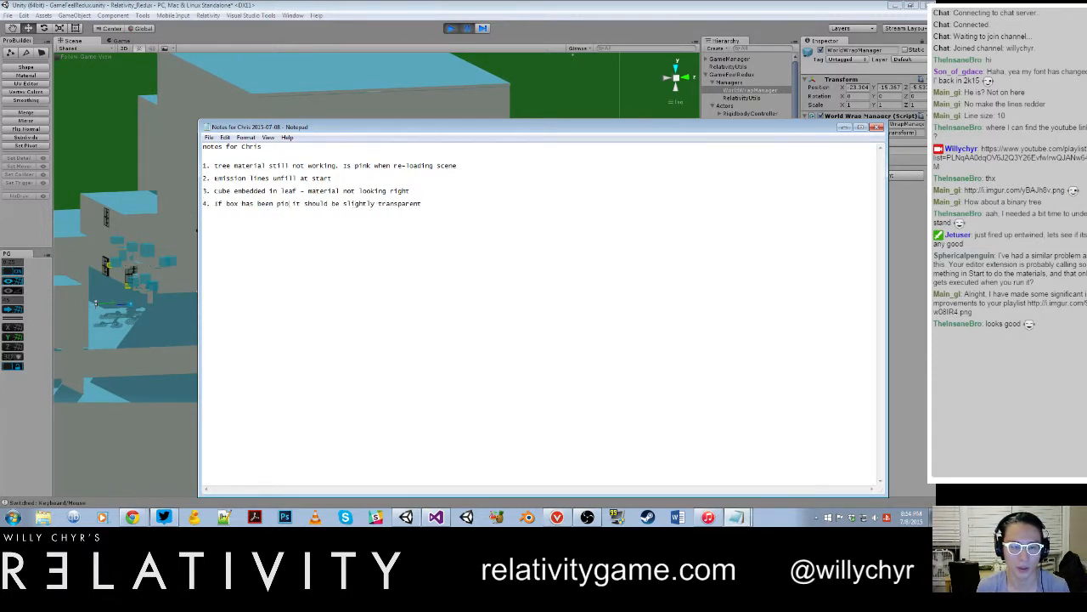
pyautogui.write('ed once,')
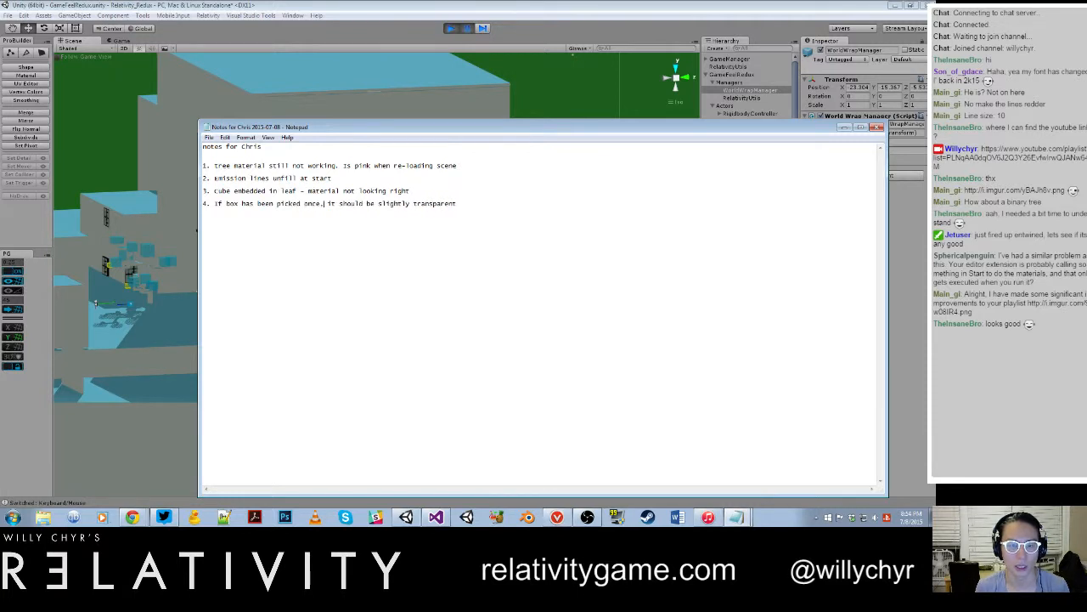
pyautogui.moveTo(369, 212); pyautogui.dragTo(463, 212)
pyautogui.press('BackSpace')
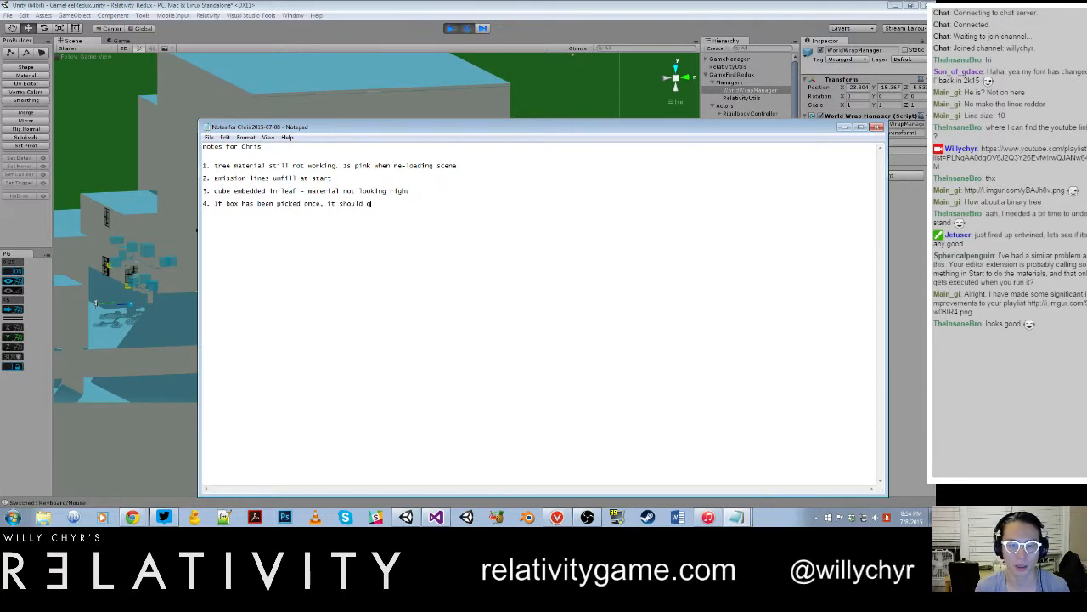
pyautogui.write('grop by slightly transpa')
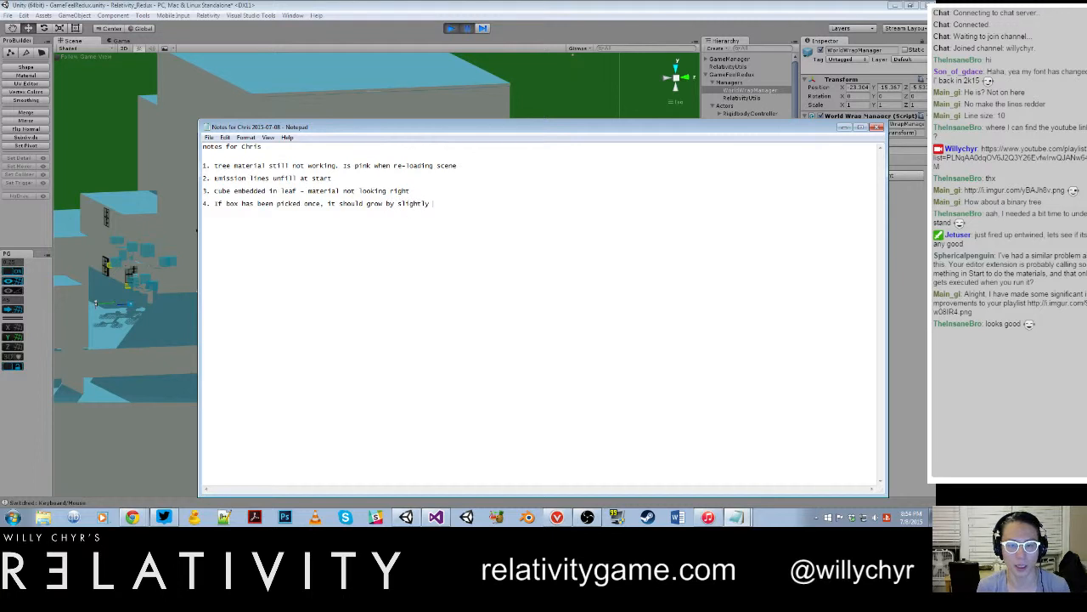
pyautogui.write('rent all subseq')
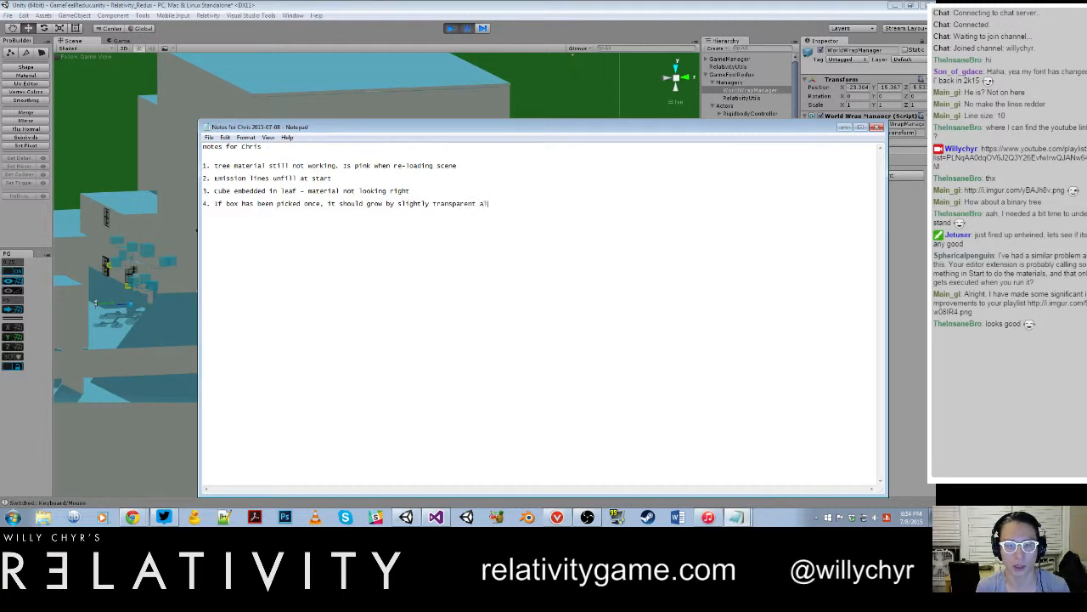
pyautogui.write('u')
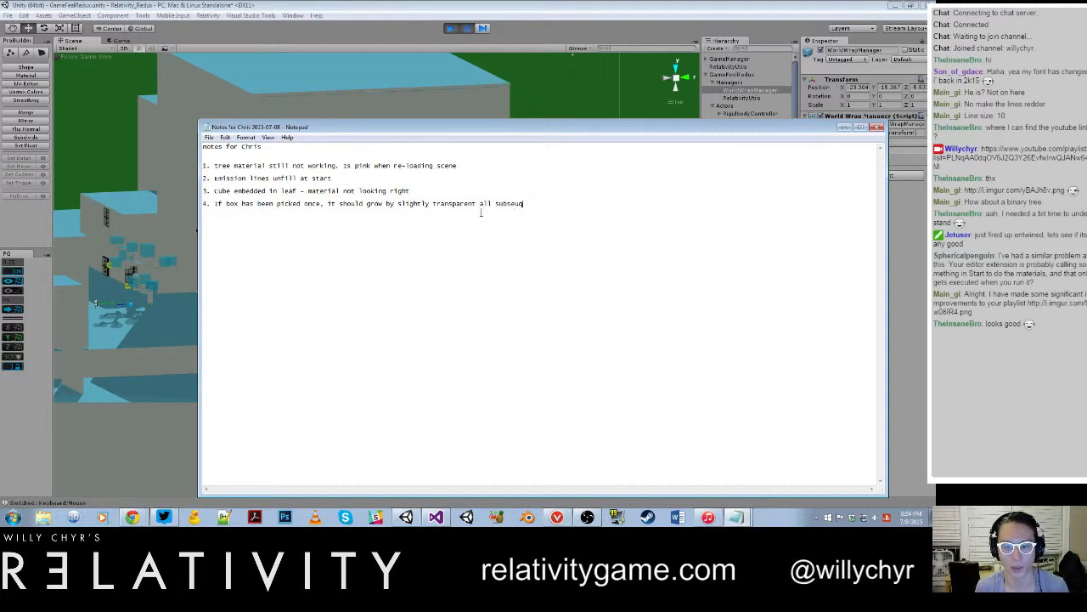
pyautogui.write('ent times')
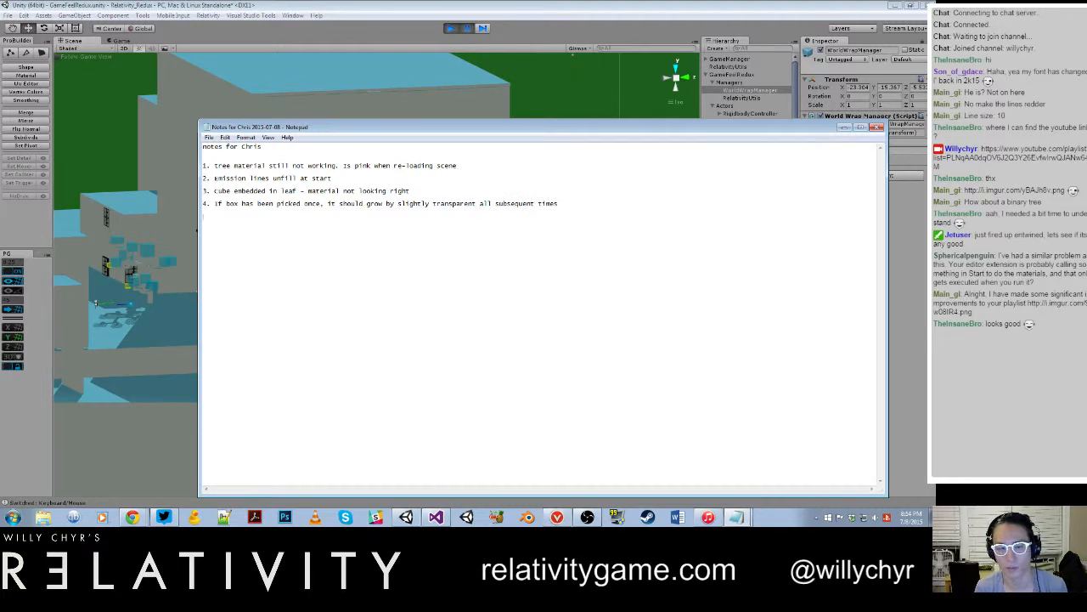
# Step: Switch back to Unity, resume the play-test, and compare the blue cube on the floor with those embedded in the blue tree
pyautogui.click(393, 108)
pyautogui.hotkey('ctrl', 'shift', 'p')
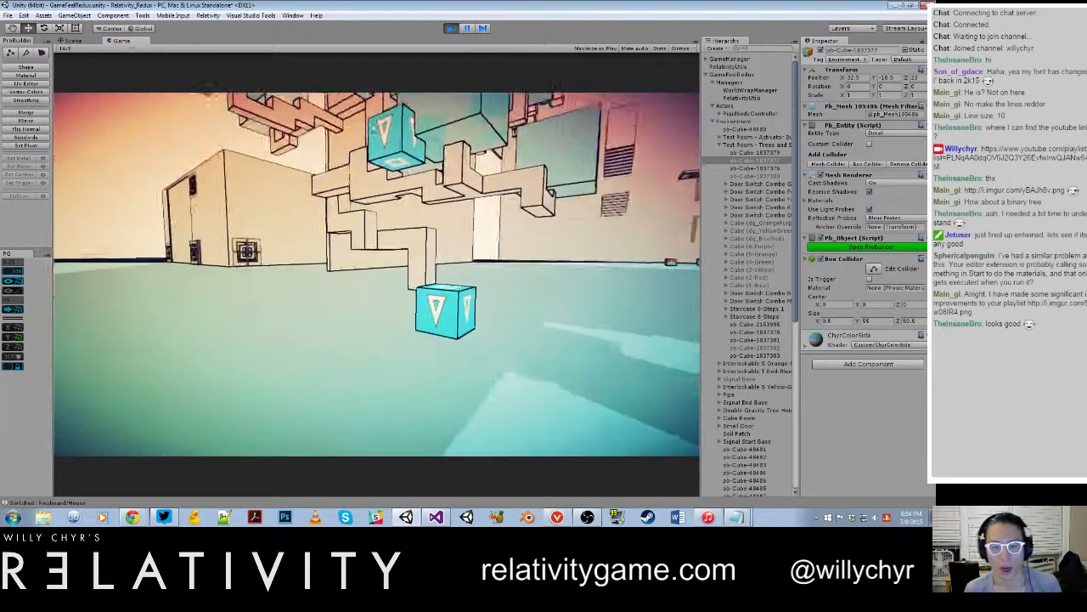
pyautogui.press('w')
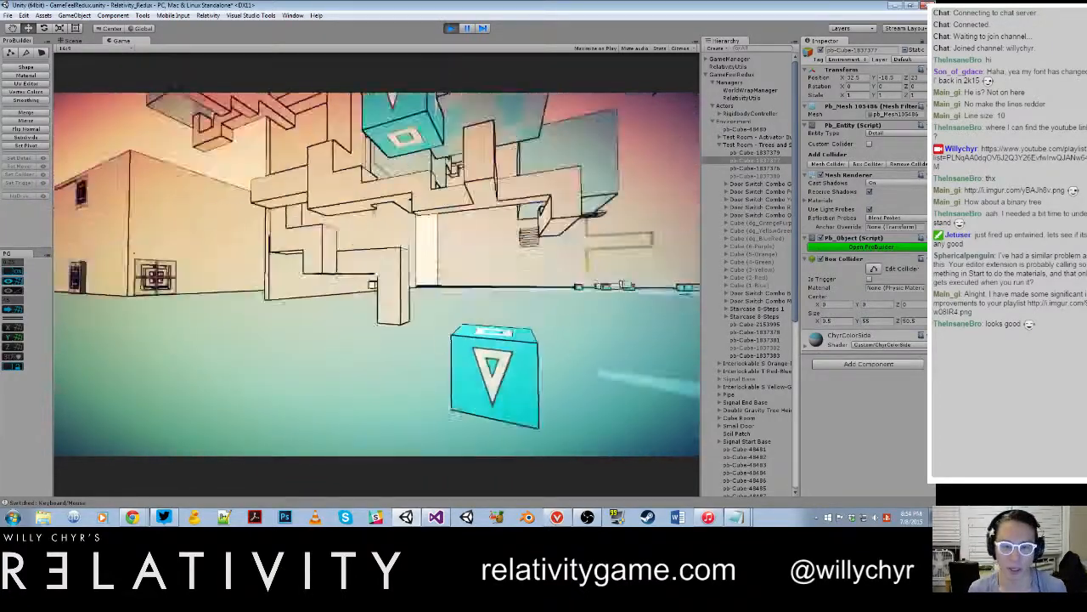
pyautogui.press('s')
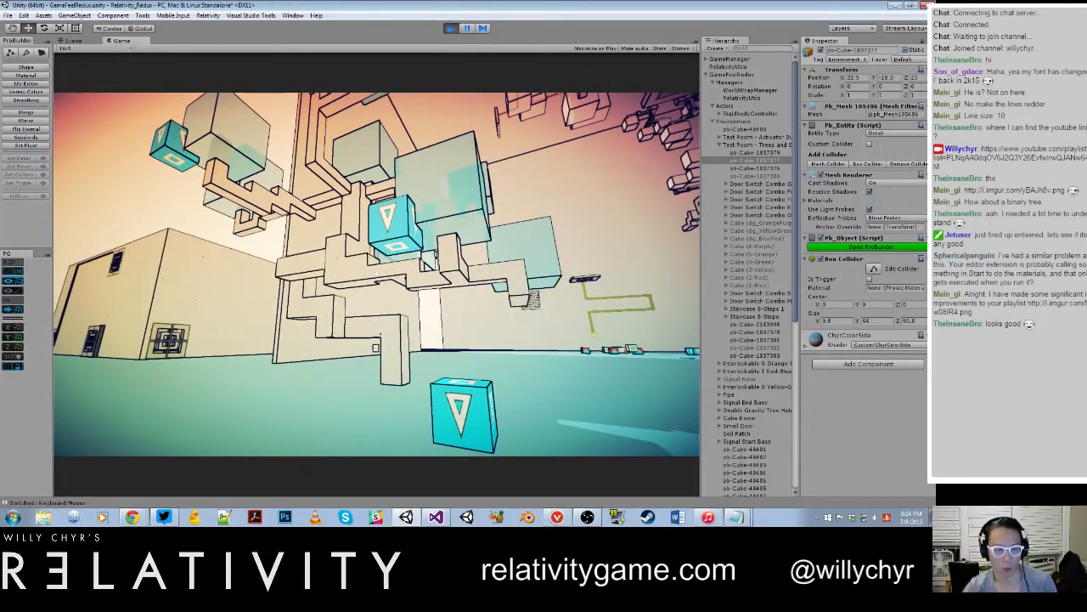
pyautogui.press('s')
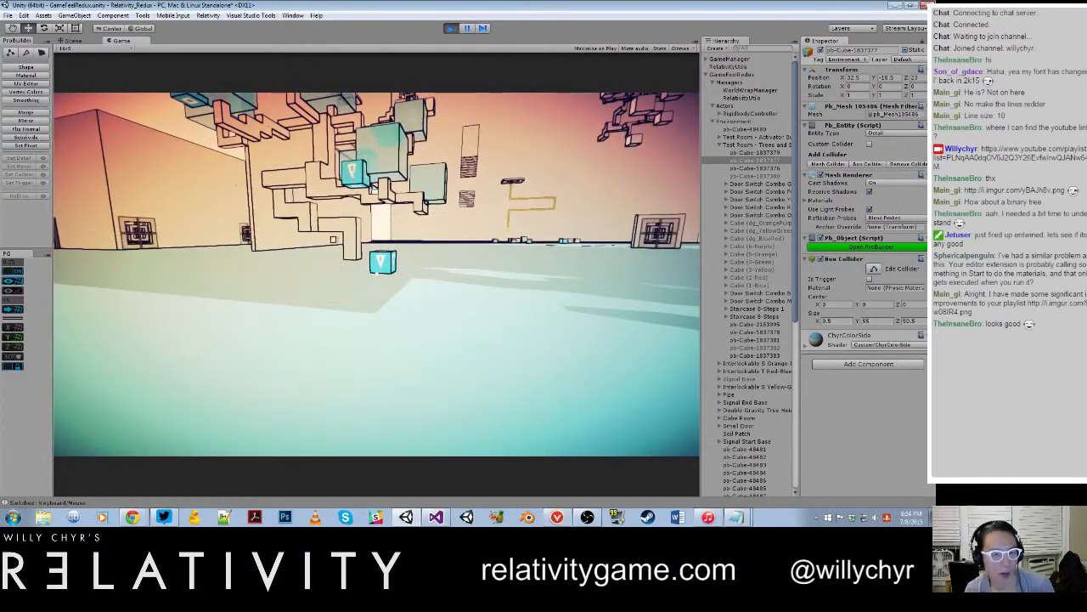
pyautogui.press('w')
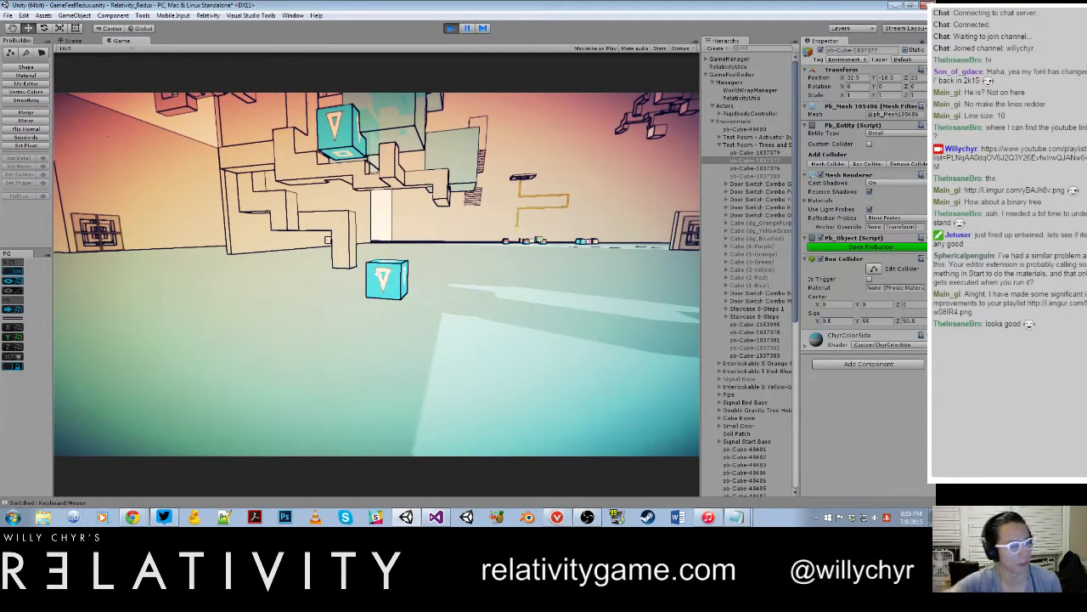
pyautogui.press('w')
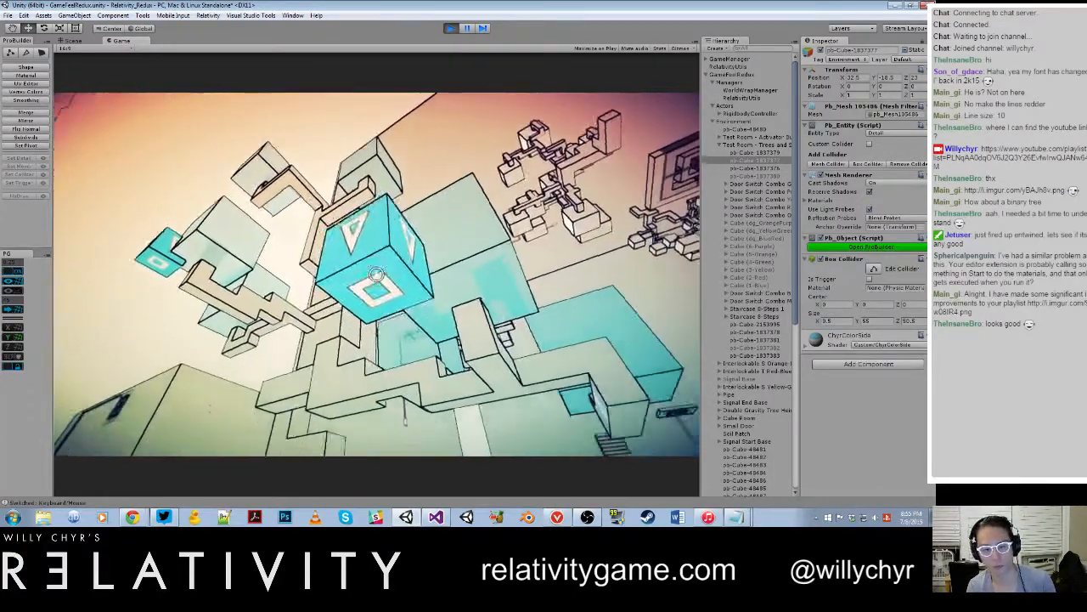
pyautogui.press('s')
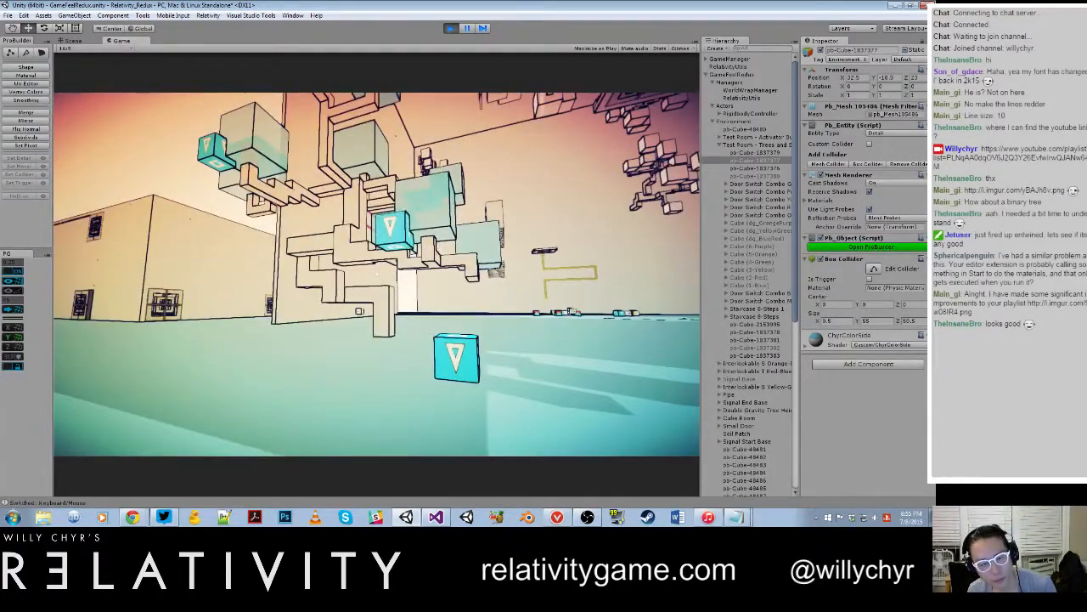
# Step: Move toward and away from the loose blue cube on the floor to inspect its look up close
pyautogui.press('w')
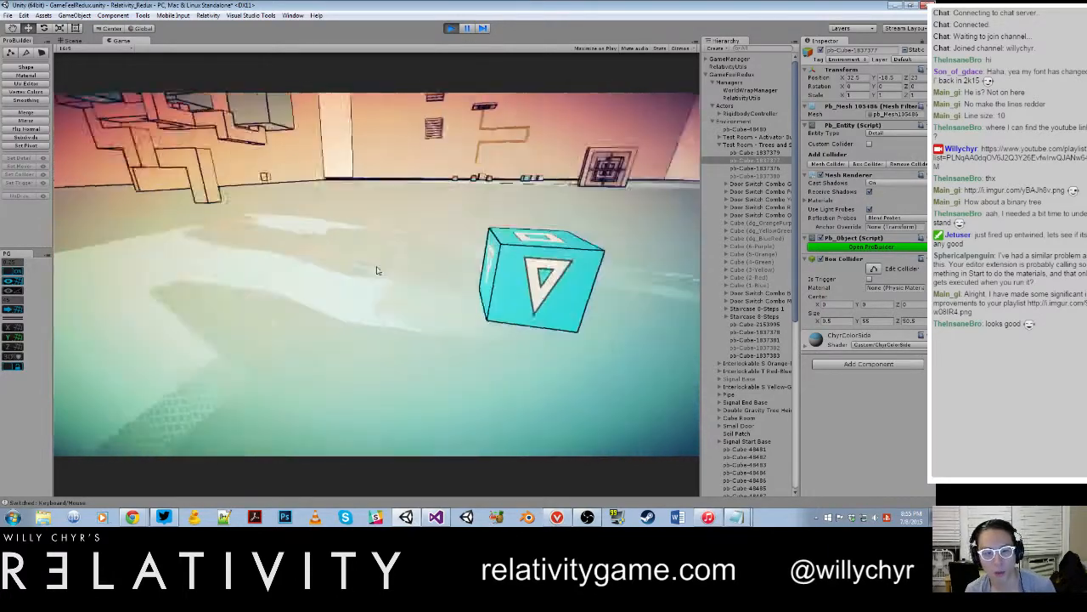
pyautogui.press('s')
pyautogui.press('w')
pyautogui.press('w')
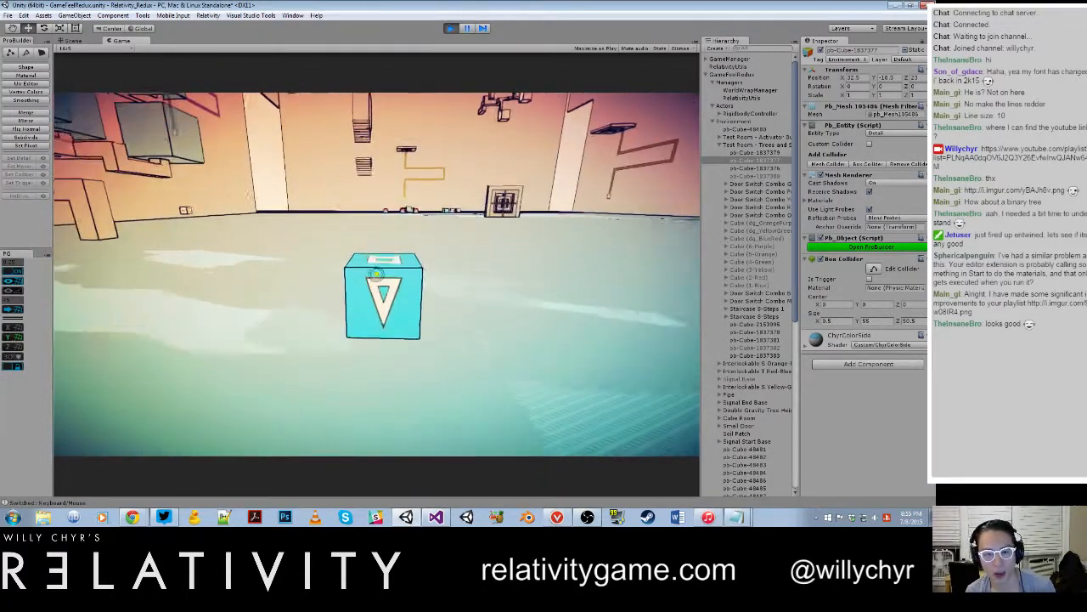
pyautogui.press('s')
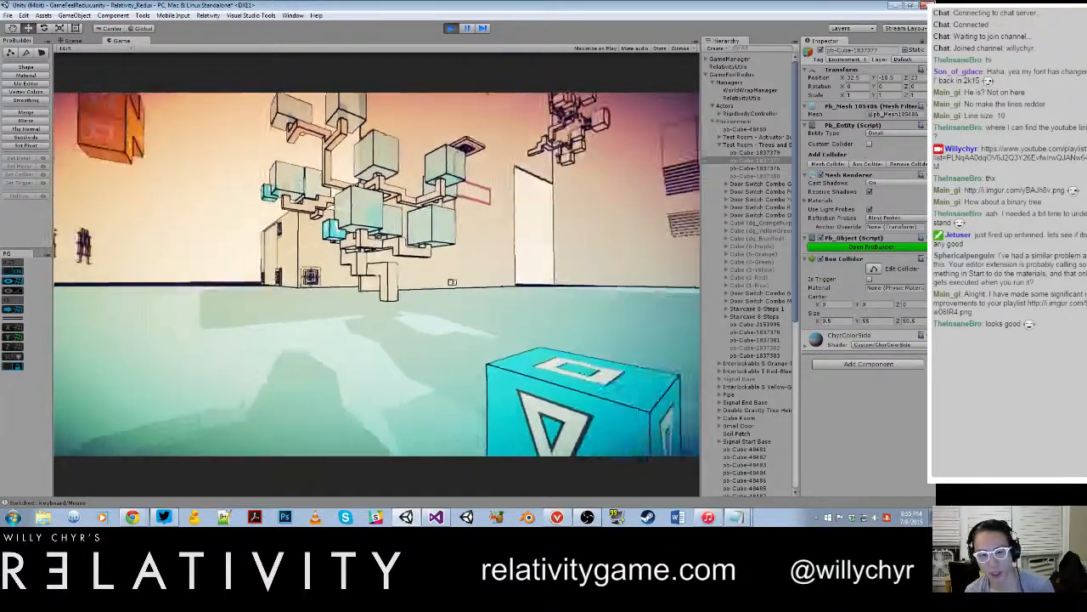
pyautogui.press('w')
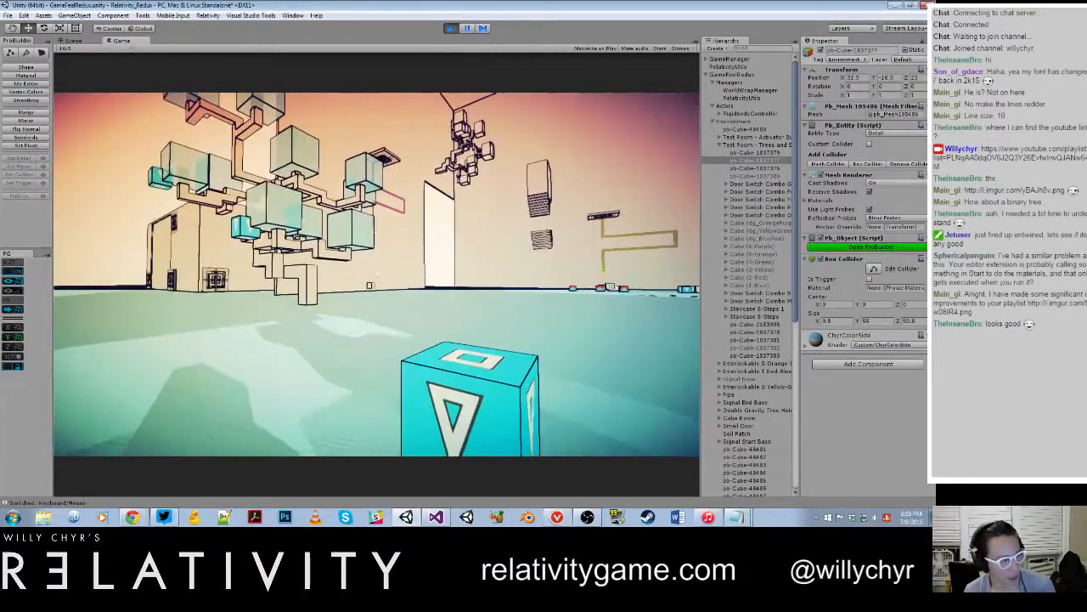
pyautogui.press('s')
pyautogui.press('w')
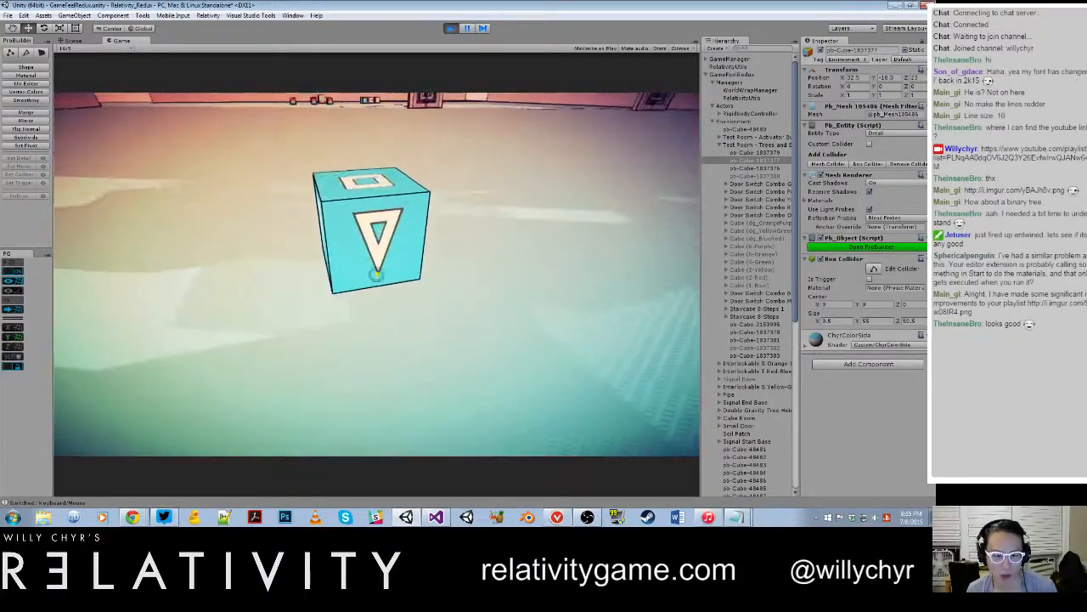
pyautogui.press('s')
pyautogui.press('d')
pyautogui.press('a')
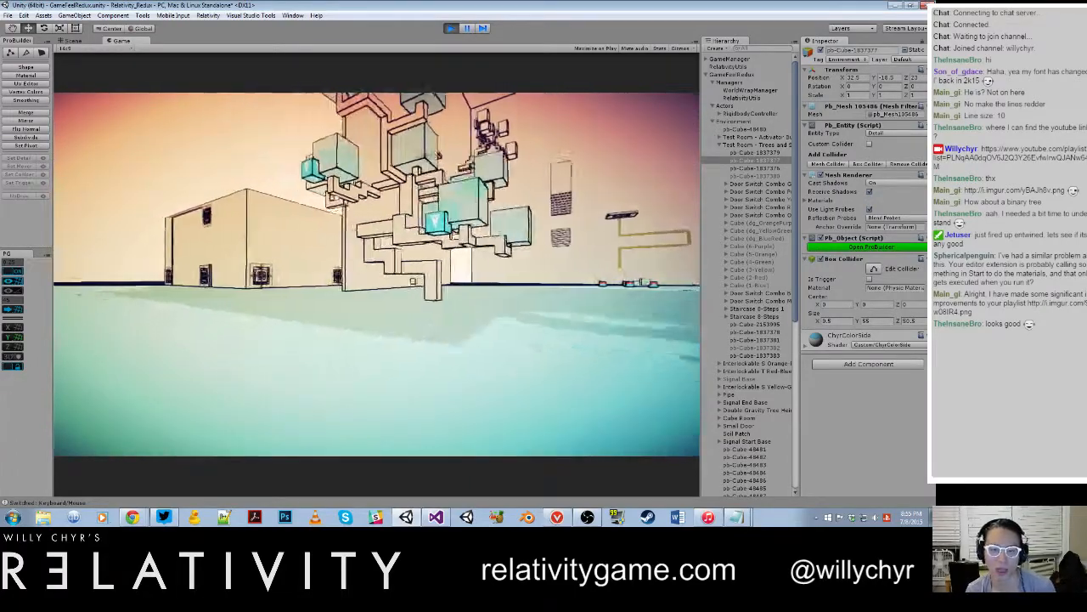
# Step: Walk beneath the blue tree to examine the cube attached to its leaf, and try interacting with a blue cube up close
pyautogui.press('s')
pyautogui.press('a')
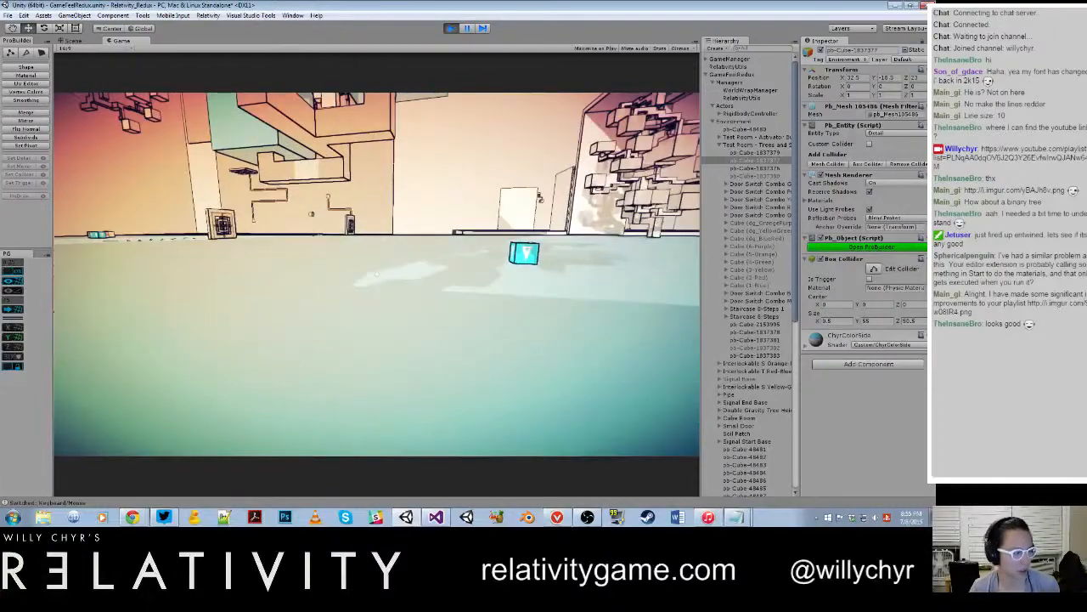
pyautogui.press('w')
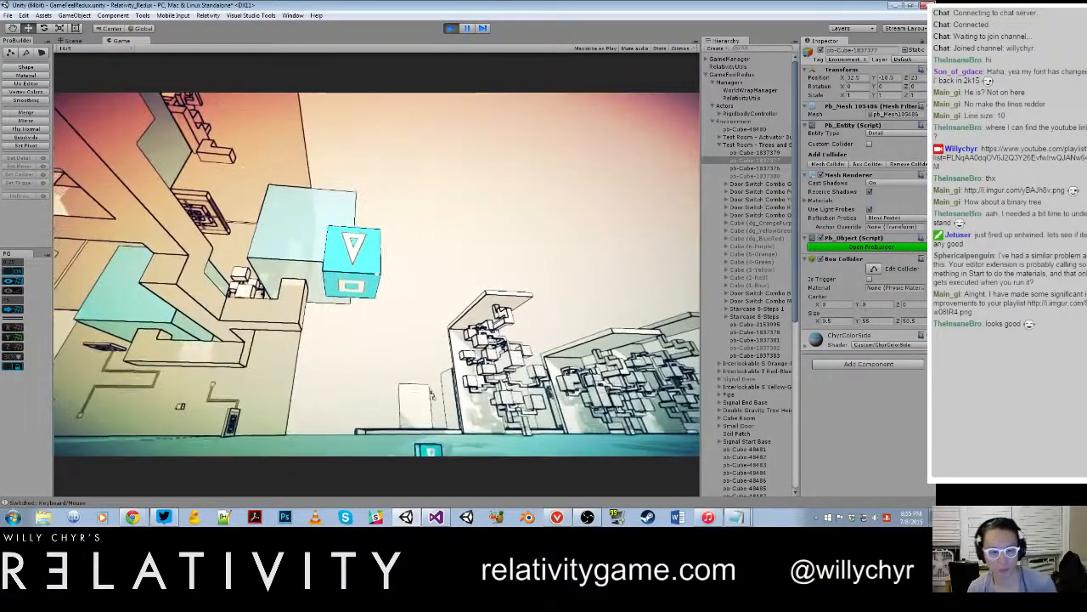
pyautogui.press('s')
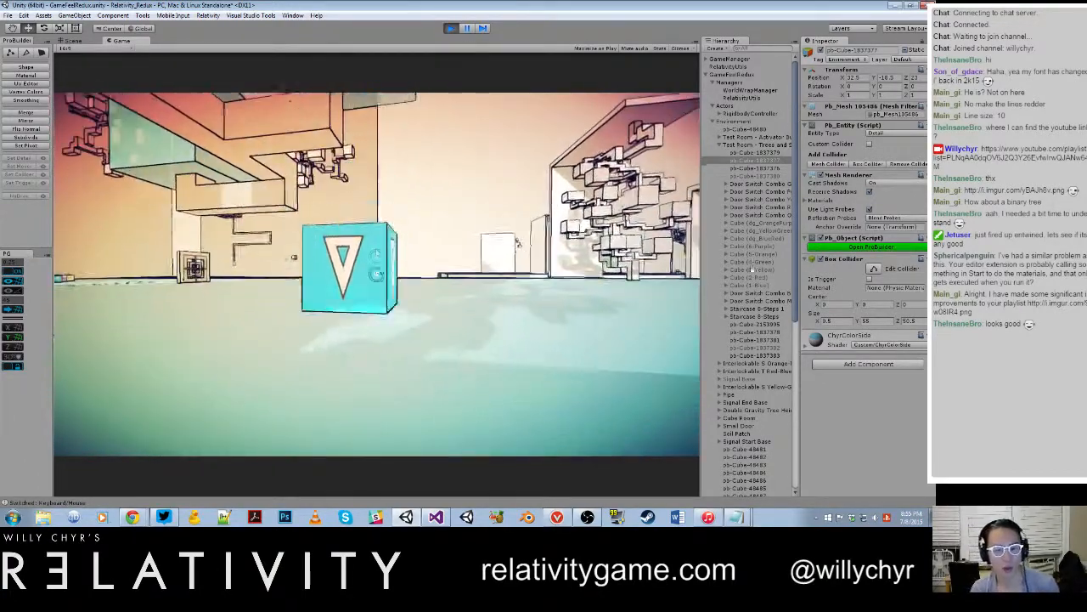
pyautogui.press('e')
# Step: Walk across the blue floor toward the uncolored trees in the wall alcoves to view them
pyautogui.press('w')
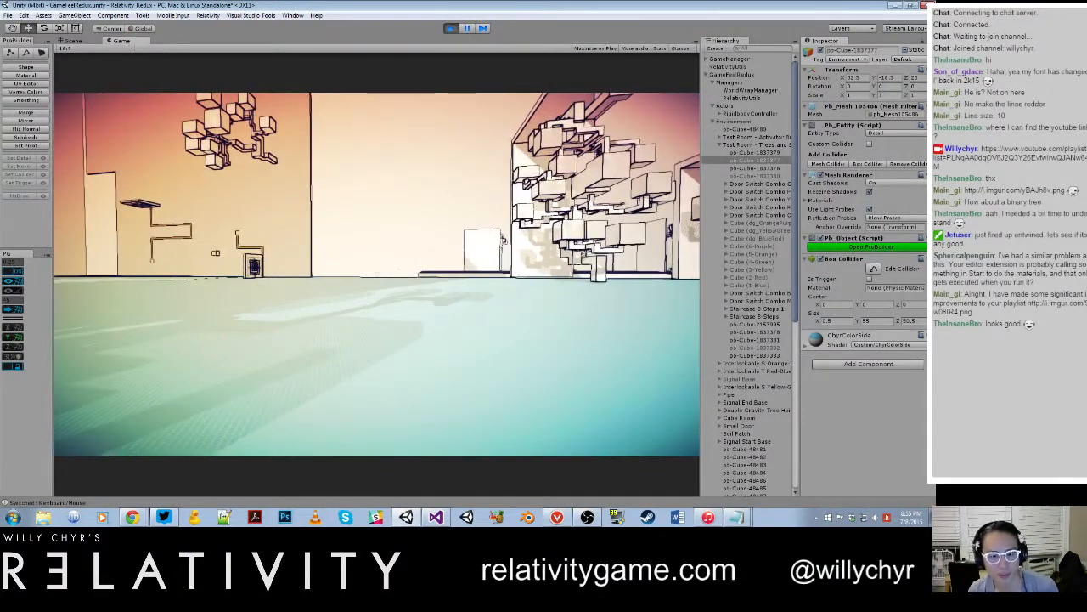
pyautogui.press('d')
pyautogui.press('a')
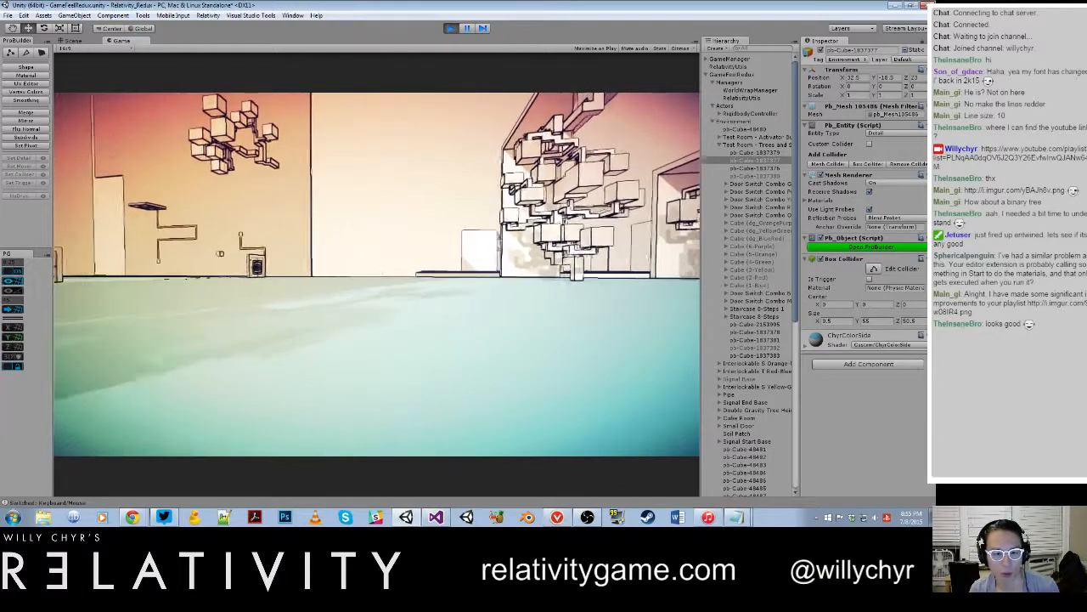
pyautogui.press('d')
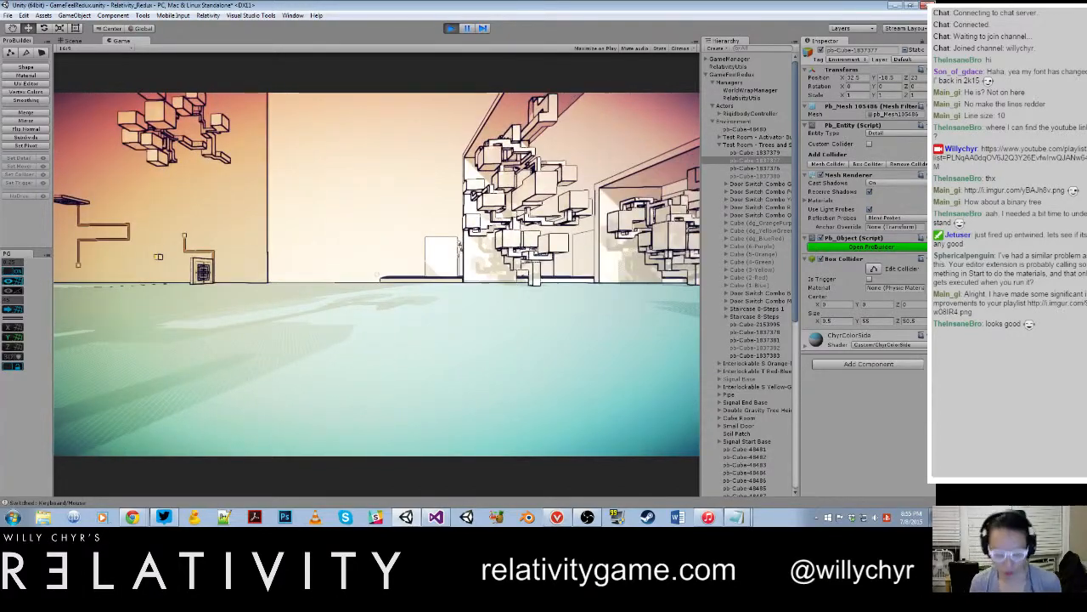
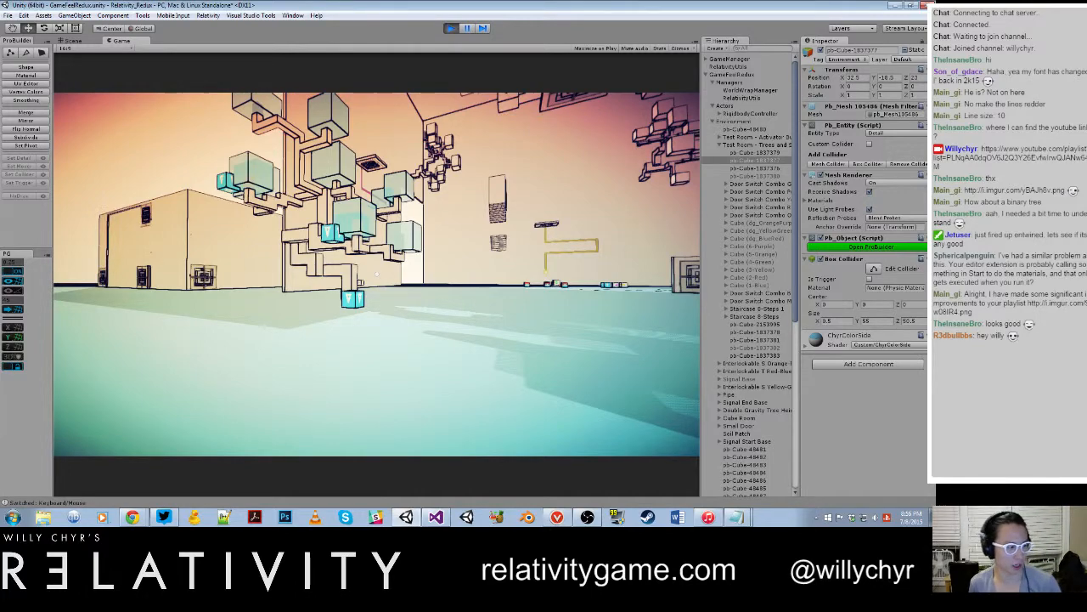
# Step: Walk up to the blue tree to view its attached cubes and the loose floor cube, and stop the play-test
pyautogui.press('w')
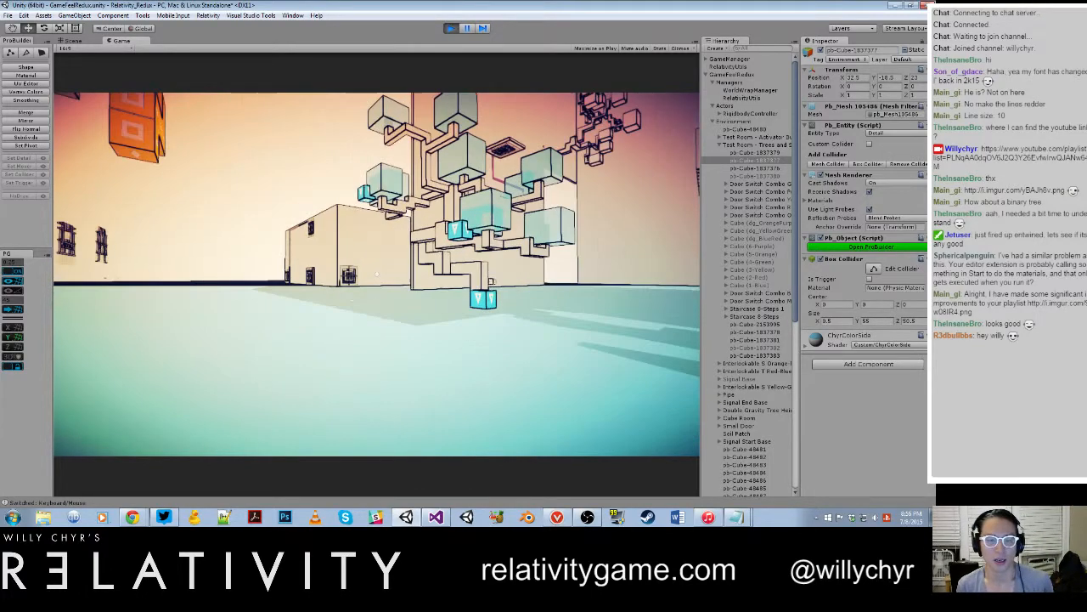
pyautogui.press('w')
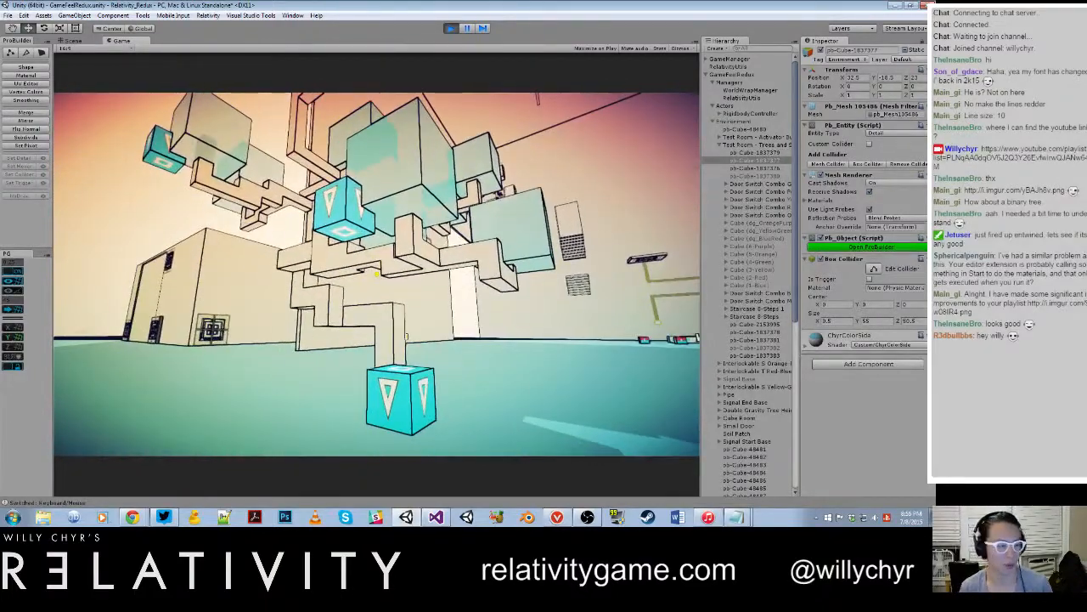
pyautogui.press('w')
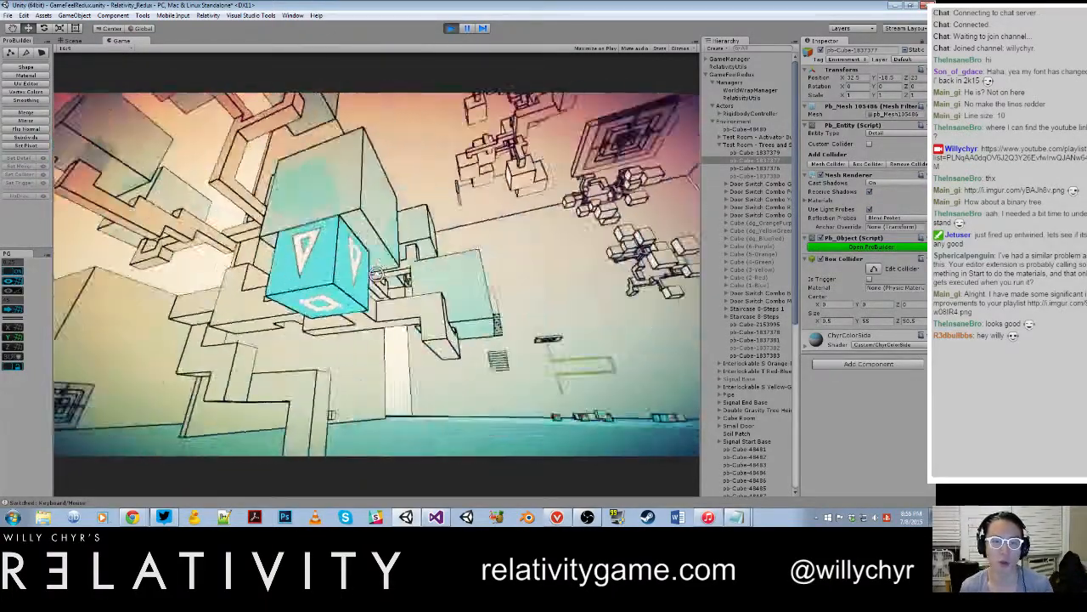
pyautogui.press('s')
pyautogui.press('w')
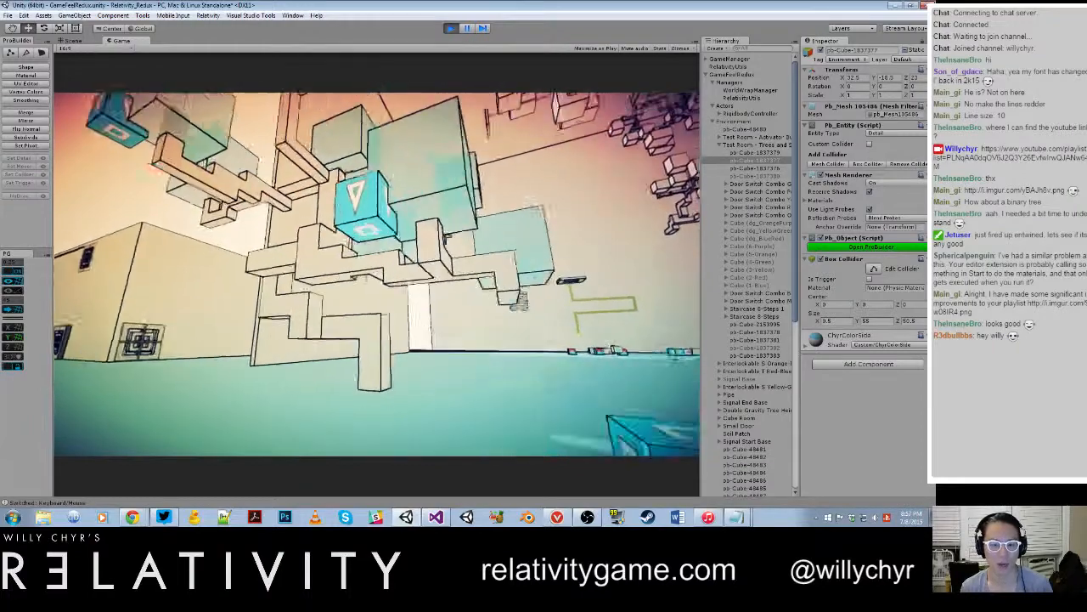
pyautogui.press('s')
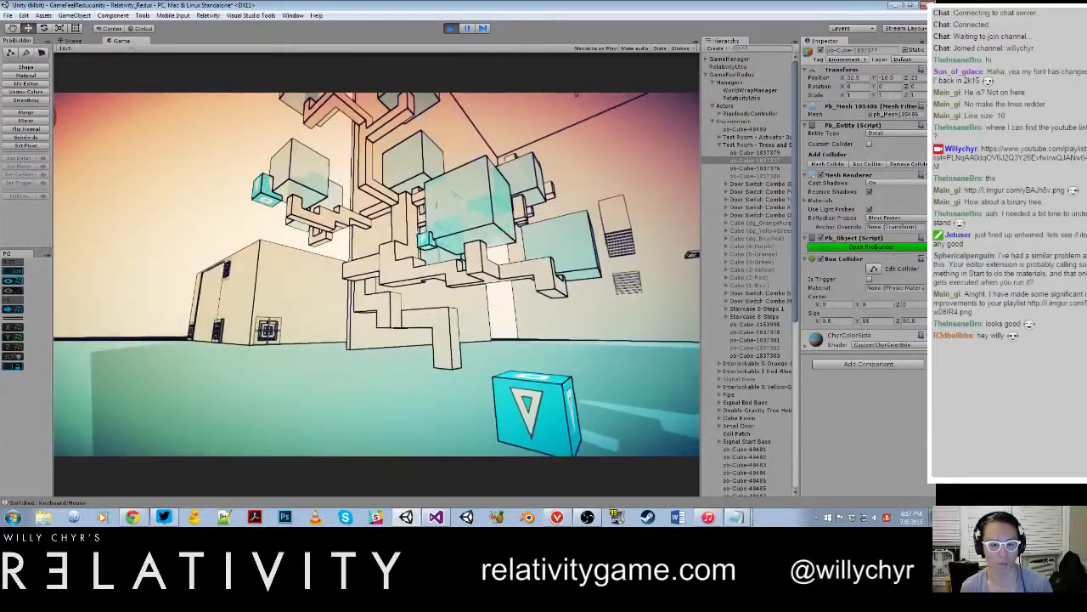
pyautogui.hotkey('ctrl', 'p')
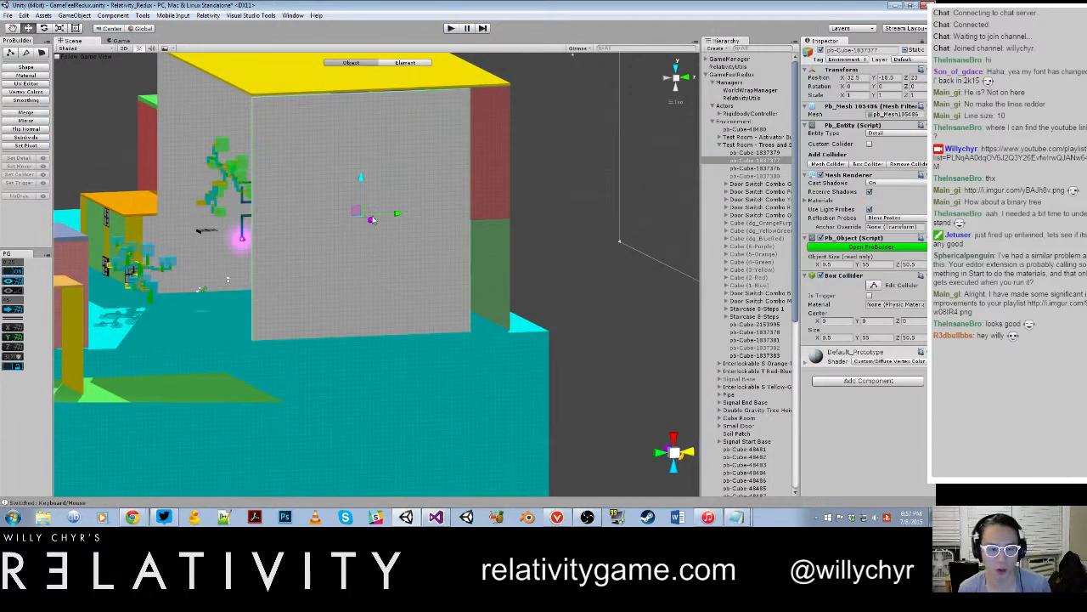
# Step: Locate the blue gravity tree in the scene and select the cube spawner marker without a drop point on its lower branch
pyautogui.scroll(-3, 474, 289)
pyautogui.click(498, 286)
pyautogui.scroll(5, 377, 276)
pyautogui.moveTo(247, 268); pyautogui.dragTo(476, 272, button='middle')
pyautogui.keyDown('alt'); pyautogui.moveTo(476, 271); pyautogui.dragTo(579, 286); pyautogui.keyUp('alt')
pyautogui.moveTo(289, 395); pyautogui.dragTo(475, 208, button='middle')
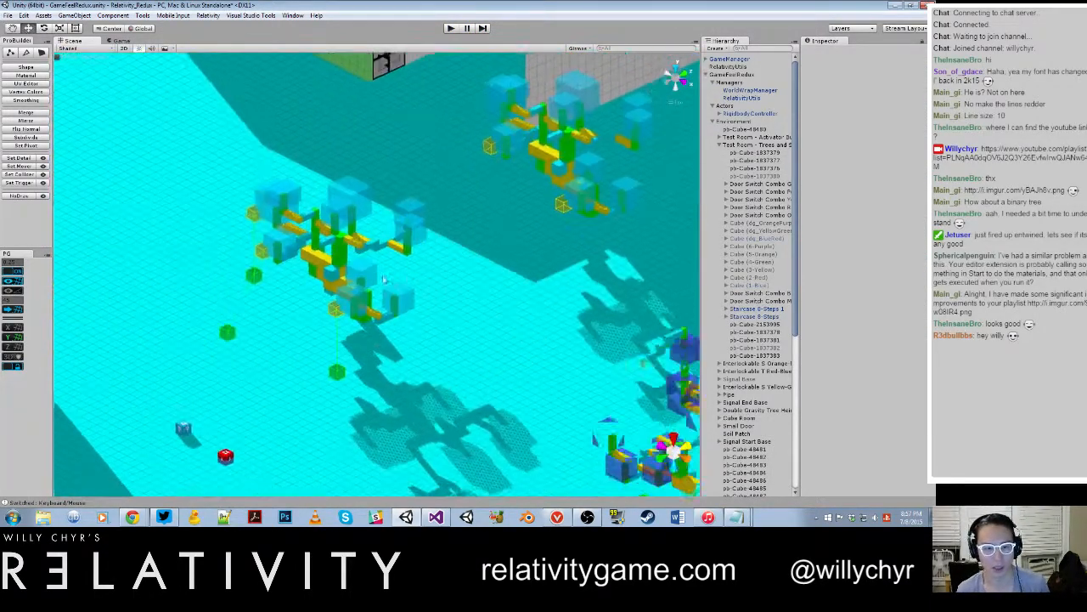
pyautogui.keyDown('alt'); pyautogui.moveTo(221, 229); pyautogui.dragTo(325, 291); pyautogui.keyUp('alt')
pyautogui.moveTo(325, 291); pyautogui.dragTo(316, 243, button='middle')
pyautogui.scroll(4, 316, 243)
pyautogui.moveTo(457, 245); pyautogui.dragTo(346, 245, button='middle')
pyautogui.keyDown('alt'); pyautogui.moveTo(346, 245); pyautogui.dragTo(284, 204); pyautogui.keyUp('alt')
pyautogui.click(397, 232)
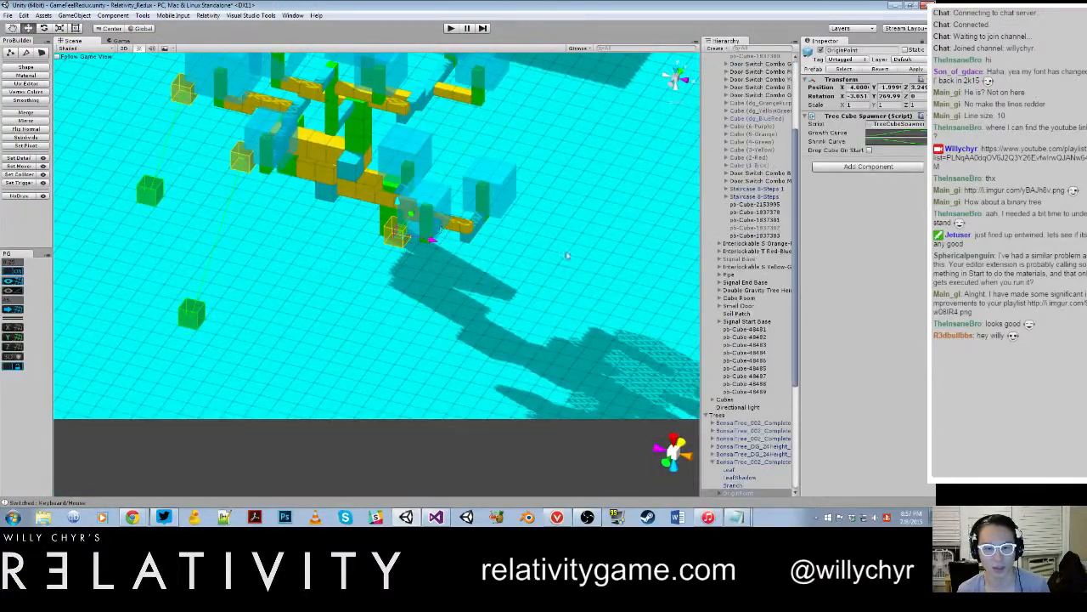
# Step: Frame the spawner's parent BonsaiTree_002 object in the scene and select its first OriginPoint child
pyautogui.doubleClick(739, 463)
pyautogui.scroll(6, 384, 400)
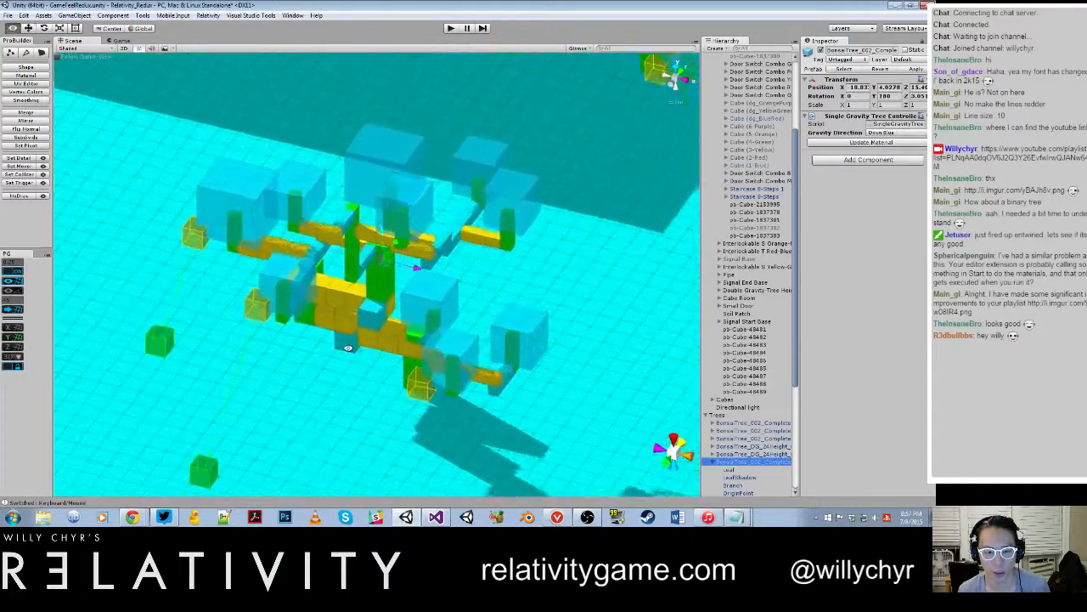
pyautogui.moveTo(381, 409); pyautogui.dragTo(358, 226, button='middle')
pyautogui.scroll(-6, 359, 226)
pyautogui.keyDown('alt'); pyautogui.moveTo(388, 275); pyautogui.dragTo(432, 242); pyautogui.keyUp('alt')
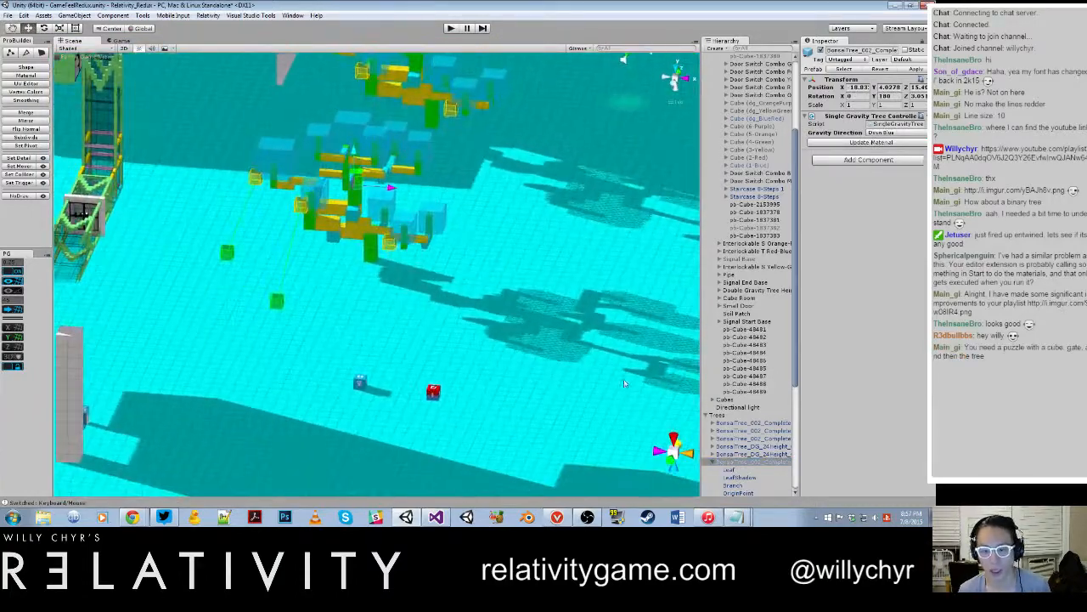
pyautogui.scroll(-3, 736, 484)
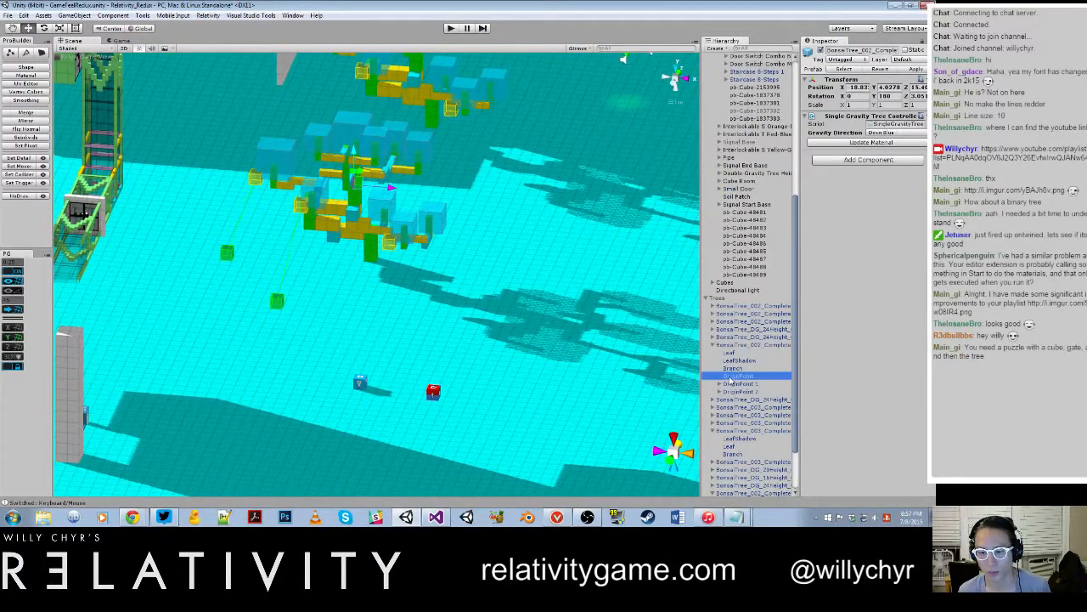
pyautogui.click(730, 377)
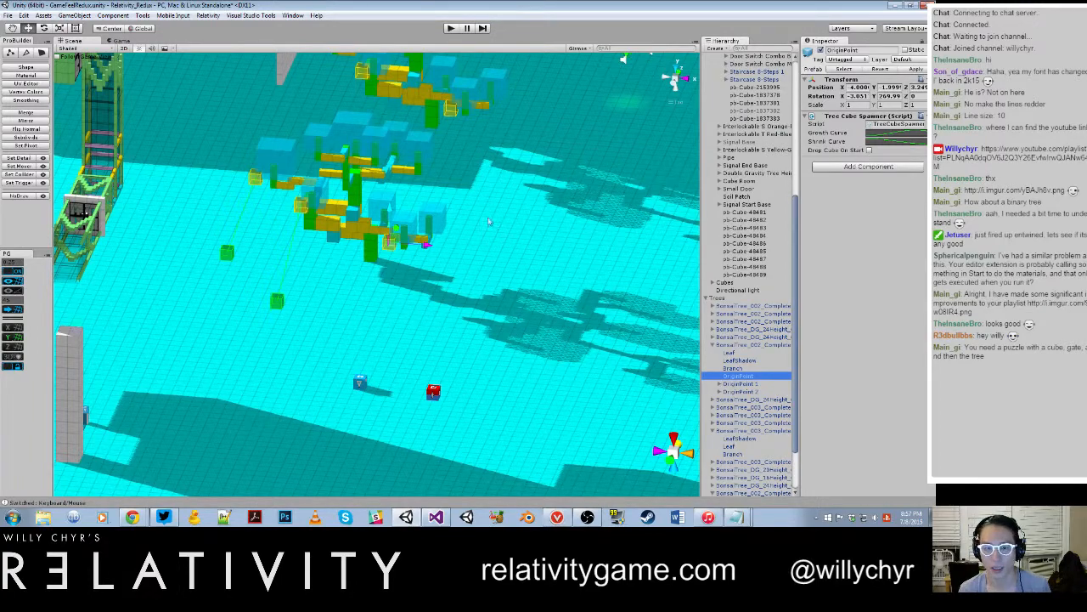
# Step: Examine the tree's cube spawner markers and their linked drop points on the floor from several angles
pyautogui.scroll(8, 489, 222)
pyautogui.keyDown('alt'); pyautogui.moveTo(544, 140); pyautogui.dragTo(502, 168); pyautogui.keyUp('alt')
pyautogui.moveTo(502, 168); pyautogui.dragTo(438, 238, button='middle')
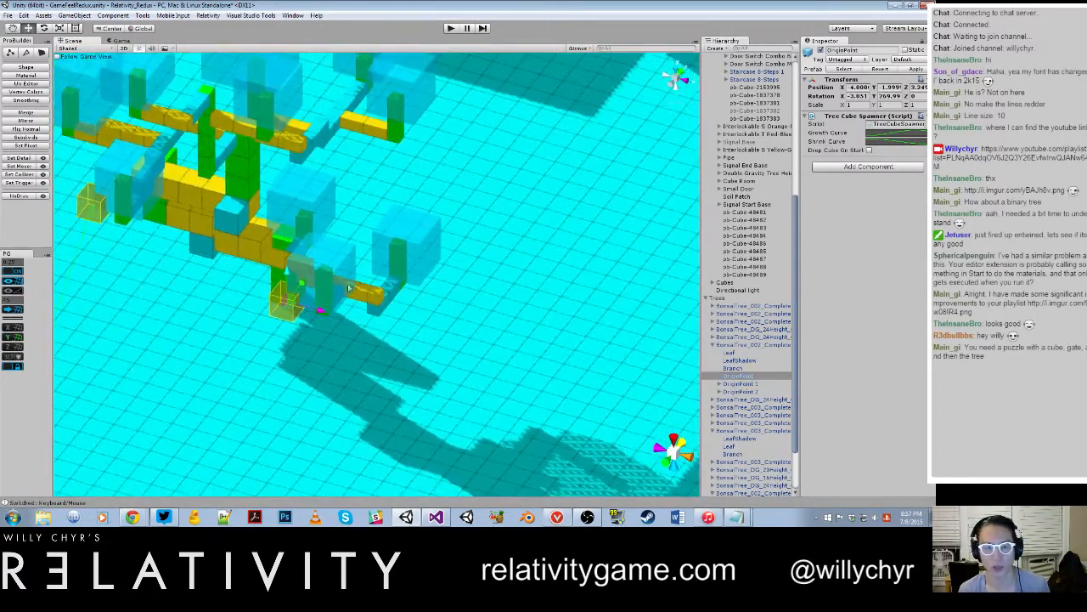
pyautogui.keyDown('alt'); pyautogui.moveTo(348, 289); pyautogui.dragTo(265, 307); pyautogui.keyUp('alt')
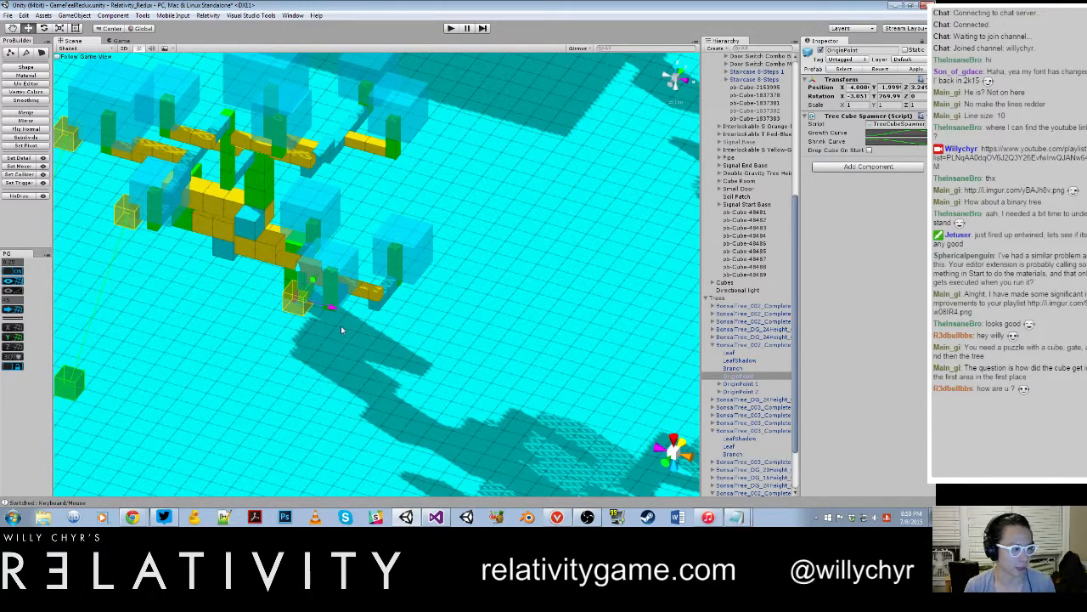
pyautogui.scroll(-10, 338, 290)
pyautogui.keyDown('alt'); pyautogui.moveTo(338, 291); pyautogui.dragTo(408, 278); pyautogui.keyUp('alt')
pyautogui.scroll(5, 380, 299)
pyautogui.scroll(3, 381, 297)
pyautogui.moveTo(412, 247); pyautogui.dragTo(386, 329, button='middle')
pyautogui.scroll(3, 387, 329)
pyautogui.keyDown('alt'); pyautogui.moveTo(387, 329); pyautogui.dragTo(284, 335); pyautogui.keyUp('alt')
pyautogui.moveTo(284, 335); pyautogui.dragTo(395, 350, button='middle')
pyautogui.scroll(2, 395, 350)
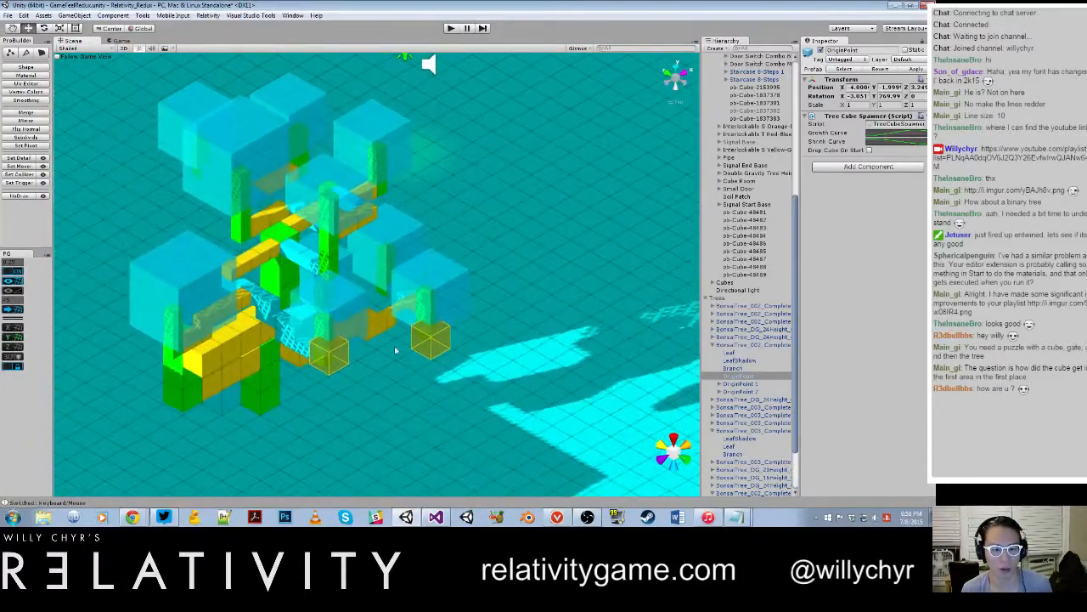
pyautogui.keyDown('alt'); pyautogui.moveTo(337, 355); pyautogui.dragTo(347, 354); pyautogui.keyUp('alt')
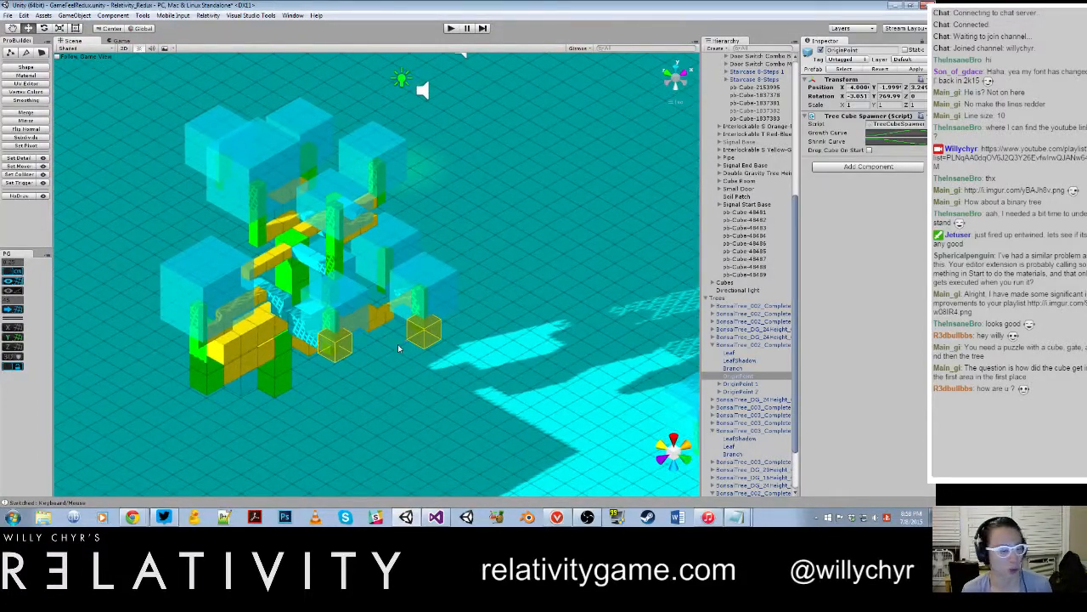
pyautogui.scroll(-6, 447, 325)
pyautogui.moveTo(510, 399); pyautogui.dragTo(268, 222, button='middle')
pyautogui.scroll(3, 268, 222)
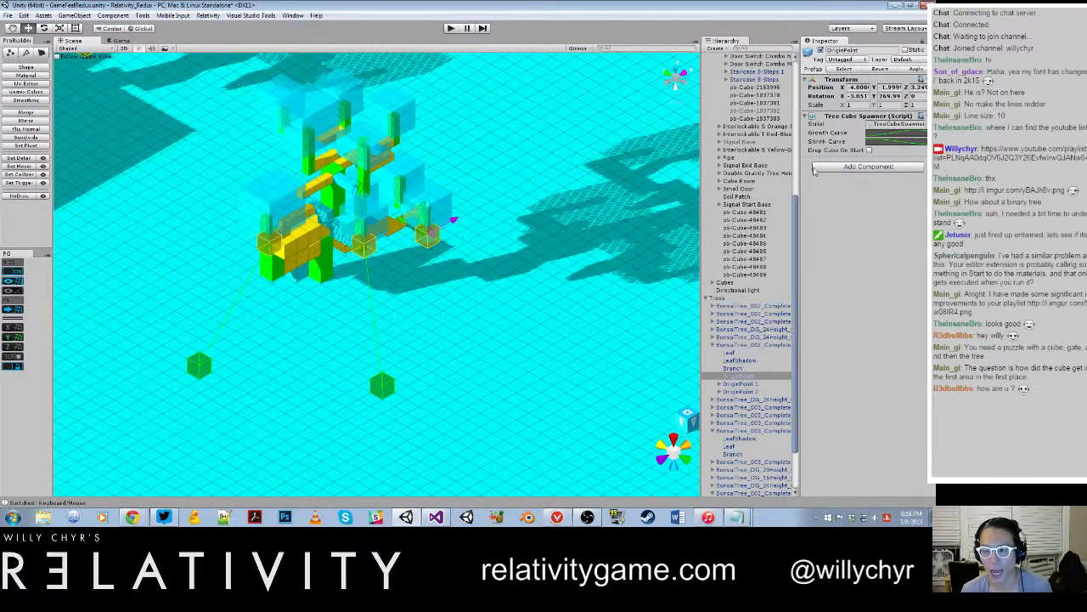
# Step: Enable Drop Cube On Start for the selected OriginPoint and create its spawn point GameObject
pyautogui.click(869, 150)
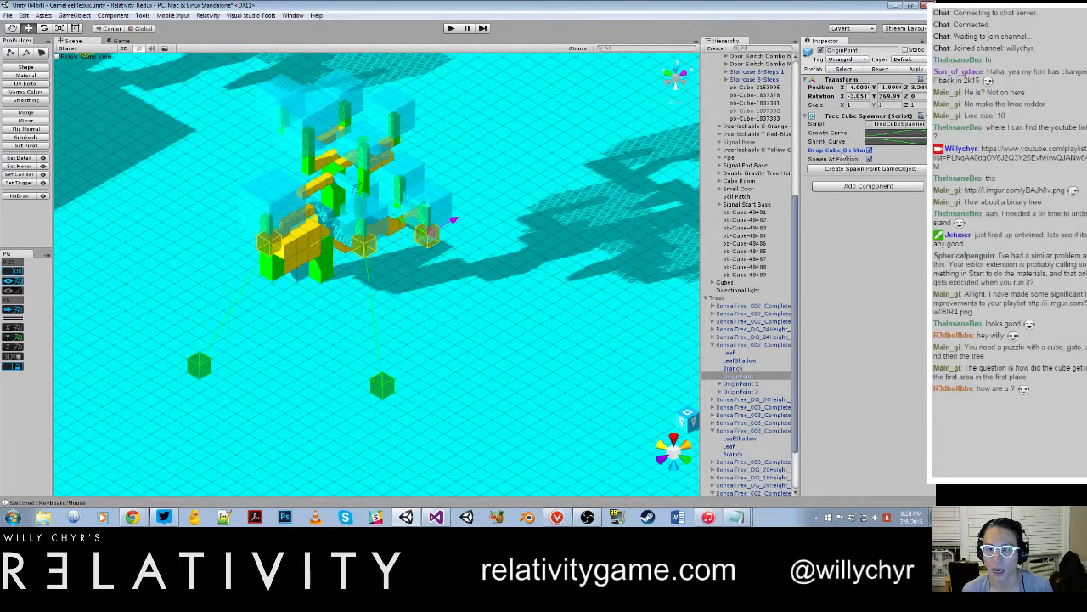
pyautogui.click(869, 150)
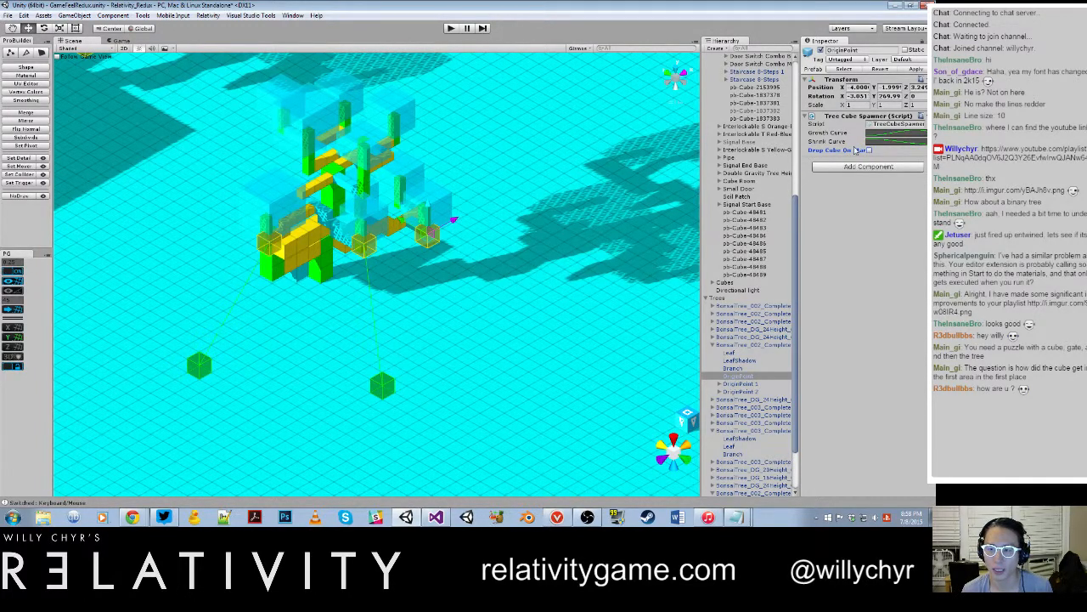
pyautogui.click(869, 151)
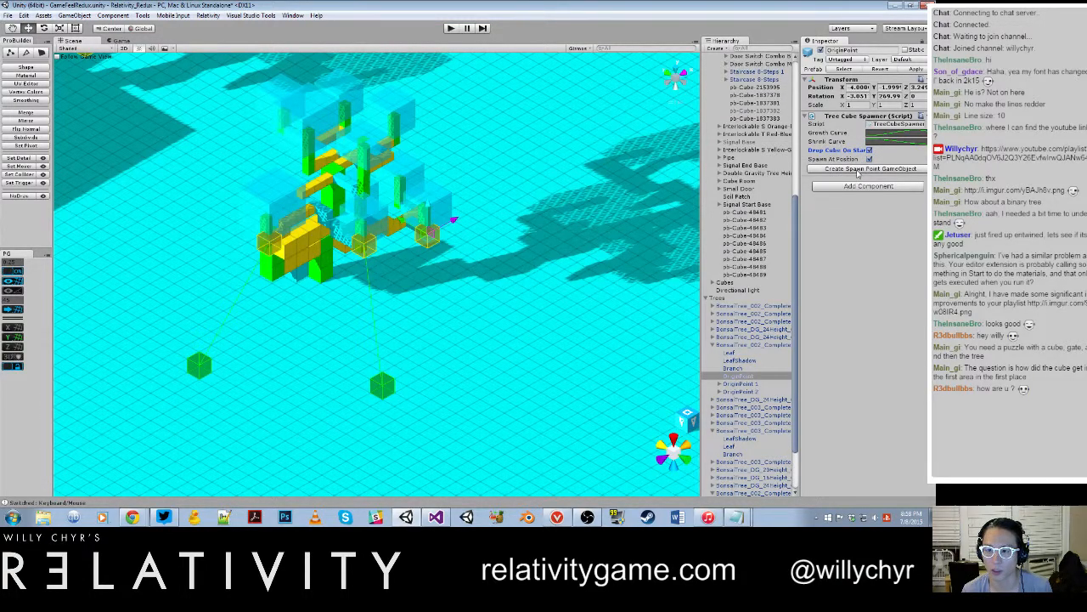
pyautogui.click(858, 170)
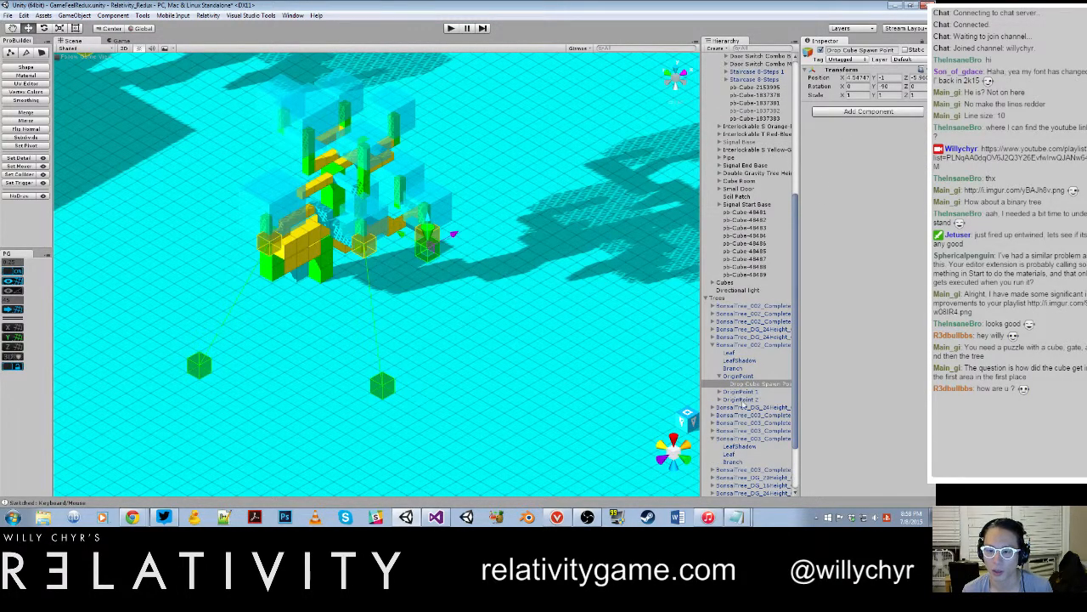
# Step: Move the new Drop Cube Spawn Point away from the tree and down to about X 10.75, Y -4, Z 0.25
pyautogui.doubleClick(741, 384)
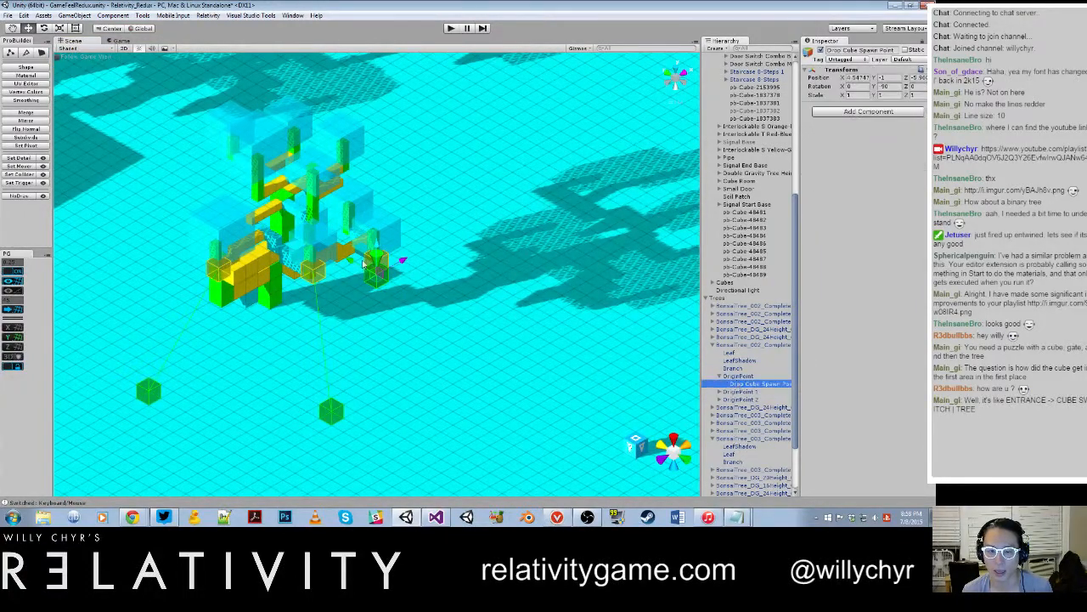
pyautogui.moveTo(363, 264); pyautogui.dragTo(486, 337)
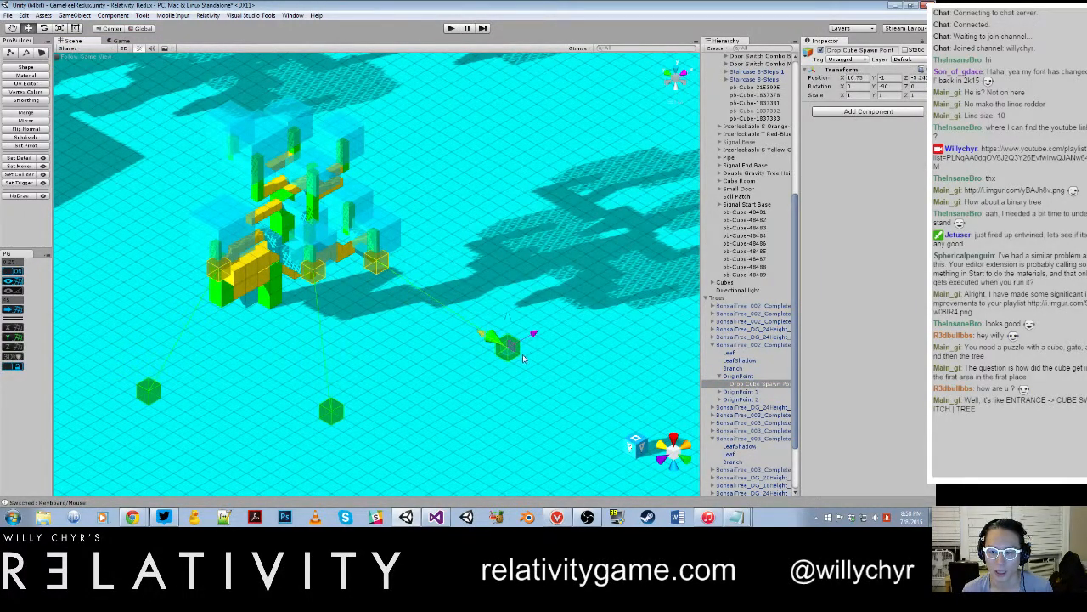
pyautogui.scroll(5, 572, 351)
pyautogui.keyDown('alt'); pyautogui.moveTo(572, 352); pyautogui.dragTo(488, 321); pyautogui.keyUp('alt')
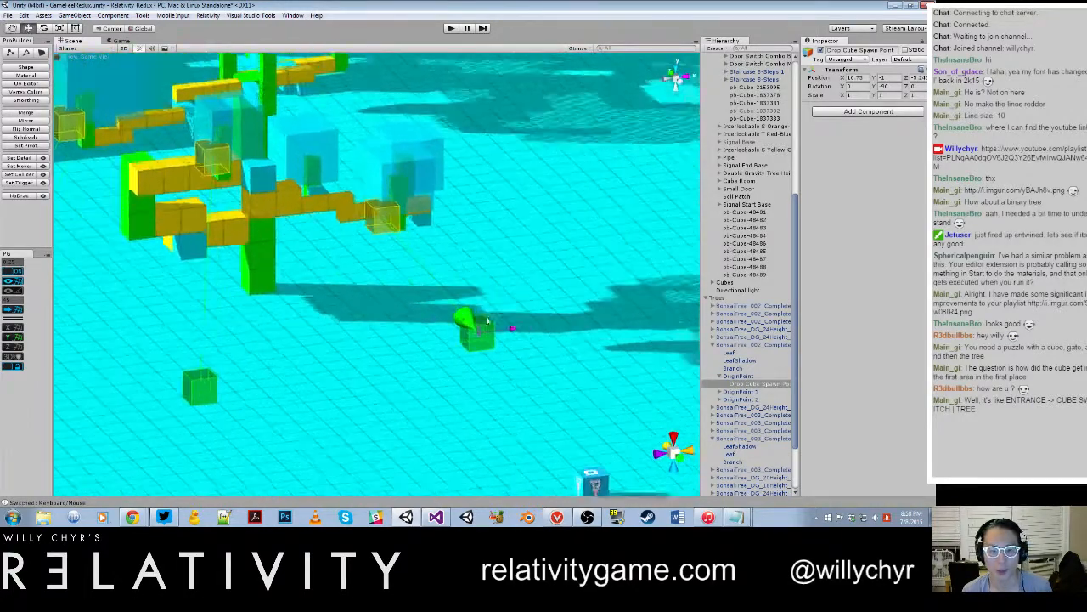
pyautogui.scroll(2, 487, 321)
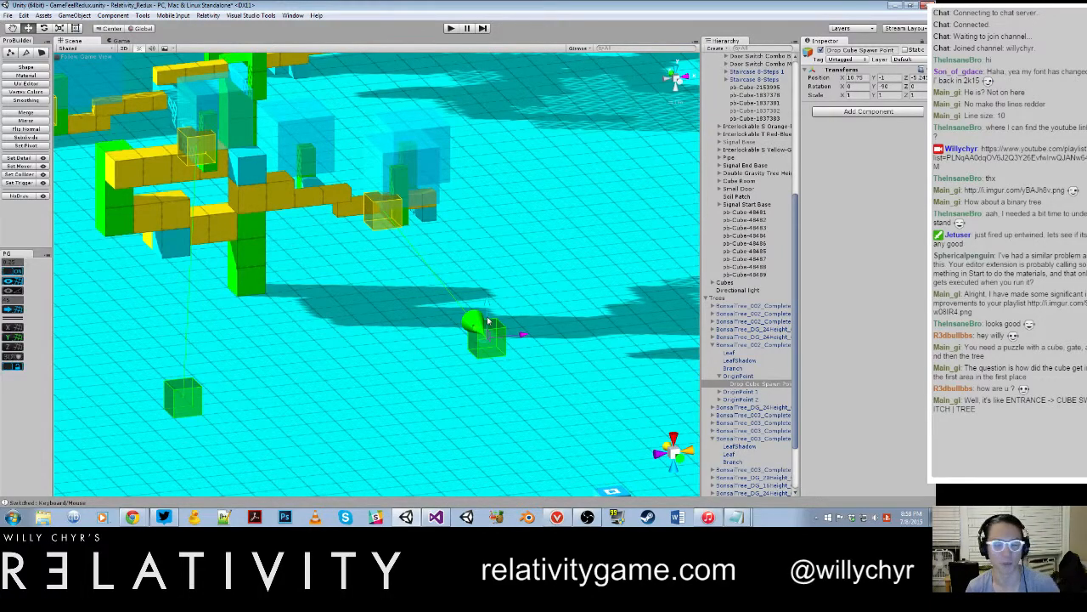
pyautogui.keyDown('alt'); pyautogui.moveTo(515, 313); pyautogui.dragTo(429, 357); pyautogui.keyUp('alt')
pyautogui.scroll(-3, 347, 323)
pyautogui.scroll(-5, 441, 358)
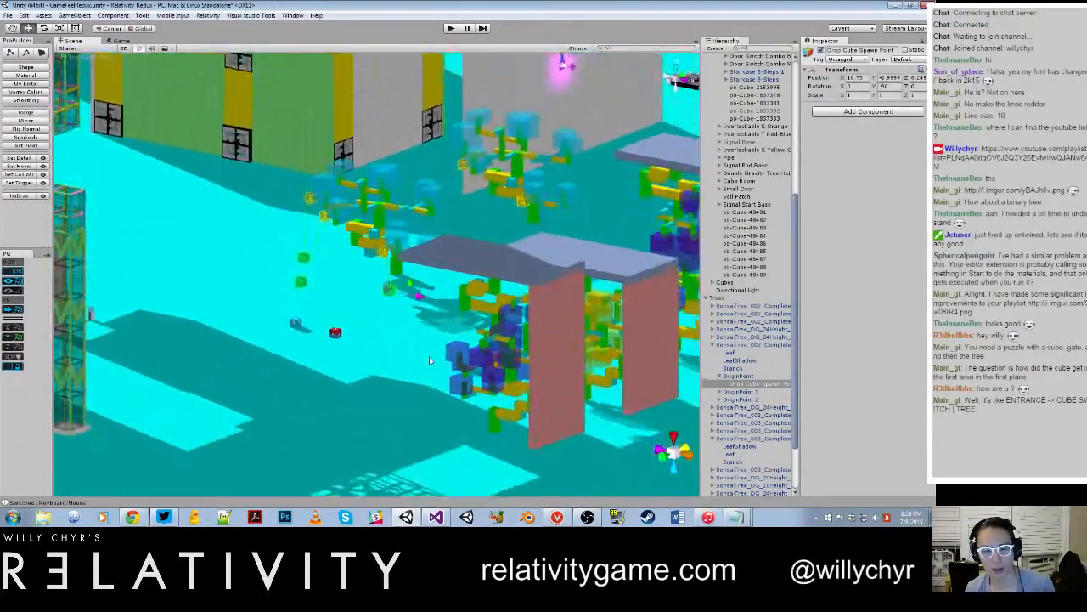
pyautogui.scroll(8, 429, 361)
pyautogui.moveTo(409, 290); pyautogui.dragTo(409, 367)
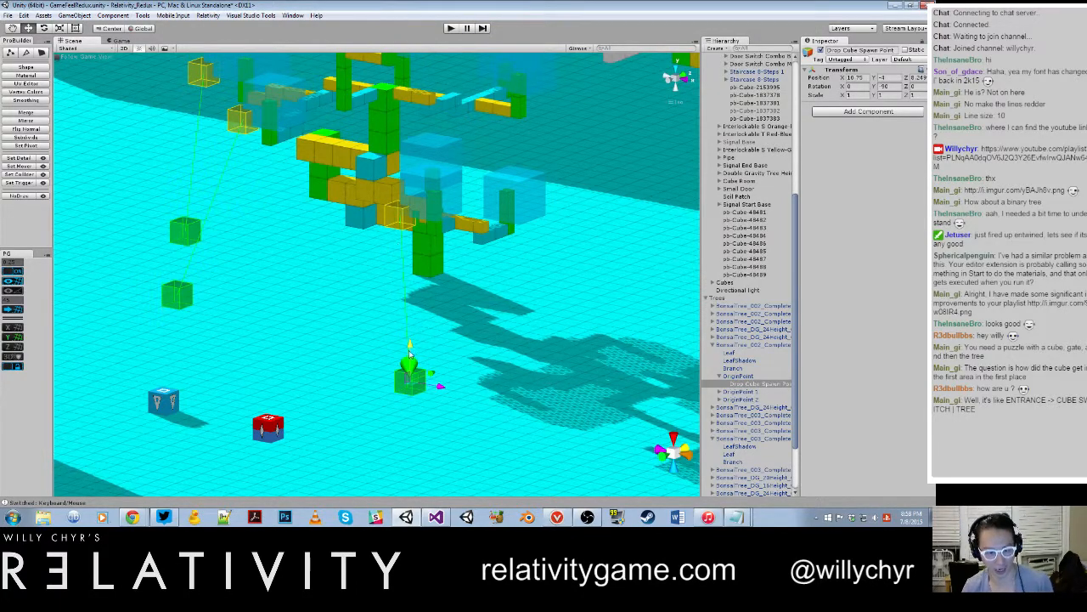
# Step: Move the Drop Cube Spawn Point far across the floor toward the walled alcoves, to about Z 30.25
pyautogui.scroll(-5, 354, 251)
pyautogui.keyDown('alt'); pyautogui.moveTo(353, 251); pyautogui.dragTo(424, 287); pyautogui.keyUp('alt')
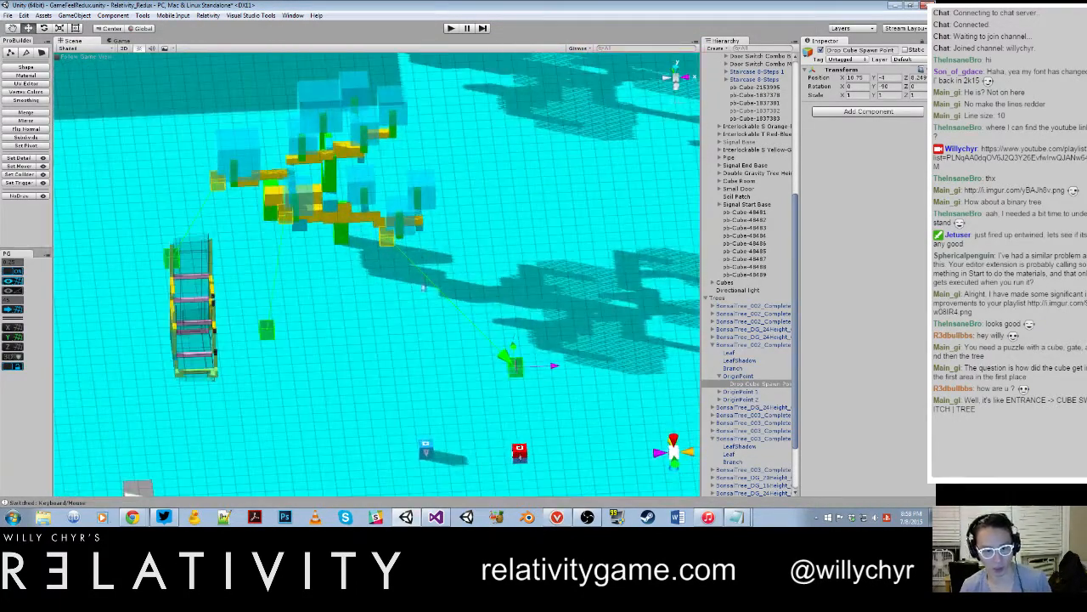
pyautogui.scroll(-4, 331, 271)
pyautogui.keyDown('alt'); pyautogui.moveTo(332, 271); pyautogui.dragTo(684, 267); pyautogui.keyUp('alt')
pyautogui.scroll(-5, 680, 271)
pyautogui.keyDown('alt'); pyautogui.moveTo(633, 293); pyautogui.dragTo(432, 291); pyautogui.keyUp('alt')
pyautogui.scroll(4, 539, 303)
pyautogui.scroll(8, 433, 290)
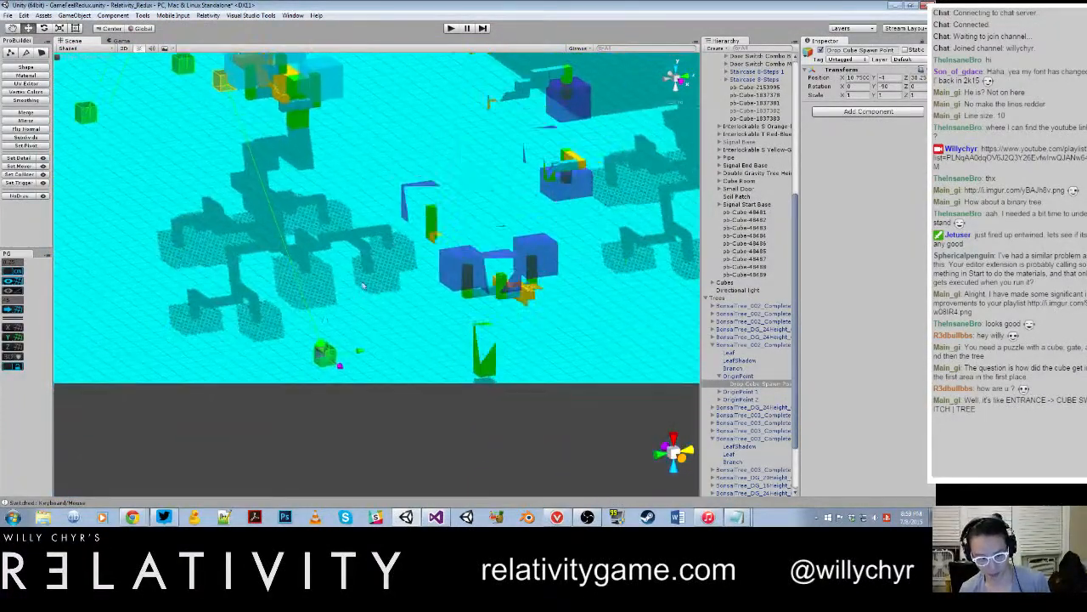
pyautogui.keyDown('alt'); pyautogui.moveTo(337, 363); pyautogui.dragTo(378, 314); pyautogui.keyUp('alt')
pyautogui.scroll(-5, 486, 366)
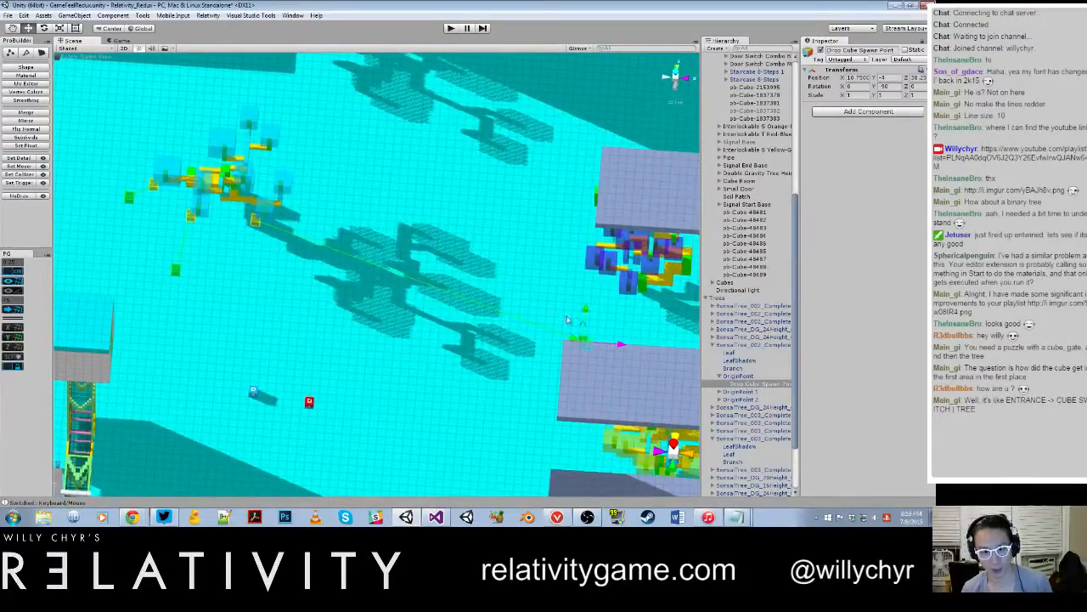
# Step: Bring the Drop Cube Spawn Point back near the tree's shadow, at about X 5, Z 7.25
pyautogui.moveTo(620, 344); pyautogui.dragTo(309, 242)
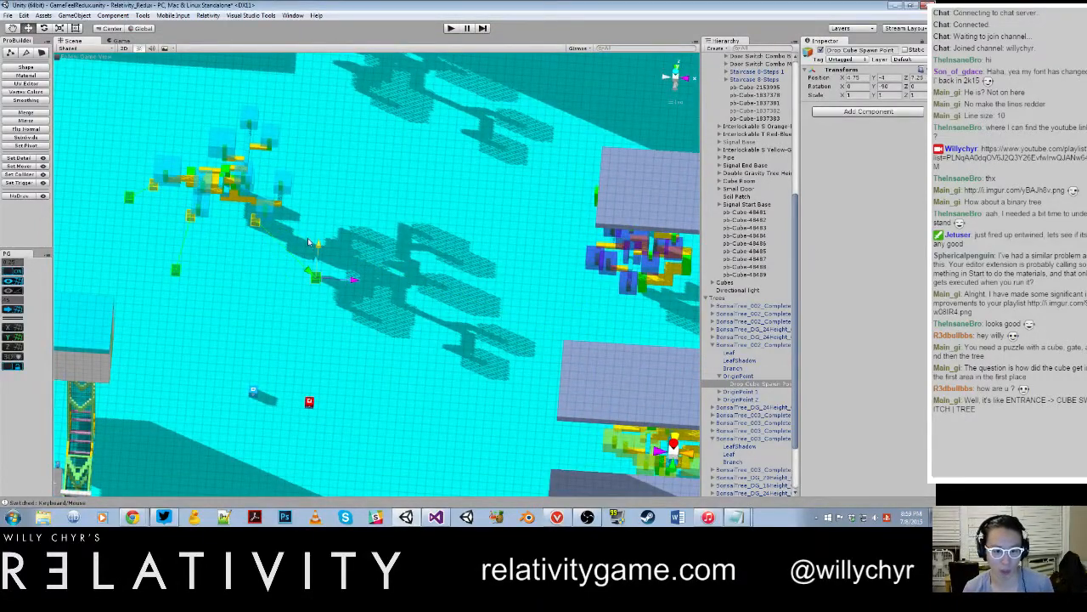
pyautogui.press('f')
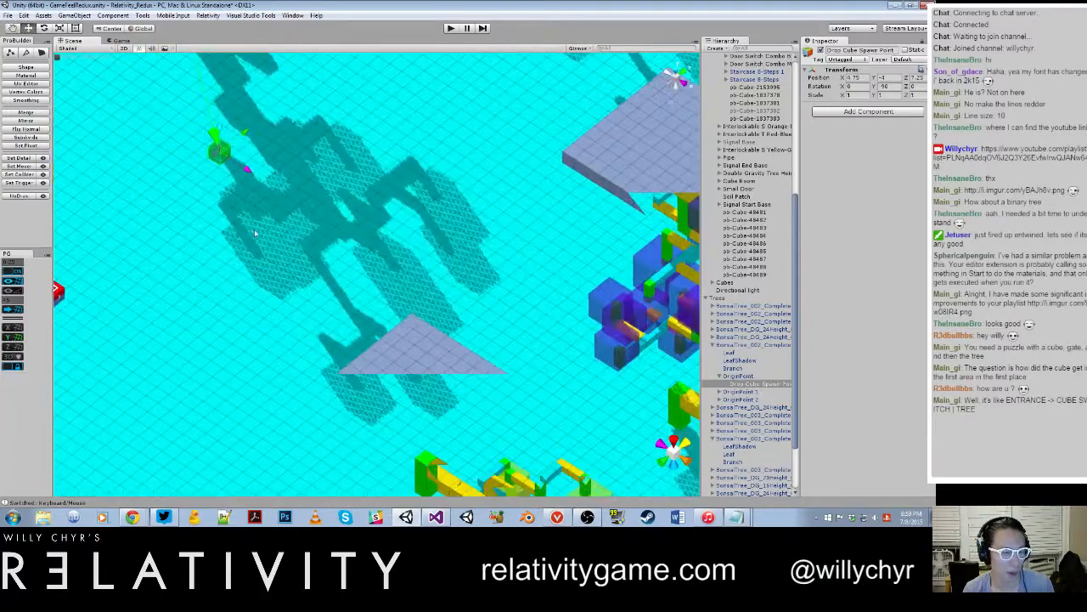
pyautogui.moveTo(406, 223); pyautogui.dragTo(409, 215)
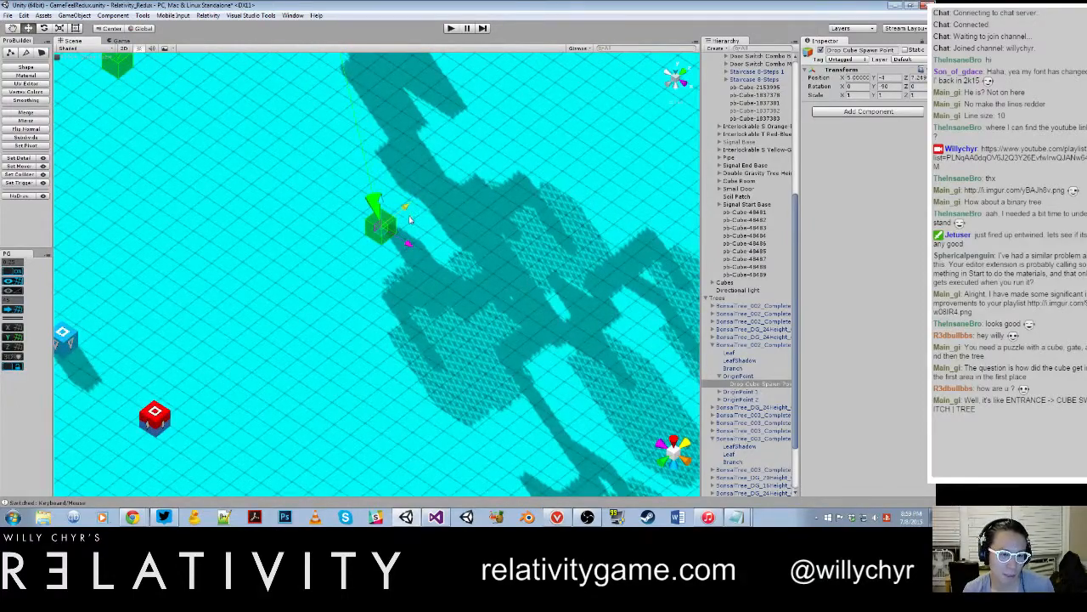
pyautogui.scroll(-10, 363, 233)
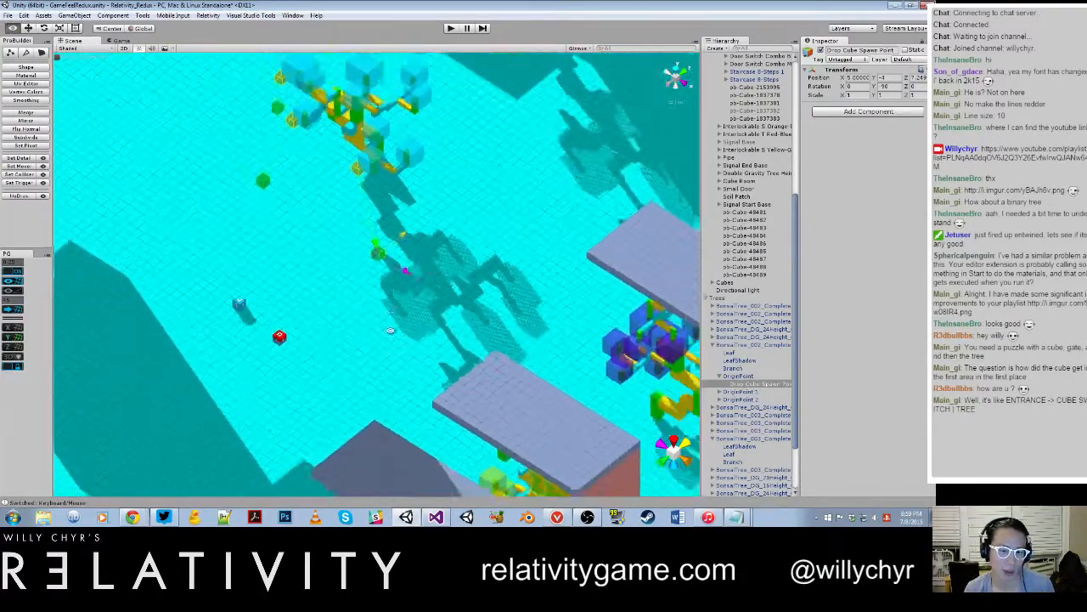
pyautogui.keyDown('alt'); pyautogui.moveTo(364, 233); pyautogui.dragTo(387, 340); pyautogui.keyUp('alt')
pyautogui.scroll(6, 387, 340)
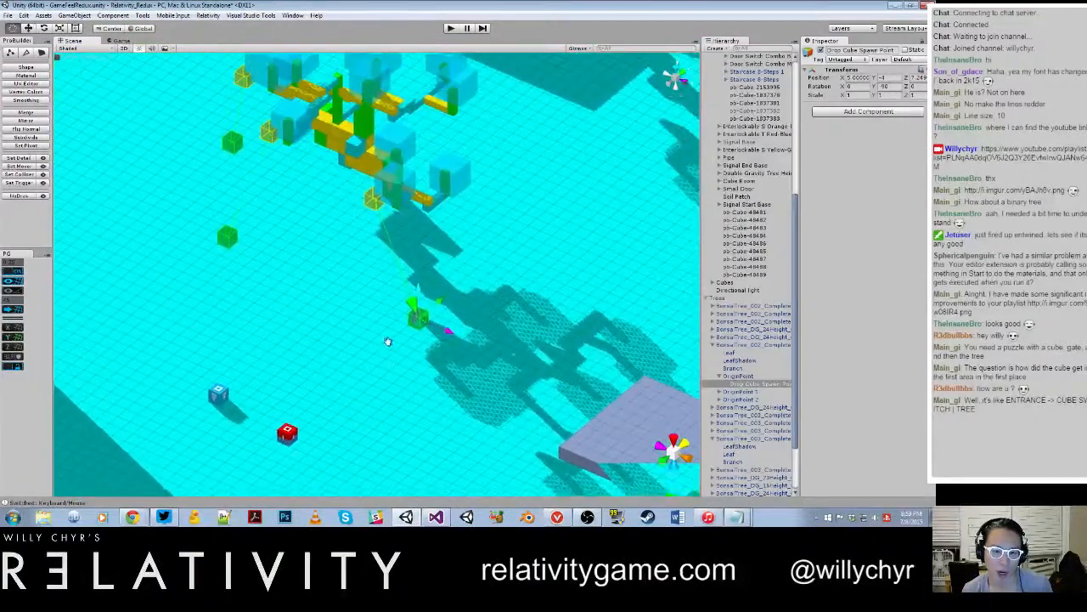
# Step: Expand OriginPoint 1 of the blue tree in the hierarchy and select it to inspect its Tree Cube Spawner settings
pyautogui.scroll(-5, 318, 219)
pyautogui.scroll(-8, 309, 214)
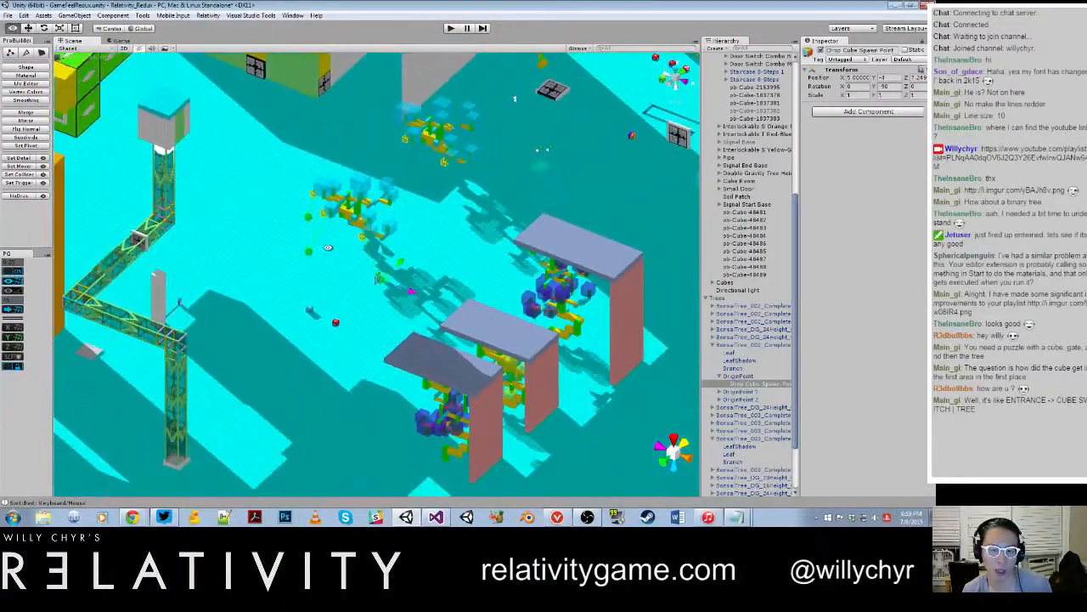
pyautogui.keyDown('alt'); pyautogui.moveTo(327, 259); pyautogui.dragTo(395, 237); pyautogui.keyUp('alt')
pyautogui.scroll(3, 395, 238)
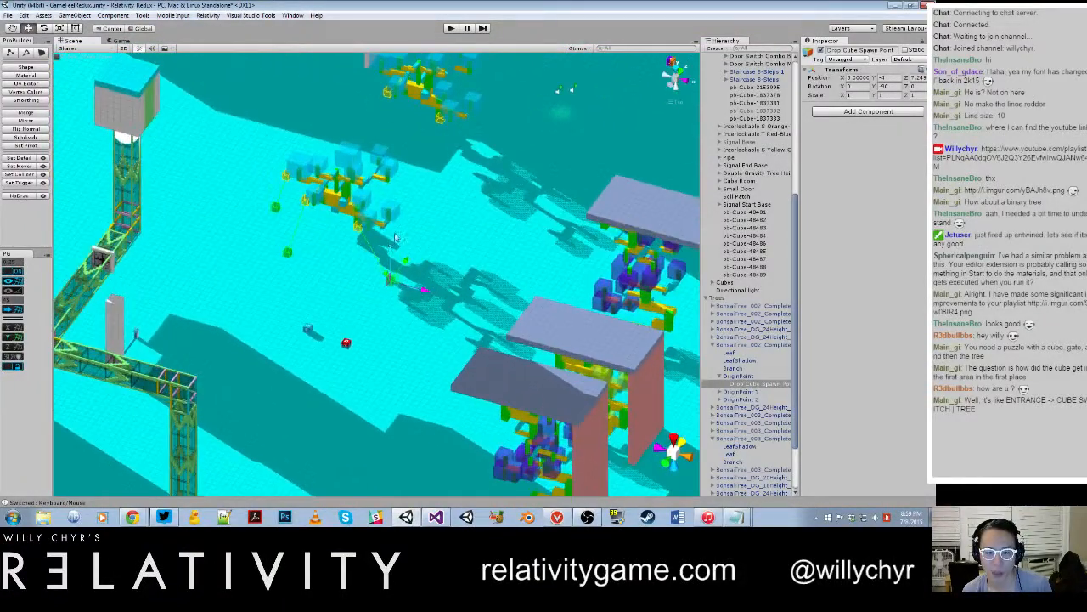
pyautogui.click(720, 391)
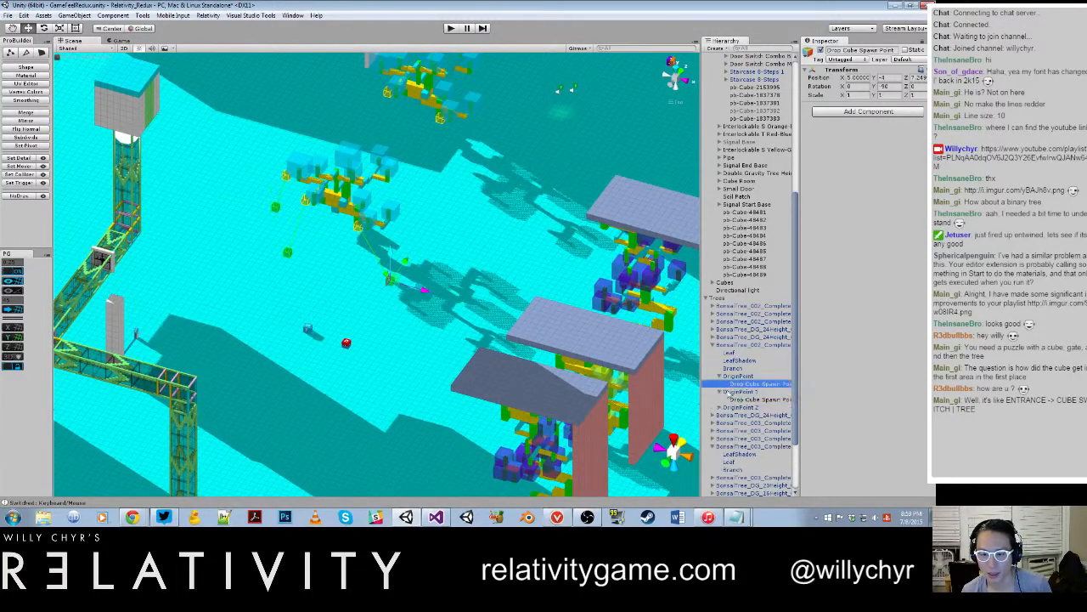
pyautogui.click(739, 391)
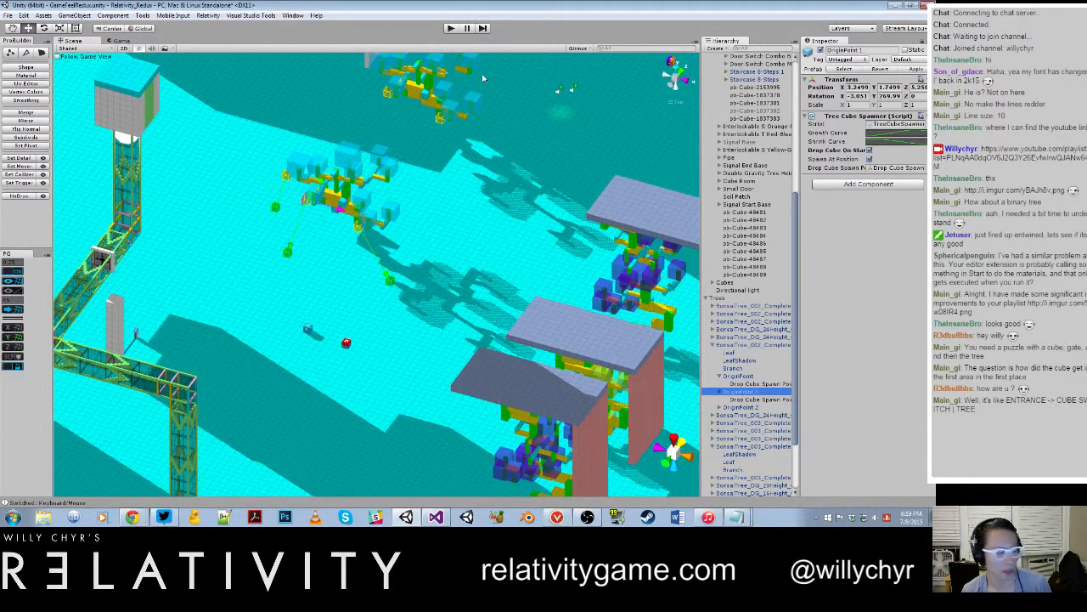
# Step: Play-test the scene and walk around the blue tree to check the cubes dropped at its spawn points
pyautogui.click(453, 28)
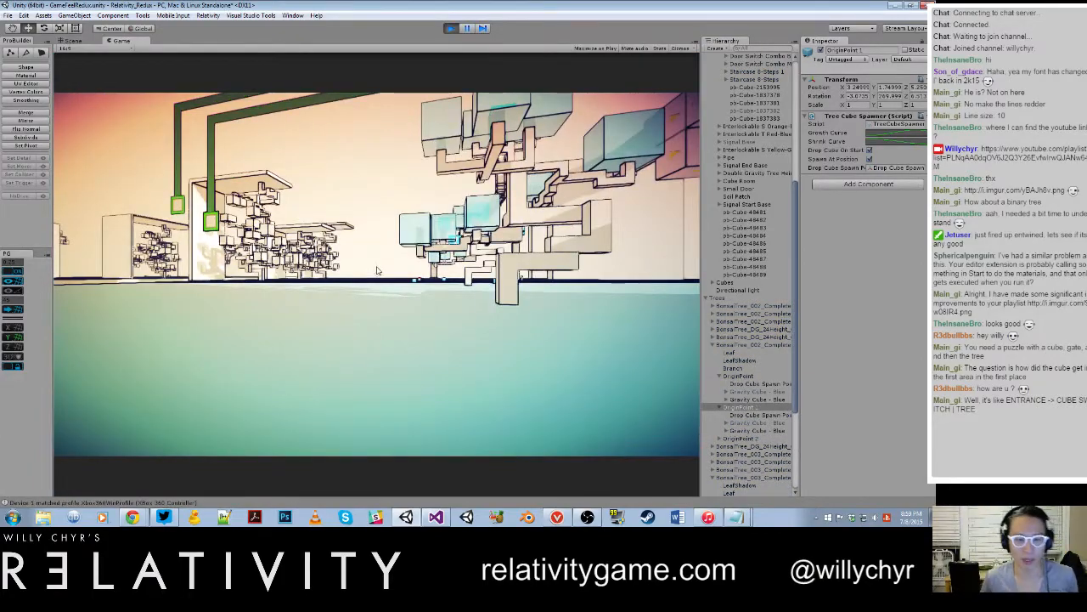
pyautogui.press('w')
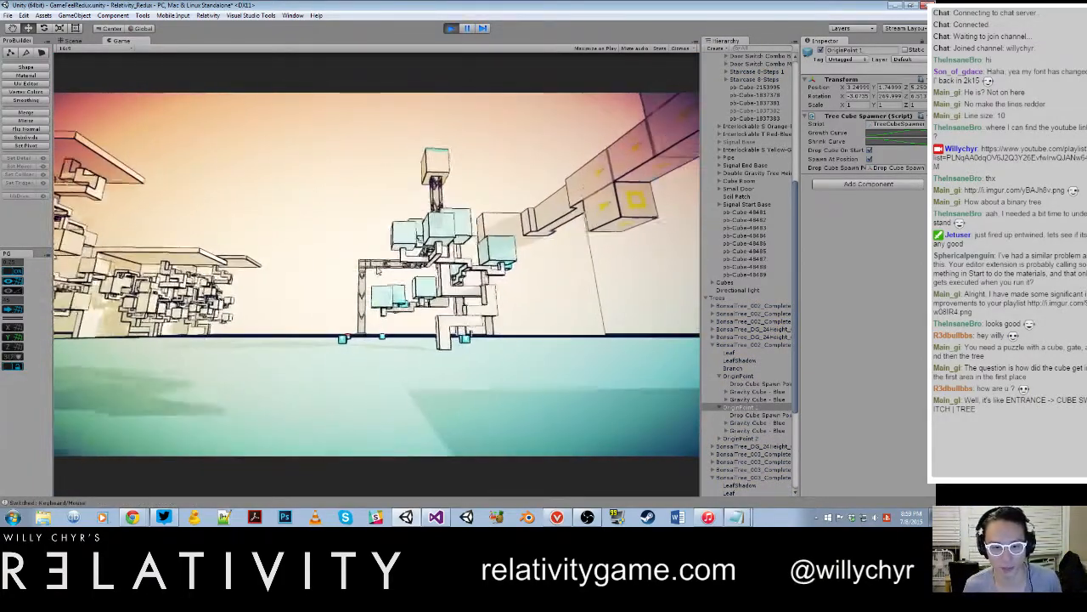
pyautogui.press('w')
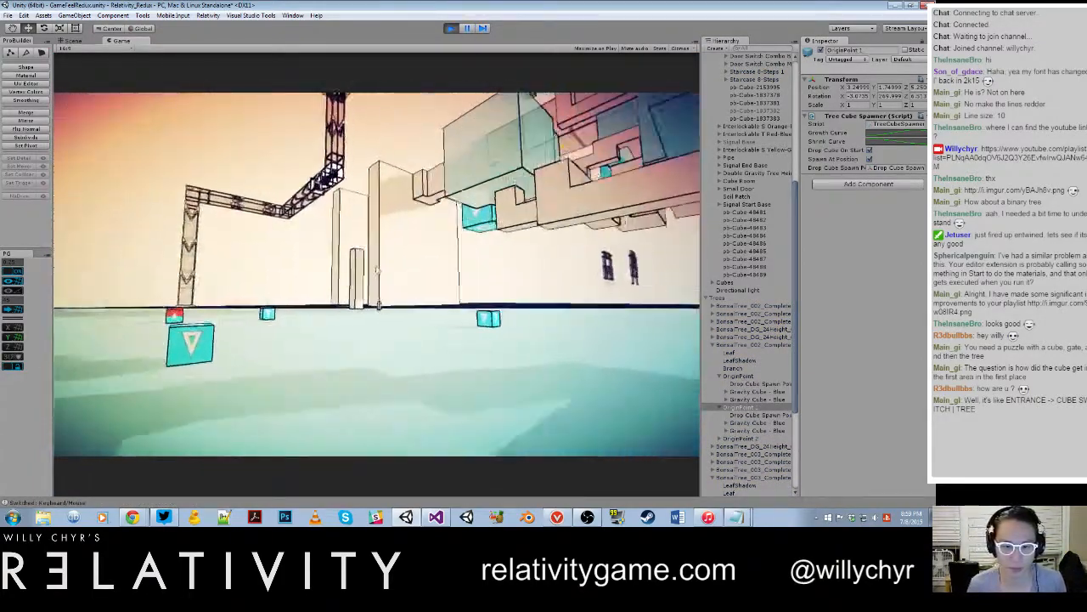
pyautogui.press('w')
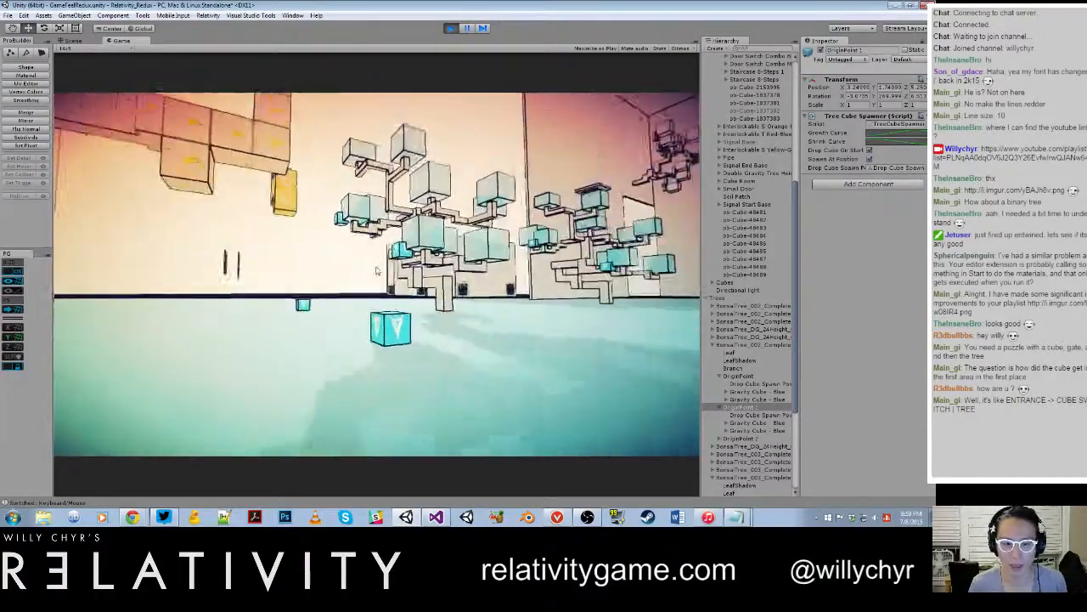
# Step: Pick up a dropped blue cube in the play test, carry it around the tree and check the tree's cube spawning
pyautogui.click(378, 272)
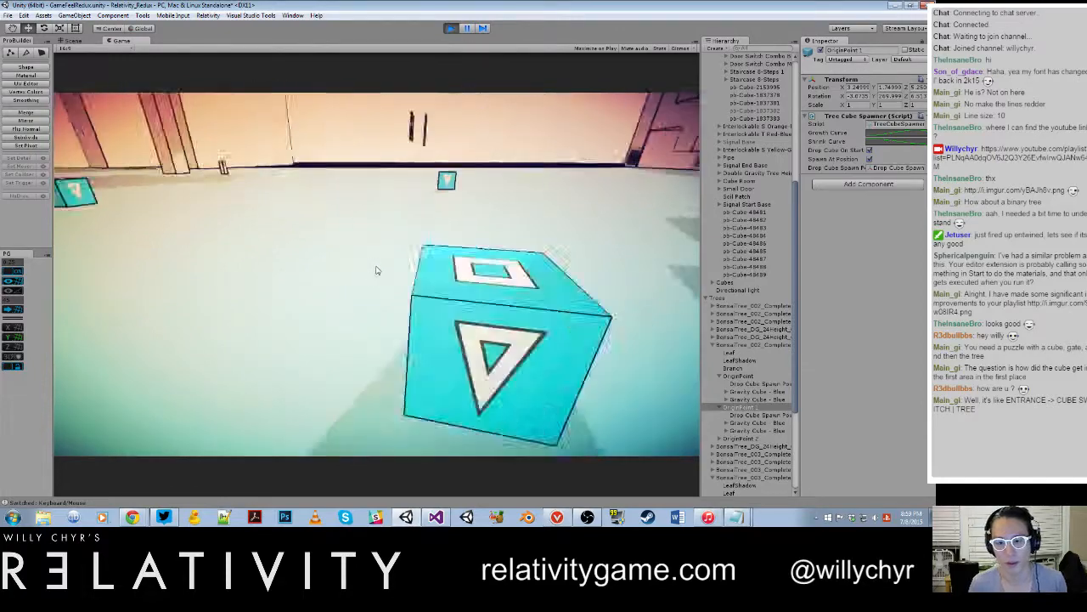
pyautogui.press('w')
pyautogui.press('e')
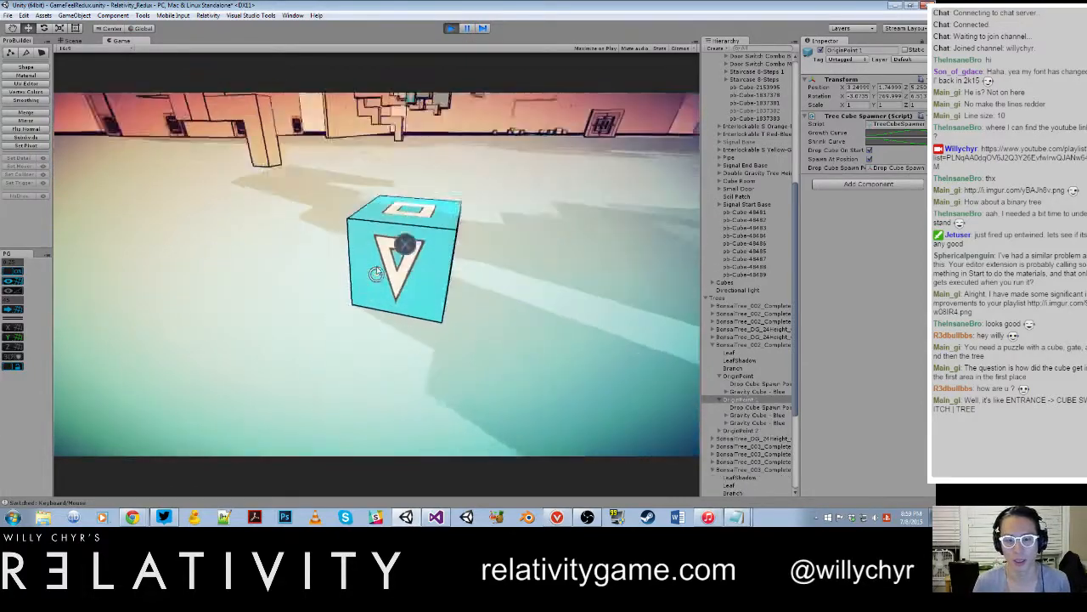
pyautogui.press('s')
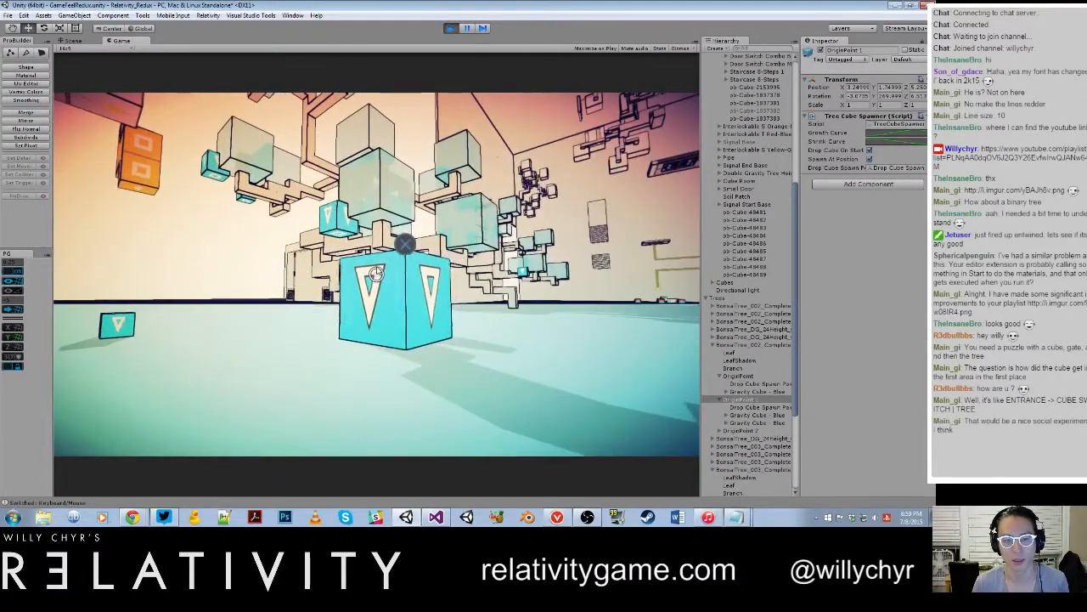
pyautogui.press('e')
pyautogui.press('s')
pyautogui.press('w')
pyautogui.press('e')
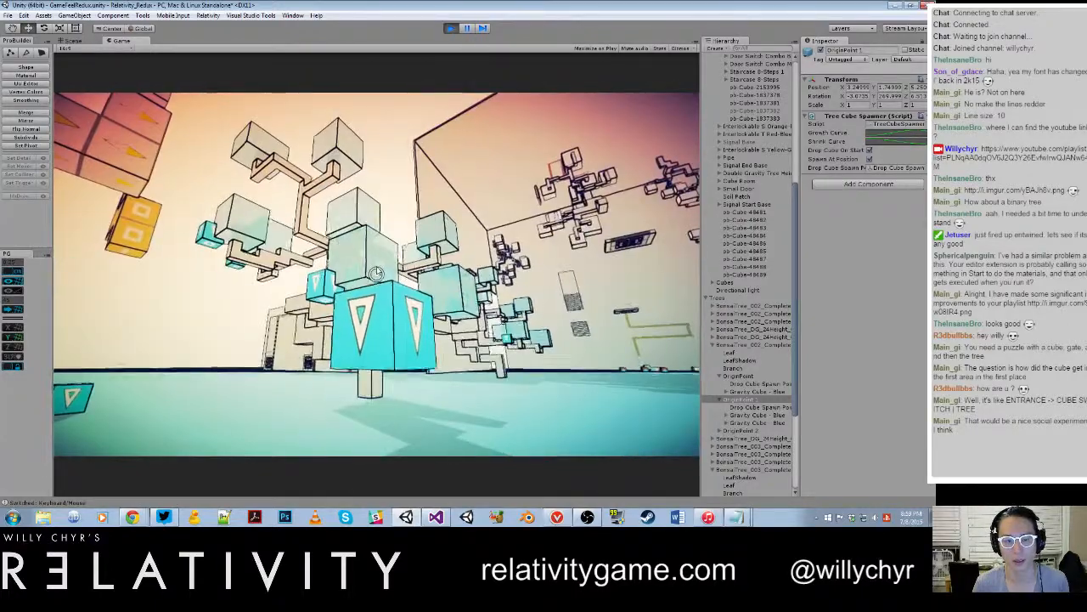
pyautogui.press('w')
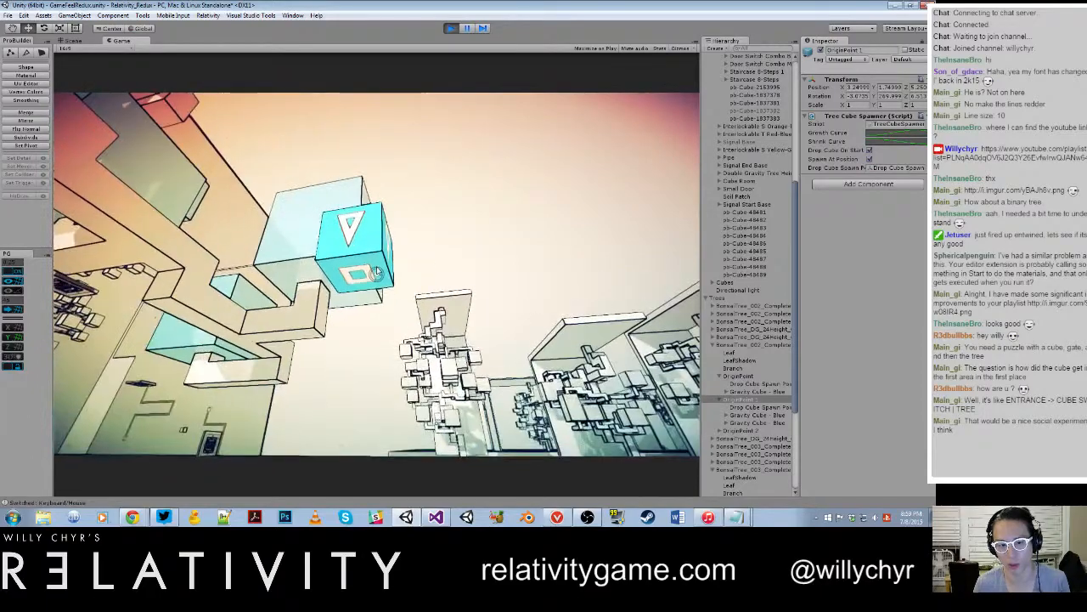
pyautogui.click(378, 271)
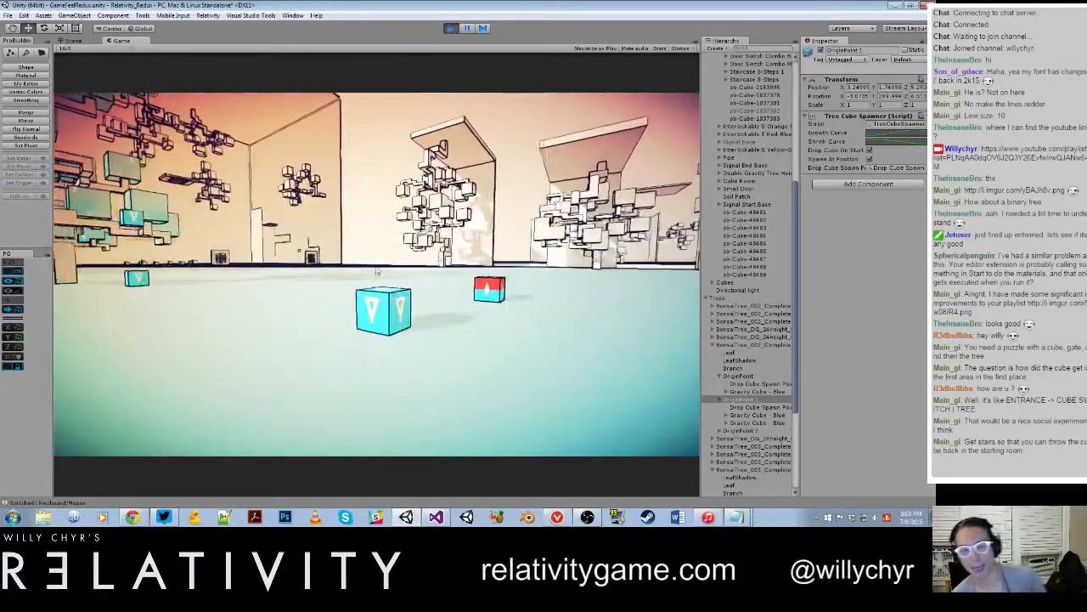
# Step: Inspect the blue trees and their dropped cubes from several sides in the running game, and end the play test
pyautogui.press('w')
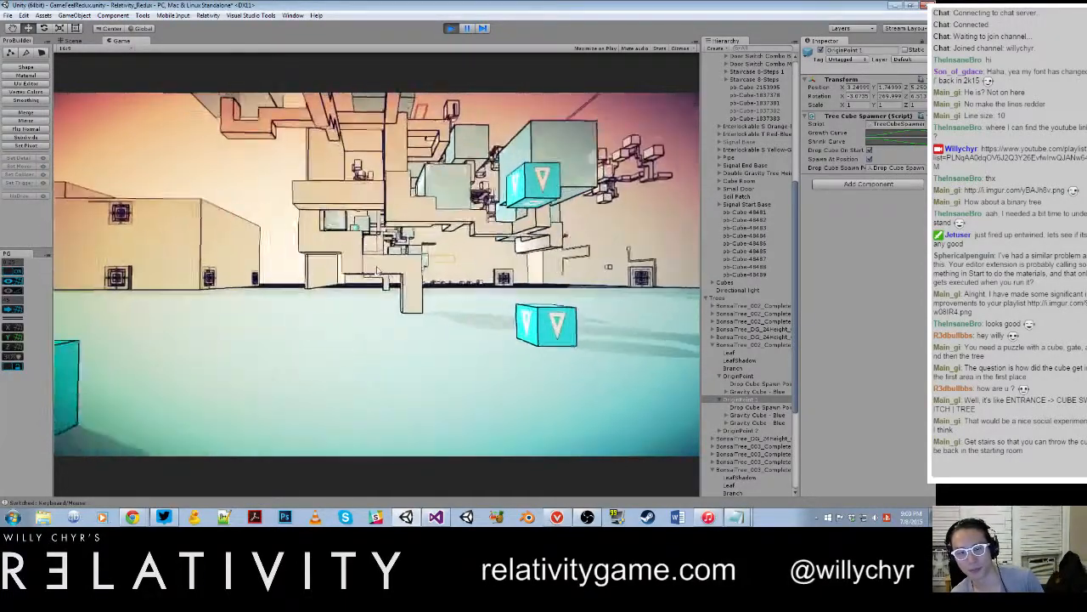
pyautogui.press('w')
pyautogui.press('w')
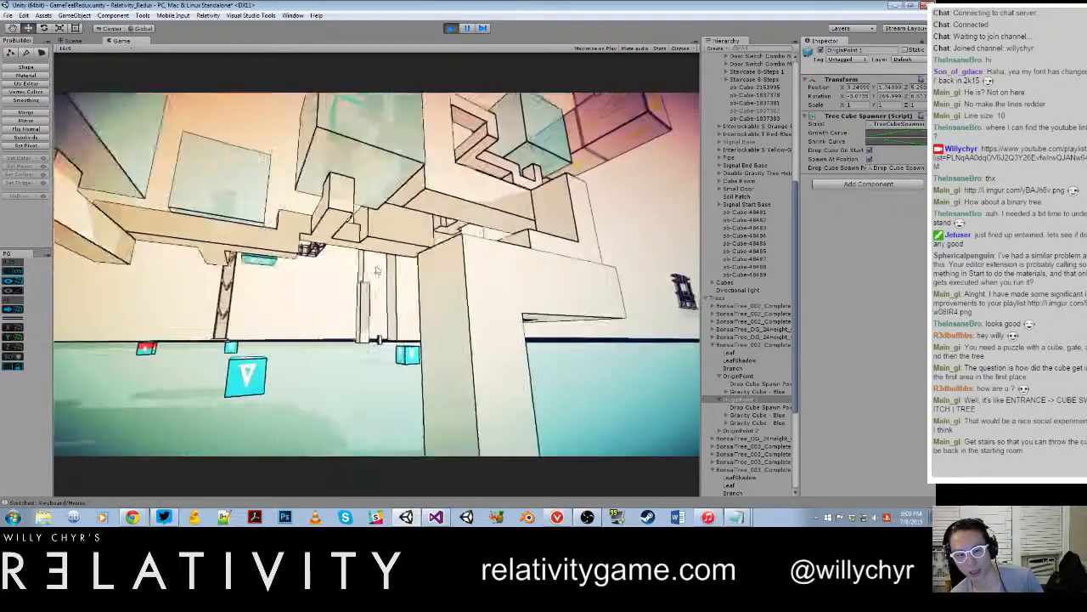
pyautogui.press('space')
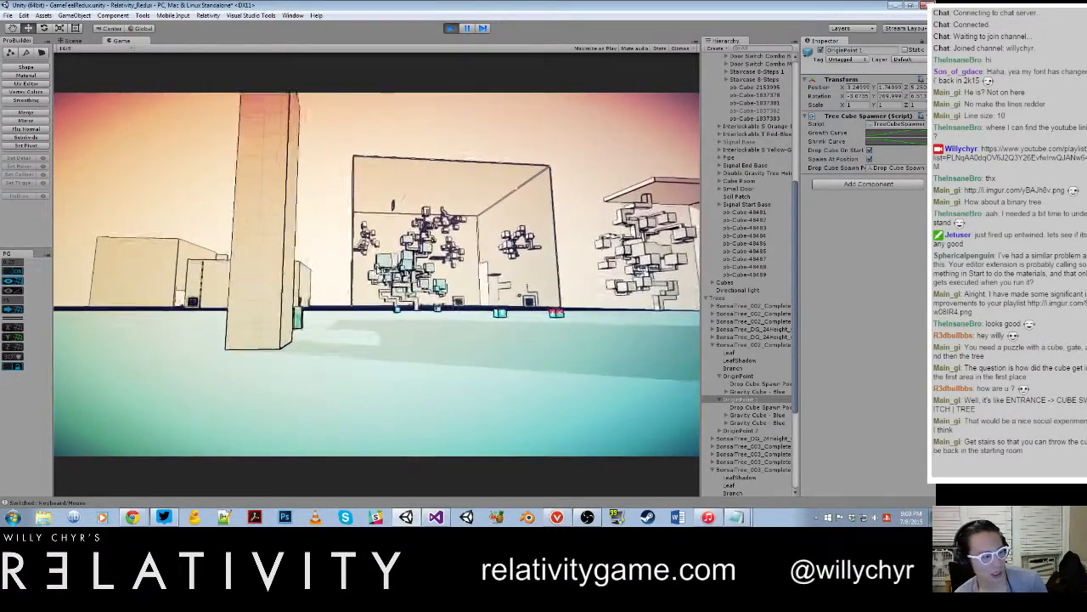
pyautogui.press('w')
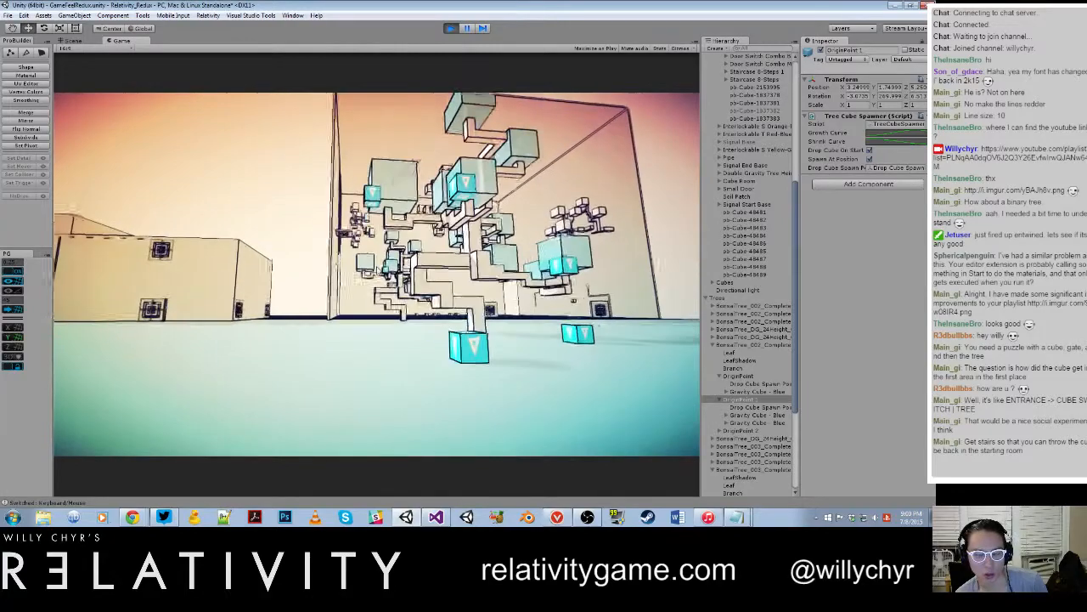
pyautogui.press('w')
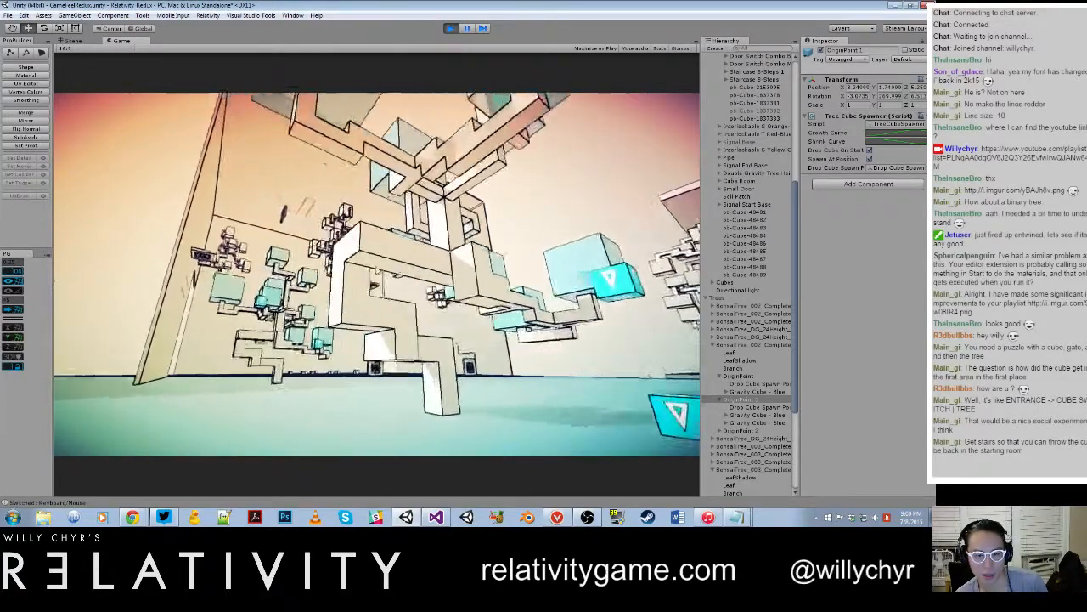
pyautogui.press('s')
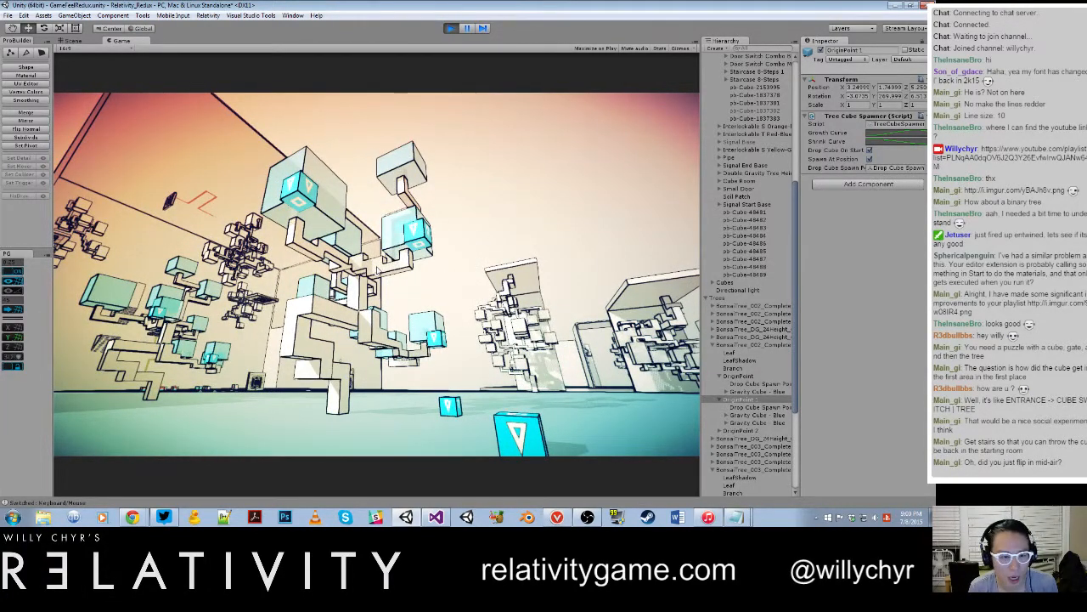
pyautogui.hotkey('ctrl', 'p')
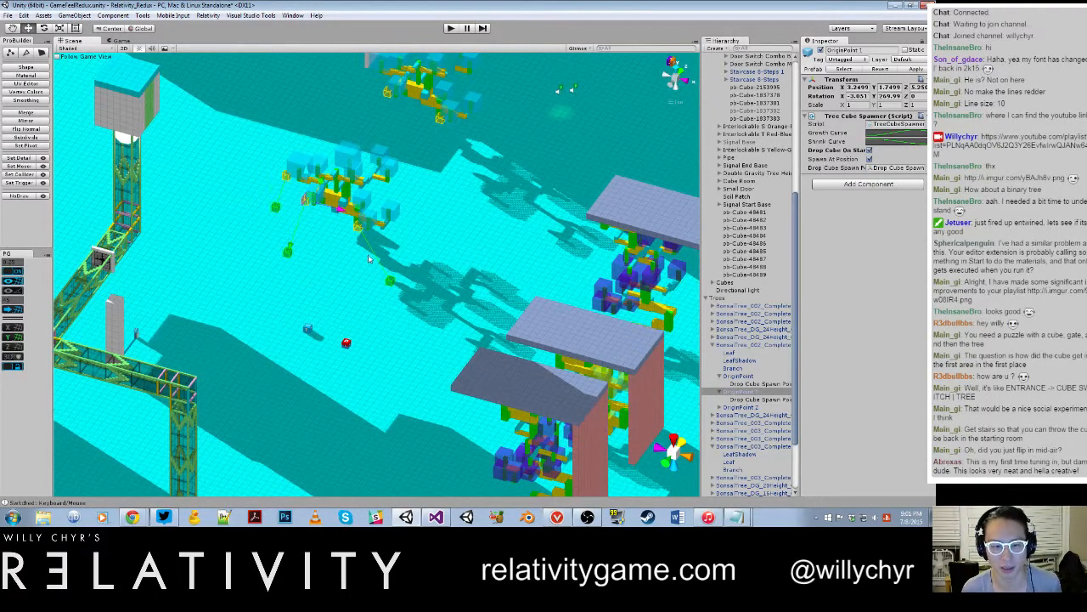
# Step: Clear the selection and examine the blue tree's drop-cube spawn points and their connecting lines from several angles
pyautogui.scroll(-10, 369, 258)
pyautogui.click(562, 247)
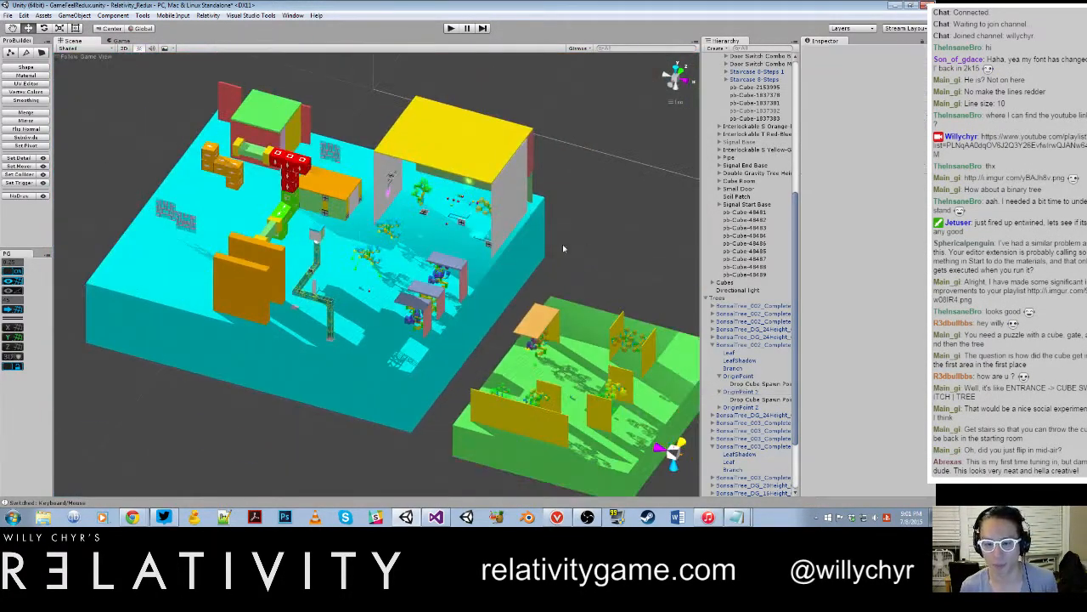
pyautogui.scroll(15, 562, 248)
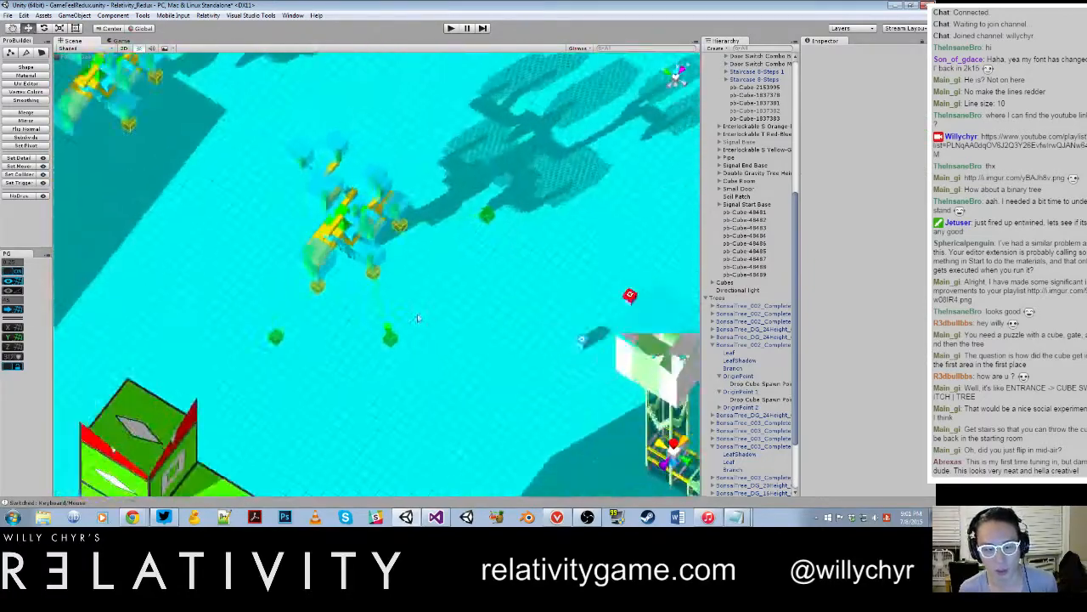
pyautogui.scroll(3, 408, 316)
pyautogui.scroll(-3, 379, 309)
pyautogui.keyDown('alt'); pyautogui.moveTo(379, 308); pyautogui.dragTo(413, 249); pyautogui.keyUp('alt')
pyautogui.scroll(4, 425, 255)
pyautogui.moveTo(452, 263); pyautogui.dragTo(537, 340, button='middle')
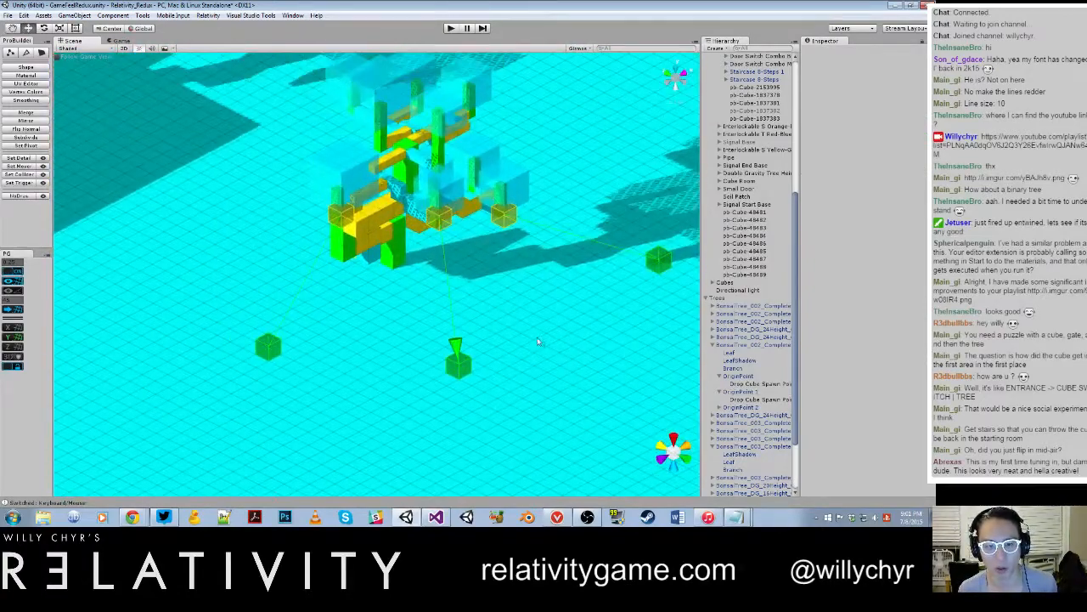
pyautogui.keyDown('alt'); pyautogui.moveTo(537, 341); pyautogui.dragTo(428, 321); pyautogui.keyUp('alt')
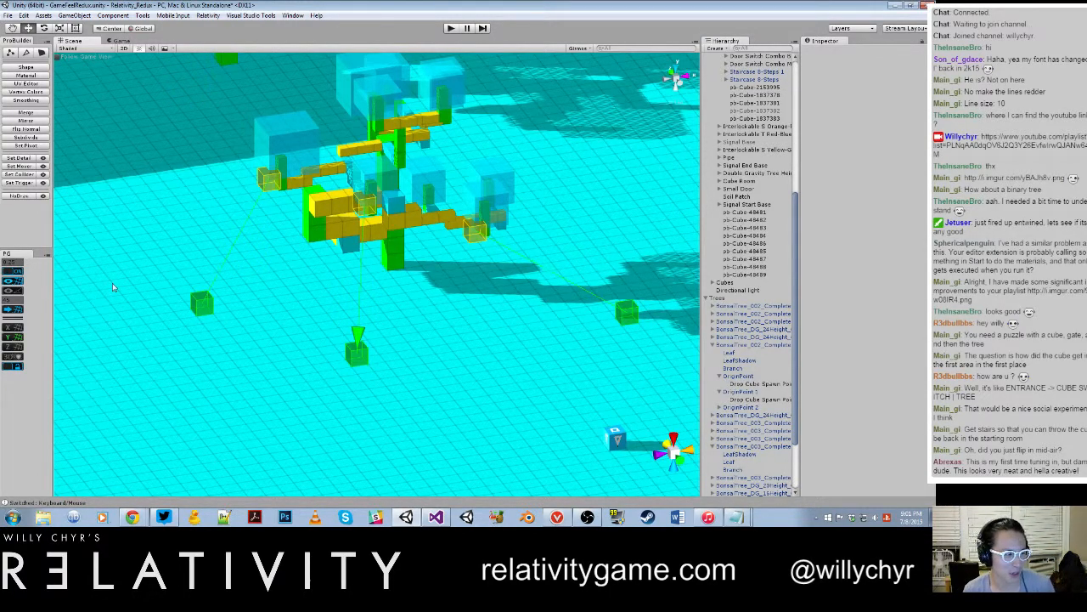
pyautogui.scroll(-5, 168, 332)
pyautogui.scroll(6, 290, 316)
pyautogui.scroll(-5, 289, 315)
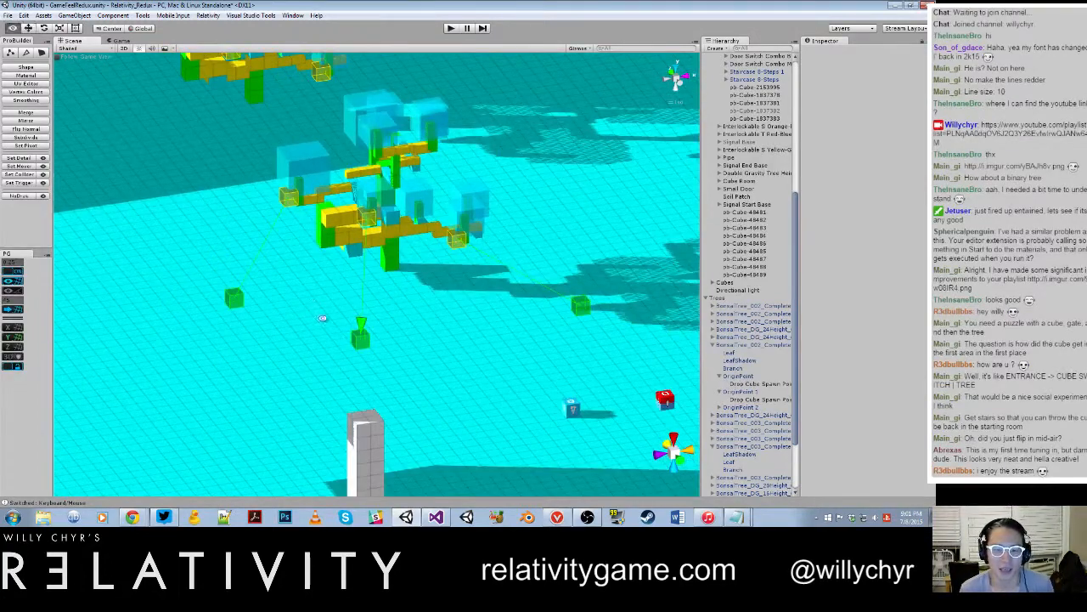
pyautogui.scroll(-3, 355, 266)
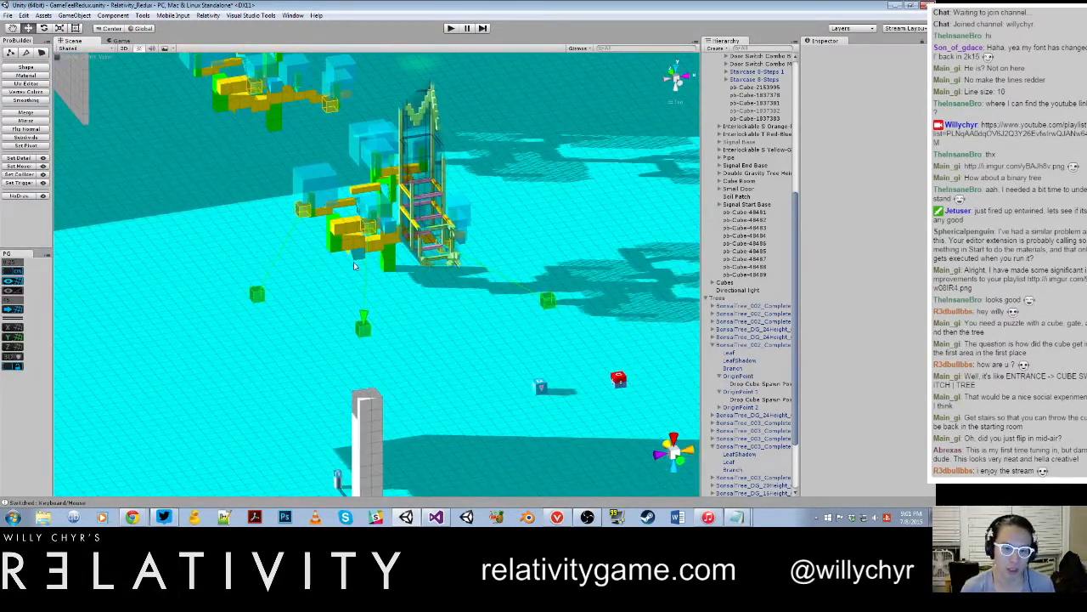
pyautogui.scroll(4, 369, 264)
pyautogui.keyDown('alt'); pyautogui.moveTo(370, 263); pyautogui.dragTo(443, 325); pyautogui.keyUp('alt')
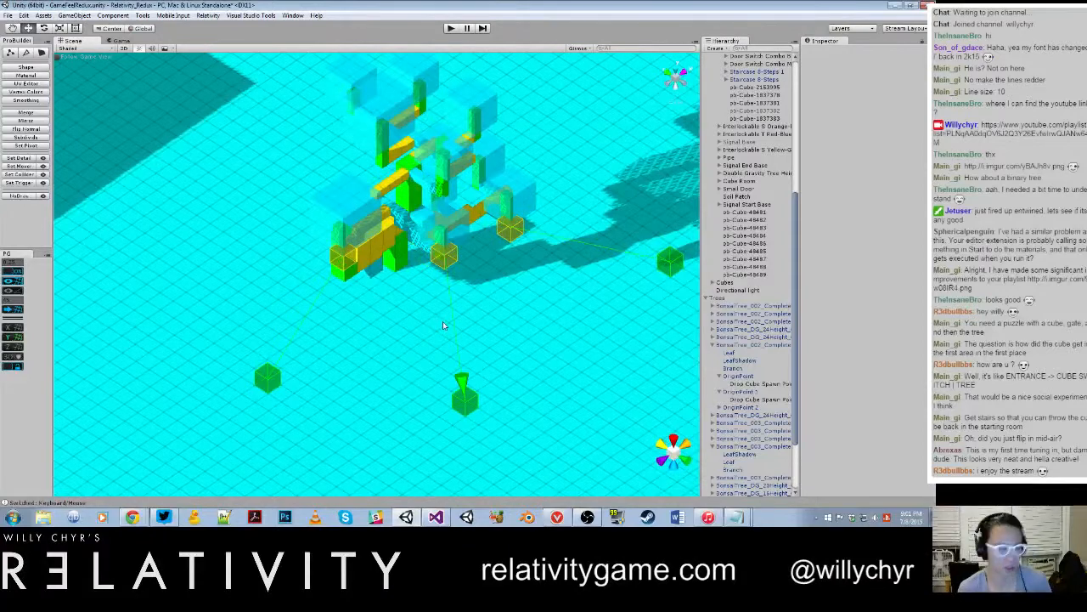
pyautogui.scroll(-1, 459, 306)
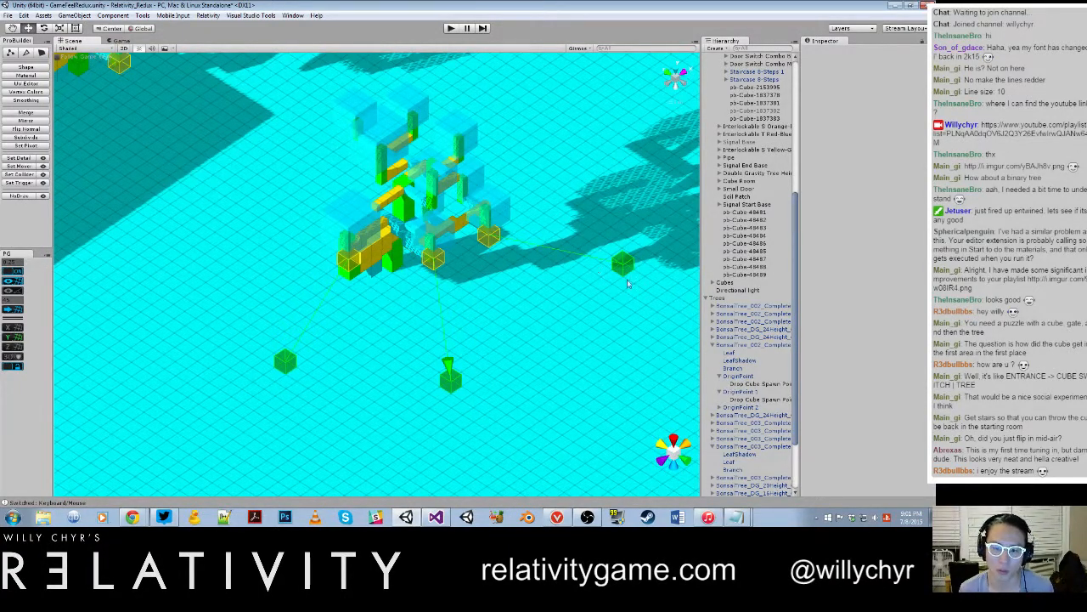
# Step: Survey the tower, the walled area with colored trees and the floor around the blue tree's drop-cube spawn points
pyautogui.scroll(-5, 637, 263)
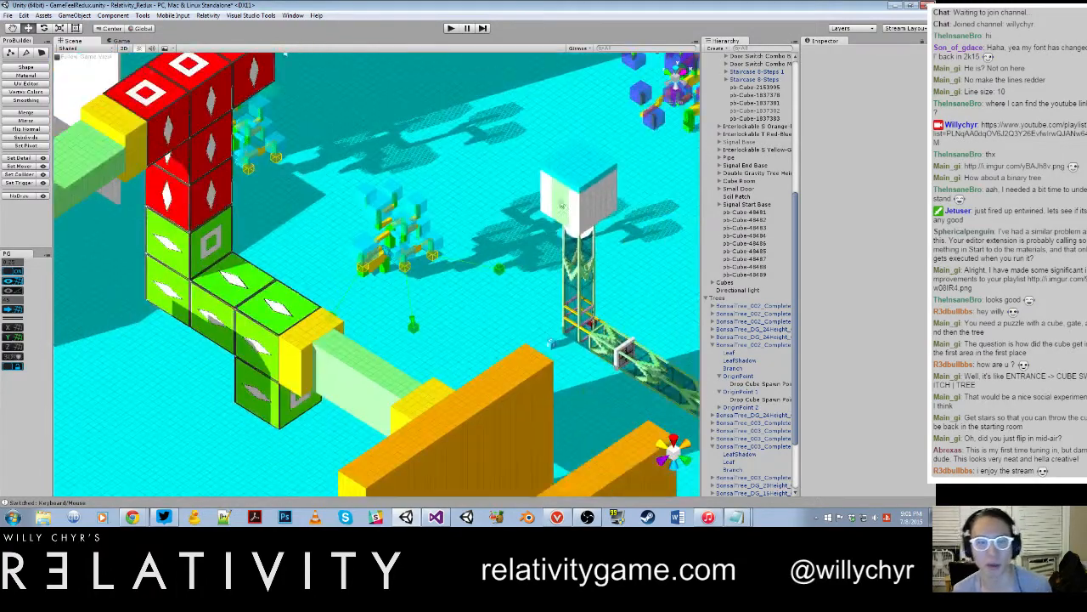
pyautogui.scroll(6, 561, 205)
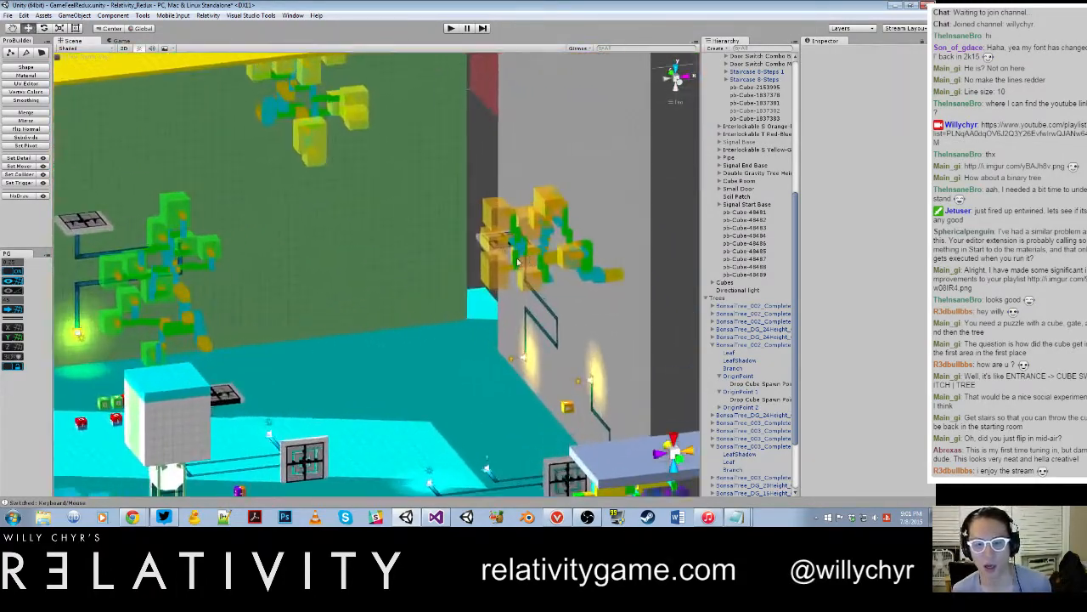
pyautogui.scroll(2, 515, 264)
pyautogui.keyDown('alt'); pyautogui.moveTo(507, 265); pyautogui.dragTo(272, 367); pyautogui.keyUp('alt')
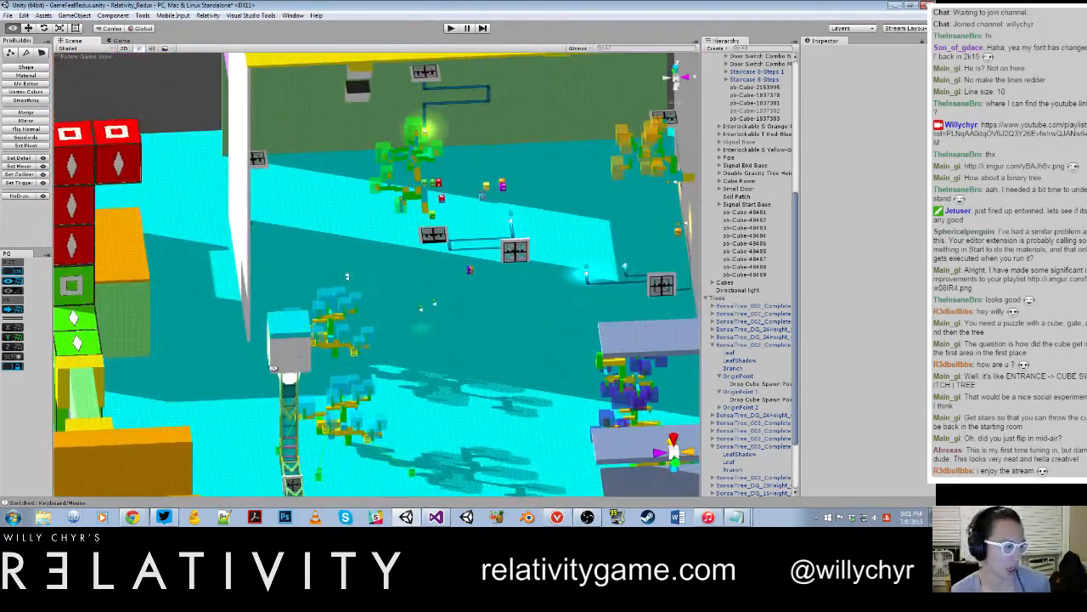
pyautogui.keyDown('alt'); pyautogui.moveTo(386, 409); pyautogui.dragTo(345, 389); pyautogui.keyUp('alt')
pyautogui.scroll(3, 345, 388)
pyautogui.moveTo(345, 388); pyautogui.dragTo(252, 192, button='middle')
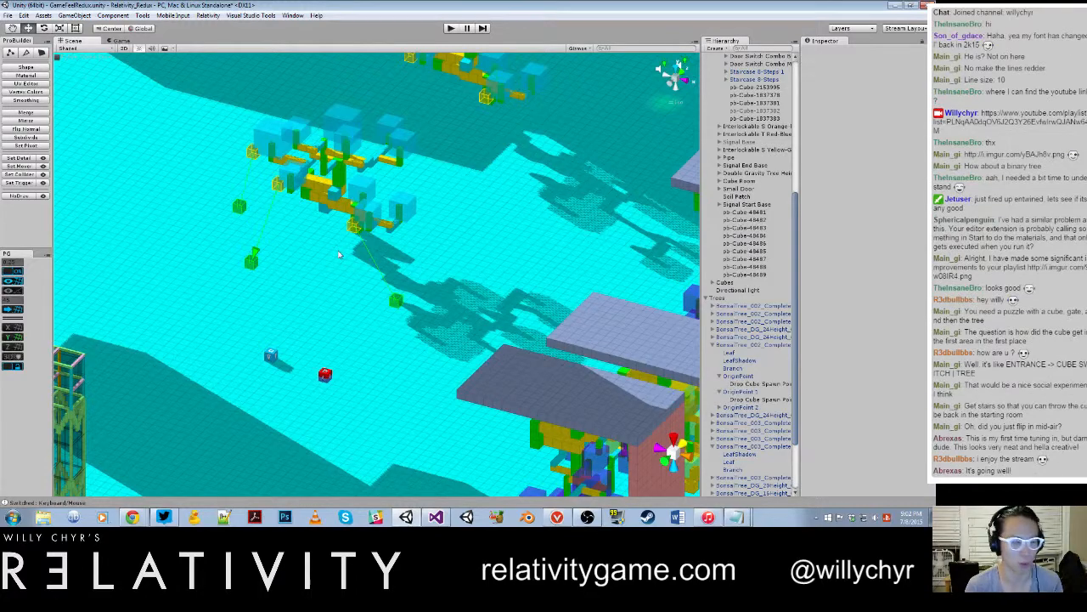
pyautogui.scroll(-5, 357, 259)
pyautogui.scroll(7, 356, 259)
pyautogui.keyDown('alt'); pyautogui.moveTo(261, 249); pyautogui.dragTo(302, 280); pyautogui.keyUp('alt')
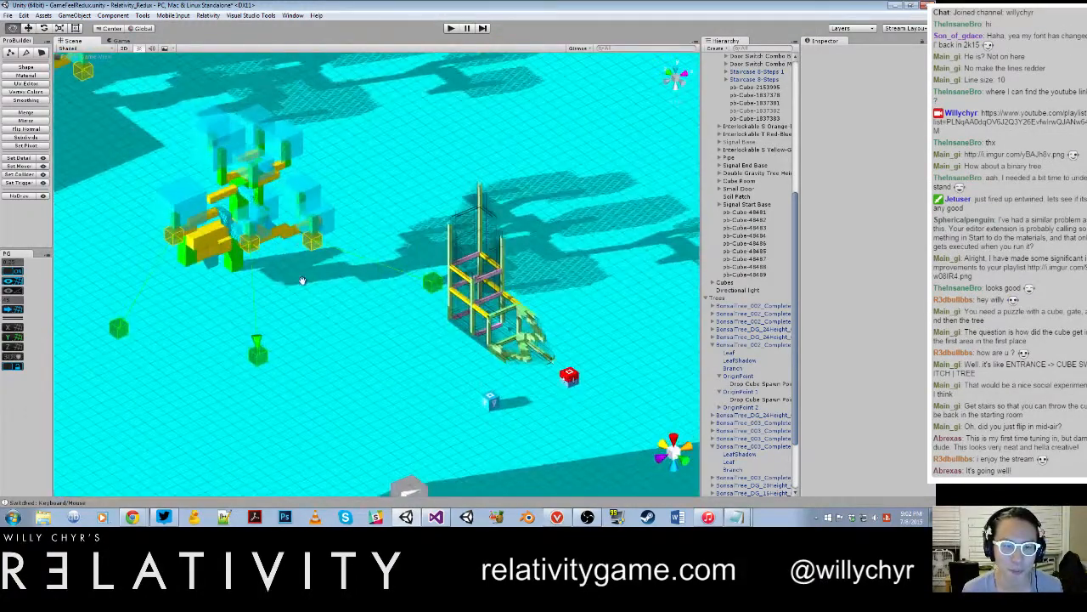
pyautogui.moveTo(303, 280); pyautogui.dragTo(458, 269, button='middle')
pyautogui.scroll(3, 458, 269)
pyautogui.scroll(-2, 409, 323)
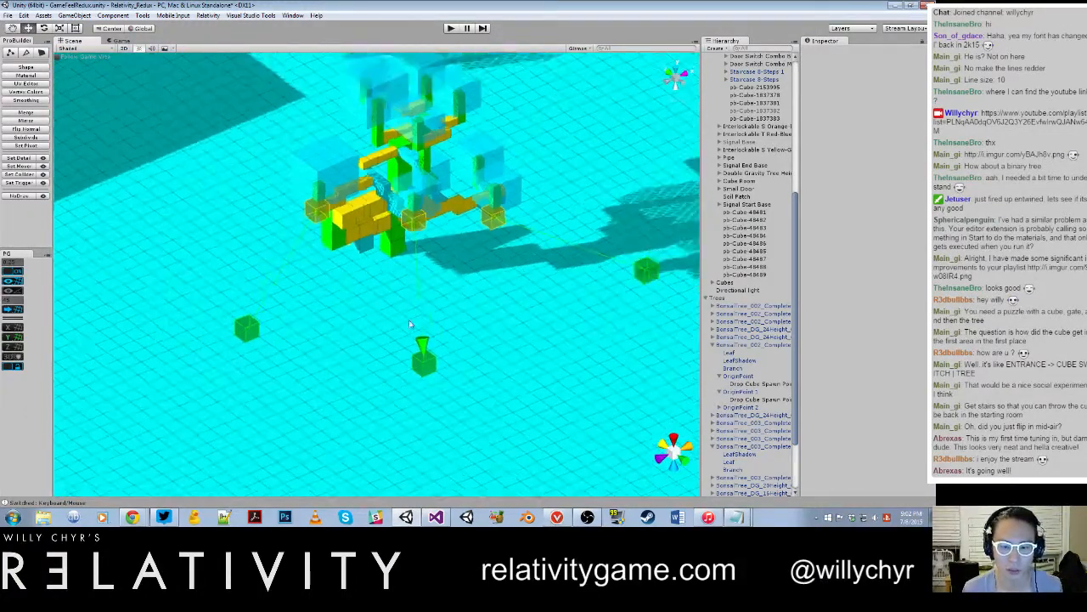
# Step: Save the changes to the GameFeelRedux scene and open the World_025_PillarGrid scene
pyautogui.scroll(-2, 409, 324)
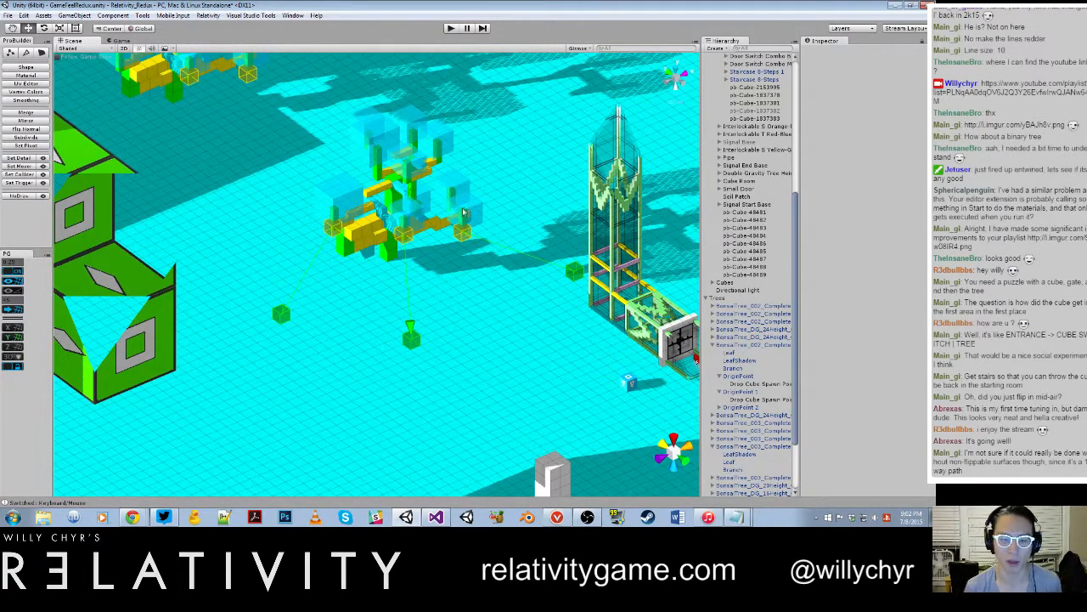
pyautogui.scroll(-10, 458, 261)
pyautogui.scroll(11, 459, 262)
pyautogui.keyDown('alt'); pyautogui.moveTo(440, 246); pyautogui.dragTo(490, 296); pyautogui.keyUp('alt')
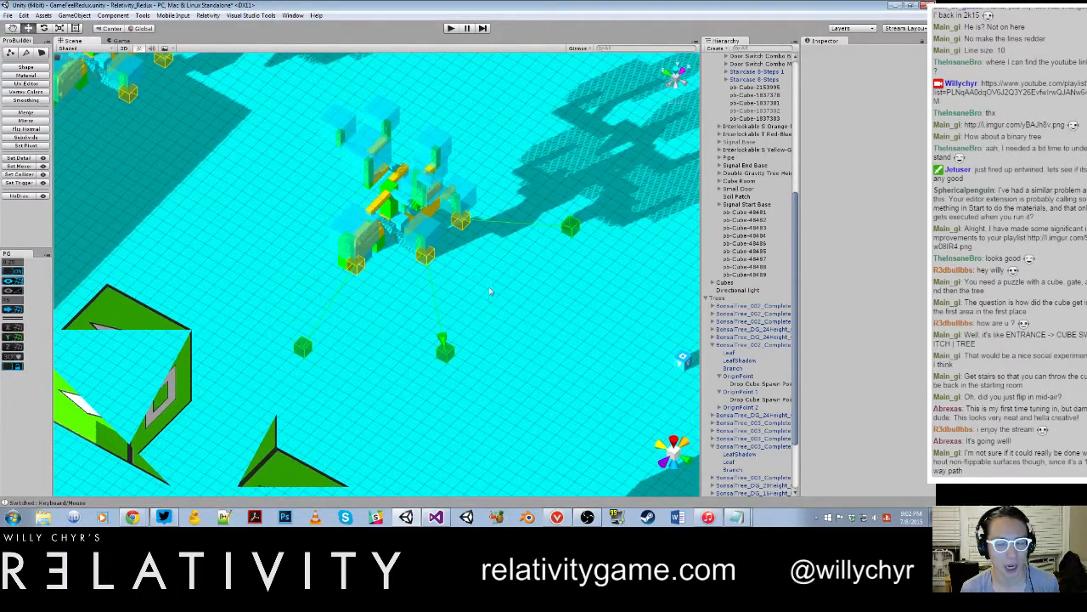
pyautogui.scroll(-3, 484, 286)
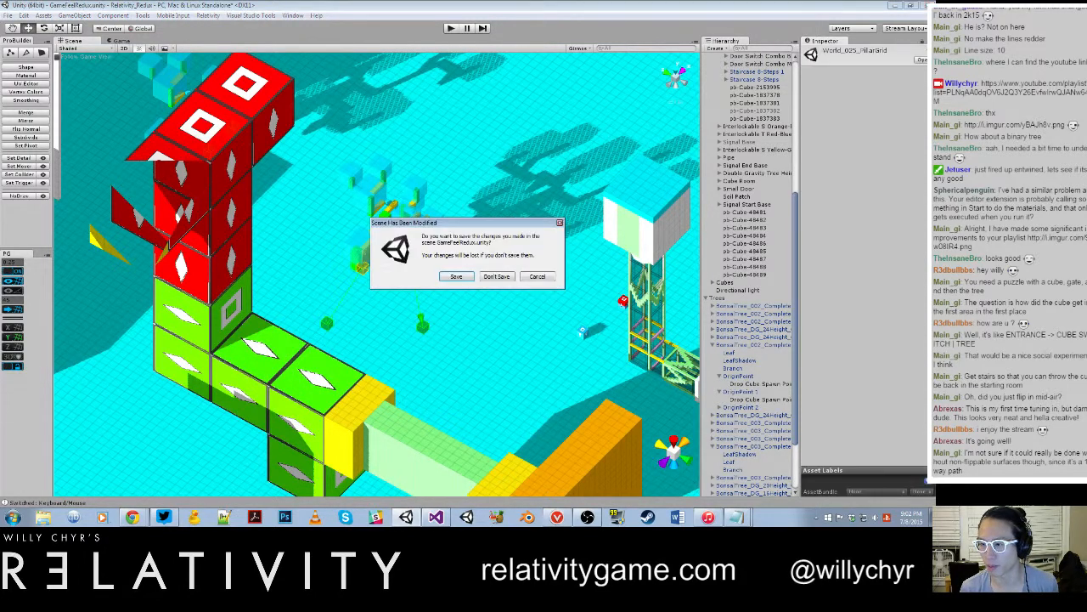
pyautogui.click(471, 280)
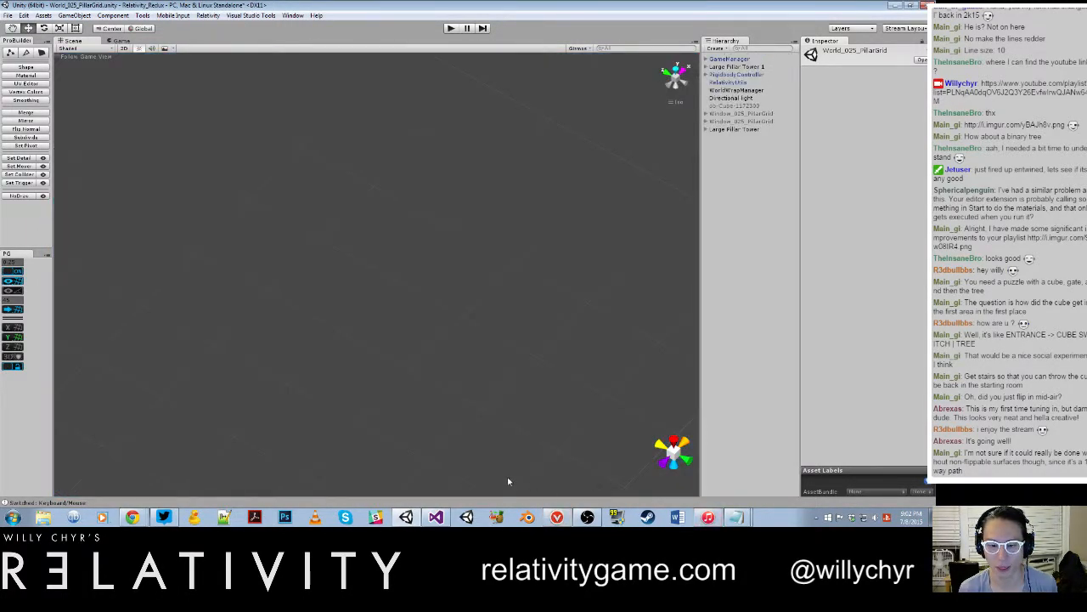
# Step: Frame the Large Pillar Tower in the scene and expand its hierarchy to show the contents of Corner Tower 4
pyautogui.doubleClick(735, 128)
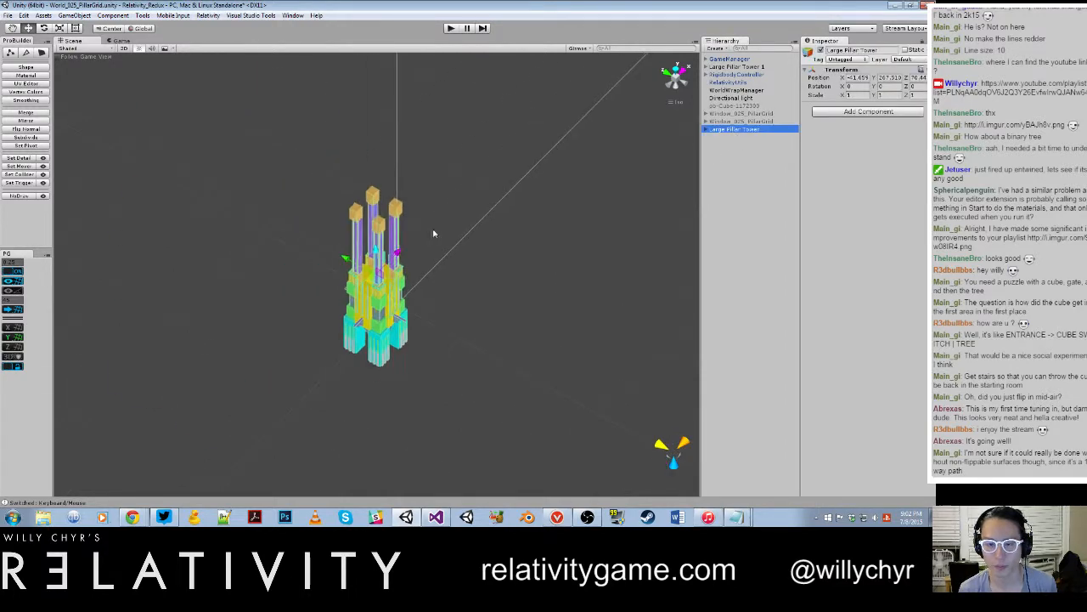
pyautogui.click(473, 267)
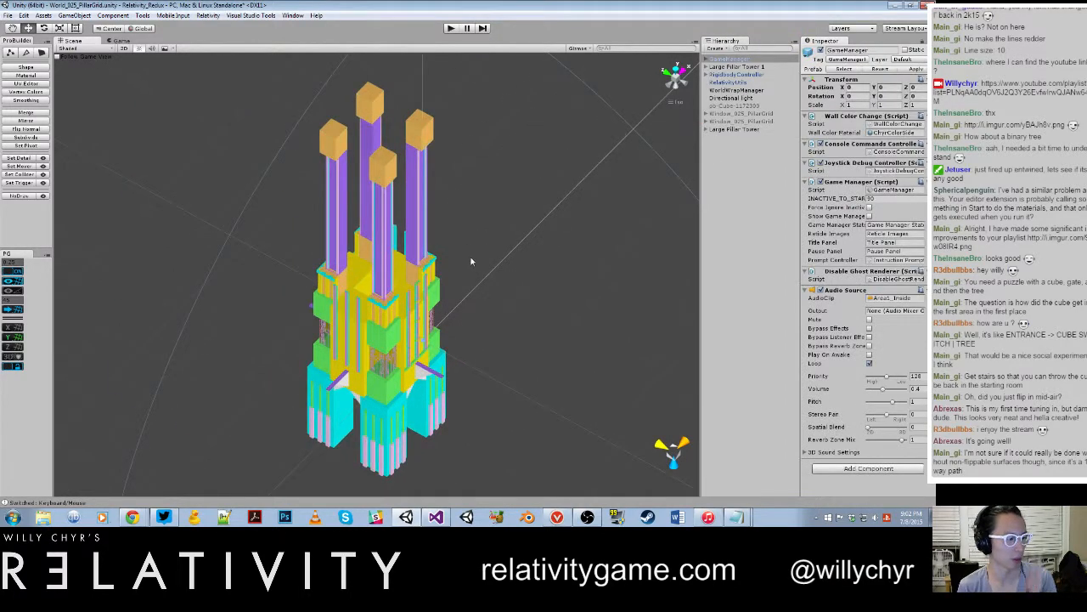
pyautogui.click(729, 129)
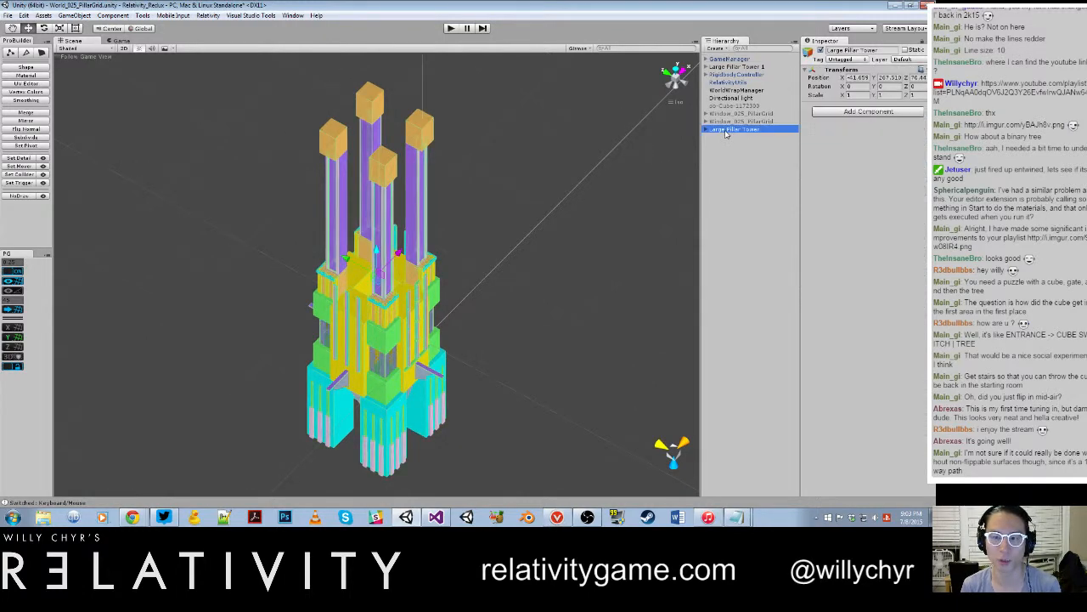
pyautogui.click(706, 129)
pyautogui.click(712, 136)
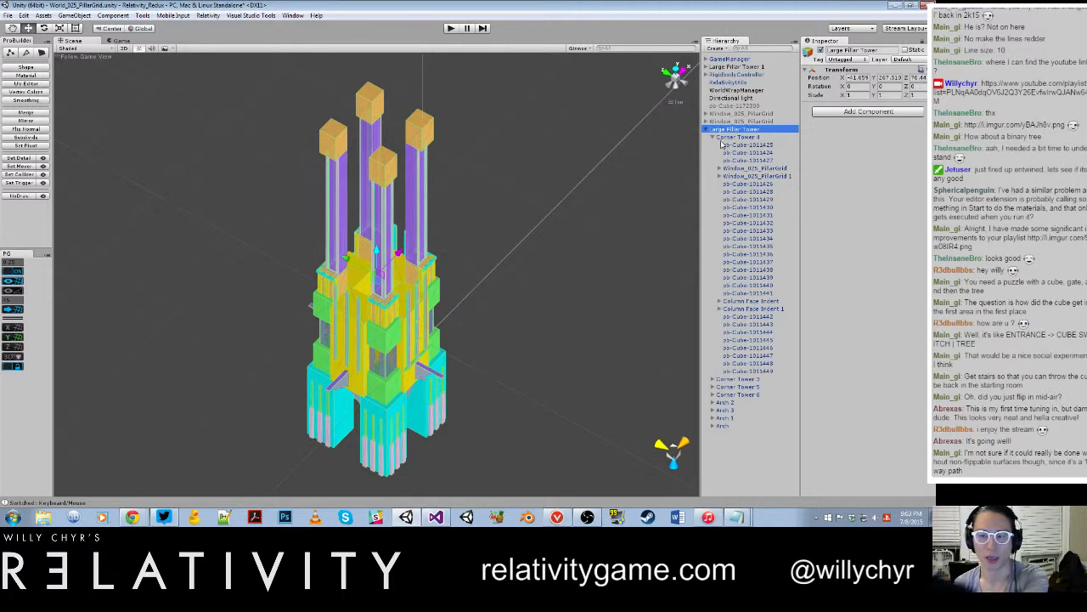
# Step: Inspect the first Window_025_PillarGrid object in Corner Tower 4, collapse the tower's hierarchy and clear the selection
pyautogui.click(719, 168)
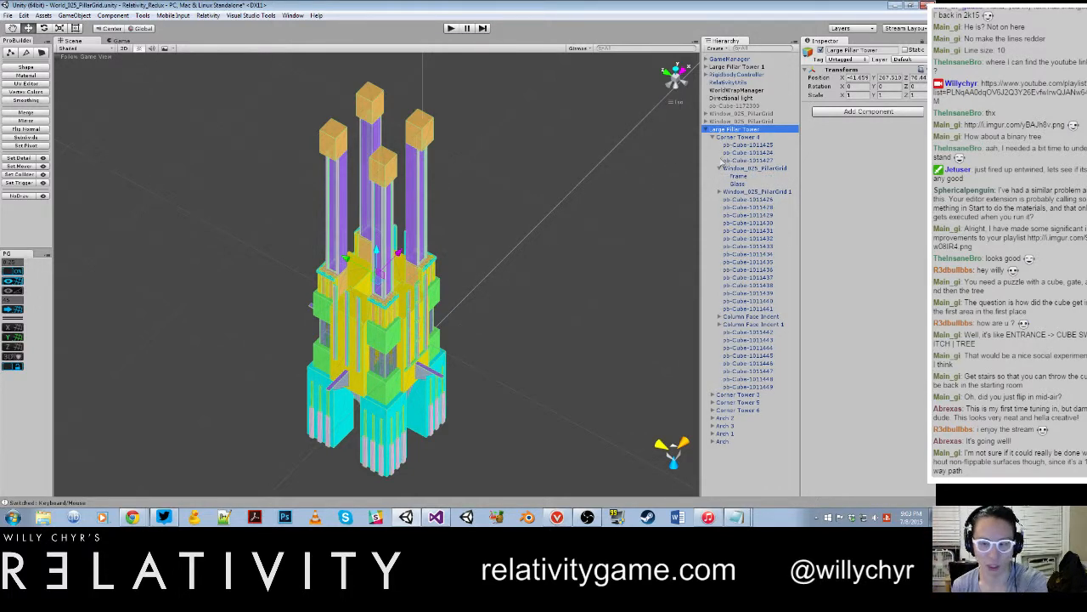
pyautogui.click(738, 169)
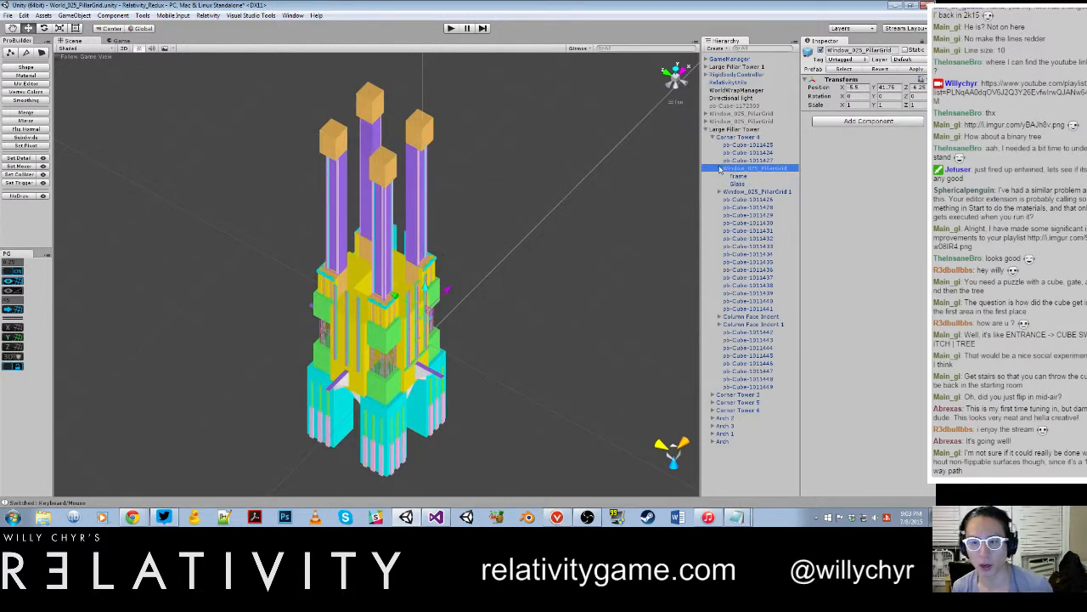
pyautogui.click(719, 168)
pyautogui.click(707, 129)
pyautogui.click(722, 181)
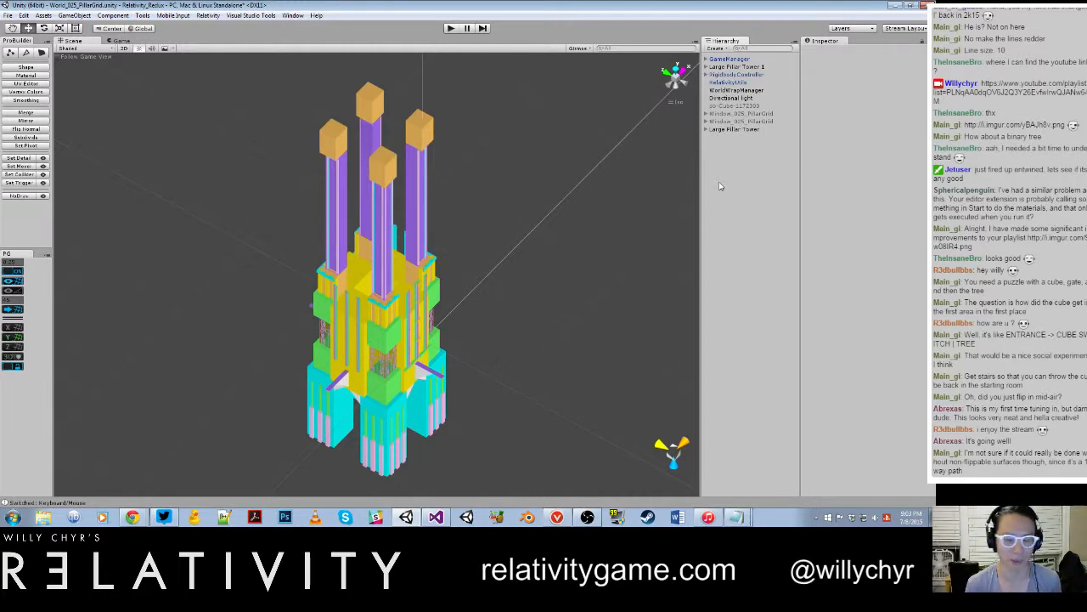
# Step: Place a Corner Tower prefab in the scene beside the Large Pillar Tower
pyautogui.scroll(10, 461, 318)
pyautogui.moveTo(424, 417); pyautogui.dragTo(485, 205, button='middle')
pyautogui.moveTo(485, 206)
pyautogui.keyDown('alt'); pyautogui.mouseDown()
pyautogui.moveTo(480, 222)
pyautogui.moveTo(496, 213)
pyautogui.mouseUp(); pyautogui.keyUp('alt')
pyautogui.scroll(3, 501, 211)
pyautogui.moveTo(503, 211); pyautogui.dragTo(478, 262, button='middle')
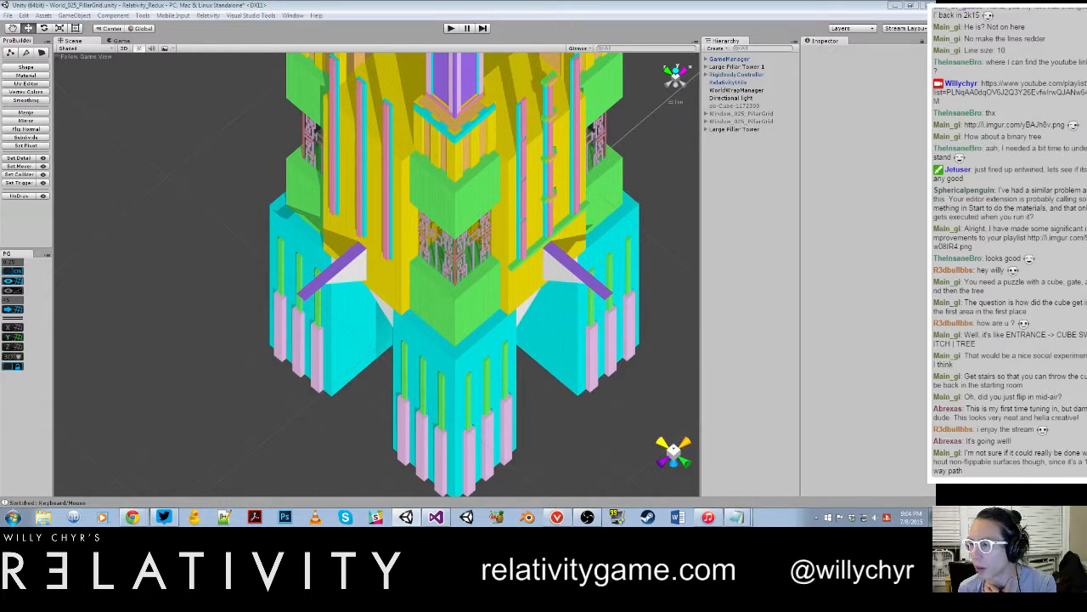
pyautogui.moveTo(935, 164); pyautogui.dragTo(147, 228)
pyautogui.scroll(-10, 167, 238)
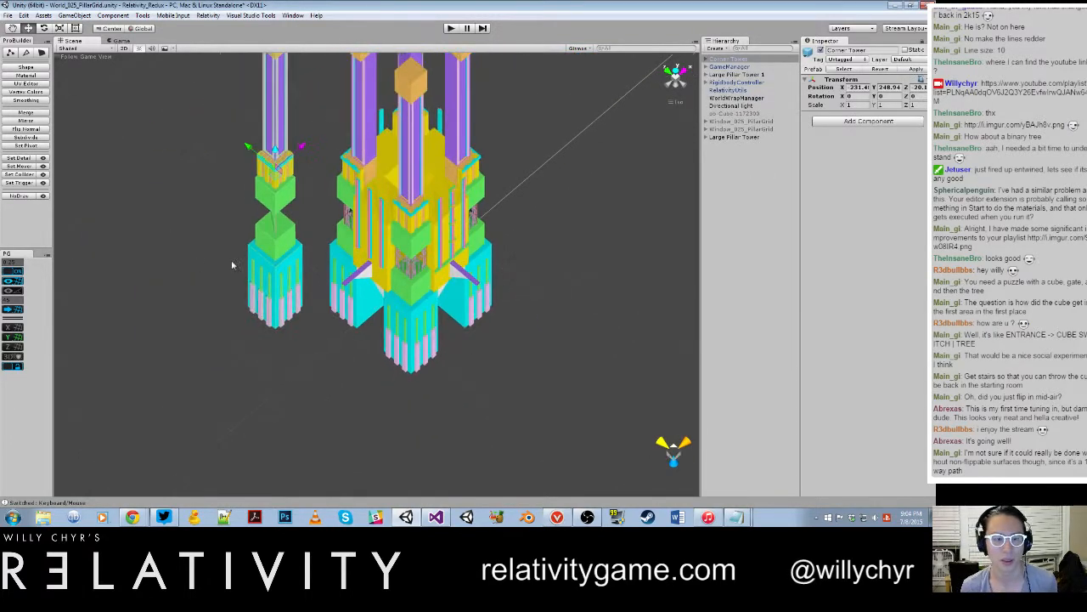
# Step: Move the placed Corner Tower vertically downward beside the Large Pillar Tower
pyautogui.keyDown('alt'); pyautogui.moveTo(234, 265); pyautogui.dragTo(432, 251); pyautogui.keyUp('alt')
pyautogui.scroll(-3, 444, 239)
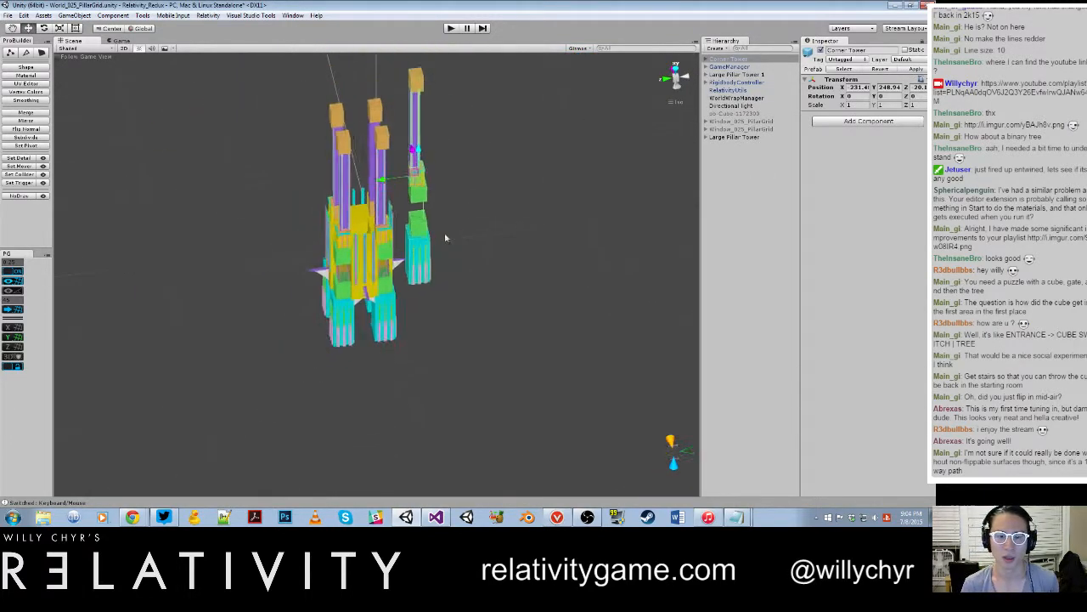
pyautogui.scroll(-1, 445, 238)
pyautogui.moveTo(416, 162); pyautogui.dragTo(416, 265)
pyautogui.keyDown('alt'); pyautogui.moveTo(417, 266); pyautogui.dragTo(452, 177); pyautogui.keyUp('alt')
# Step: Inspect the window glass in the Large Pillar Tower, its parent window object and Corner Tower 3
pyautogui.scroll(3, 431, 192)
pyautogui.click(465, 168)
pyautogui.click(473, 165)
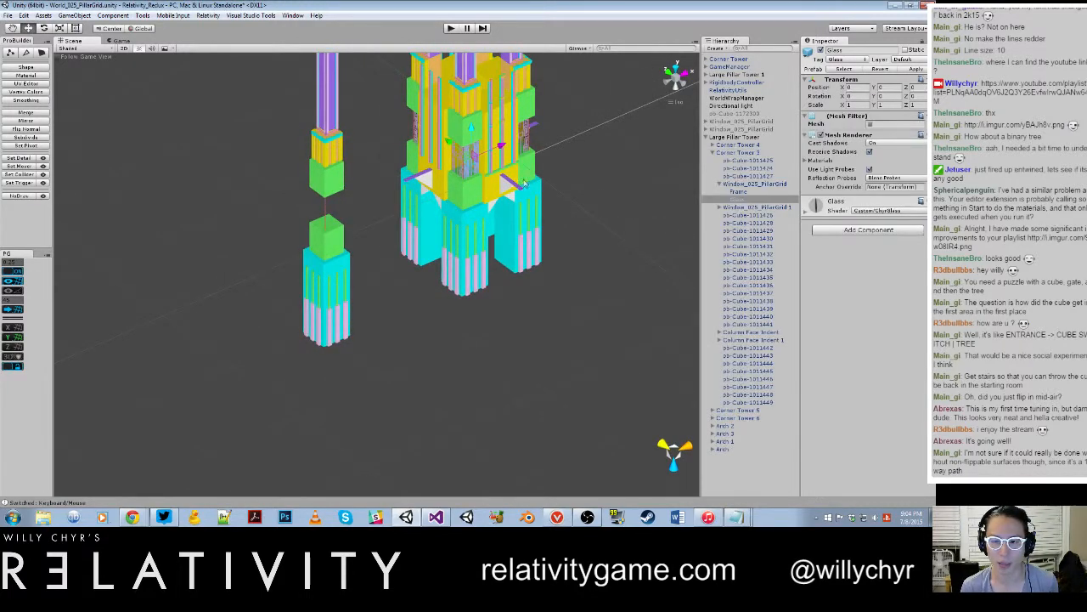
pyautogui.click(746, 184)
pyautogui.click(751, 153)
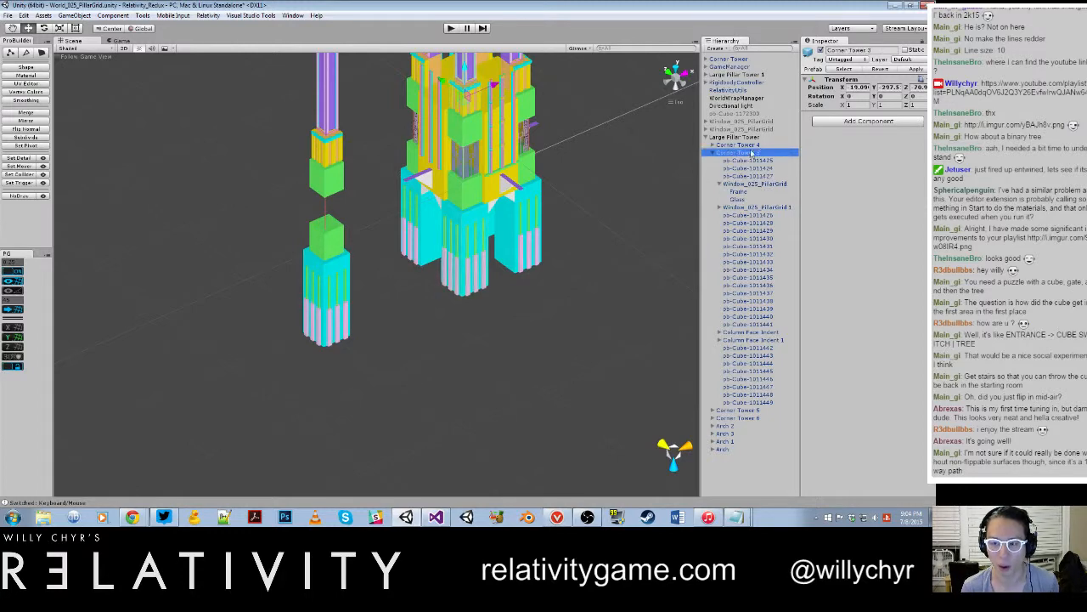
# Step: Inspect the separate Corner Tower's green block, its thin red post and the Frame and Glass of its first window
pyautogui.scroll(5, 344, 215)
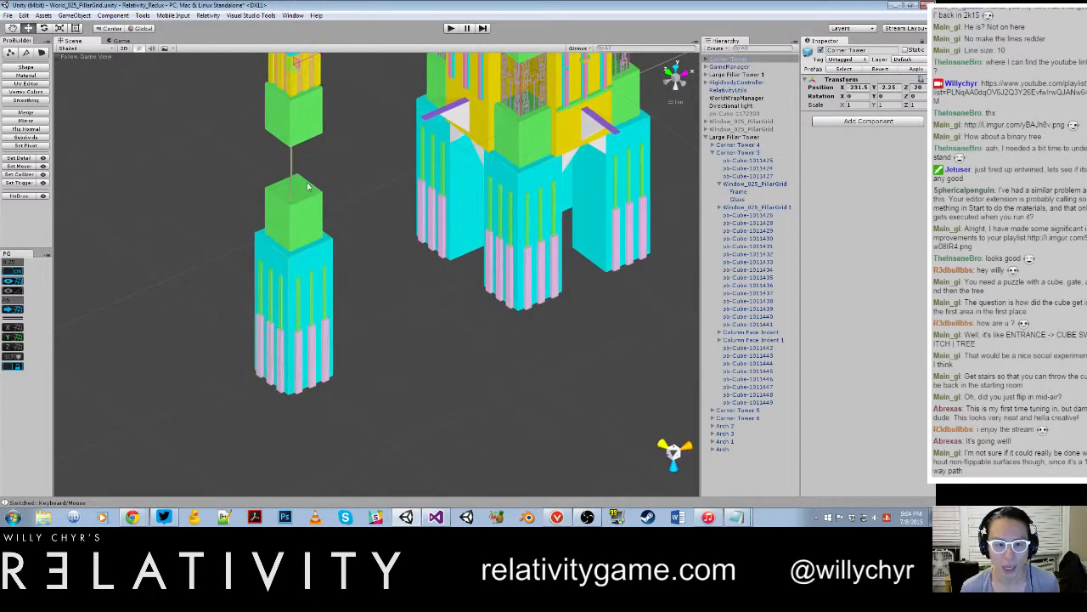
pyautogui.click(311, 211)
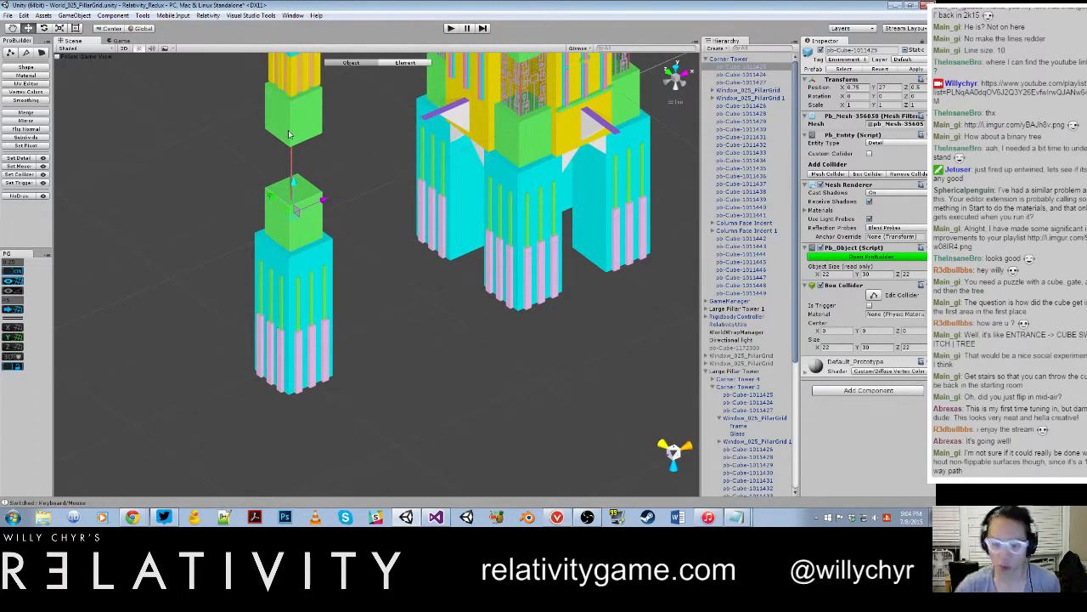
pyautogui.scroll(3, 319, 189)
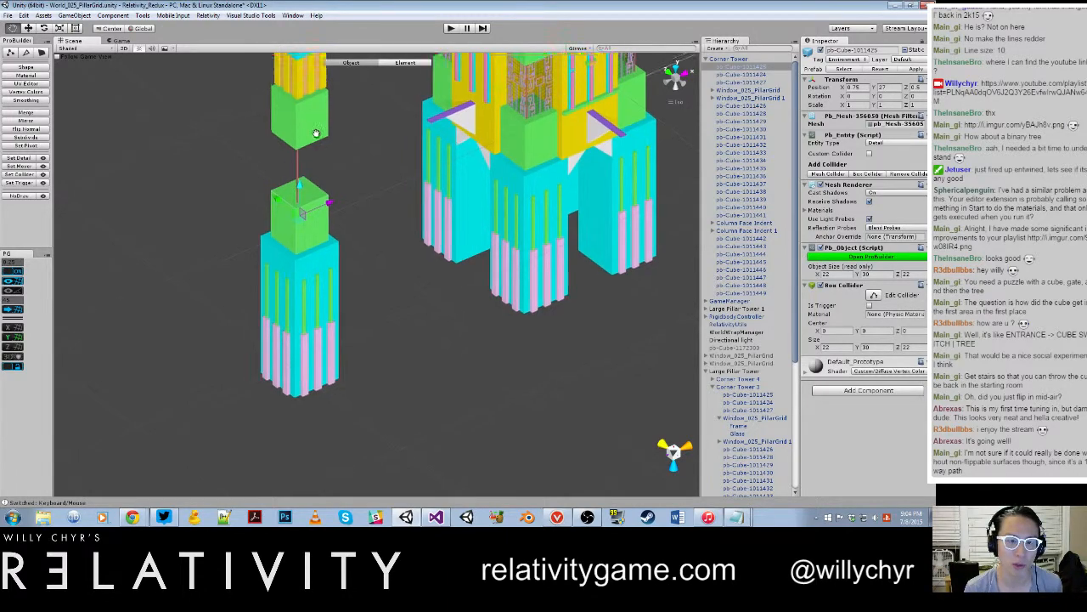
pyautogui.scroll(3, 320, 189)
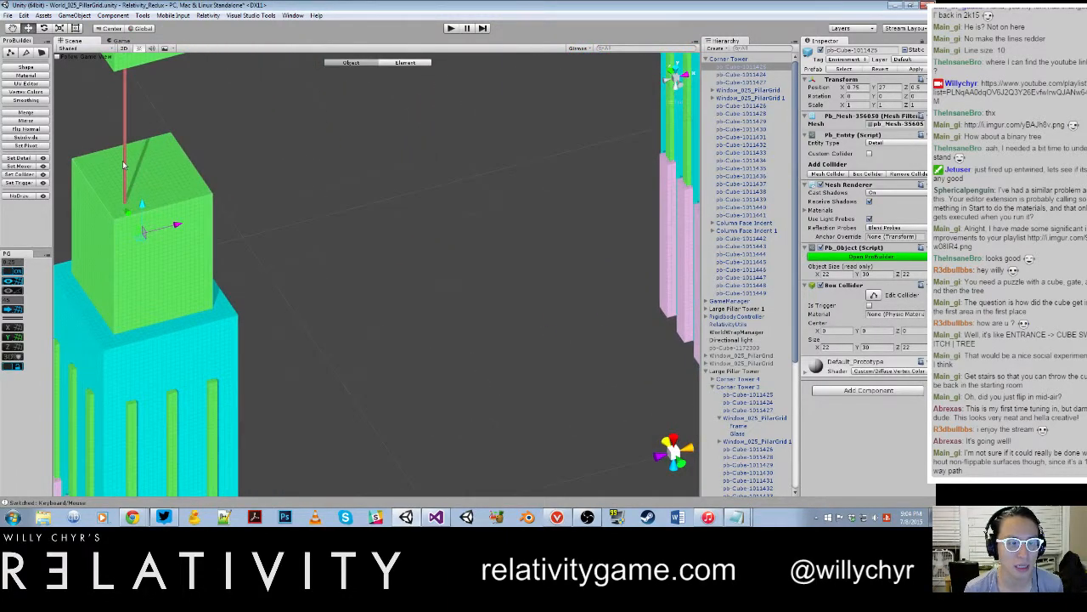
pyautogui.click(124, 166)
pyautogui.click(713, 90)
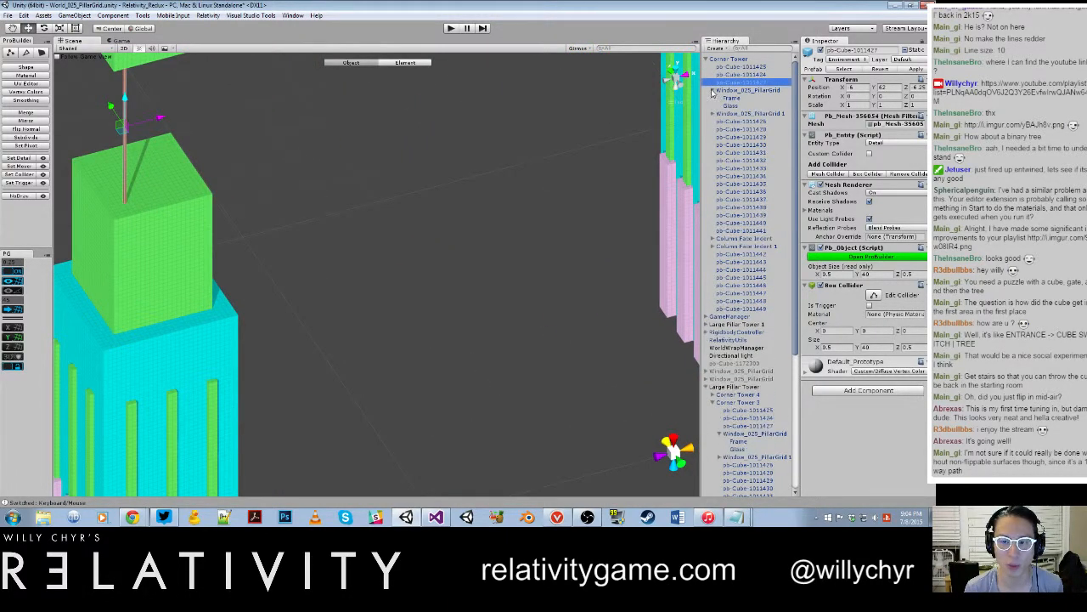
pyautogui.doubleClick(731, 104)
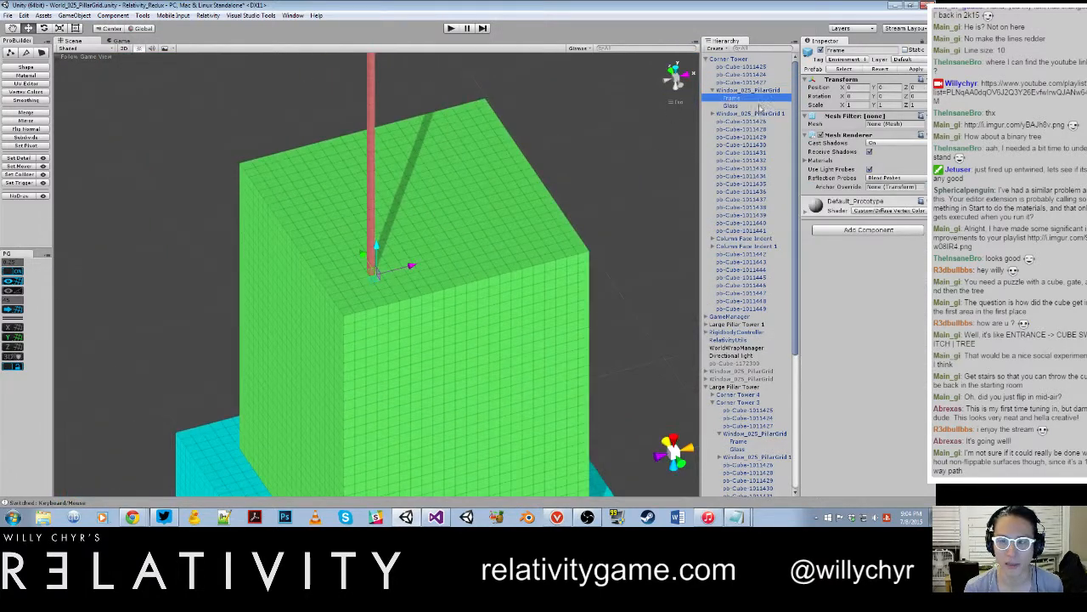
# Step: Delete the separate Corner Tower standing beside the Large Pillar Tower
pyautogui.scroll(-5, 413, 187)
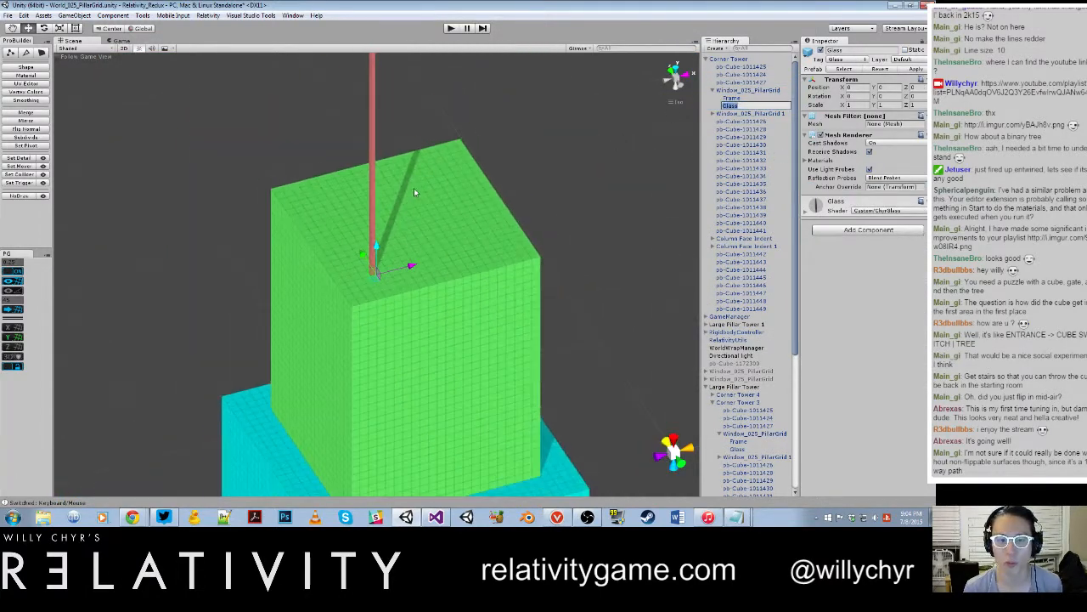
pyautogui.scroll(-10, 391, 208)
pyautogui.click(467, 226)
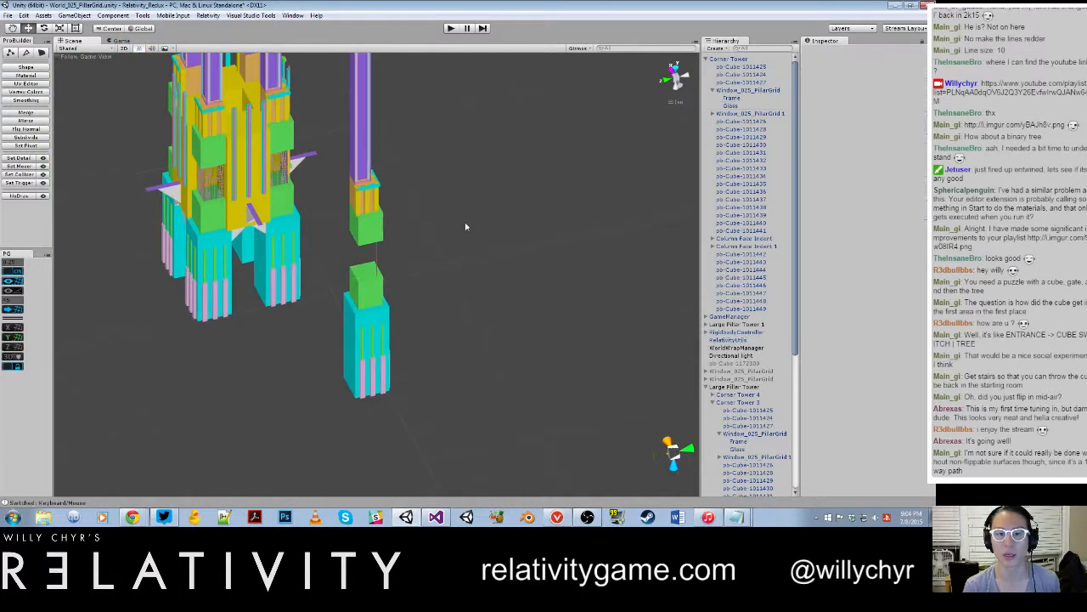
pyautogui.keyDown('alt'); pyautogui.moveTo(467, 226); pyautogui.dragTo(371, 222); pyautogui.keyUp('alt')
pyautogui.scroll(3, 372, 223)
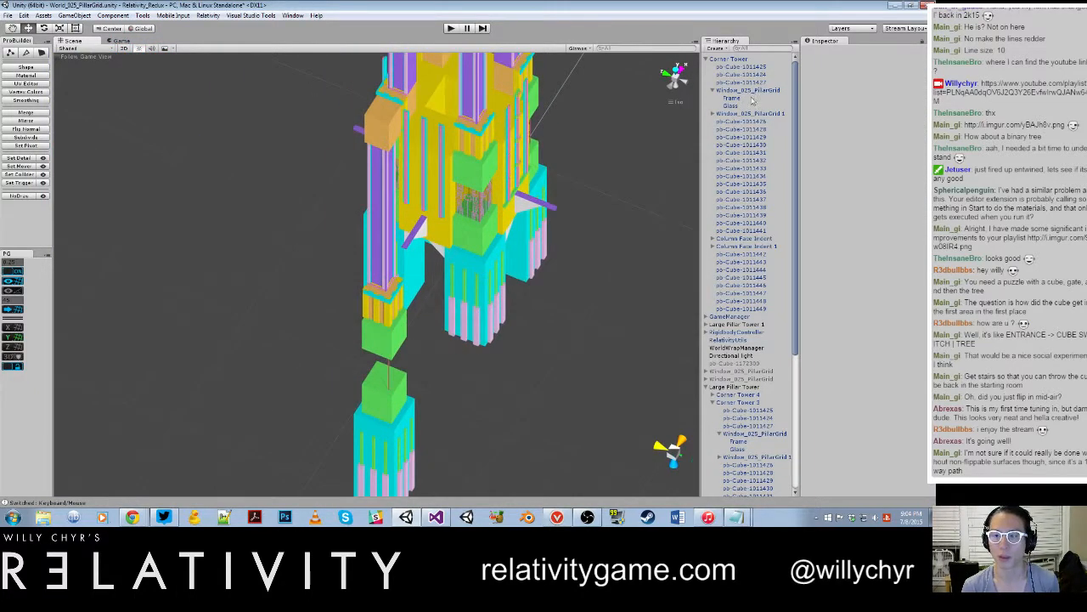
pyautogui.click(718, 59)
pyautogui.rightClick(718, 60)
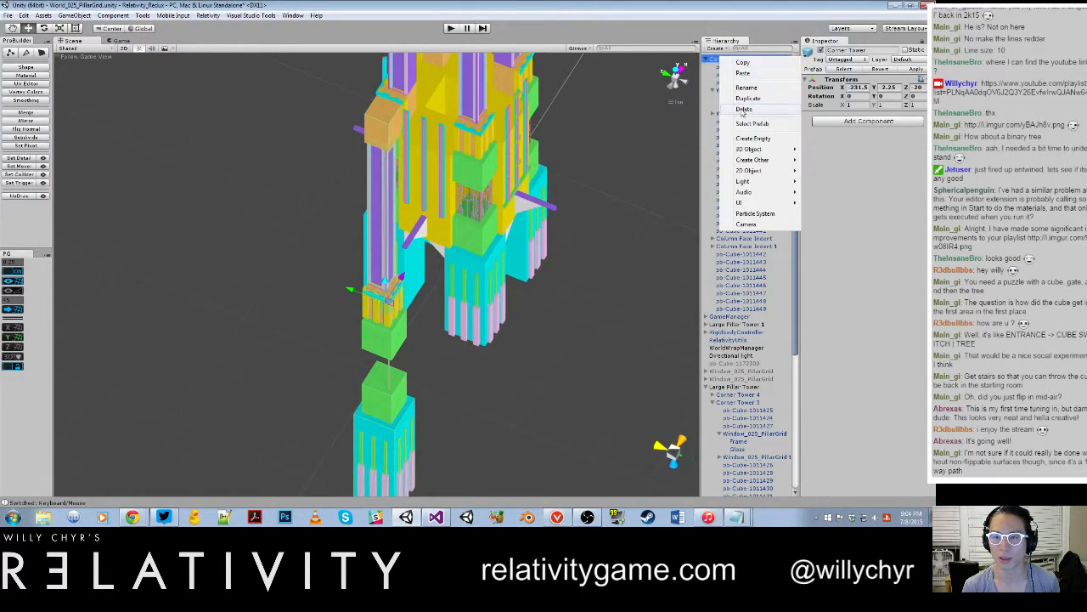
pyautogui.click(739, 110)
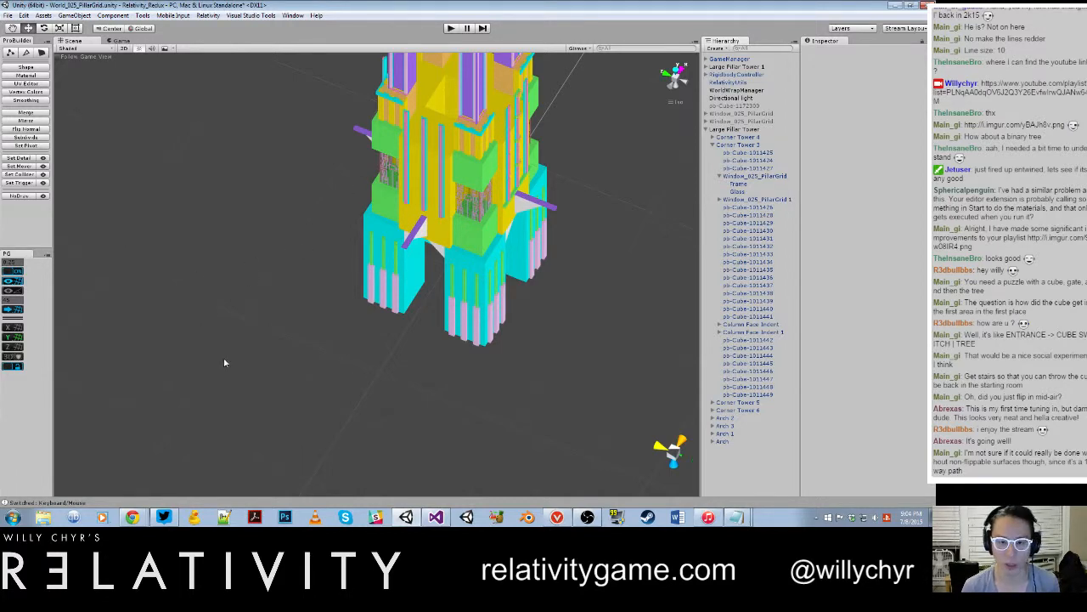
# Step: Examine the lattice windows between the green blocks of the Large Pillar Tower's corner from close up
pyautogui.scroll(5, 224, 363)
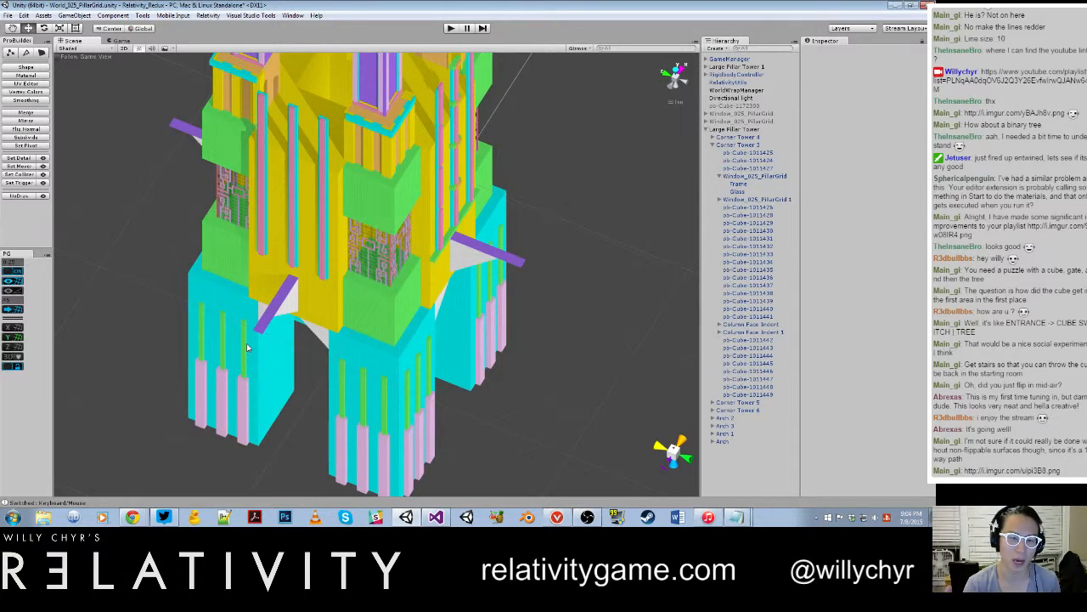
pyautogui.scroll(2, 247, 347)
pyautogui.scroll(6, 359, 284)
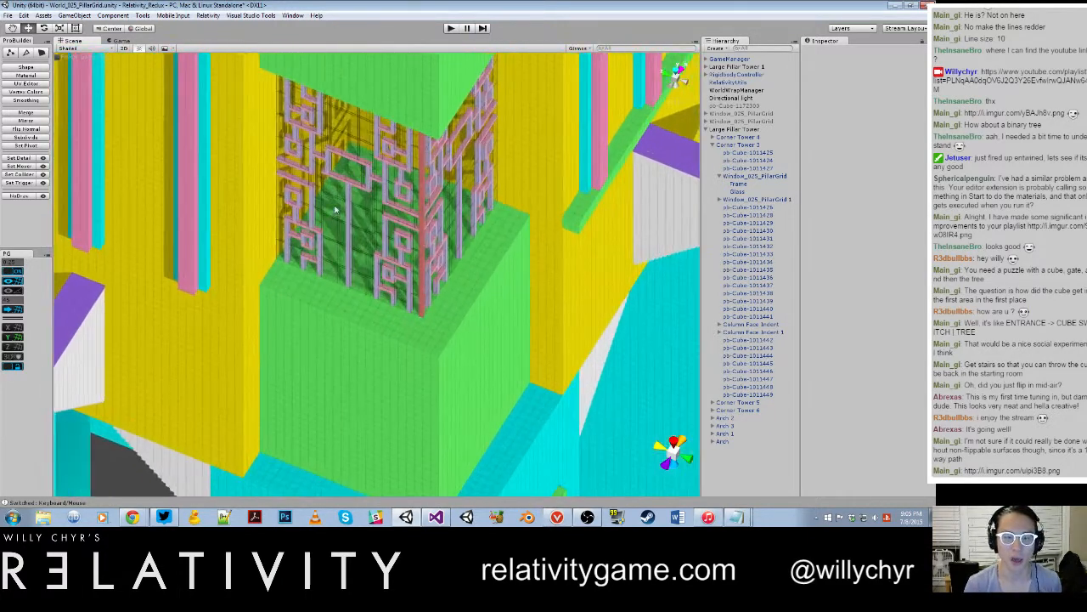
pyautogui.moveTo(334, 210); pyautogui.dragTo(387, 267, button='right')
pyautogui.press('w')
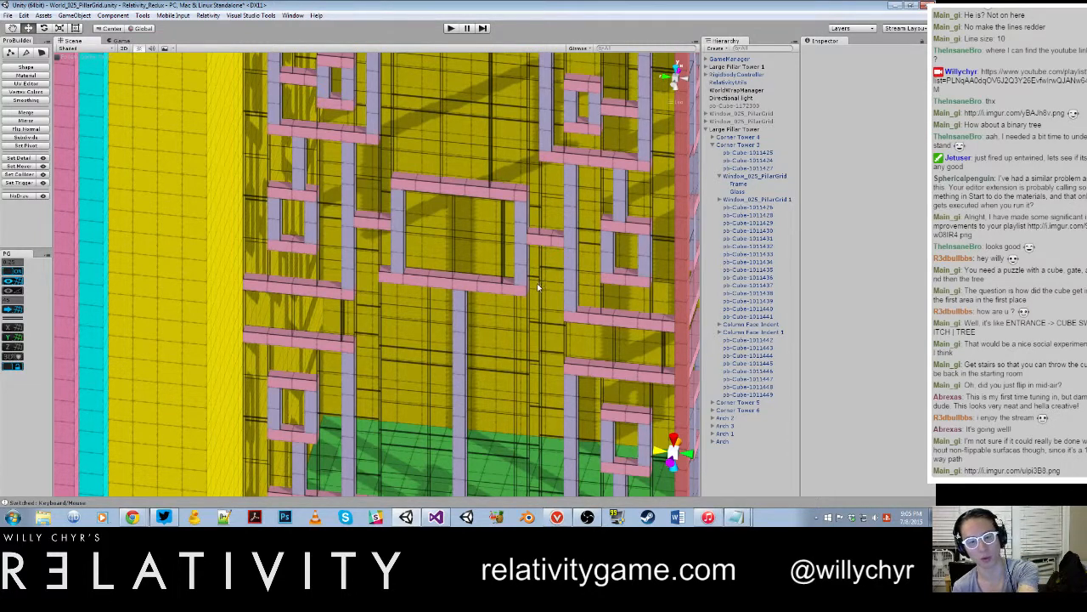
pyautogui.scroll(-3, 472, 258)
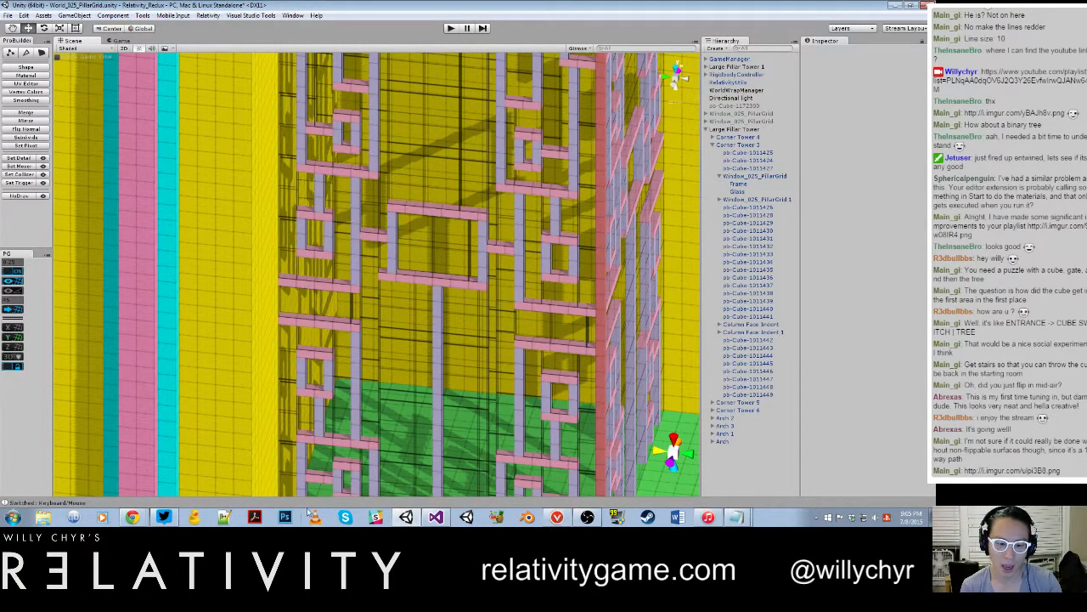
# Step: Switch to another program and back to Unity, and examine the tower's lattice window together with the surrounding facade
pyautogui.click(554, 523)
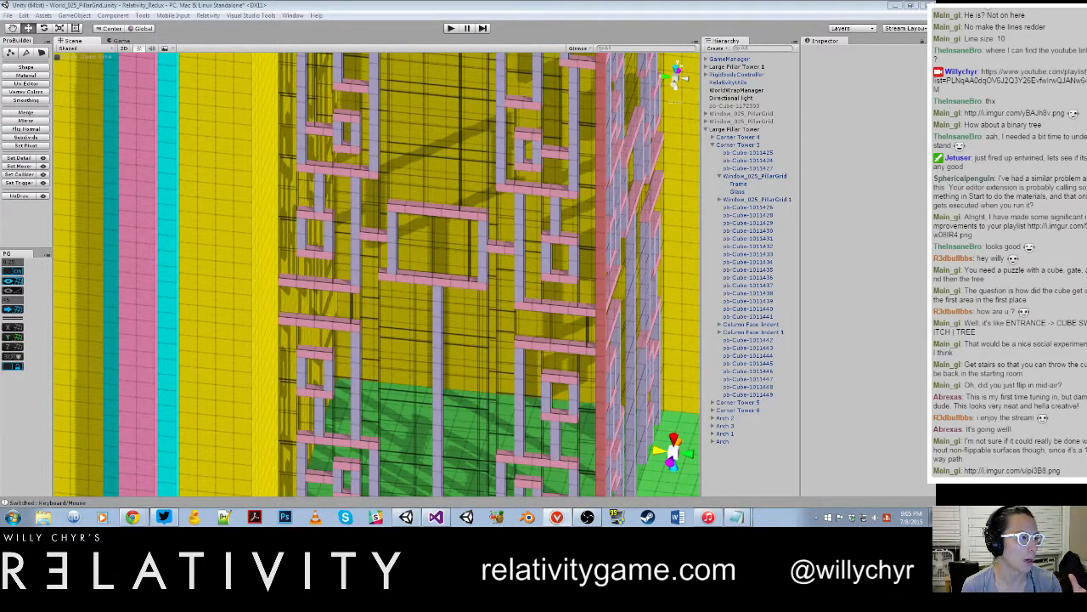
pyautogui.hotkey('alt', 'Tab')
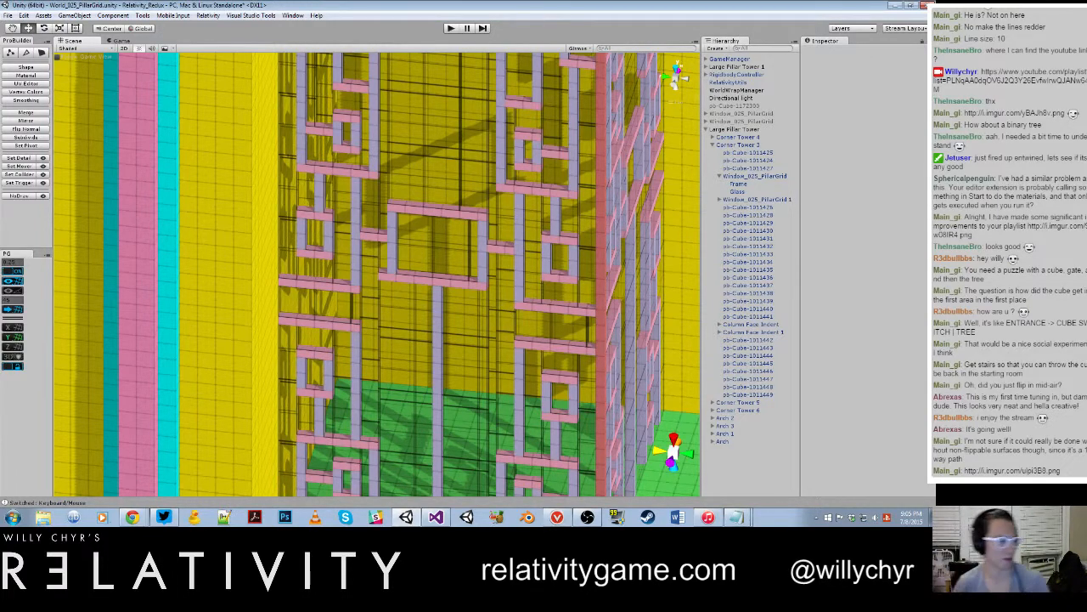
pyautogui.press('f')
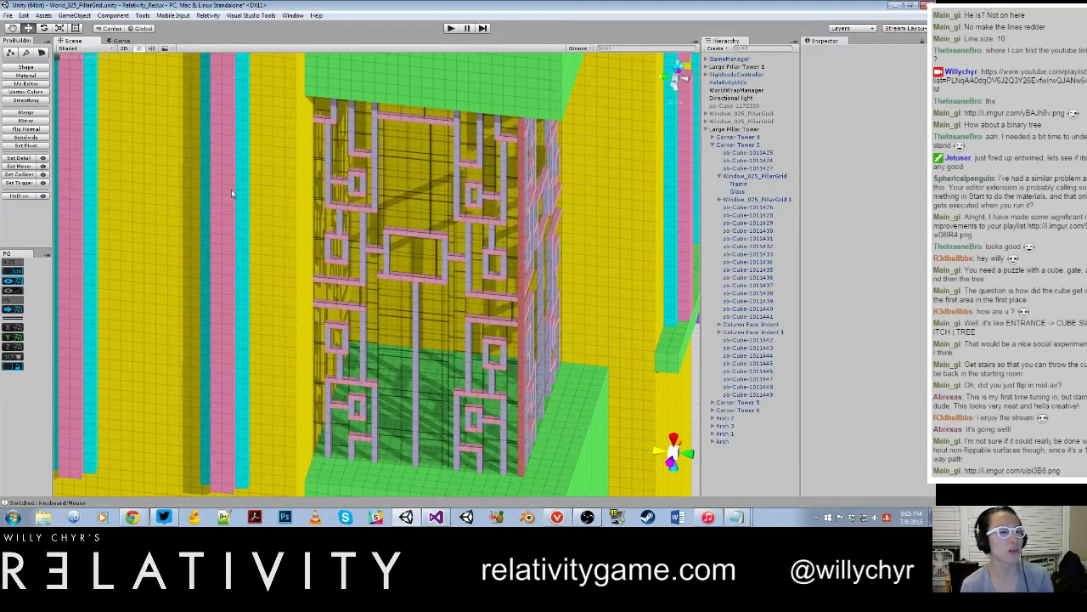
pyautogui.scroll(-10, 260, 165)
pyautogui.scroll(5, 473, 310)
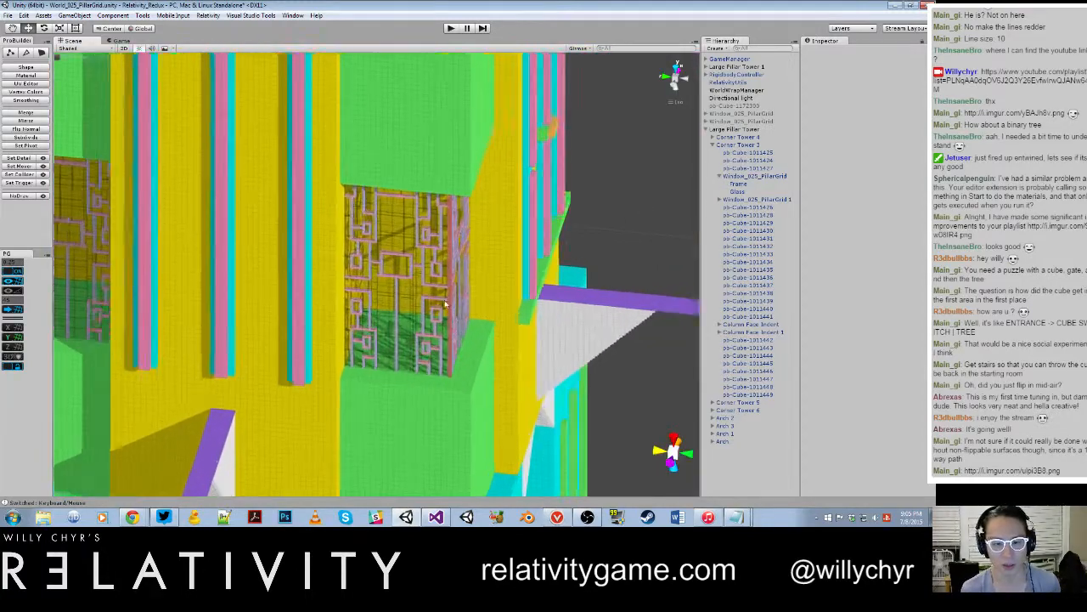
# Step: Examine the Large Pillar Tower's corner windows and surrounding facade from further away
pyautogui.scroll(-7, 424, 286)
pyautogui.scroll(-3, 426, 290)
pyautogui.keyDown('alt'); pyautogui.moveTo(426, 290); pyautogui.dragTo(376, 338); pyautogui.keyUp('alt')
pyautogui.scroll(-4, 375, 338)
pyautogui.moveTo(376, 338); pyautogui.dragTo(418, 393, button='middle')
pyautogui.scroll(3, 418, 393)
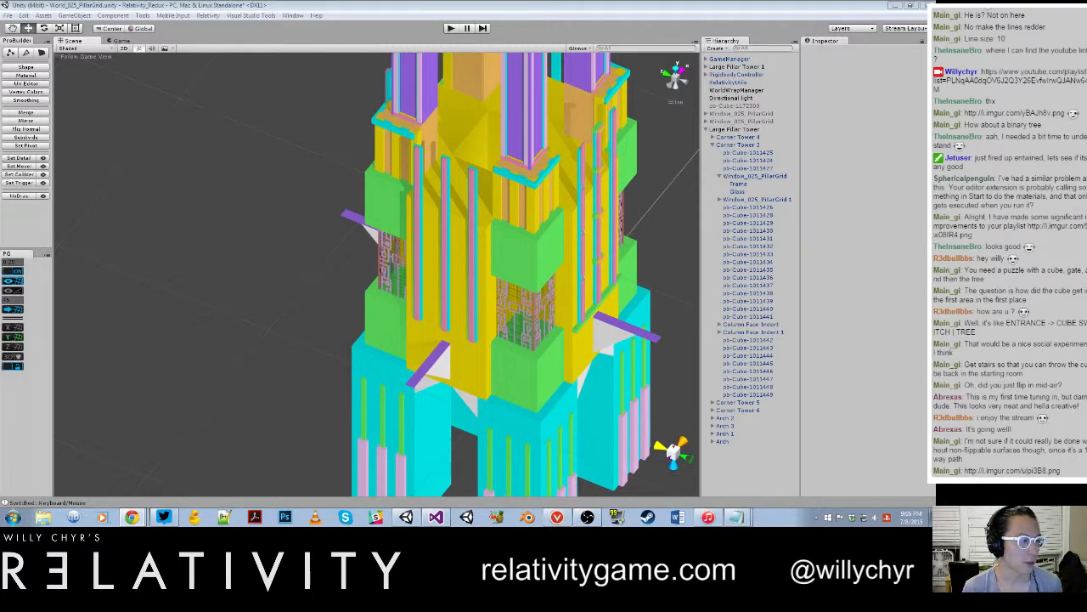
# Step: View the puzzle sketch ulpi3B8.png enlarged in a widened browser window, and close the browser
pyautogui.moveTo(0, 51); pyautogui.dragTo(505, 72)
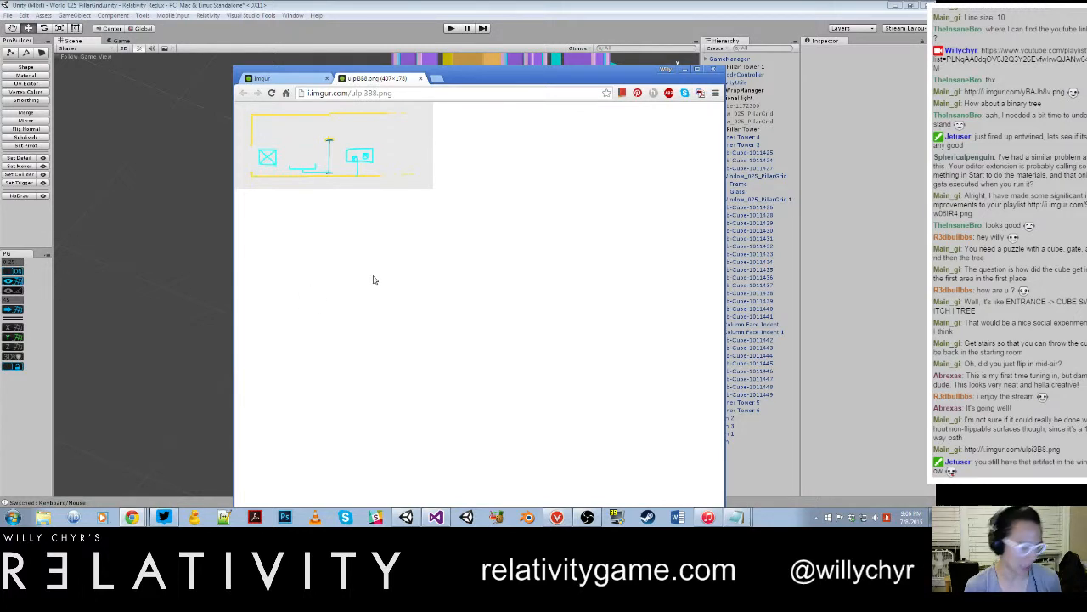
pyautogui.keyDown('ctrl'); pyautogui.scroll(-5, 373, 279); pyautogui.keyUp('ctrl')
pyautogui.keyDown('ctrl'); pyautogui.scroll(12, 373, 279); pyautogui.keyUp('ctrl')
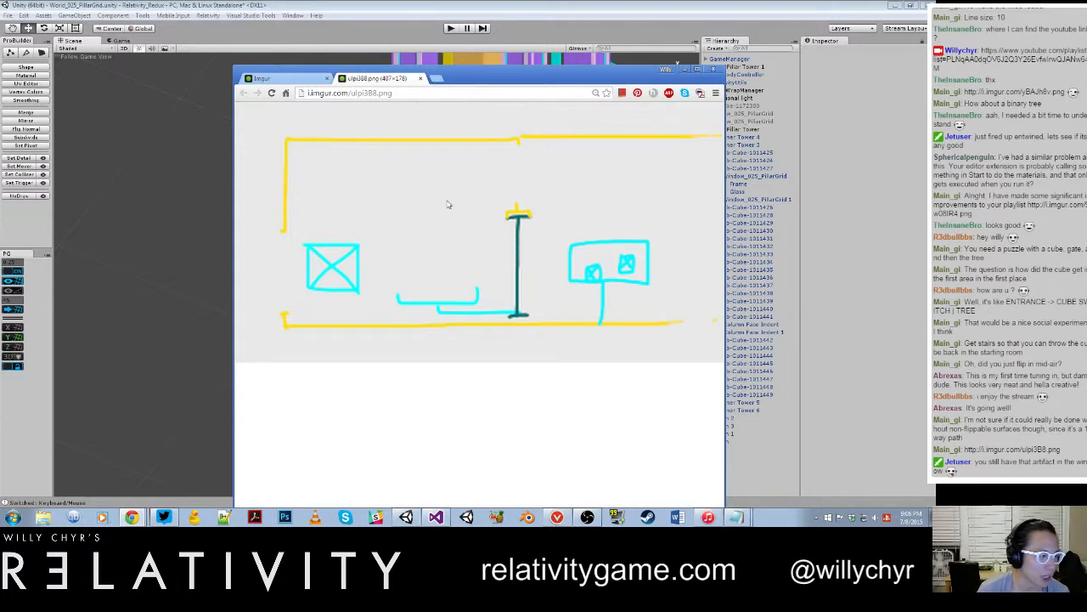
pyautogui.moveTo(601, 78); pyautogui.dragTo(456, 80)
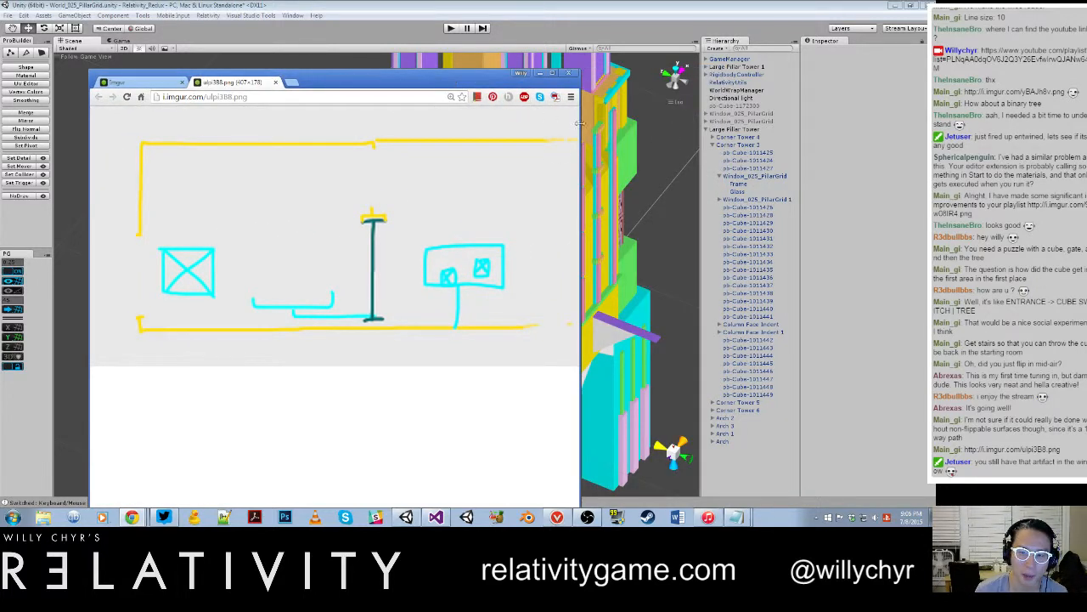
pyautogui.moveTo(580, 125); pyautogui.dragTo(761, 125)
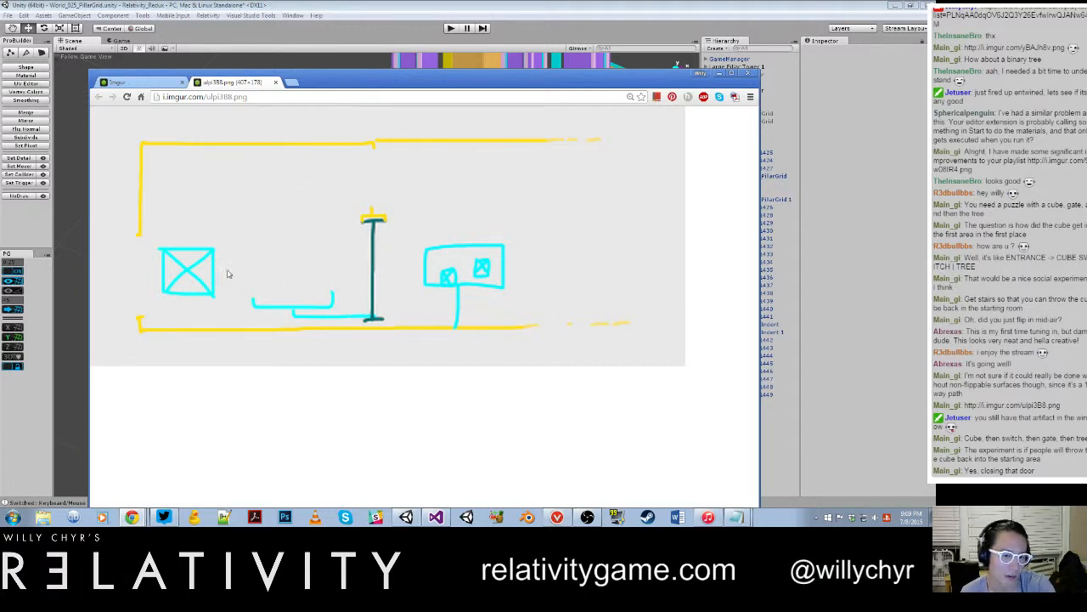
pyautogui.click(277, 83)
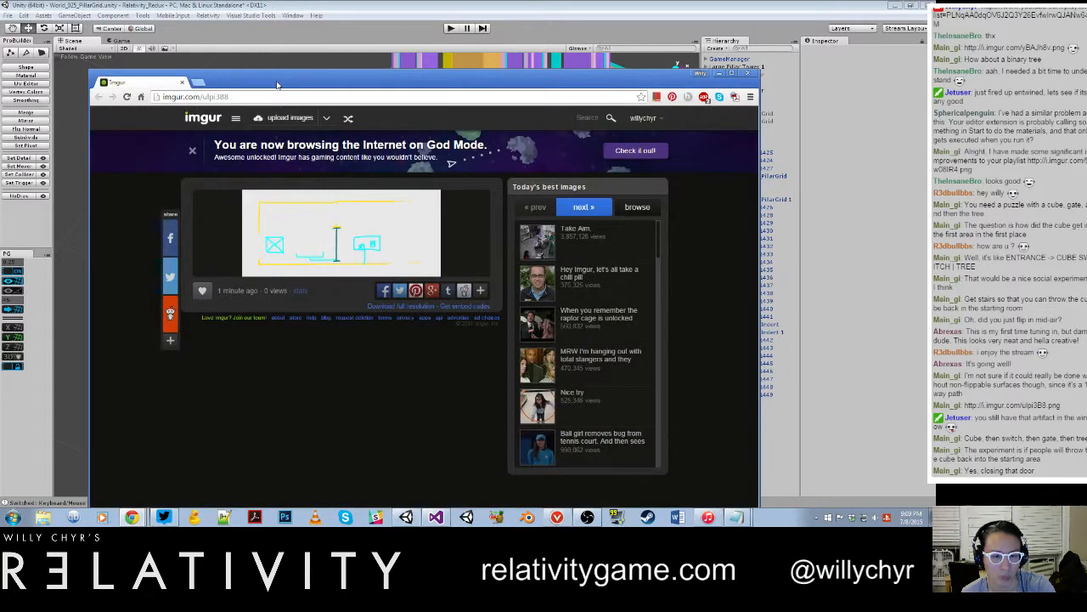
pyautogui.click(748, 73)
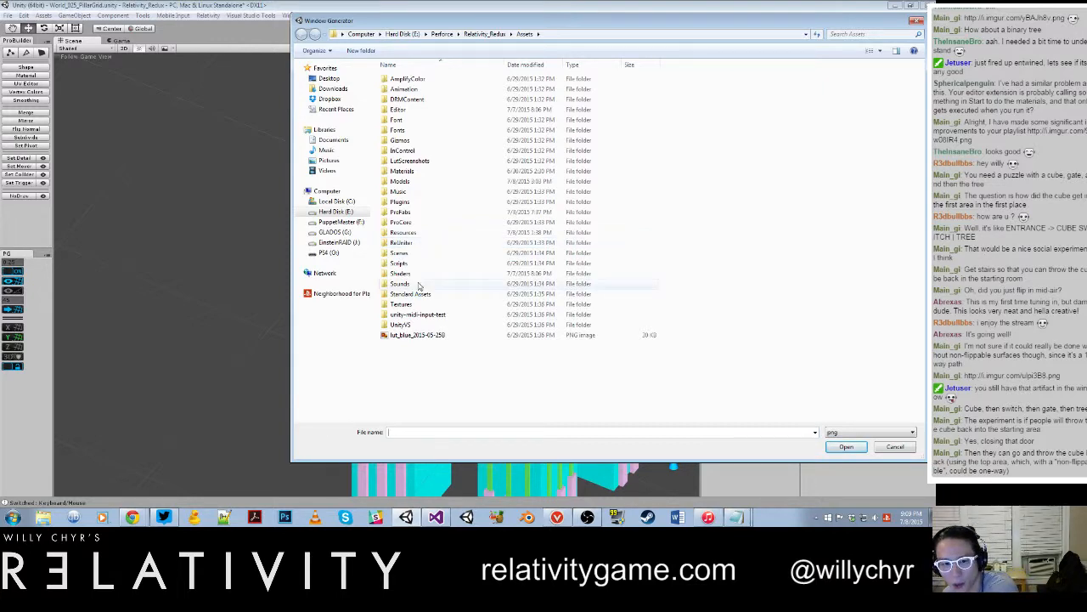
# Step: Generate a window from the Window_025_PillarGrid image in the Relativity_Redux Window Designs folder and select the new object
pyautogui.click(336, 212)
pyautogui.doubleClick(400, 233)
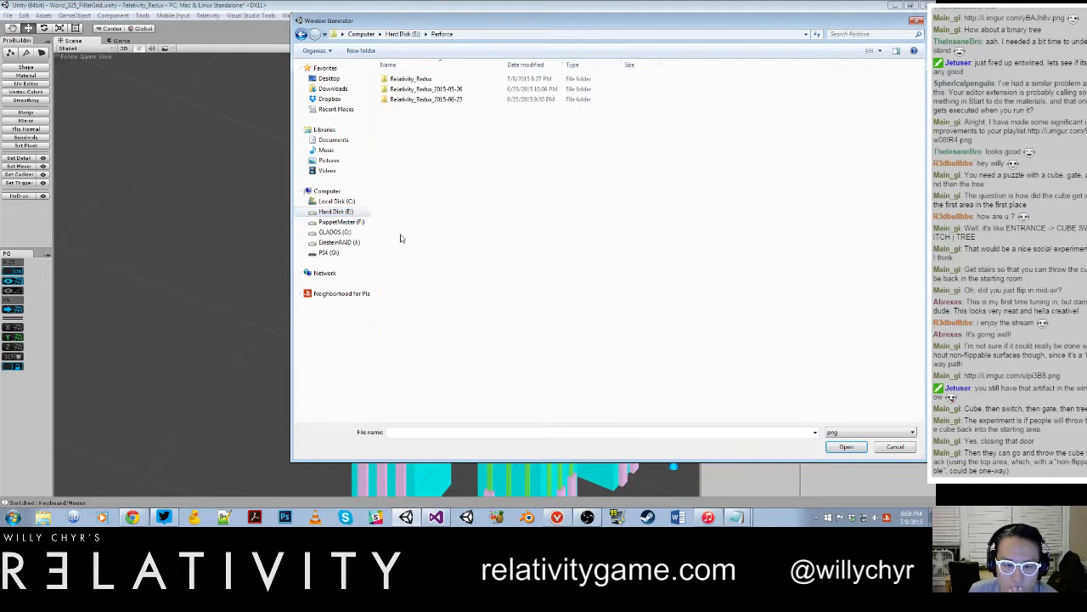
pyautogui.doubleClick(417, 80)
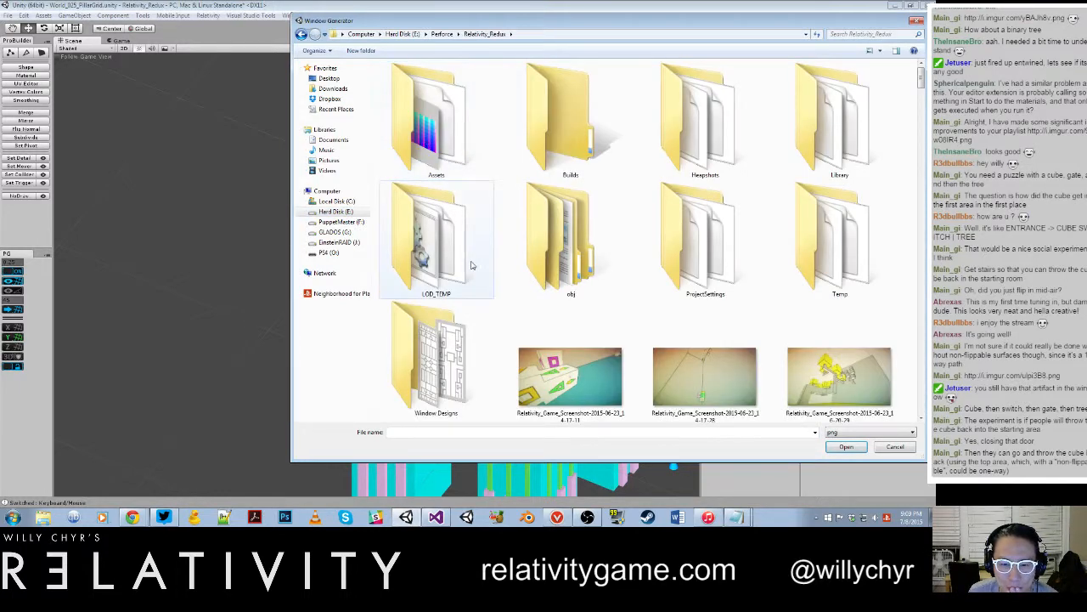
pyautogui.doubleClick(435, 332)
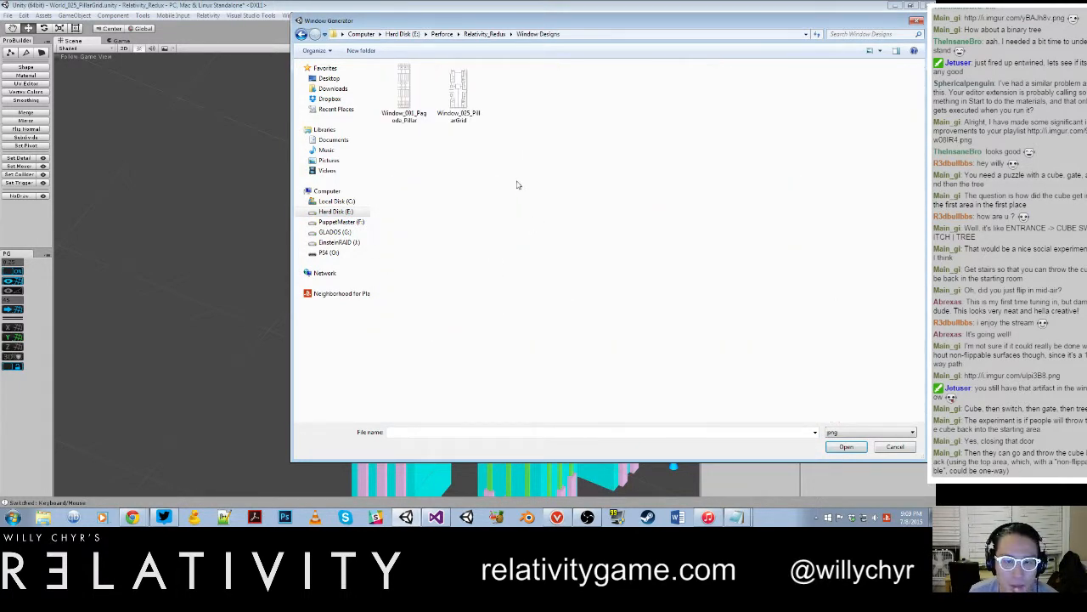
pyautogui.click(471, 106)
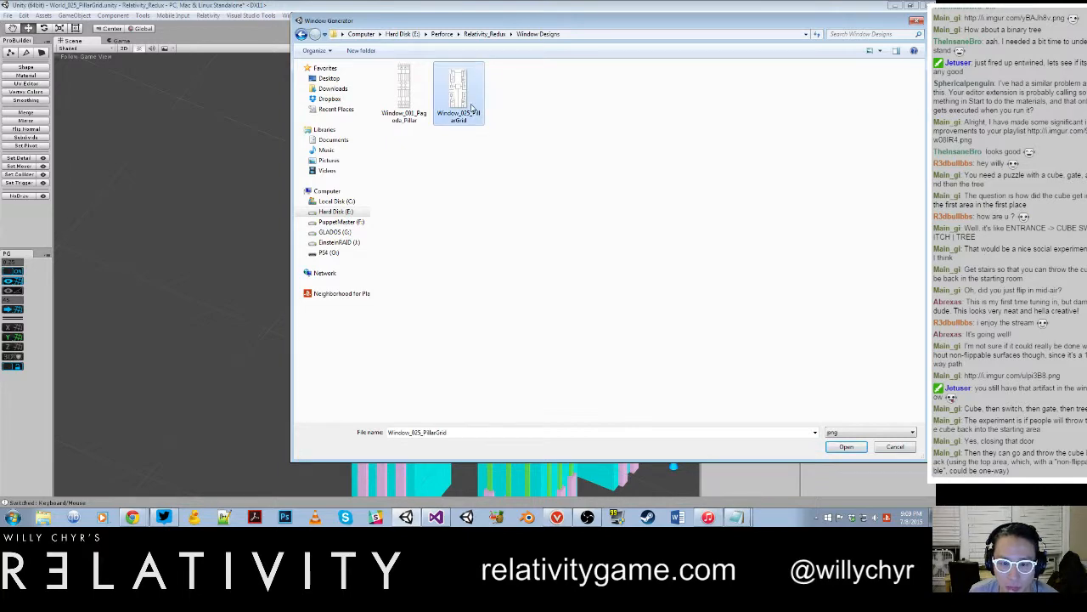
pyautogui.click(846, 447)
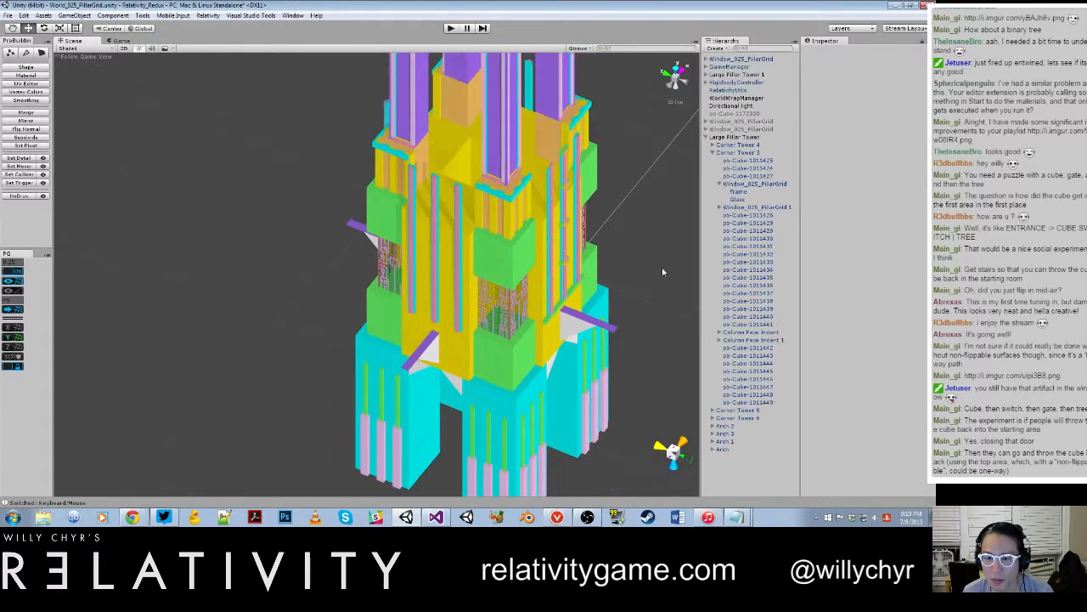
pyautogui.click(743, 62)
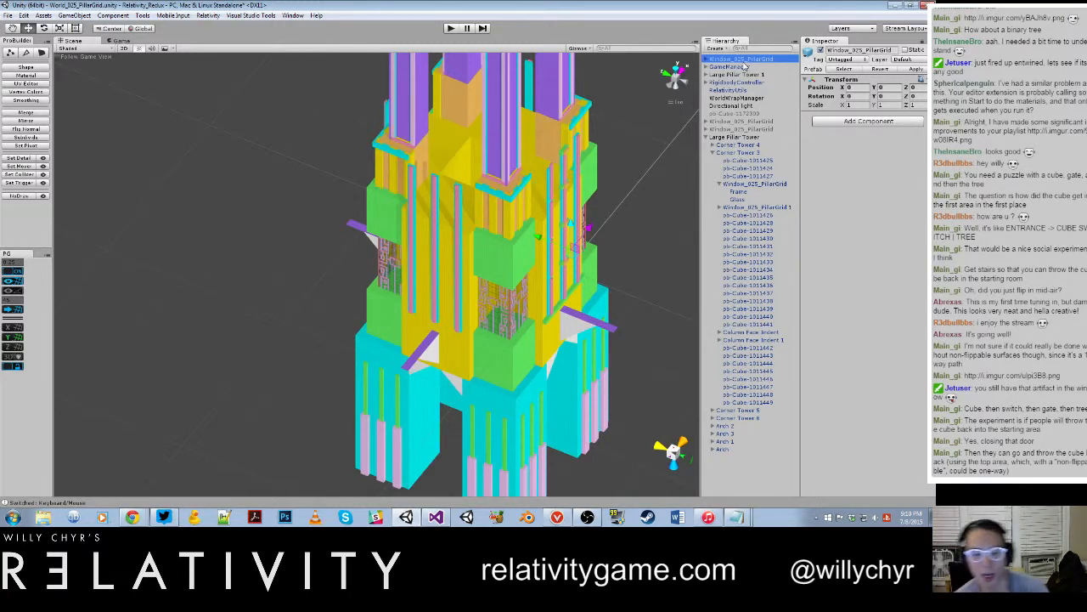
# Step: Switch to Notepad and add the note "A way for me to name the window prefab that is generated, instead of naming it after the level"
pyautogui.click(736, 516)
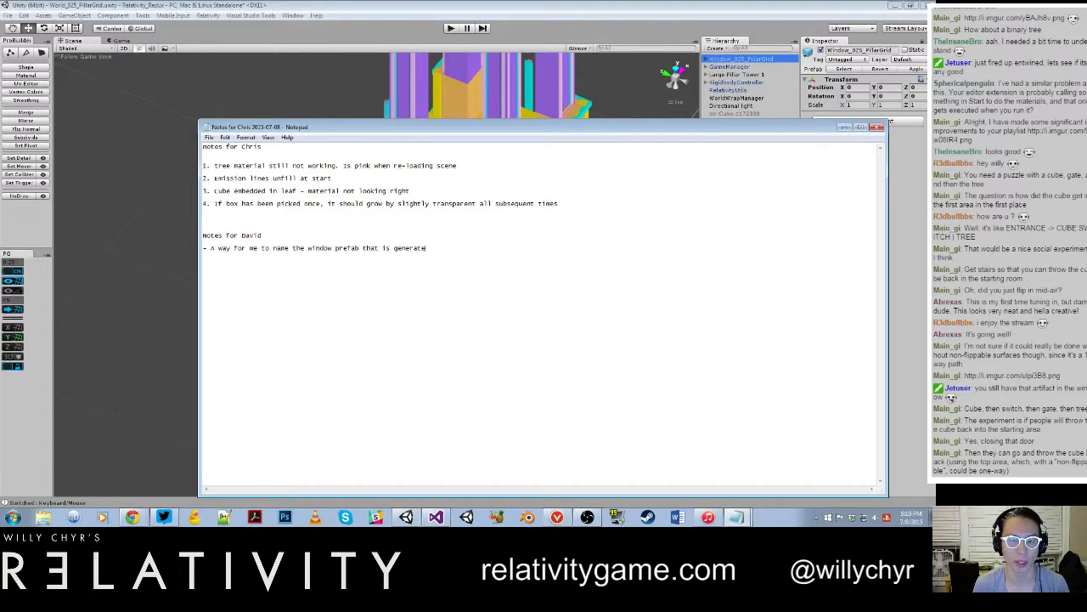
pyautogui.write('nstead of')
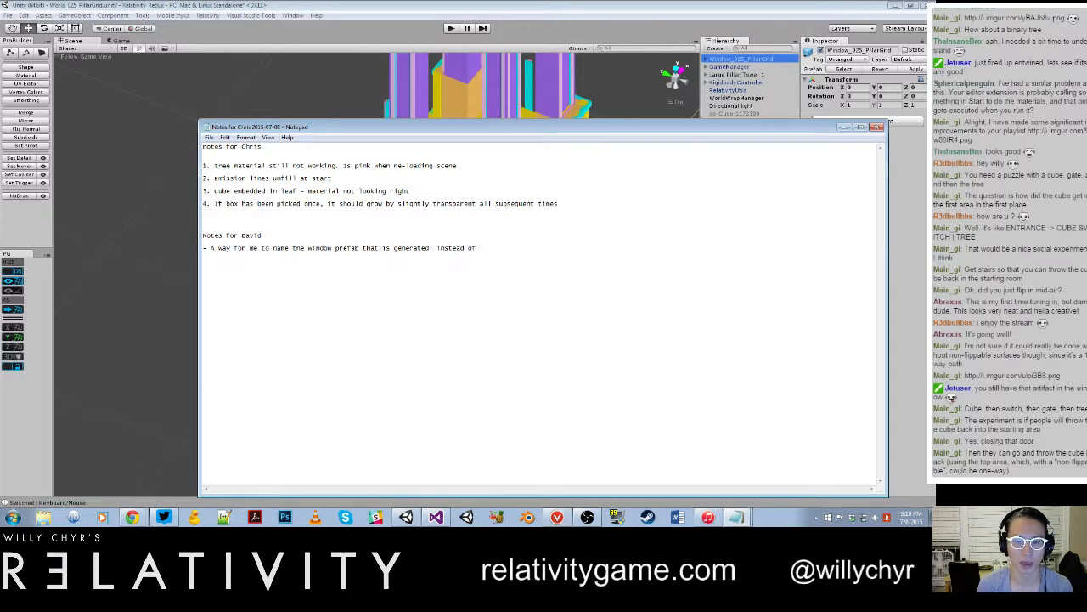
pyautogui.write(' naming it after the level')
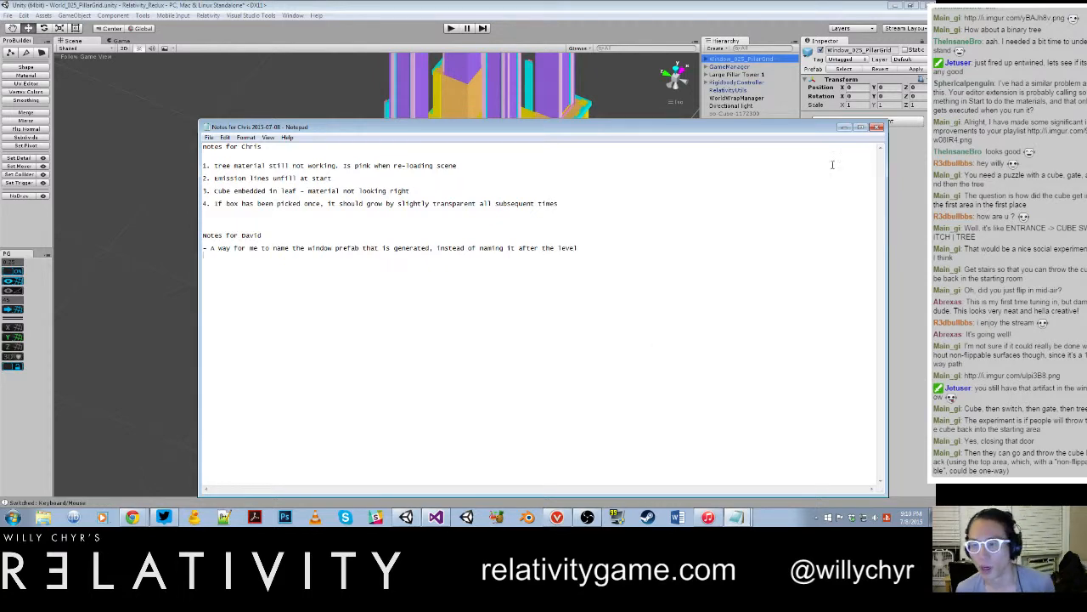
pyautogui.click(844, 126)
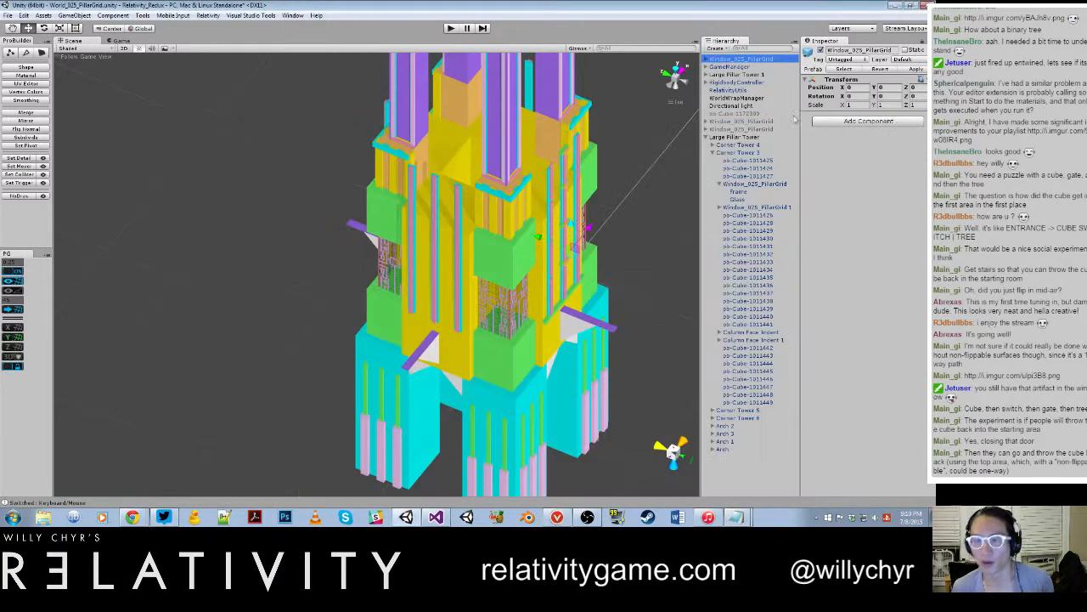
# Step: Expand the new Window_025_PillarGrid, move it out of the tower to about Z -57.5, and examine its lattice up close
pyautogui.click(706, 59)
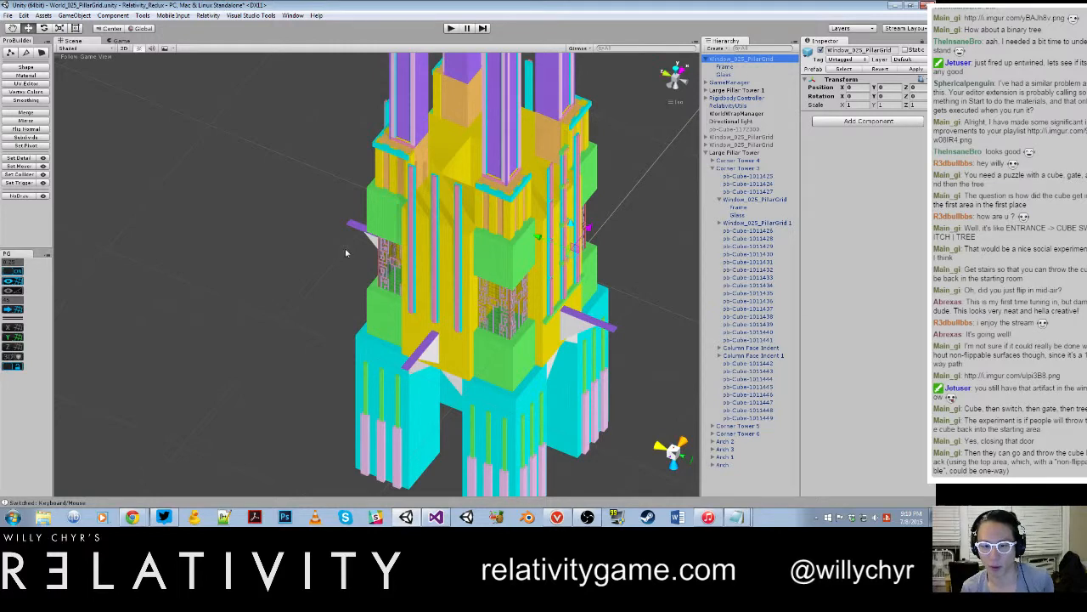
pyautogui.moveTo(539, 237); pyautogui.dragTo(640, 276)
pyautogui.moveTo(609, 286); pyautogui.dragTo(452, 286, button='middle')
pyautogui.scroll(10, 451, 286)
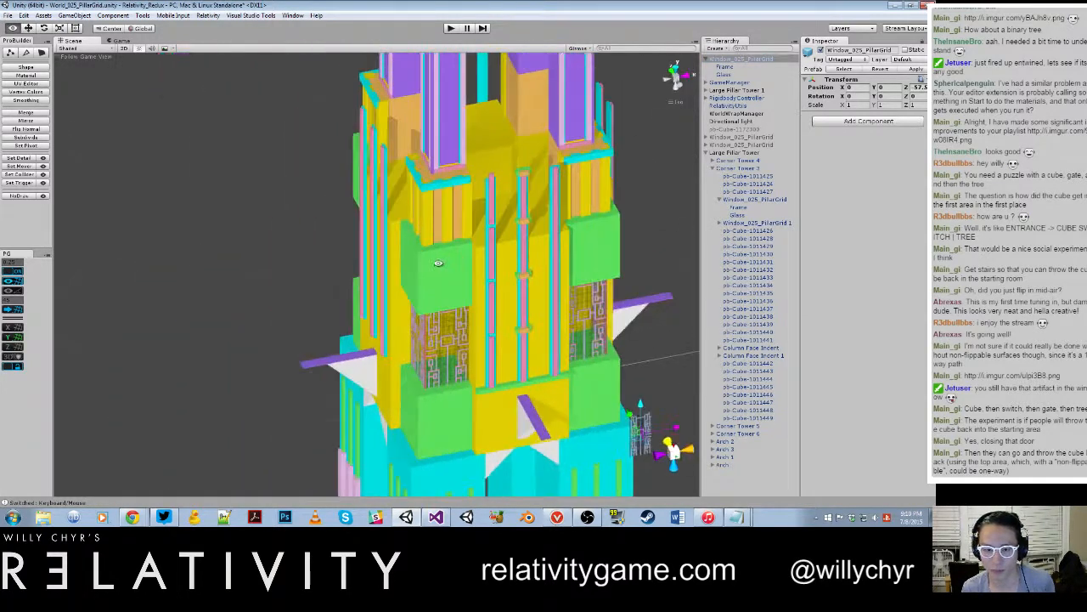
pyautogui.scroll(4, 459, 192)
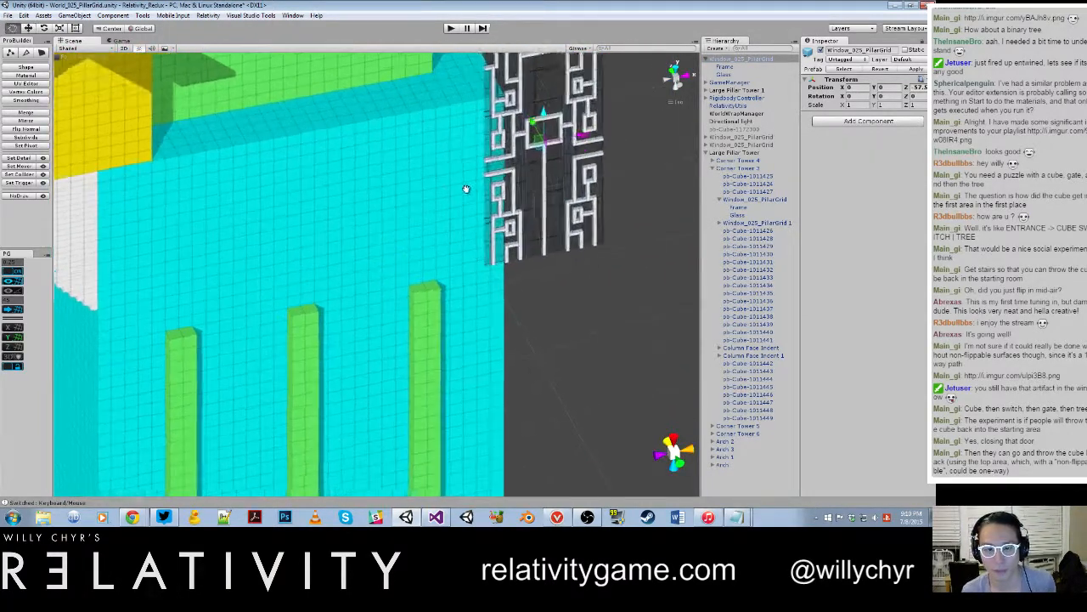
pyautogui.moveTo(466, 190); pyautogui.dragTo(381, 280, button='middle')
pyautogui.scroll(3, 382, 274)
pyautogui.moveTo(594, 314); pyautogui.dragTo(432, 266, button='middle')
pyautogui.scroll(4, 433, 266)
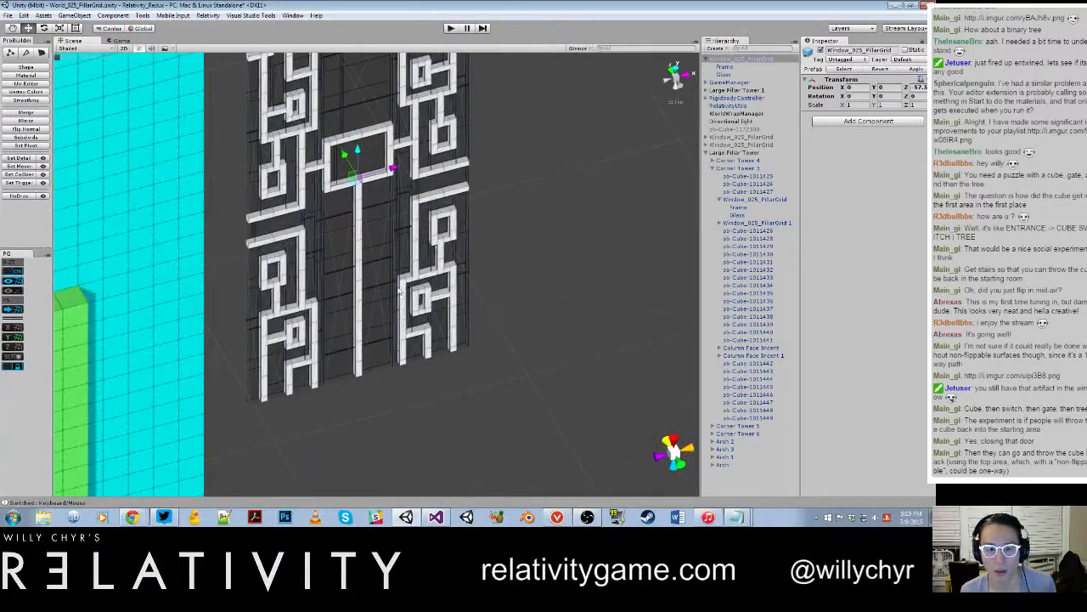
# Step: Move the new window in front of the tower's yellow wall, at about X -54 and Y 36.25
pyautogui.scroll(-8, 391, 236)
pyautogui.scroll(-8, 384, 245)
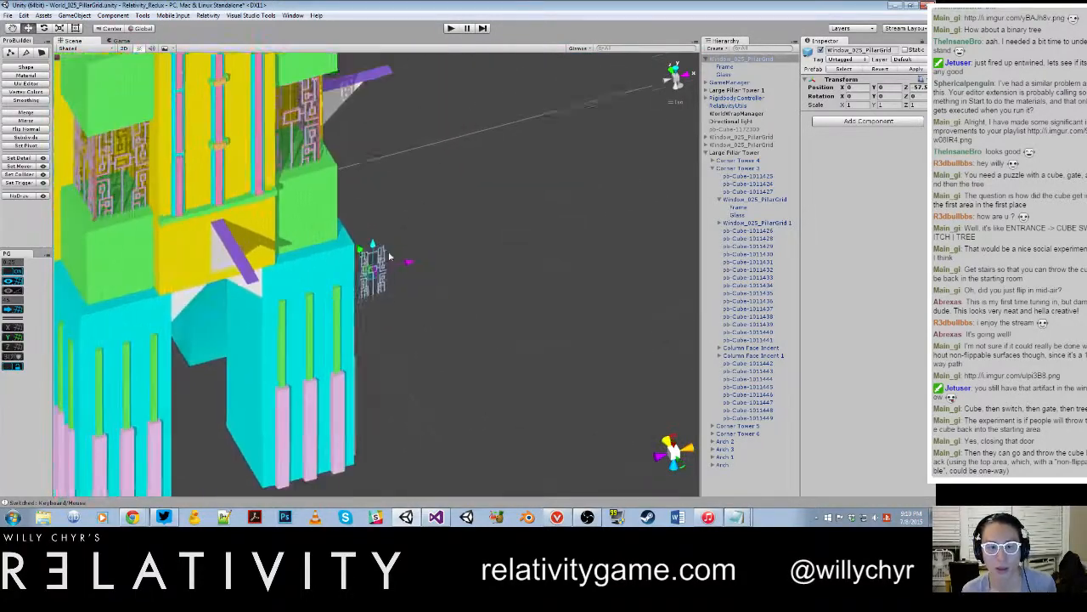
pyautogui.moveTo(407, 257); pyautogui.dragTo(206, 222)
pyautogui.press('f')
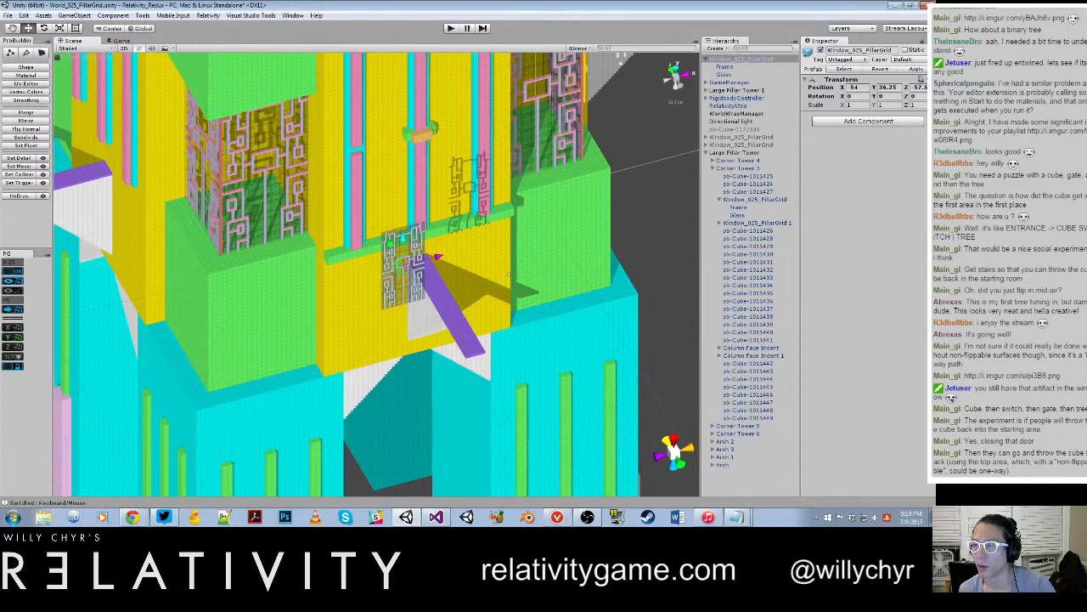
# Step: Collapse the PreFabs folder and inspect the Window_025_PillarGrid_frame mesh in the WindowMeshes folder under Models
pyautogui.moveTo(934, 157); pyautogui.dragTo(551, 99)
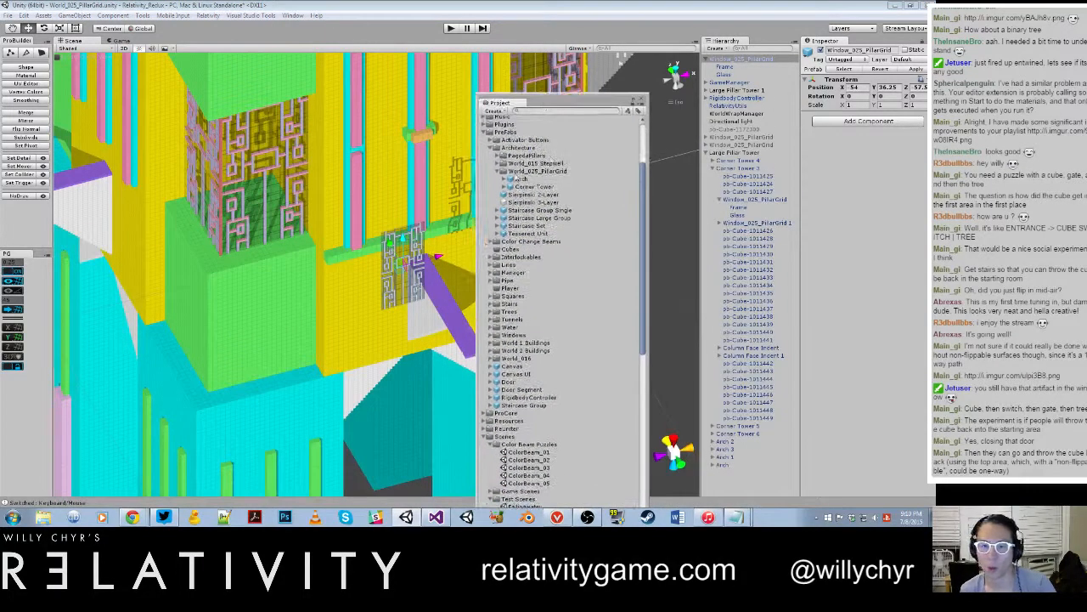
pyautogui.click(487, 135)
pyautogui.click(484, 133)
pyautogui.scroll(3, 528, 159)
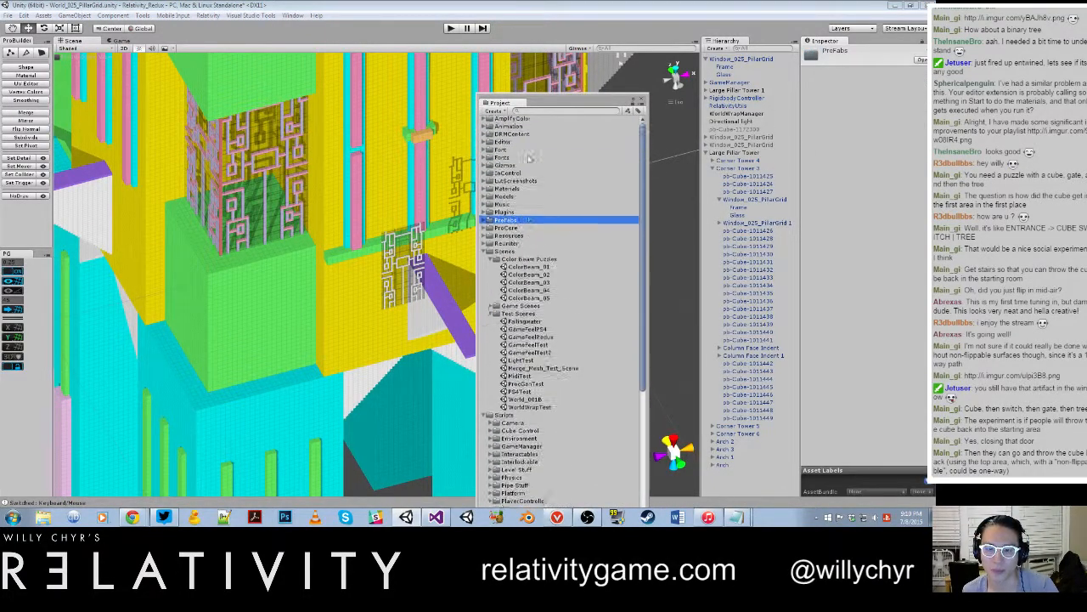
pyautogui.scroll(1, 529, 159)
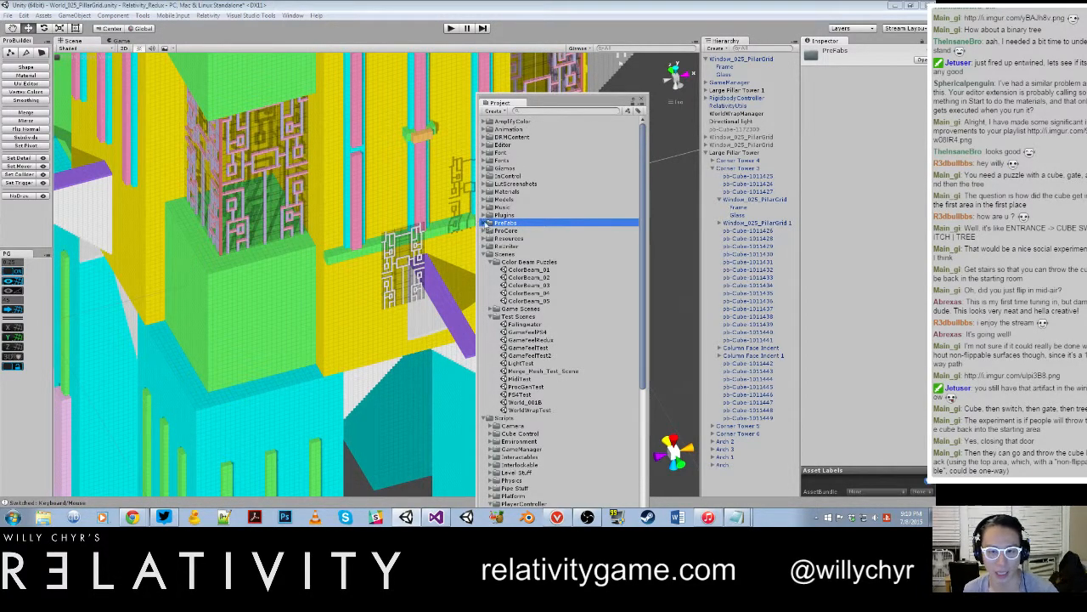
pyautogui.click(487, 199)
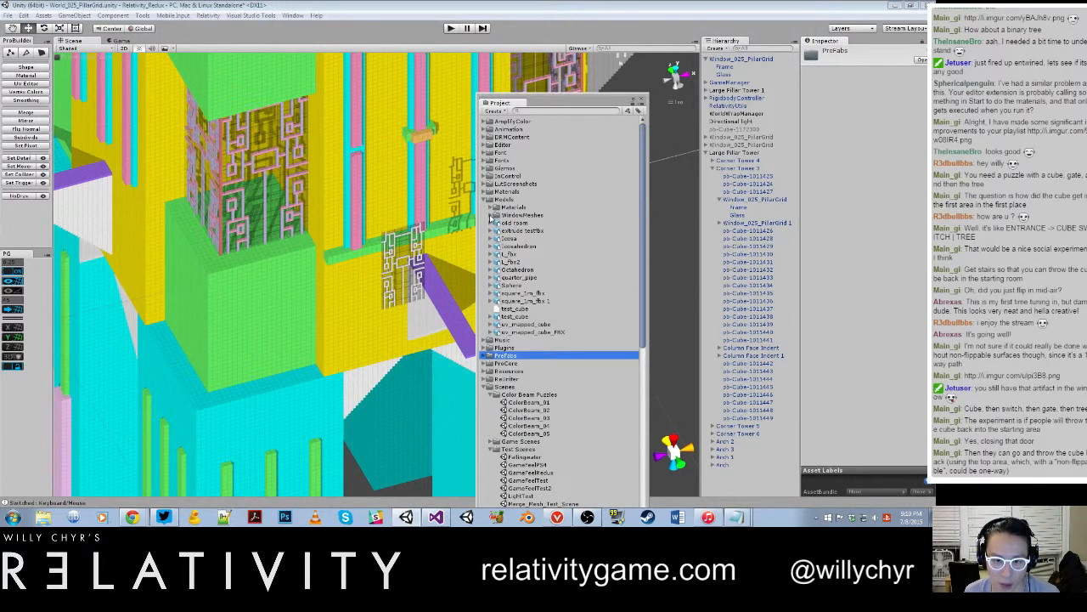
pyautogui.click(492, 216)
pyautogui.click(520, 223)
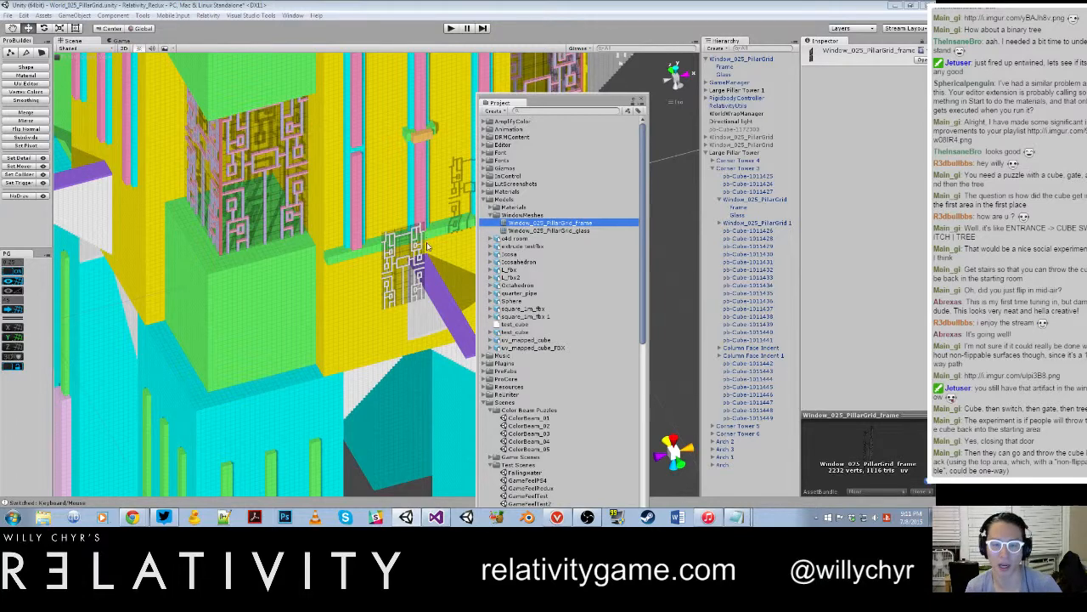
pyautogui.moveTo(576, 105); pyautogui.dragTo(1079, 107)
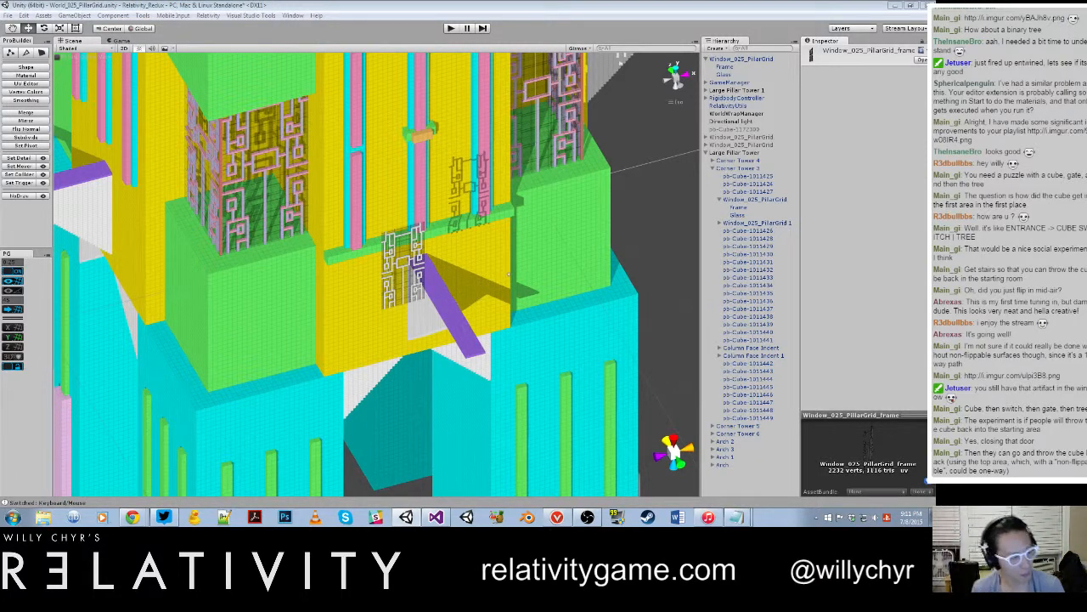
# Step: Check the window frame and glass meshes in WindowMeshes again, collapse the Models folder, and shift the Project window off the tower view
pyautogui.moveTo(1079, 51); pyautogui.dragTo(627, 81)
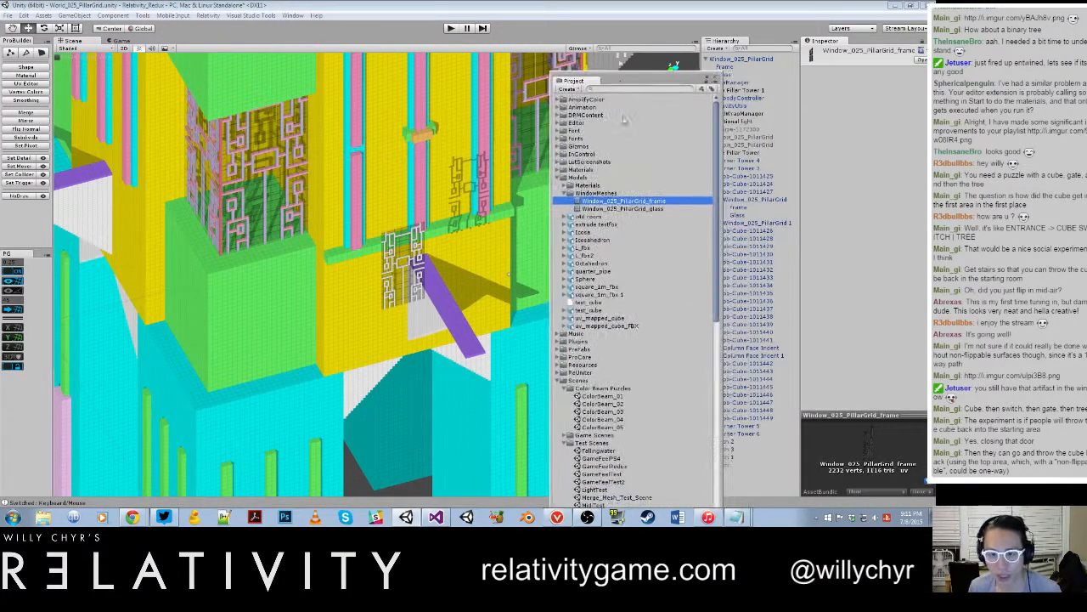
pyautogui.click(568, 193)
pyautogui.click(562, 177)
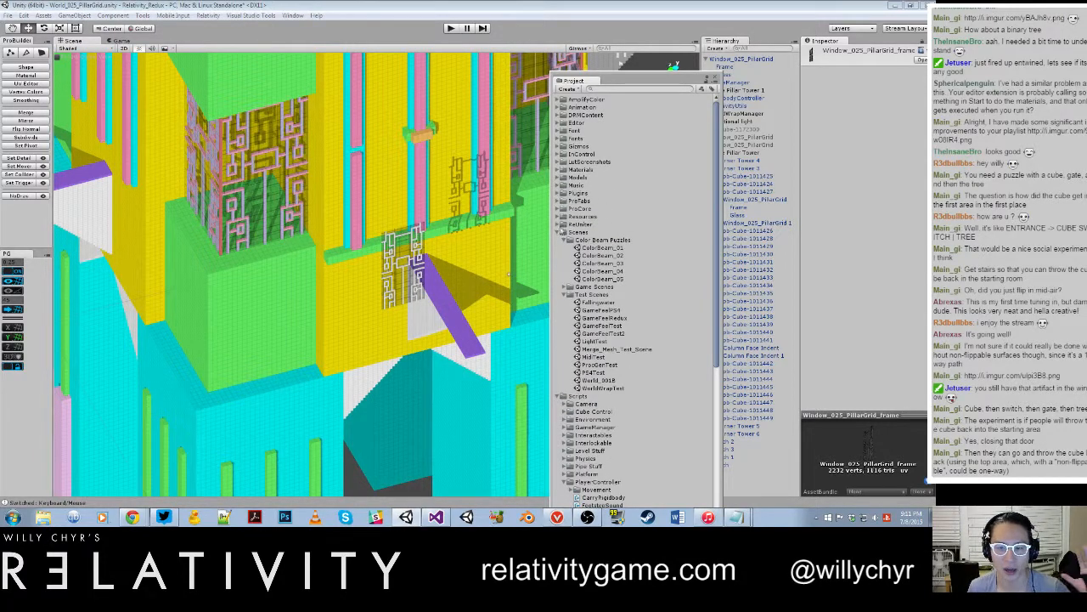
pyautogui.click(558, 171)
pyautogui.click(557, 171)
pyautogui.click(560, 177)
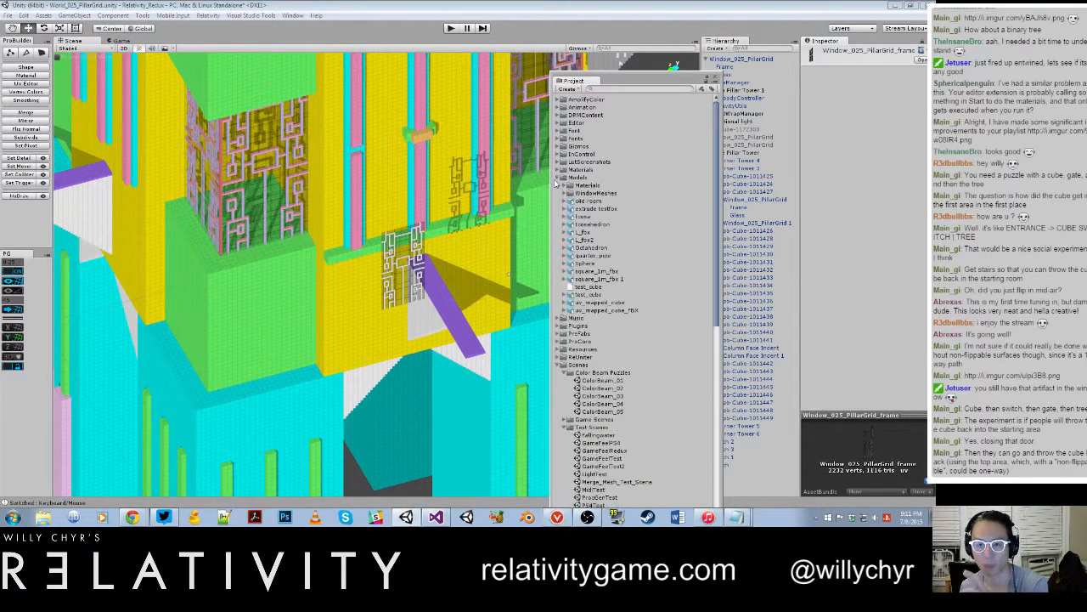
pyautogui.click(569, 193)
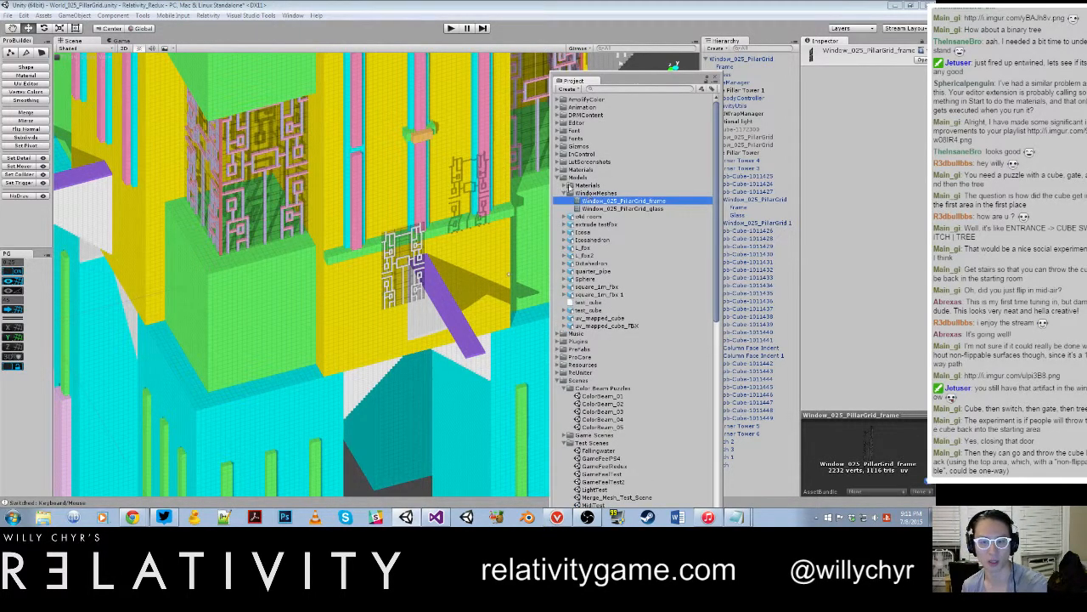
pyautogui.click(560, 177)
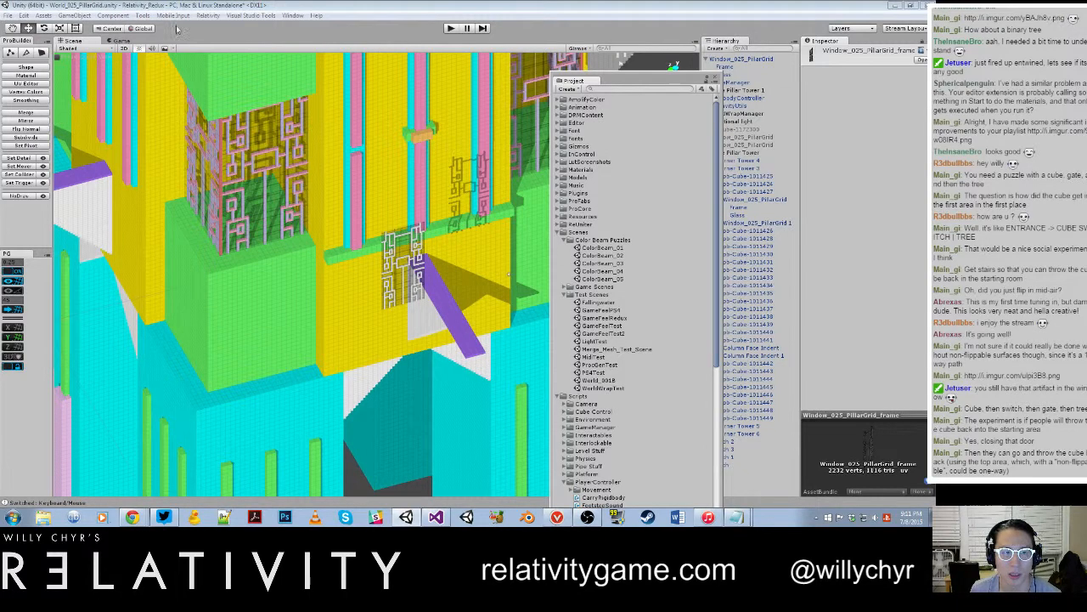
pyautogui.moveTo(674, 82); pyautogui.dragTo(788, 51)
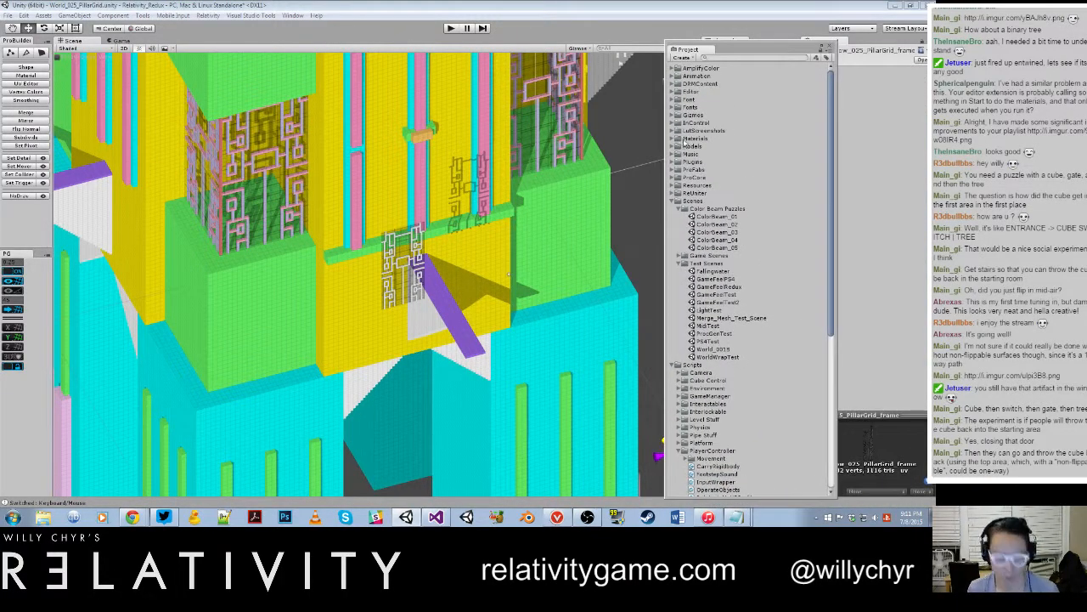
# Step: Save the scene and generate a window from the Window_001_Pagoda_Pillar image in the project's Window Designs folder
pyautogui.click(652, 199)
pyautogui.hotkey('ctrl', 's')
pyautogui.hotkey('ctrl', 'w')
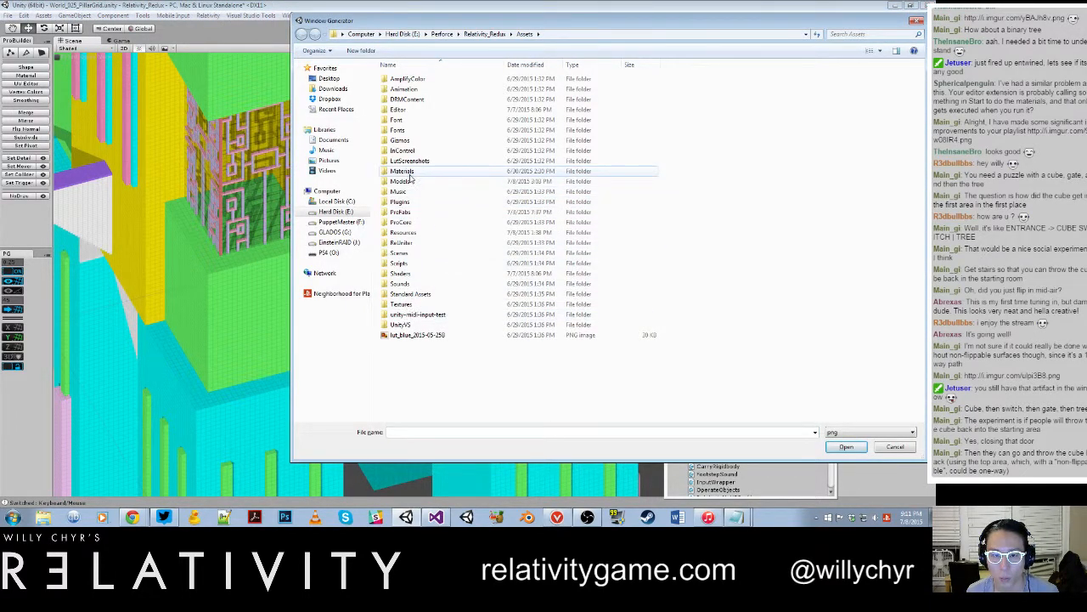
pyautogui.click(484, 34)
pyautogui.doubleClick(426, 321)
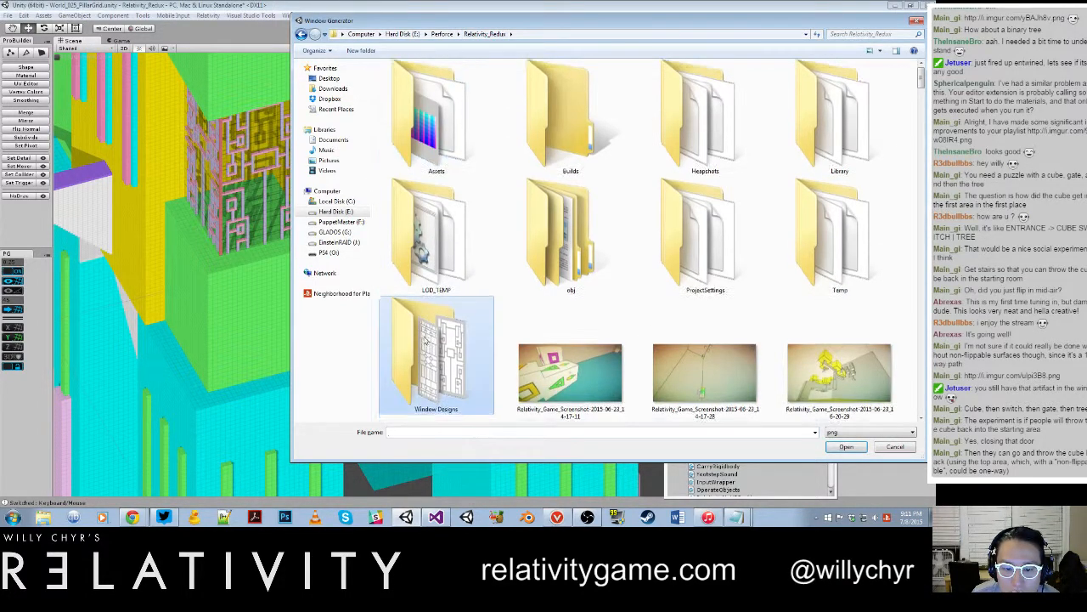
pyautogui.doubleClick(415, 94)
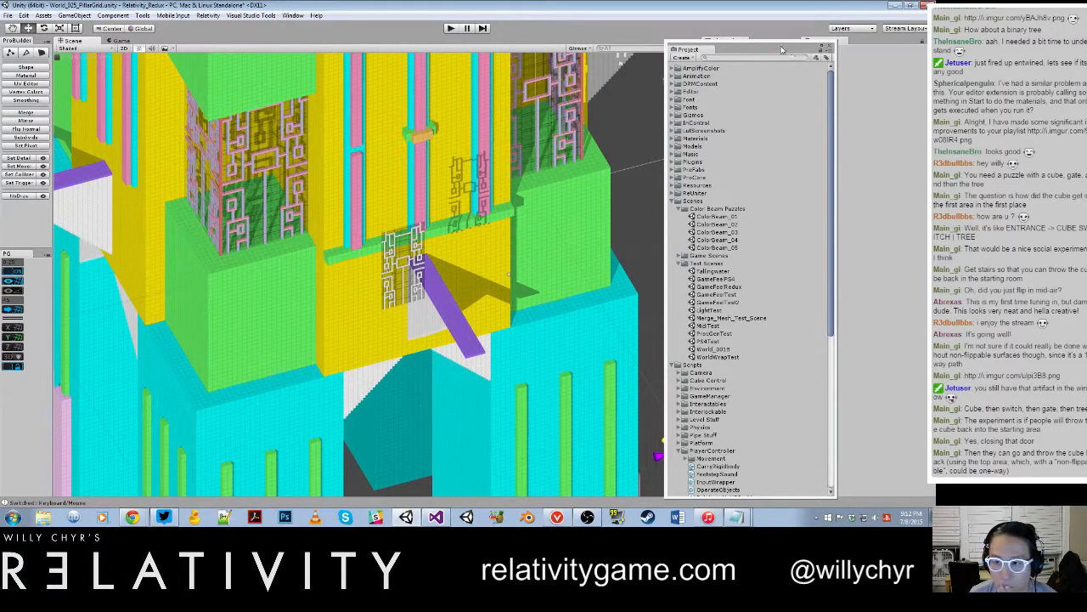
# Step: Collapse Large Pillar Tower in the scene hierarchy and move the new Window_001_Pagoda_Pillar out of the tower to about X 27.75
pyautogui.moveTo(776, 47); pyautogui.dragTo(961, 56)
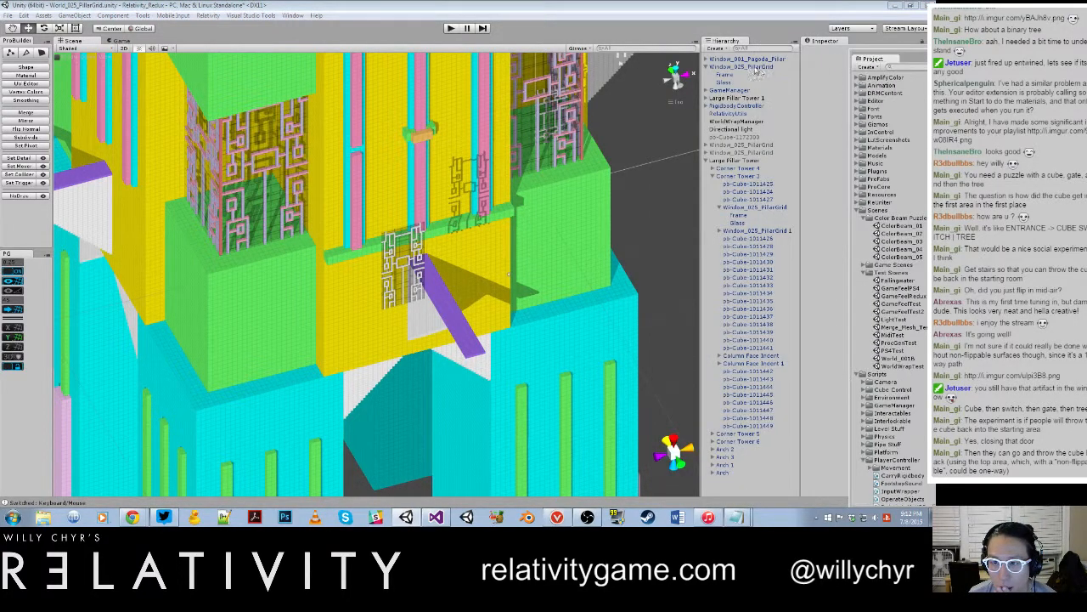
pyautogui.click(765, 68)
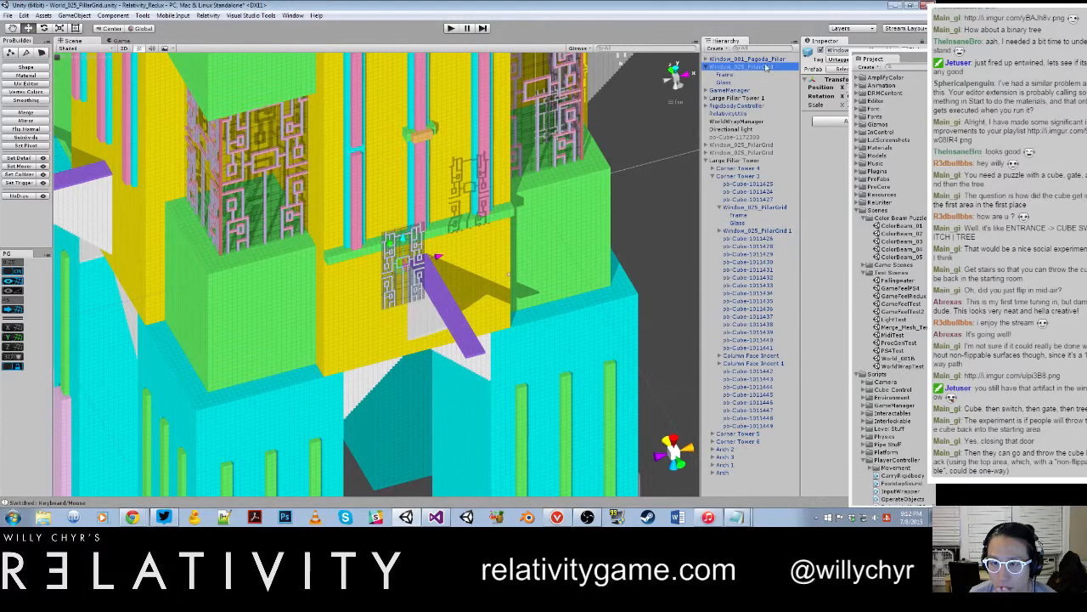
pyautogui.press('f')
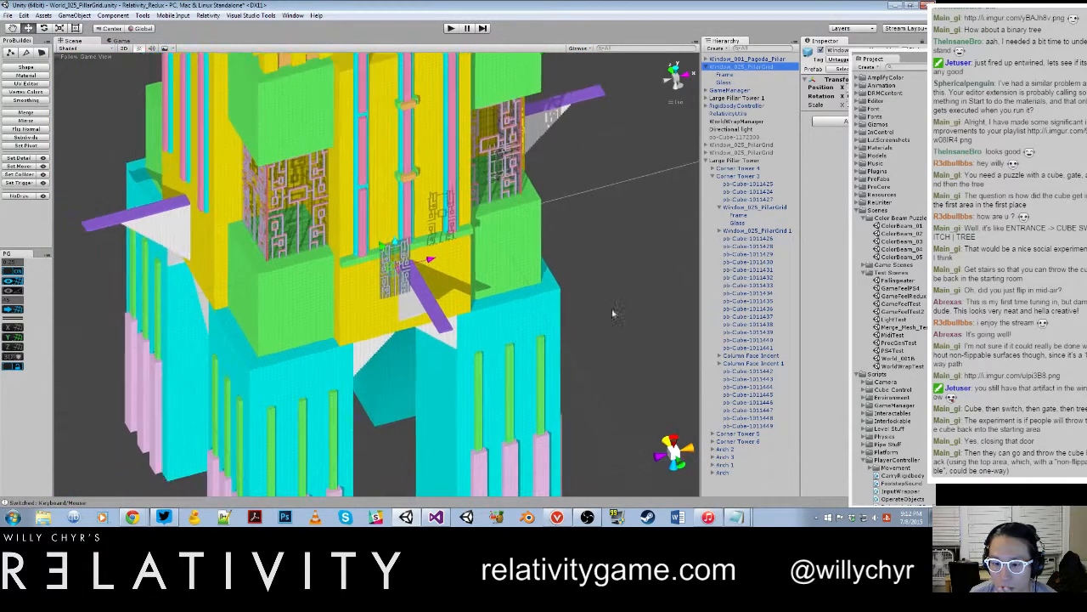
pyautogui.click(708, 161)
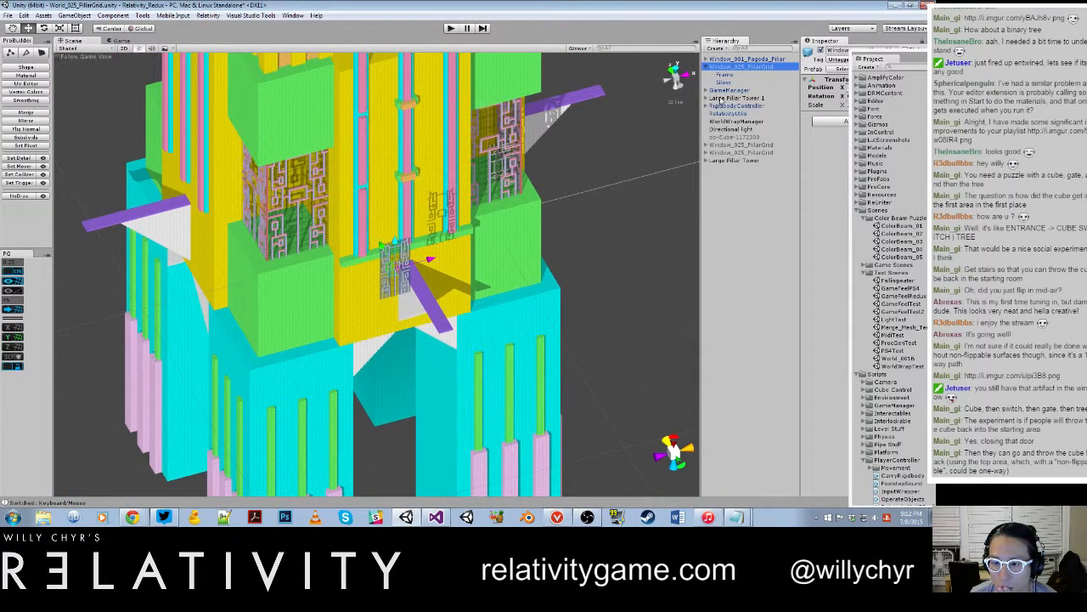
pyautogui.doubleClick(746, 59)
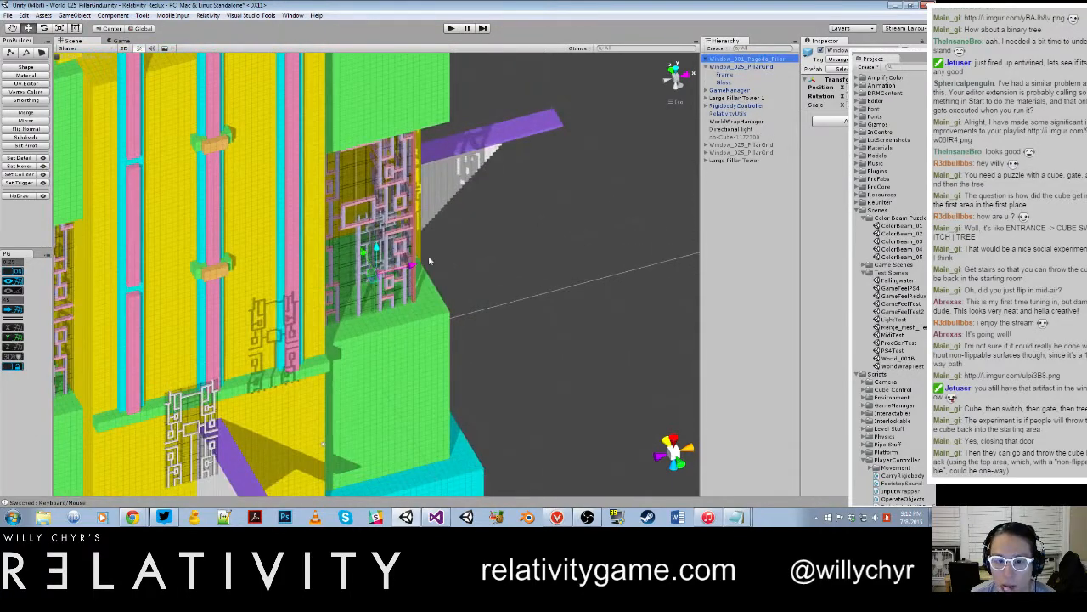
pyautogui.moveTo(430, 259); pyautogui.dragTo(590, 242)
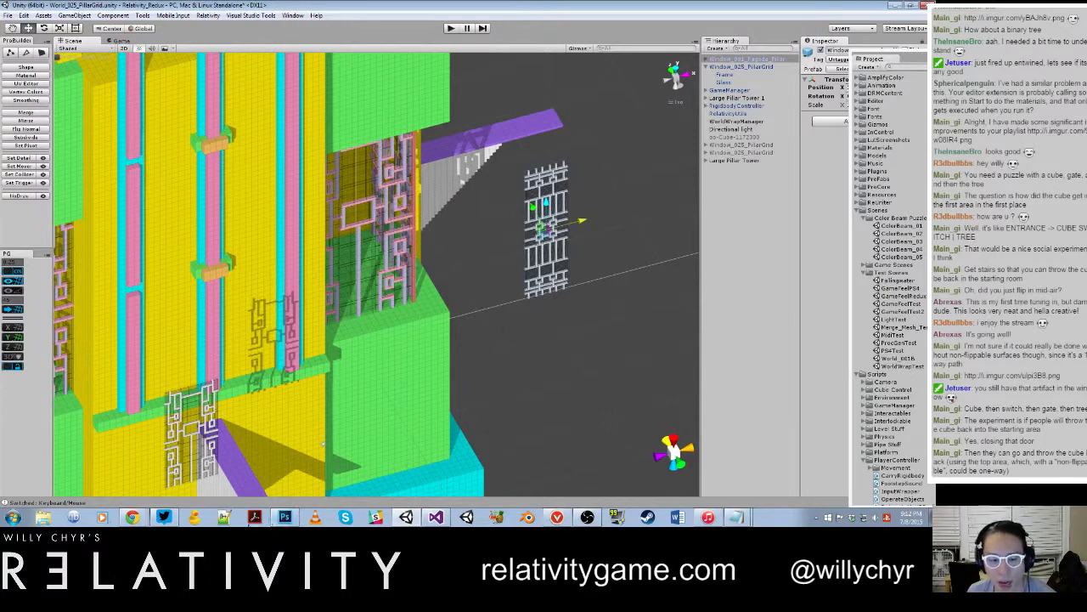
# Step: Switch to Photoshop and open Hard Disk (E:) in a Windows Explorer window
pyautogui.click(286, 518)
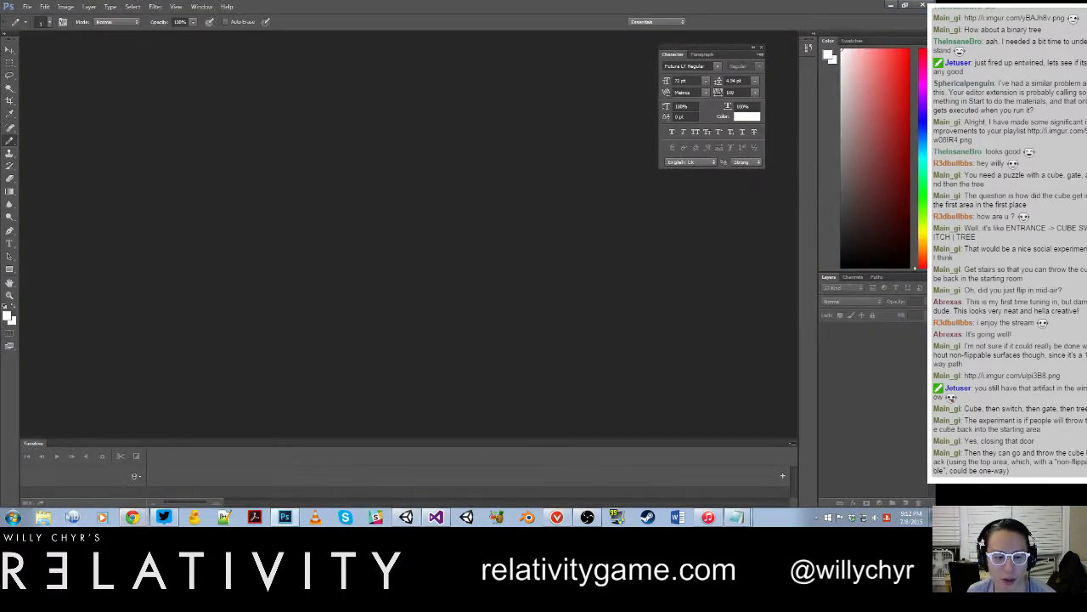
pyautogui.click(50, 519)
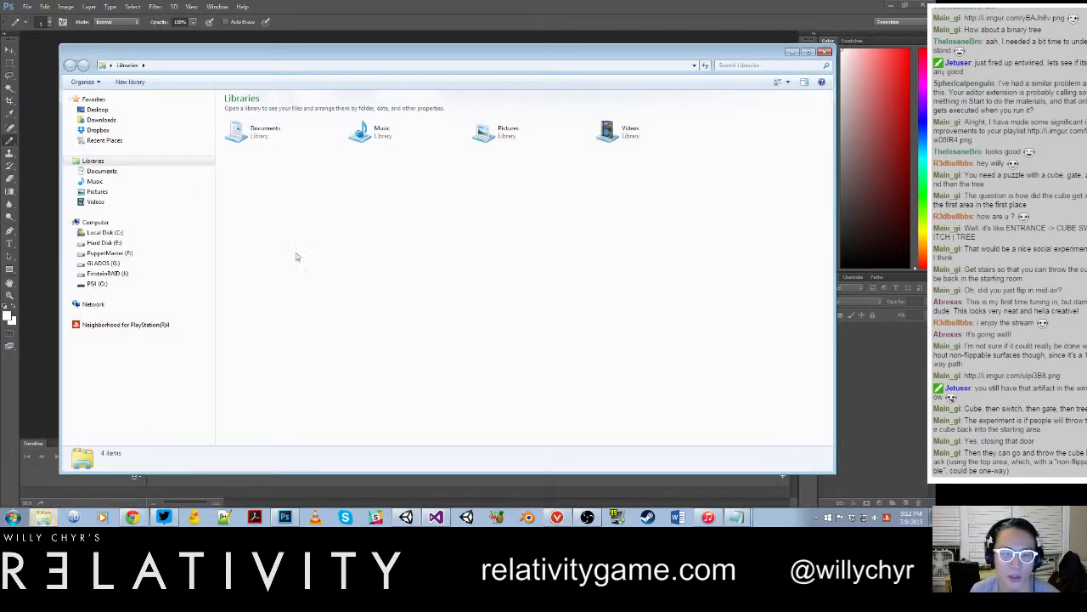
pyautogui.click(130, 243)
# Step: Switch to Notepad and delete the line of text under the second notes heading
pyautogui.click(733, 516)
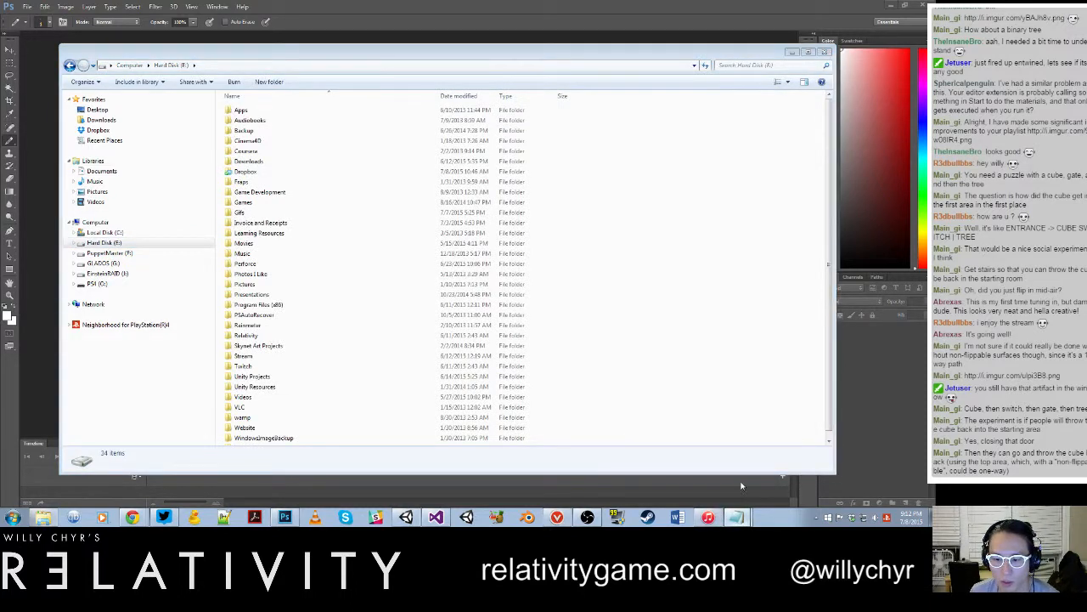
pyautogui.moveTo(593, 240); pyautogui.dragTo(408, 257)
pyautogui.moveTo(203, 249); pyautogui.dragTo(495, 260)
pyautogui.press('BackSpace')
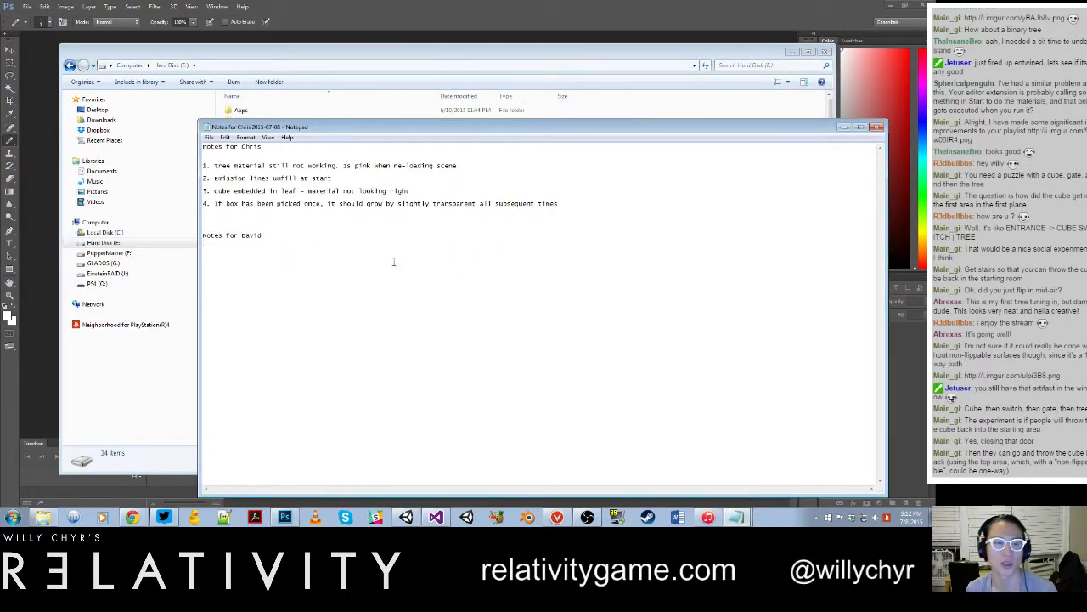
# Step: Browse to Perforce > Relativity_Redux > Window Designs in Explorer to view the window design files, and return to Unity
pyautogui.click(353, 68)
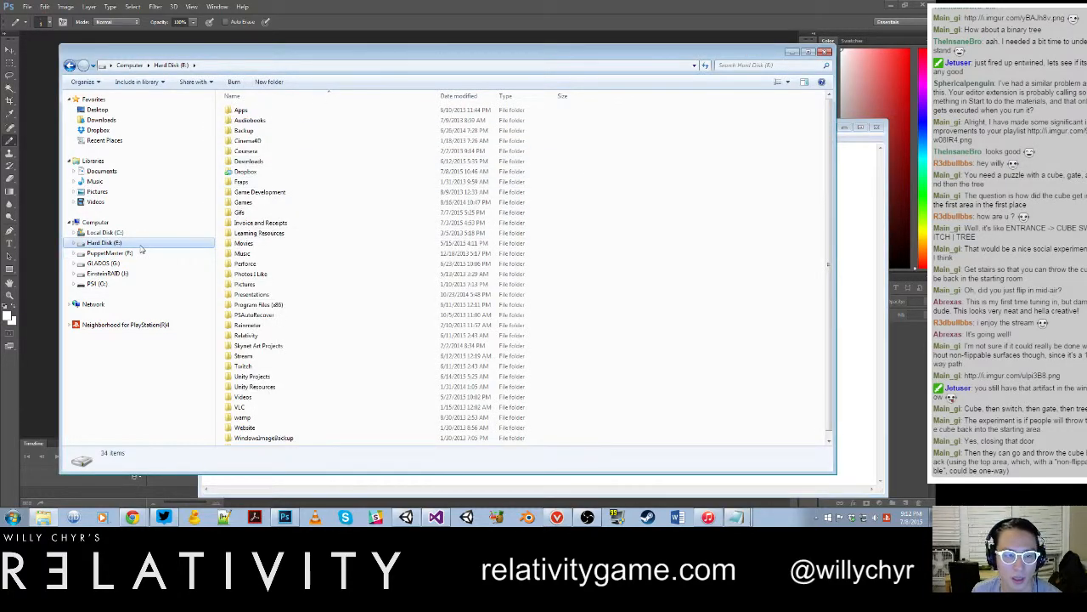
pyautogui.doubleClick(245, 263)
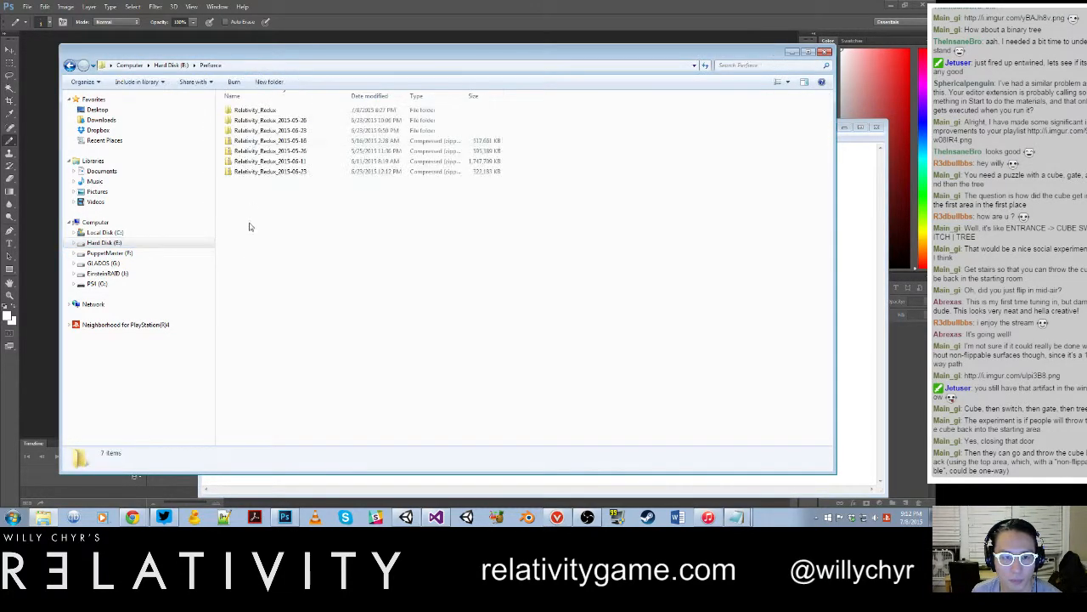
pyautogui.doubleClick(254, 110)
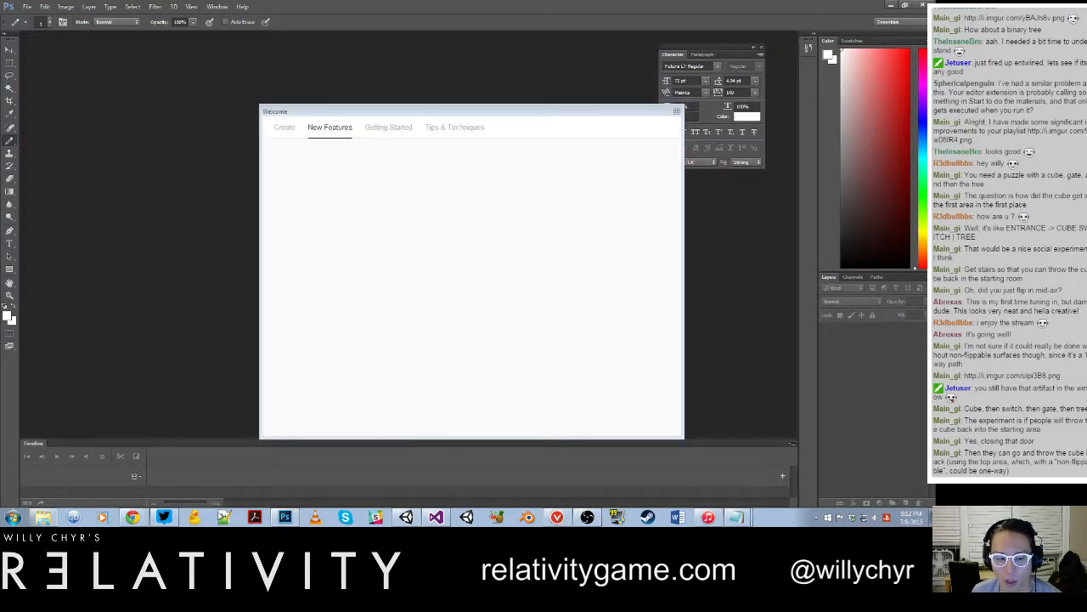
pyautogui.click(42, 517)
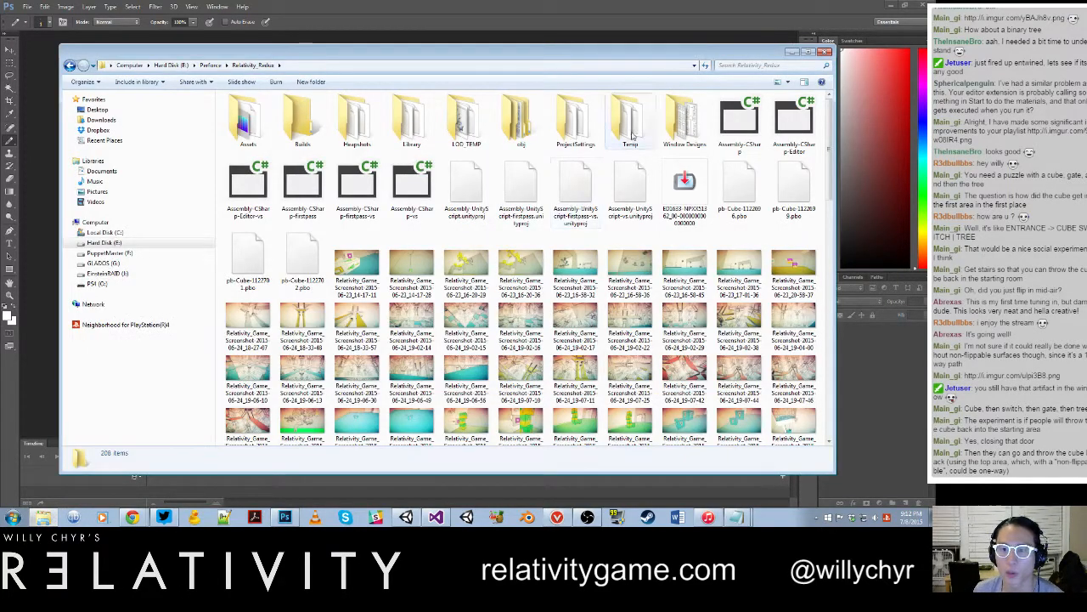
pyautogui.doubleClick(685, 120)
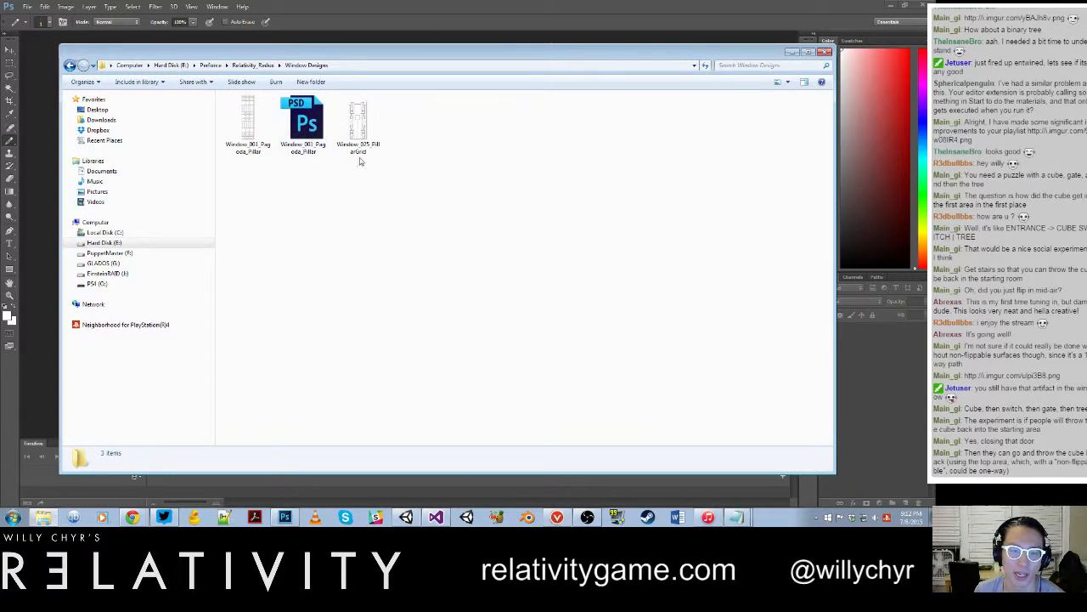
pyautogui.click(795, 52)
pyautogui.click(890, 5)
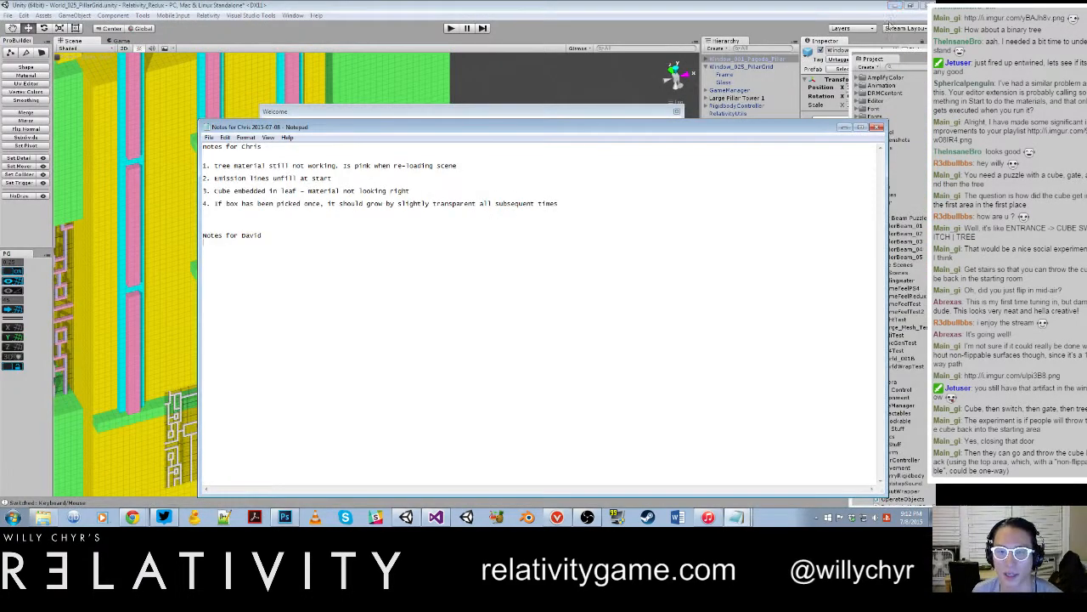
pyautogui.click(844, 128)
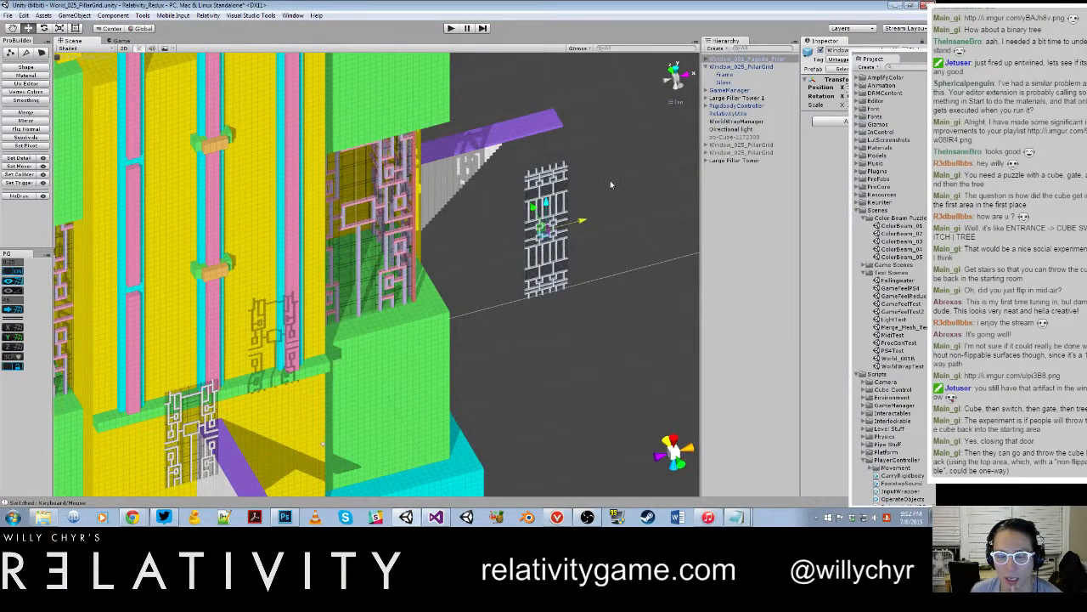
# Step: Check the generated frame and glass meshes in the WindowMeshes folder under Models, and collapse the folders again
pyautogui.scroll(3, 588, 208)
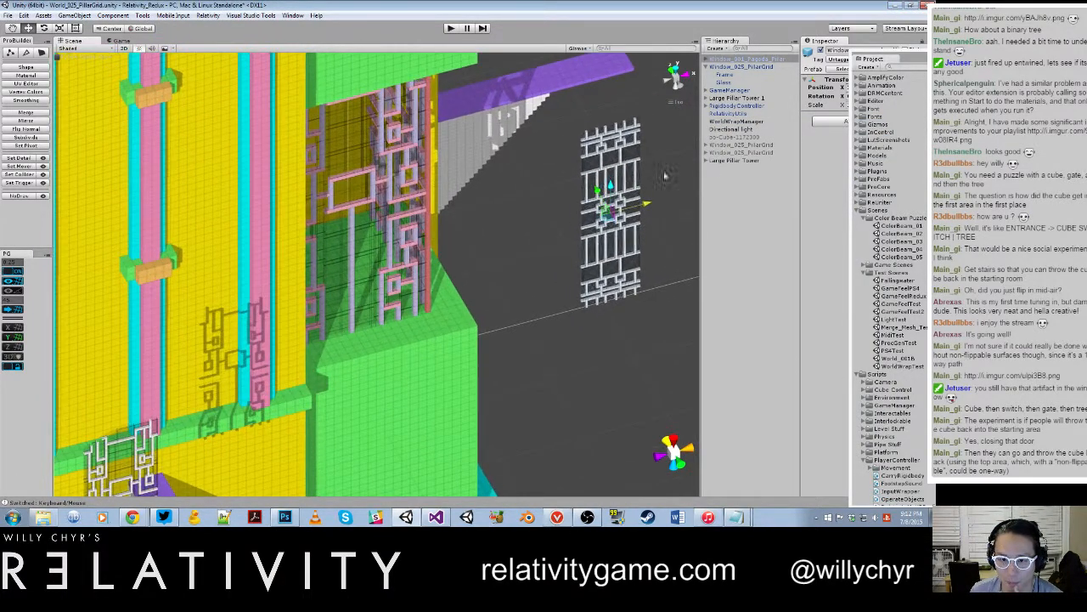
pyautogui.moveTo(860, 64); pyautogui.dragTo(574, 64)
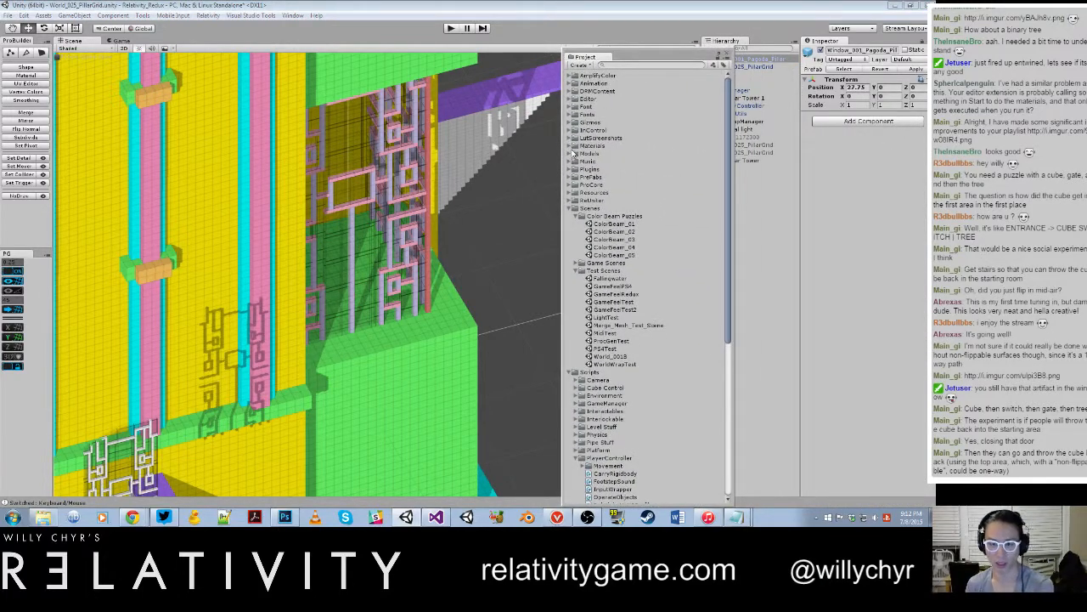
pyautogui.click(569, 153)
pyautogui.click(570, 146)
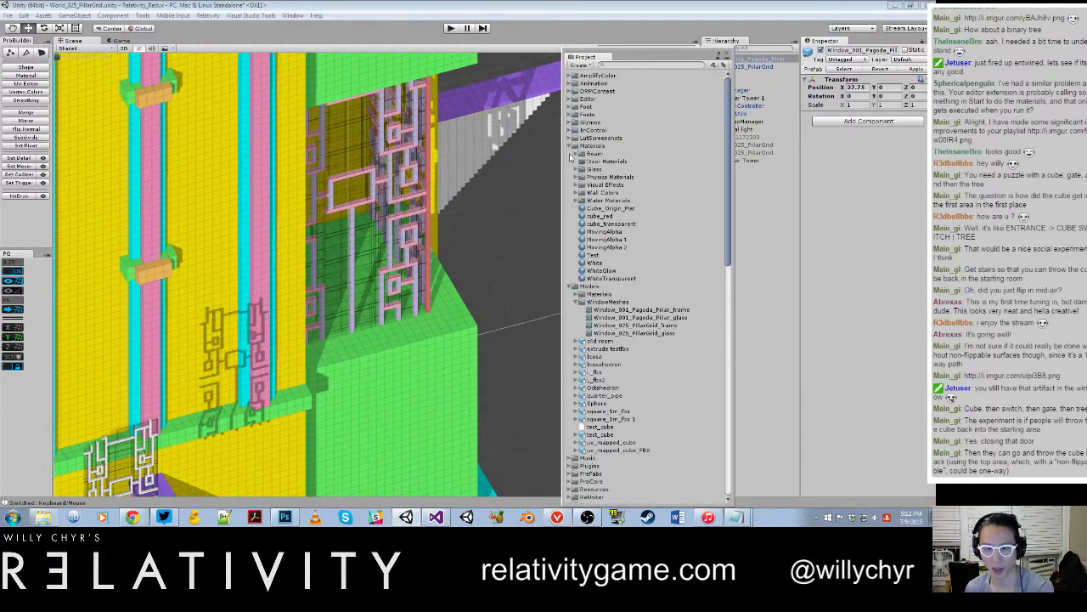
pyautogui.click(570, 147)
pyautogui.click(591, 170)
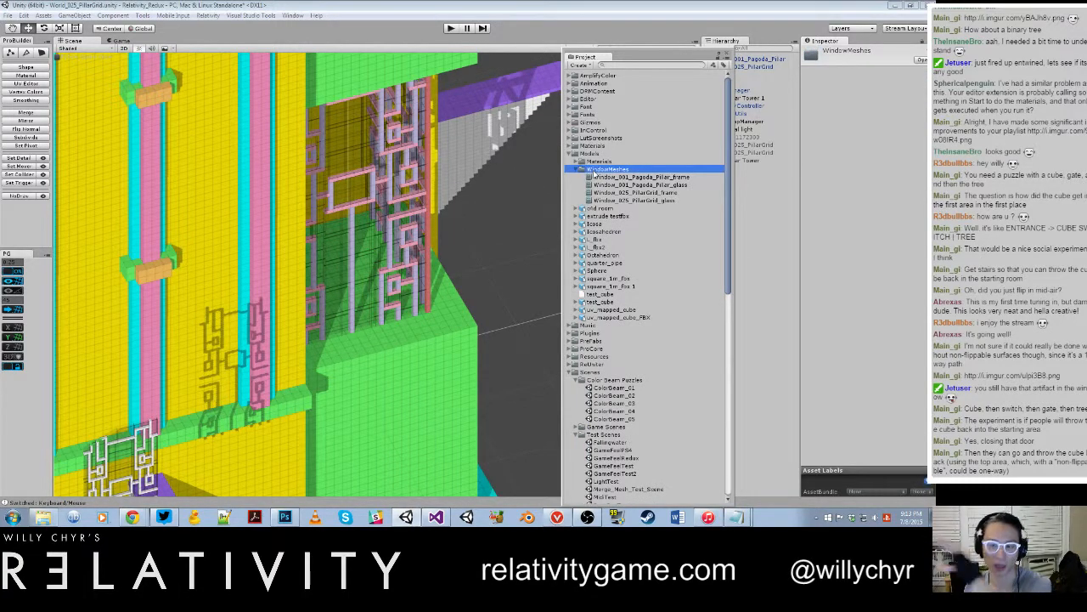
pyautogui.click(580, 170)
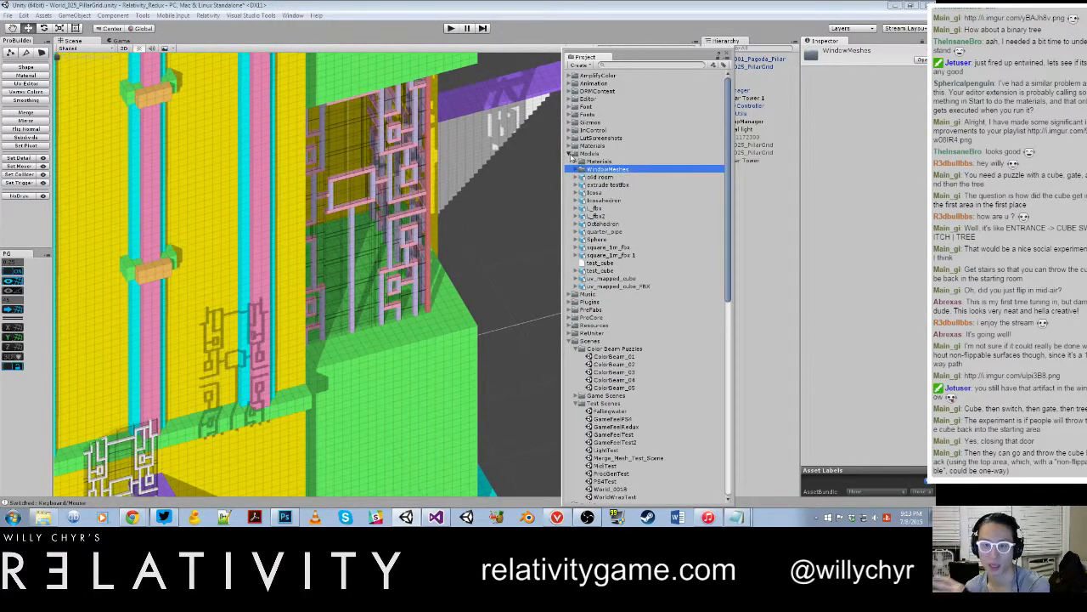
pyautogui.click(571, 154)
# Step: Open the Windows folder under PreFabs, select the Window_025_PillarGrid prefab, and move the Project window off the scene view
pyautogui.moveTo(660, 58); pyautogui.dragTo(550, 36)
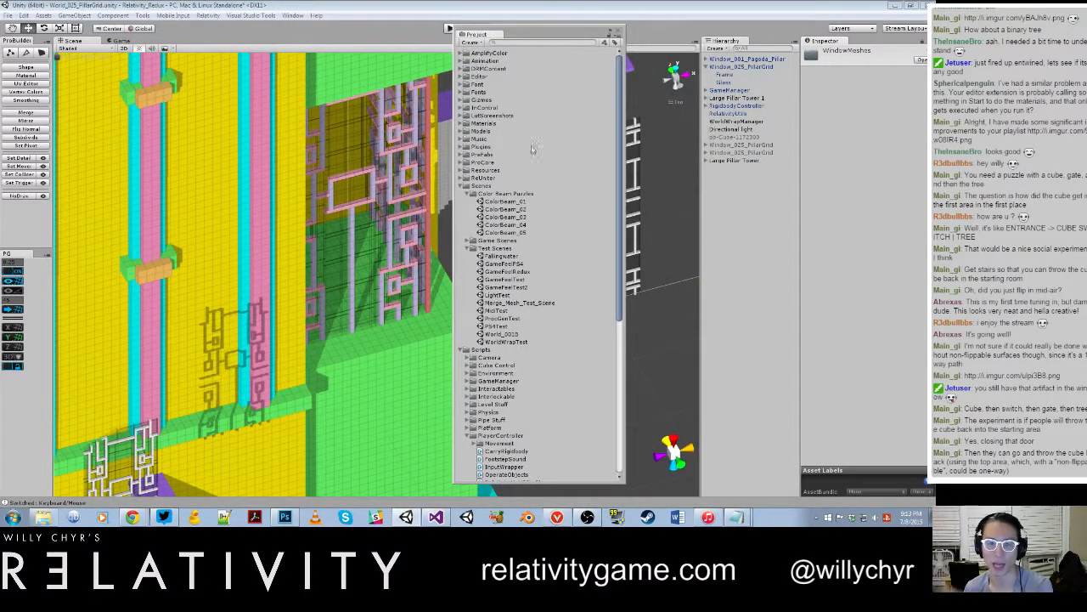
pyautogui.click(463, 154)
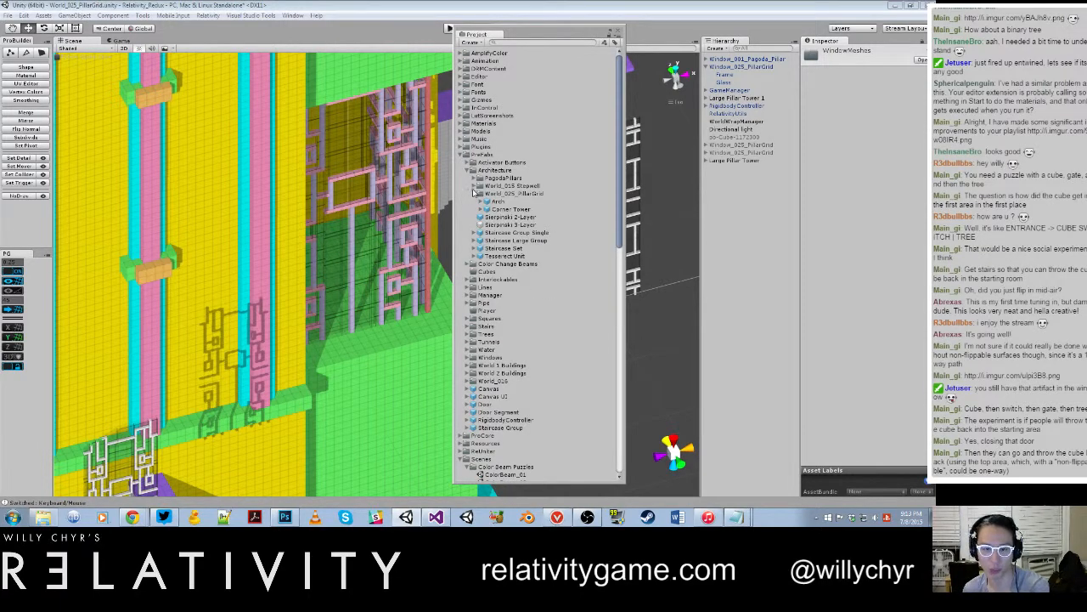
pyautogui.click(472, 171)
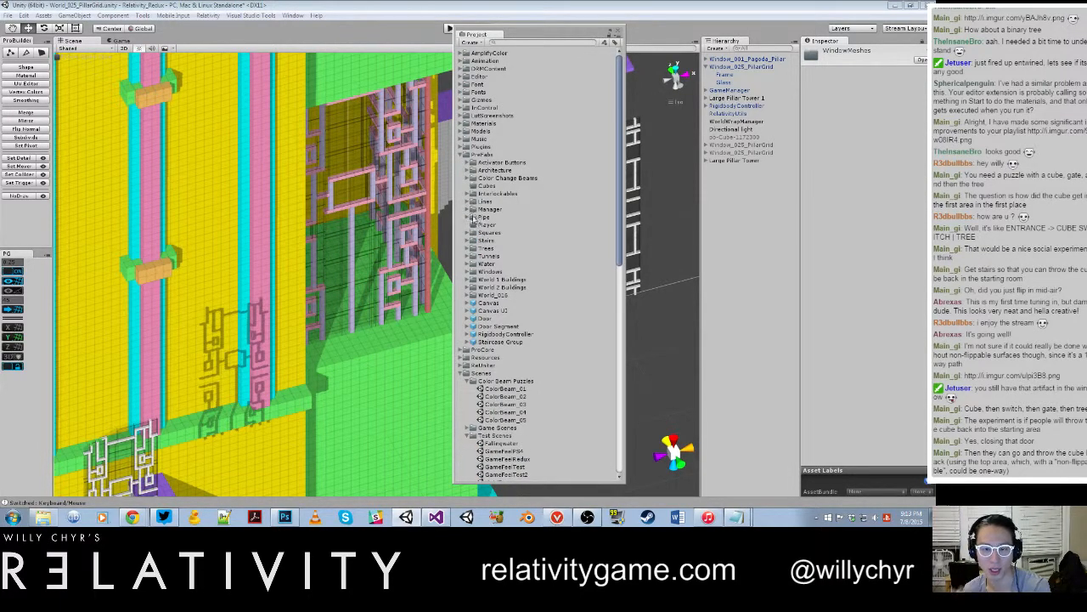
pyautogui.click(471, 271)
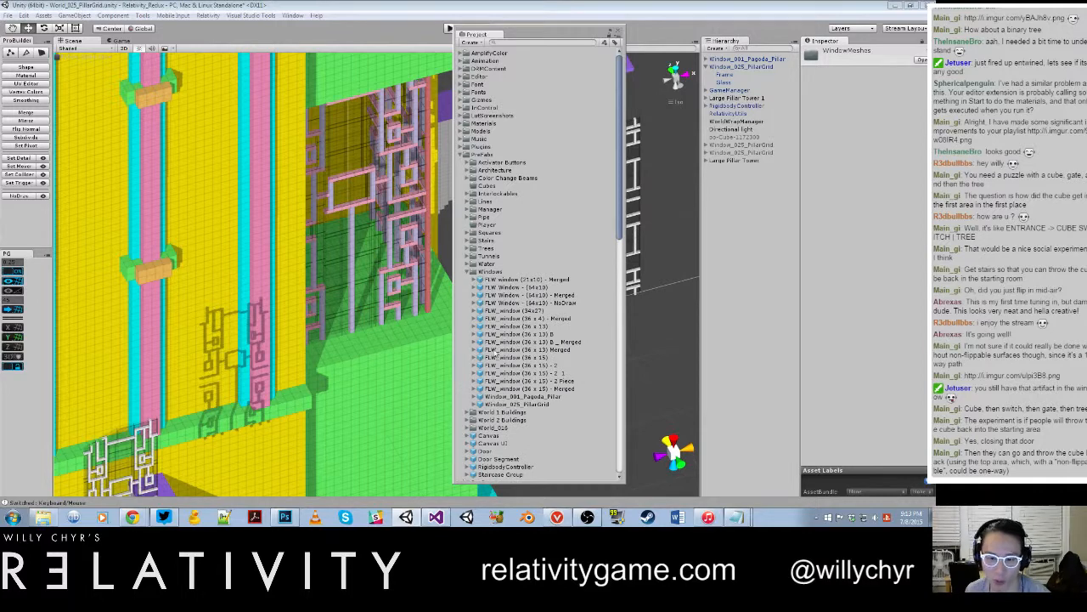
pyautogui.click(504, 407)
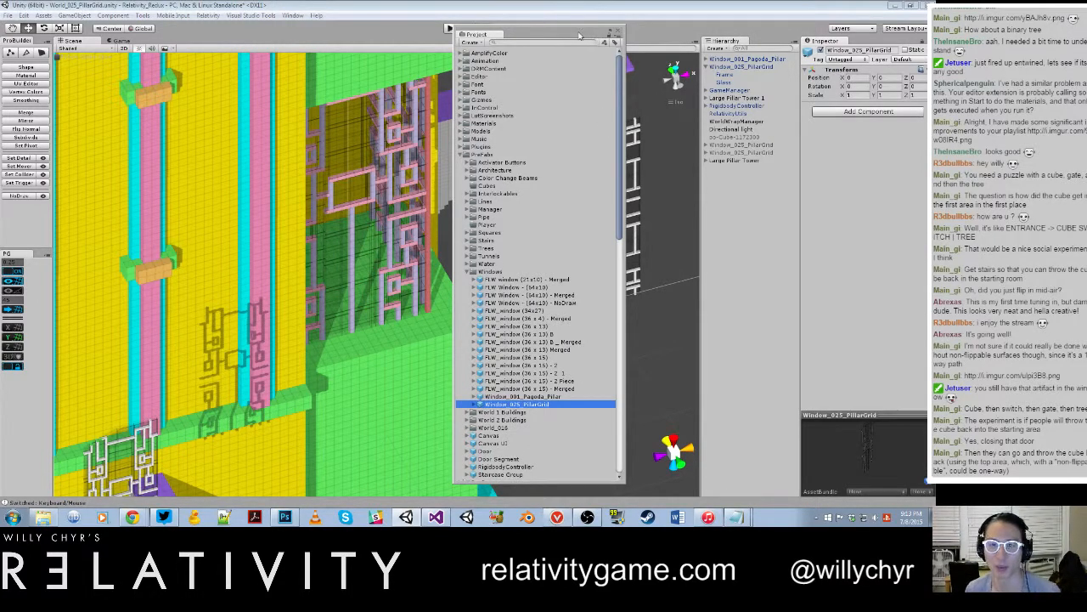
pyautogui.moveTo(581, 36); pyautogui.dragTo(1079, 73)
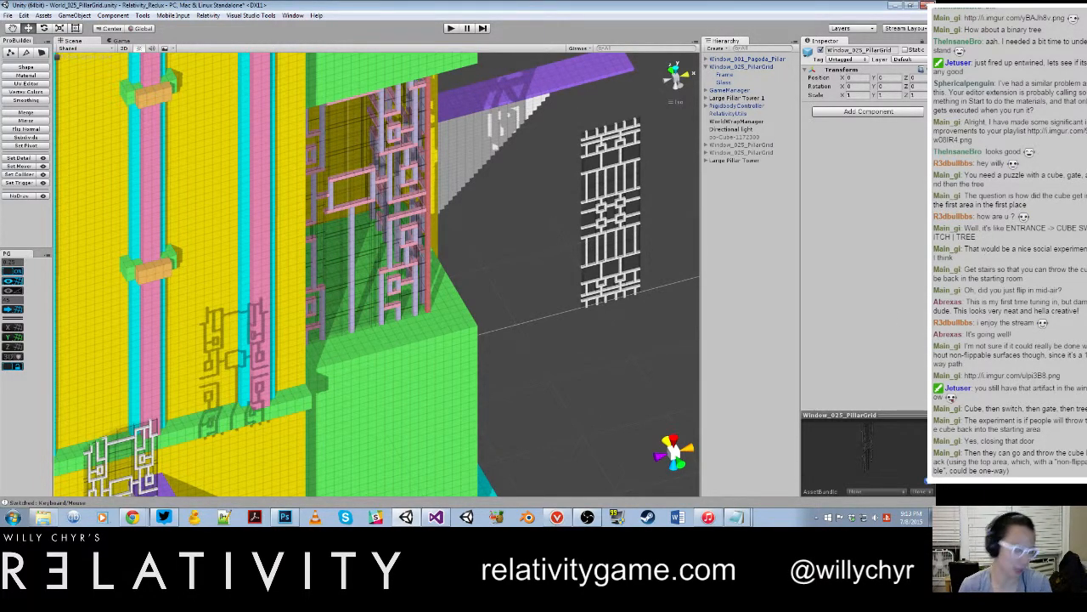
# Step: Place another Window_025_PillarGrid prefab instance in the scene beside the upper tower, at about X 5.75 and Y 56
pyautogui.moveTo(913, 411); pyautogui.dragTo(615, 343)
pyautogui.scroll(-5, 614, 346)
pyautogui.keyDown('alt'); pyautogui.moveTo(597, 301); pyautogui.dragTo(340, 189); pyautogui.keyUp('alt')
pyautogui.scroll(3, 479, 312)
pyautogui.moveTo(486, 136); pyautogui.dragTo(486, 174, button='middle')
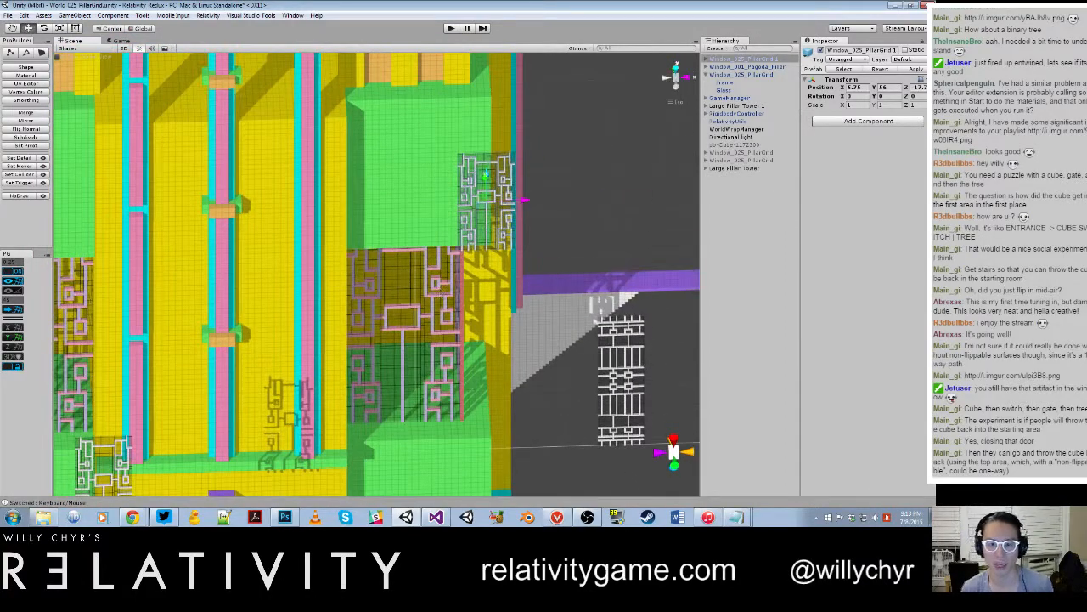
# Step: Lower the new window instance to about Y 23, level with the corner tower's lattice windows
pyautogui.keyDown('alt'); pyautogui.moveTo(504, 204); pyautogui.dragTo(463, 209); pyautogui.keyUp('alt')
pyautogui.moveTo(444, 160); pyautogui.dragTo(444, 342)
pyautogui.keyDown('alt'); pyautogui.moveTo(450, 336); pyautogui.dragTo(415, 364); pyautogui.keyUp('alt')
pyautogui.scroll(2, 415, 364)
pyautogui.moveTo(414, 364); pyautogui.dragTo(457, 270, button='middle')
pyautogui.scroll(5, 457, 270)
pyautogui.moveTo(436, 343); pyautogui.dragTo(542, 287)
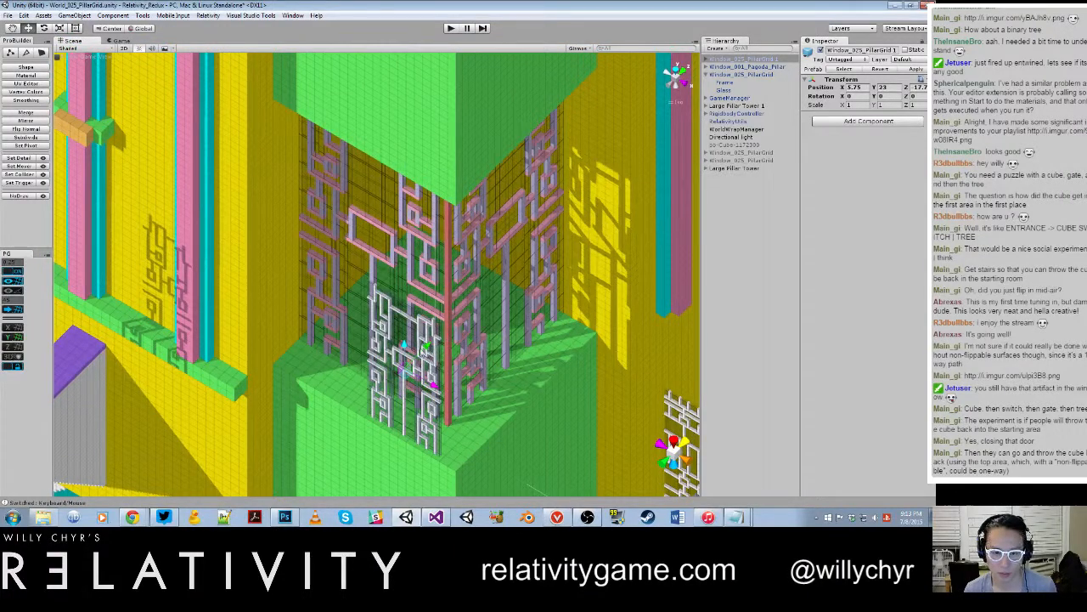
# Step: Move the window instance in front of the corner tower's lattice, to about X -3.25 and Y 17.5, and view it from the front
pyautogui.moveTo(424, 349); pyautogui.dragTo(425, 280)
pyautogui.moveTo(396, 236); pyautogui.dragTo(372, 332)
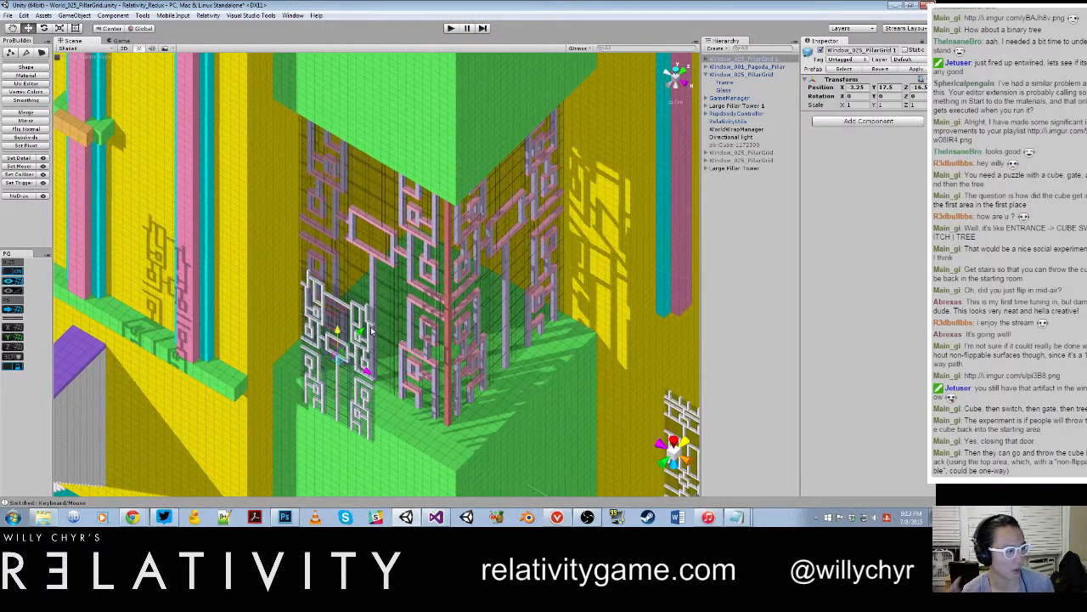
pyautogui.keyDown('alt'); pyautogui.moveTo(399, 343); pyautogui.dragTo(501, 344); pyautogui.keyUp('alt')
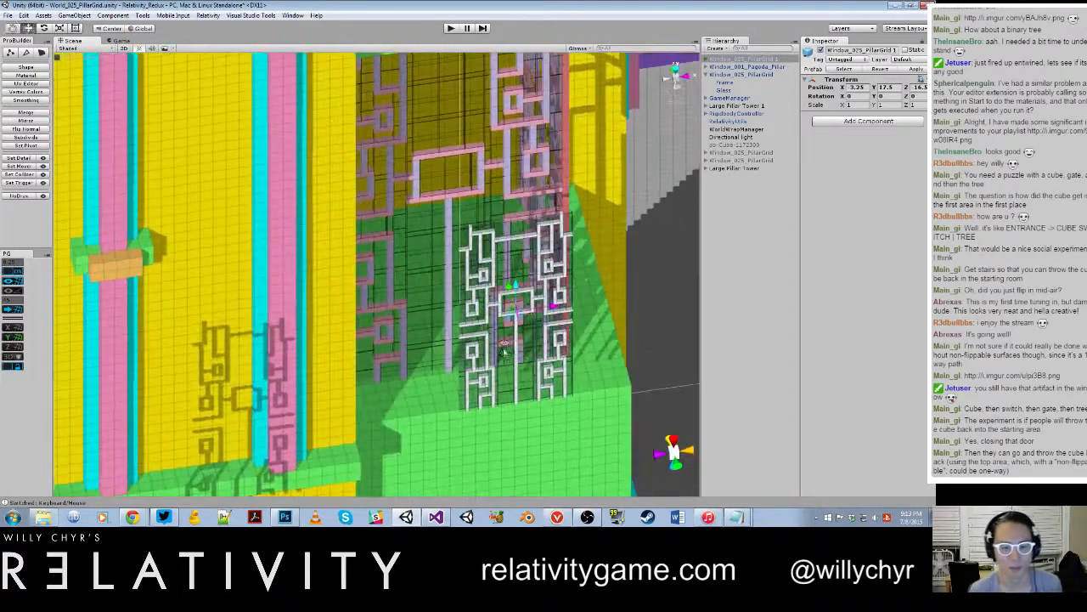
# Step: Switch to Photoshop and open the Window_025_PillarGrid image from the Window Designs folder of the Perforce Relativity_Redux project
pyautogui.scroll(3, 502, 344)
pyautogui.moveTo(502, 344); pyautogui.dragTo(369, 298, button='middle')
pyautogui.keyDown('alt'); pyautogui.moveTo(369, 297); pyautogui.dragTo(392, 463); pyautogui.keyUp('alt')
pyautogui.click(286, 518)
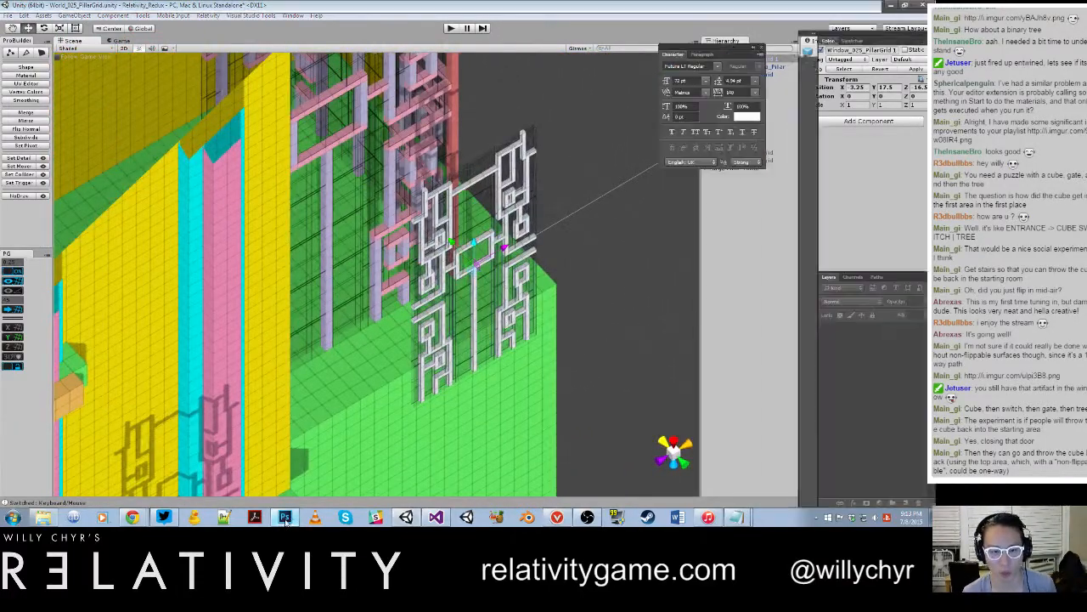
pyautogui.click(26, 8)
pyautogui.click(38, 26)
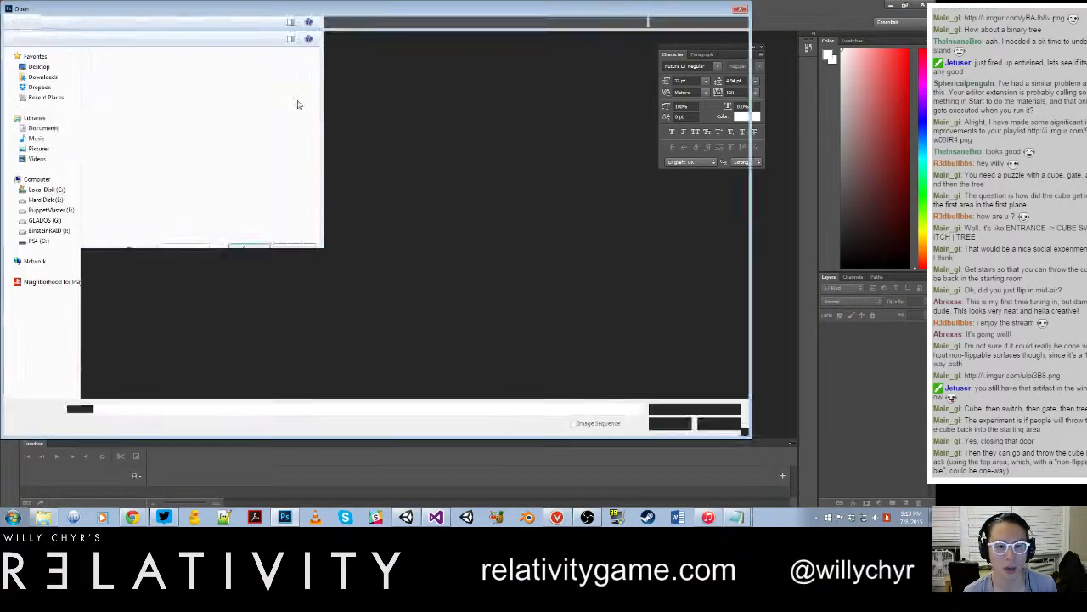
pyautogui.click(78, 199)
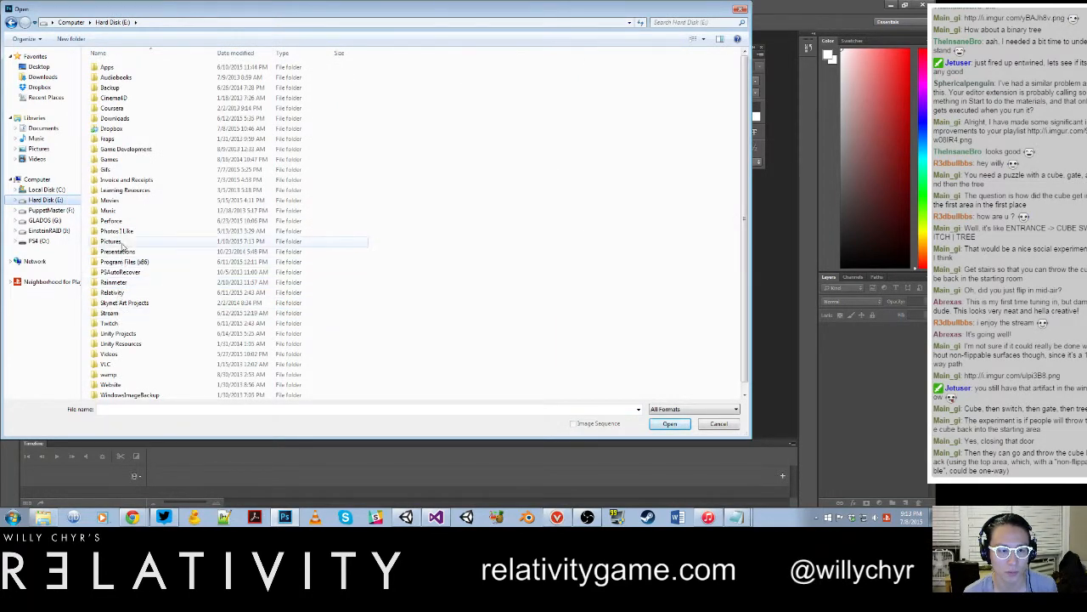
pyautogui.doubleClick(123, 221)
pyautogui.doubleClick(120, 67)
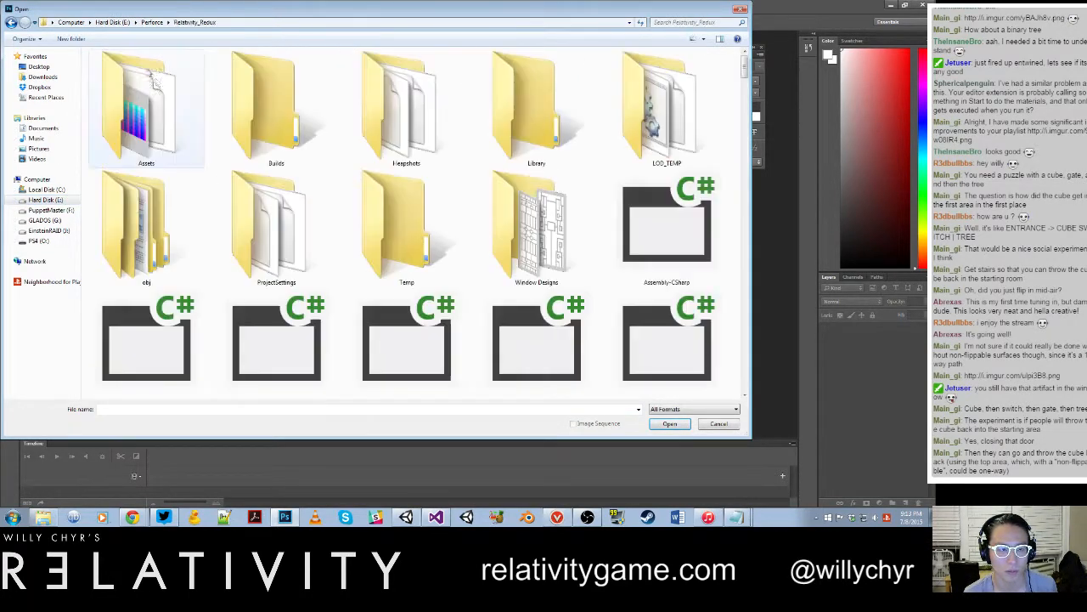
pyautogui.doubleClick(547, 247)
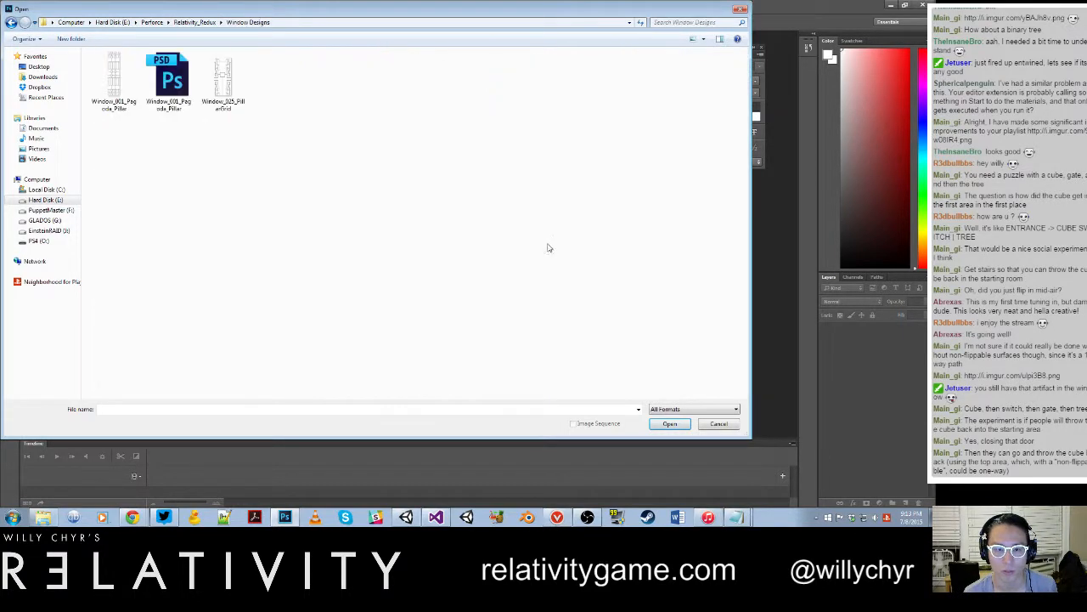
pyautogui.doubleClick(223, 81)
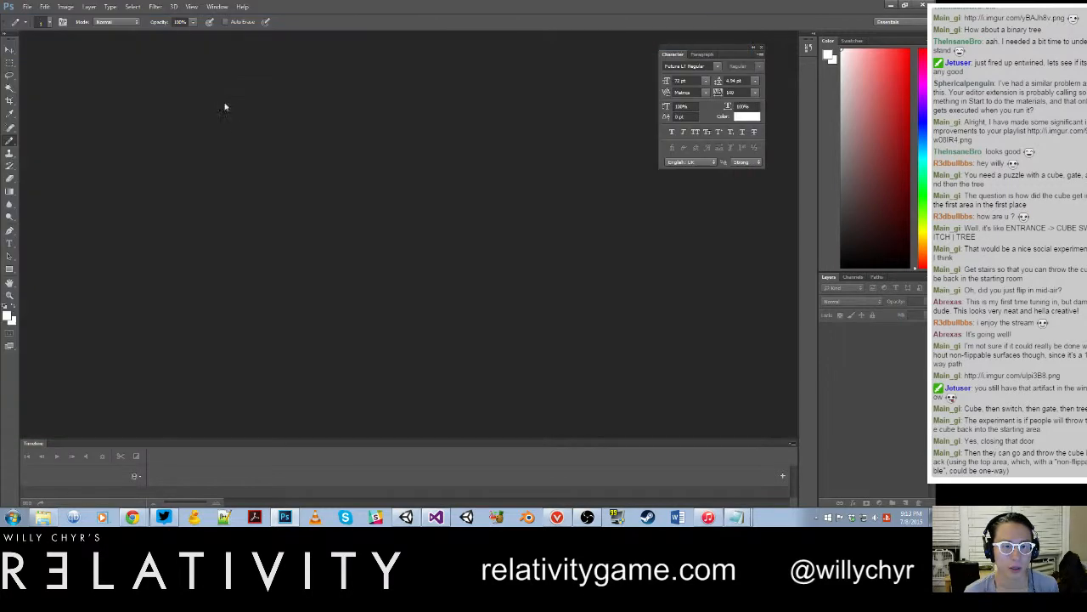
# Step: Enlarge the window design to 1600% and show the grid over it
pyautogui.hotkey('ctrl', '0')
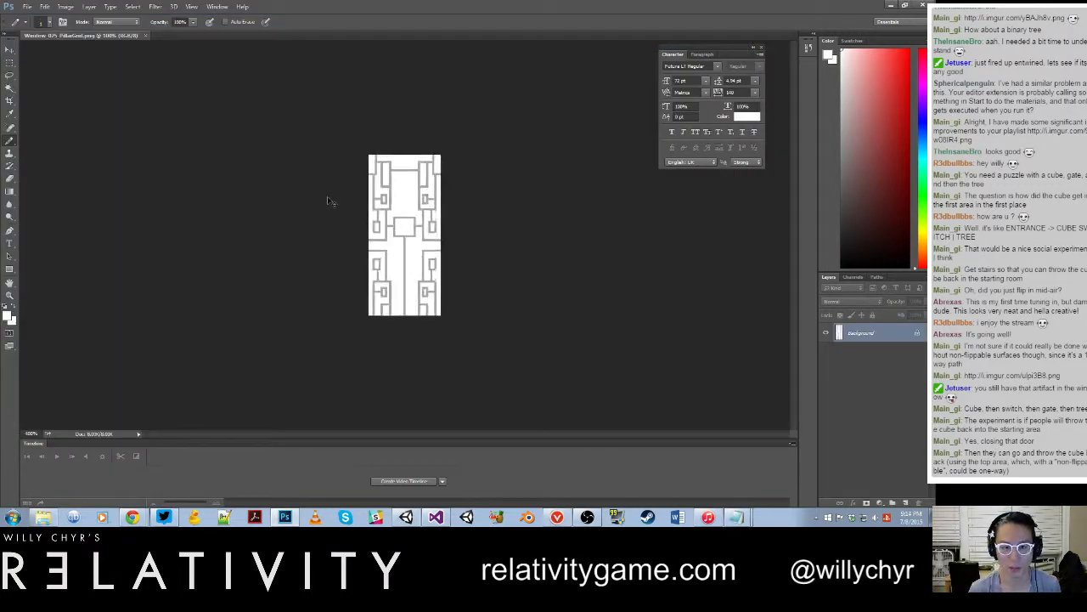
pyautogui.hotkey('ctrl', '+')
pyautogui.scroll(3, 376, 192)
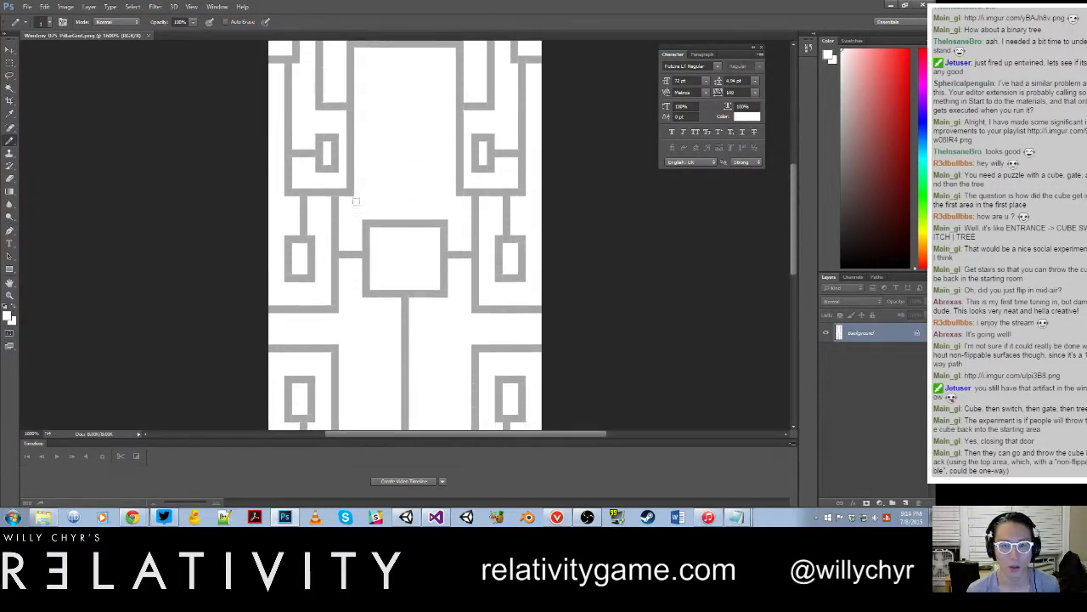
pyautogui.click(198, 6)
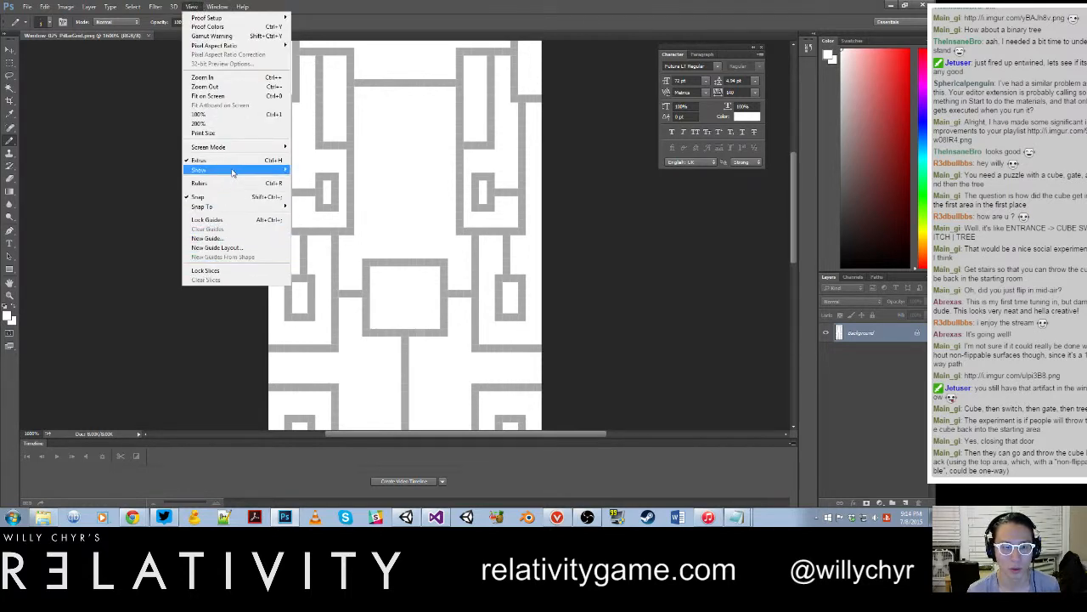
pyautogui.moveTo(230, 171)
pyautogui.click(324, 197)
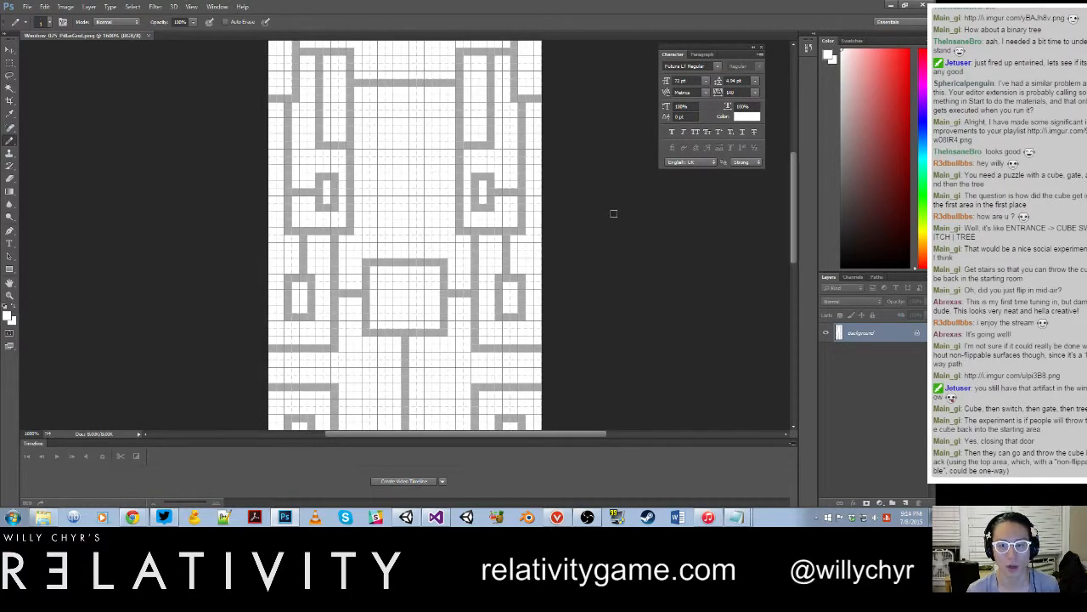
pyautogui.scroll(2, 576, 197)
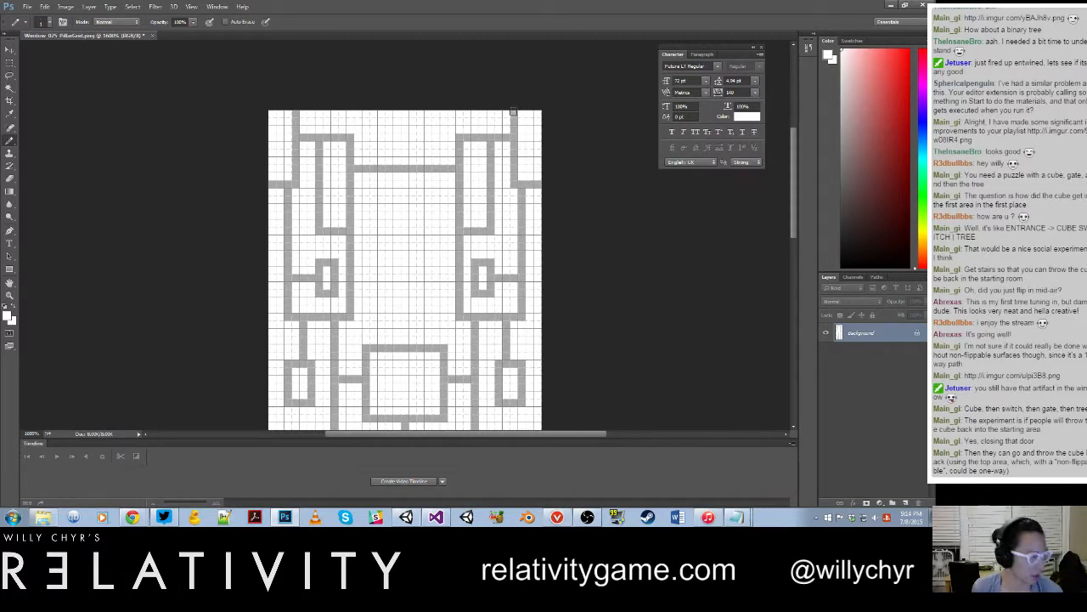
# Step: Switch to Unity and examine the placed window instance against the corner tower's existing lattice
pyautogui.click(411, 513)
pyautogui.scroll(4, 353, 251)
pyautogui.keyDown('alt'); pyautogui.moveTo(354, 252); pyautogui.dragTo(253, 233); pyautogui.keyUp('alt')
pyautogui.hotkey('ctrl', 's')
pyautogui.scroll(-5, 280, 281)
pyautogui.moveTo(340, 94); pyautogui.dragTo(332, 279, button='middle')
pyautogui.keyDown('alt'); pyautogui.moveTo(332, 279); pyautogui.dragTo(313, 259); pyautogui.keyUp('alt')
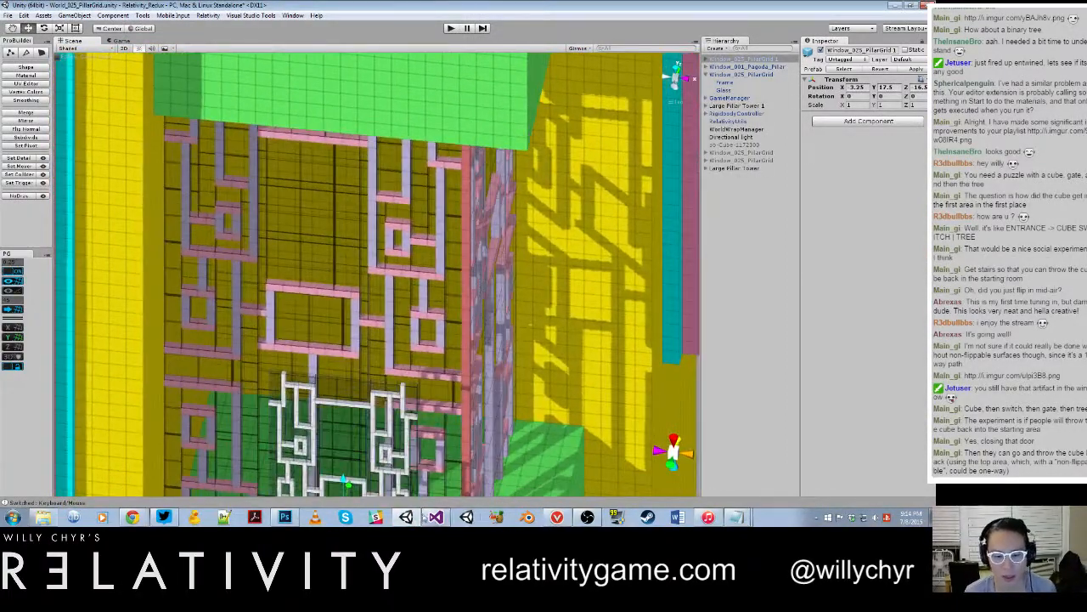
# Step: Return to Photoshop and try grey vertical strokes from the design's top edge to the upper crossbar, undoing each one
pyautogui.click(287, 517)
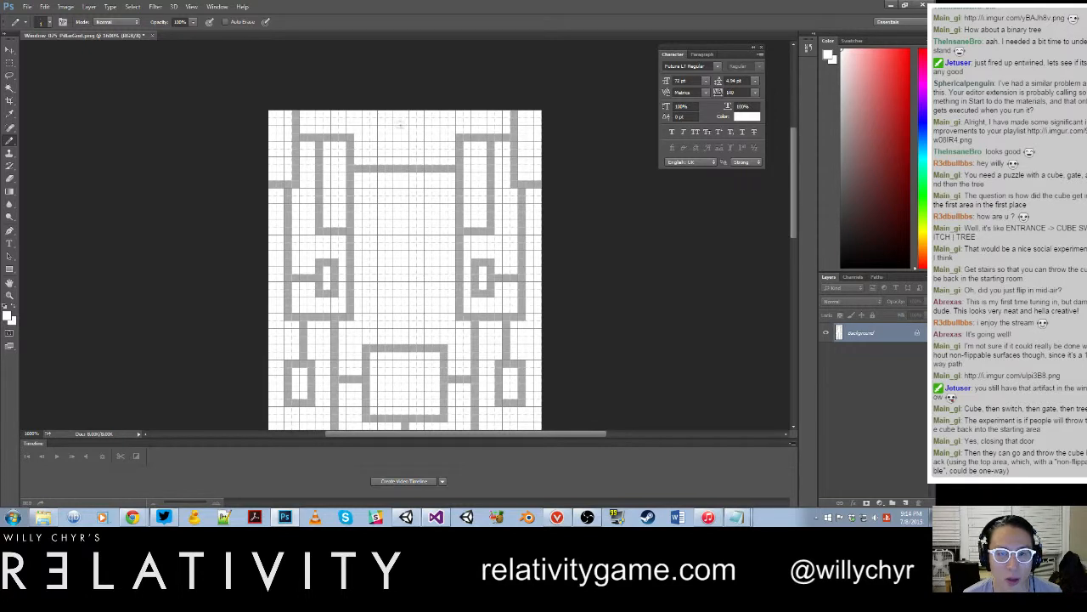
pyautogui.press('x')
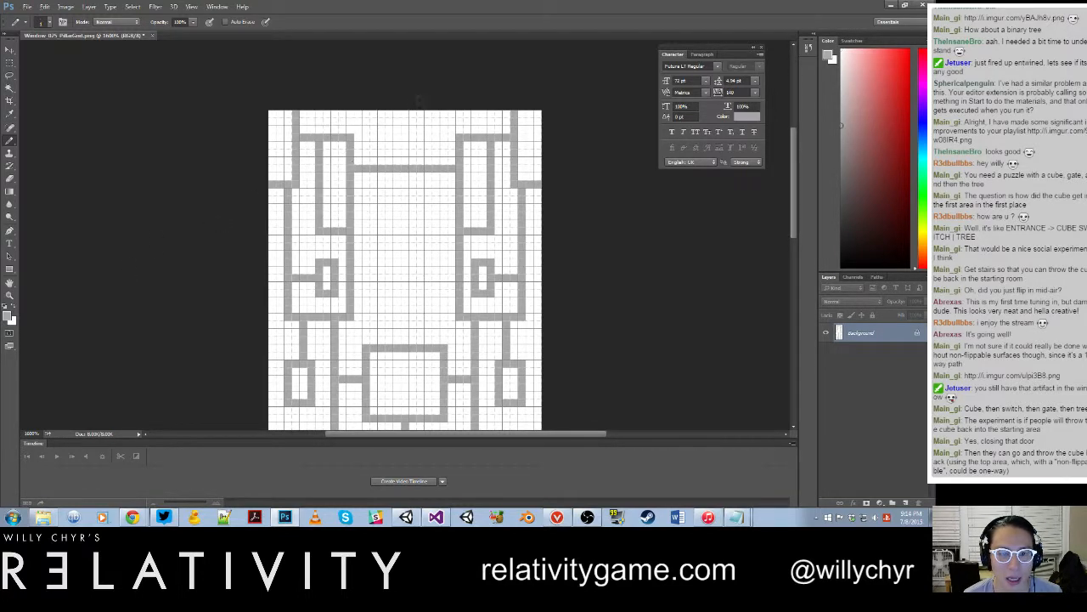
pyautogui.moveTo(405, 110); pyautogui.dragTo(404, 150)
pyautogui.hotkey('ctrl', 'z')
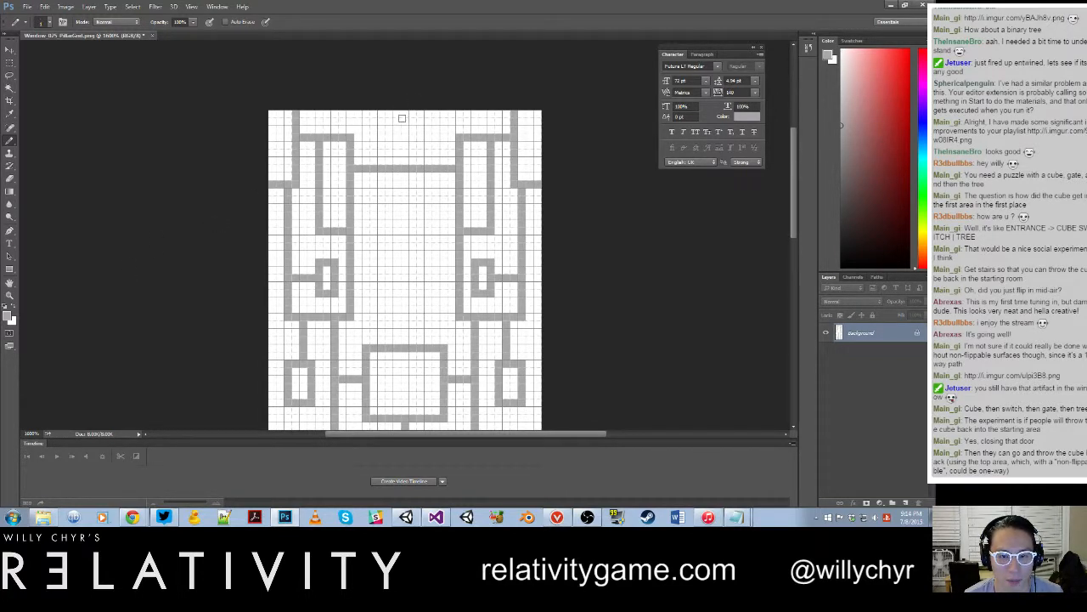
pyautogui.moveTo(405, 110); pyautogui.dragTo(406, 177)
pyautogui.hotkey('ctrl', 'z')
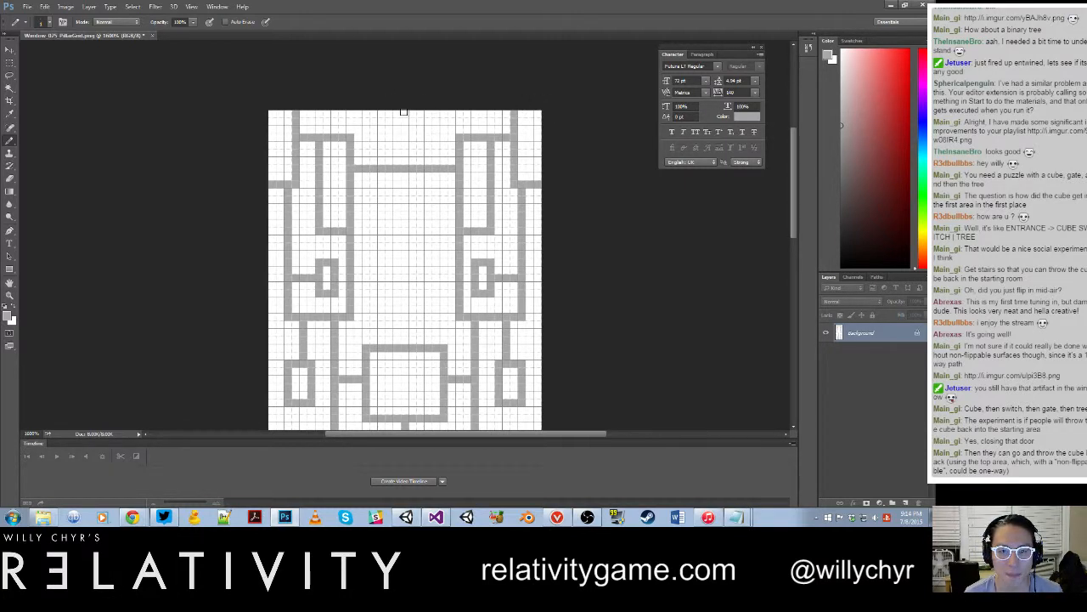
pyautogui.moveTo(412, 114); pyautogui.dragTo(412, 161)
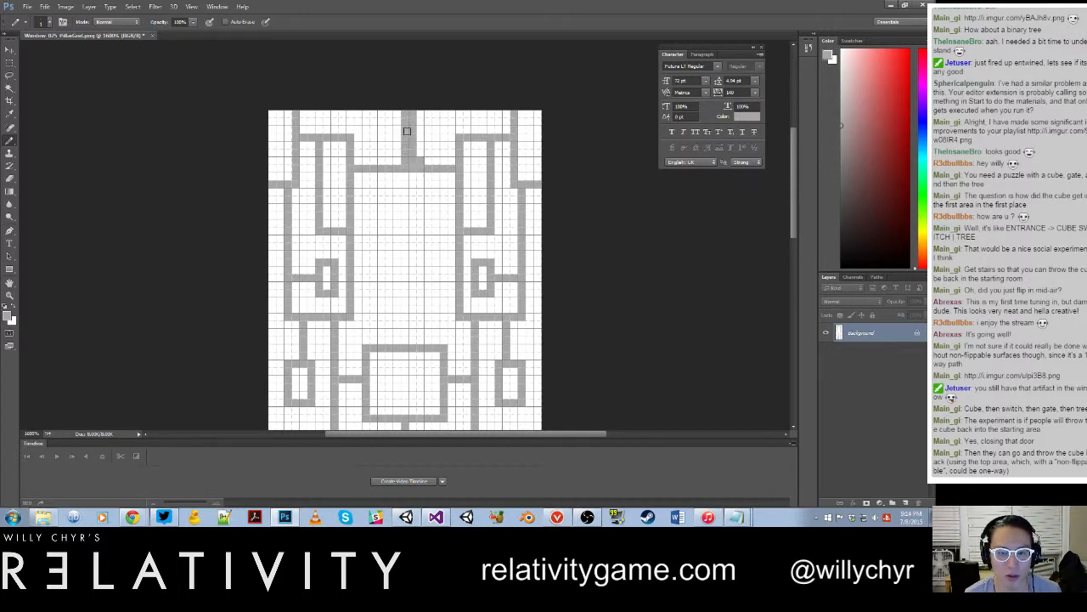
pyautogui.hotkey('ctrl', 'z')
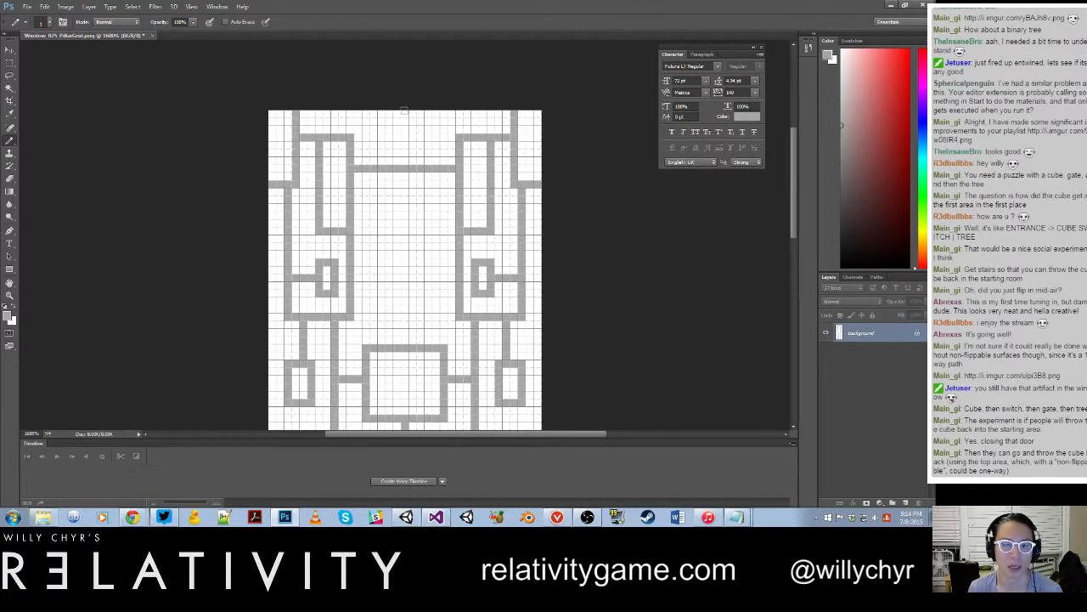
pyautogui.moveTo(405, 113); pyautogui.dragTo(406, 176)
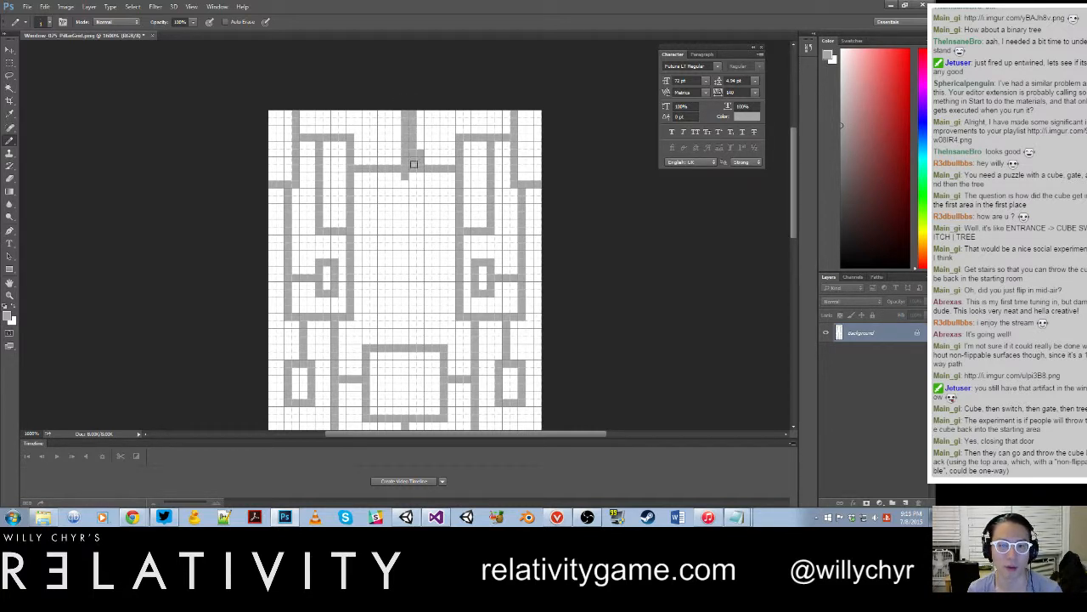
pyautogui.hotkey('ctrl', 'z')
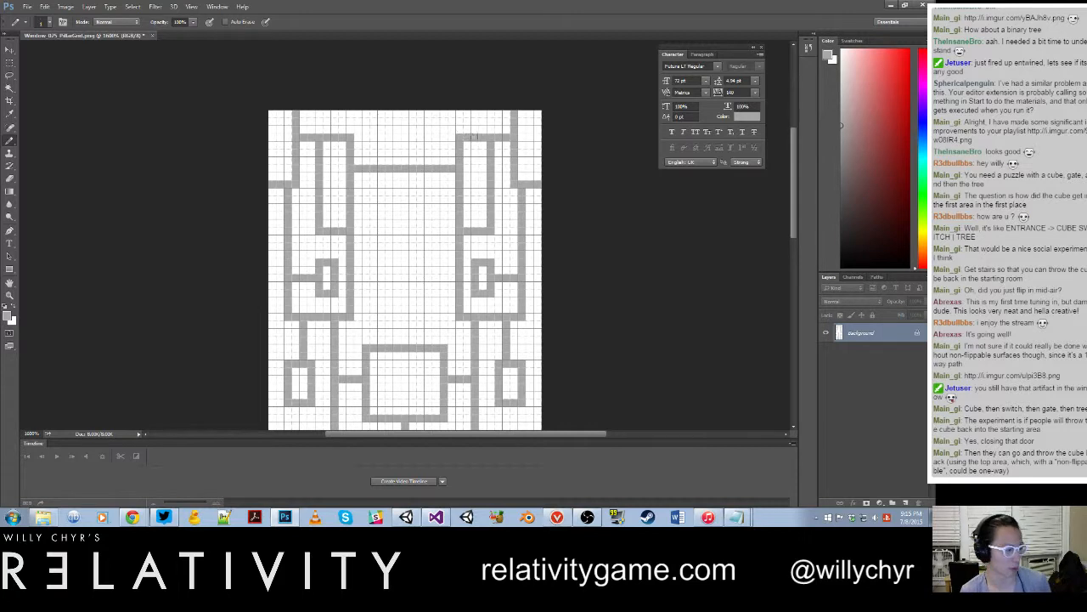
pyautogui.scroll(-5, 556, 174)
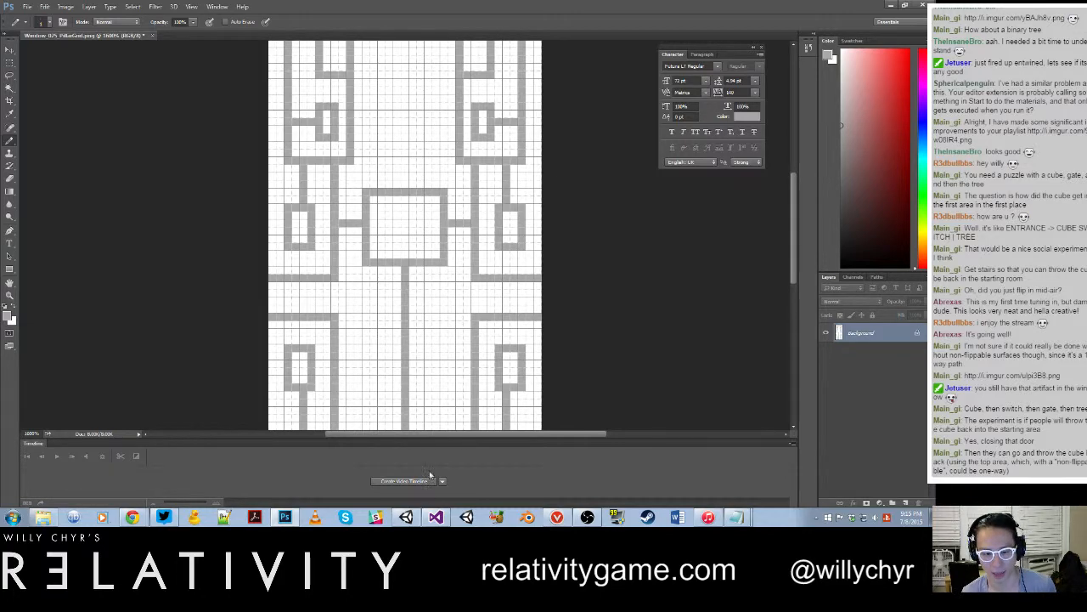
# Step: In Unity, delete the three placed window instances: Window_025_PillarGrid 1, Window_001_Pagoda_Pillar and the expanded Window_025_PillarGrid
pyautogui.click(409, 518)
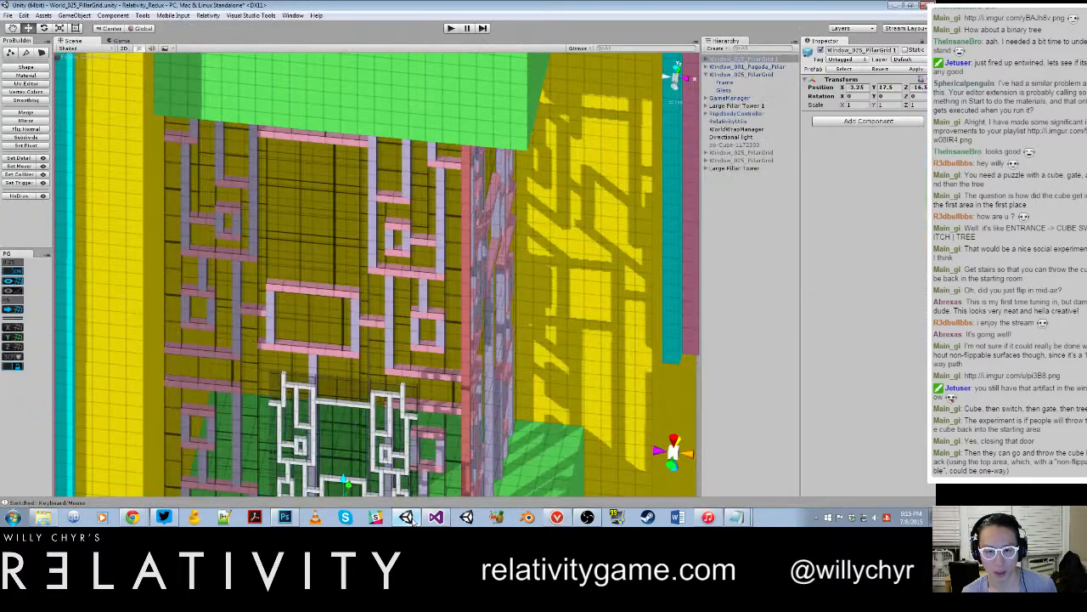
pyautogui.scroll(-10, 439, 413)
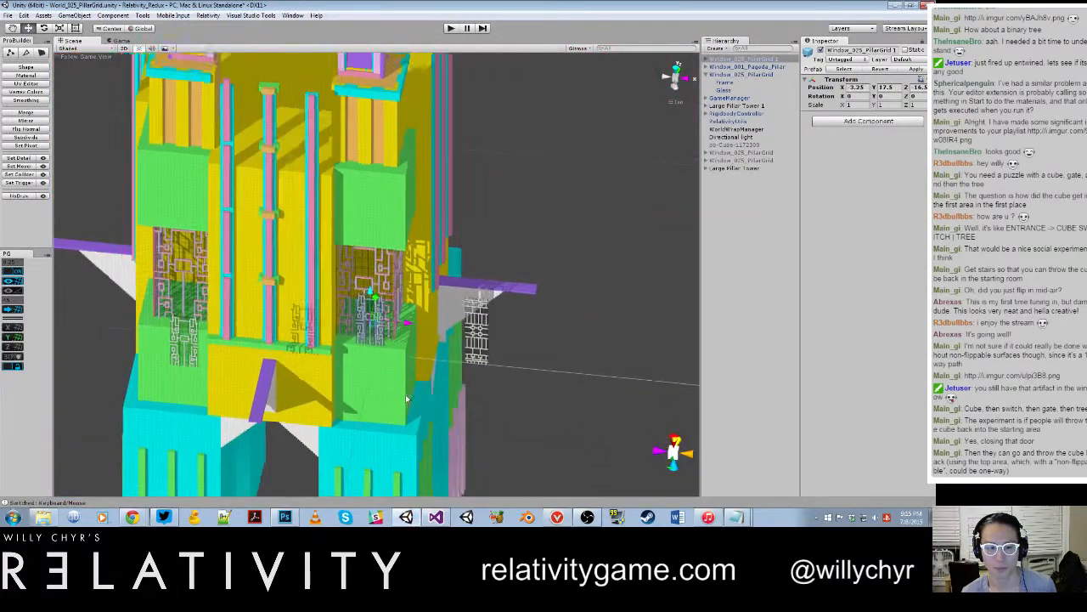
pyautogui.keyDown('alt'); pyautogui.moveTo(431, 393); pyautogui.dragTo(493, 374); pyautogui.keyUp('alt')
pyautogui.moveTo(493, 374); pyautogui.dragTo(494, 296, button='middle')
pyautogui.keyDown('shift'); pyautogui.click(474, 225); pyautogui.keyUp('shift')
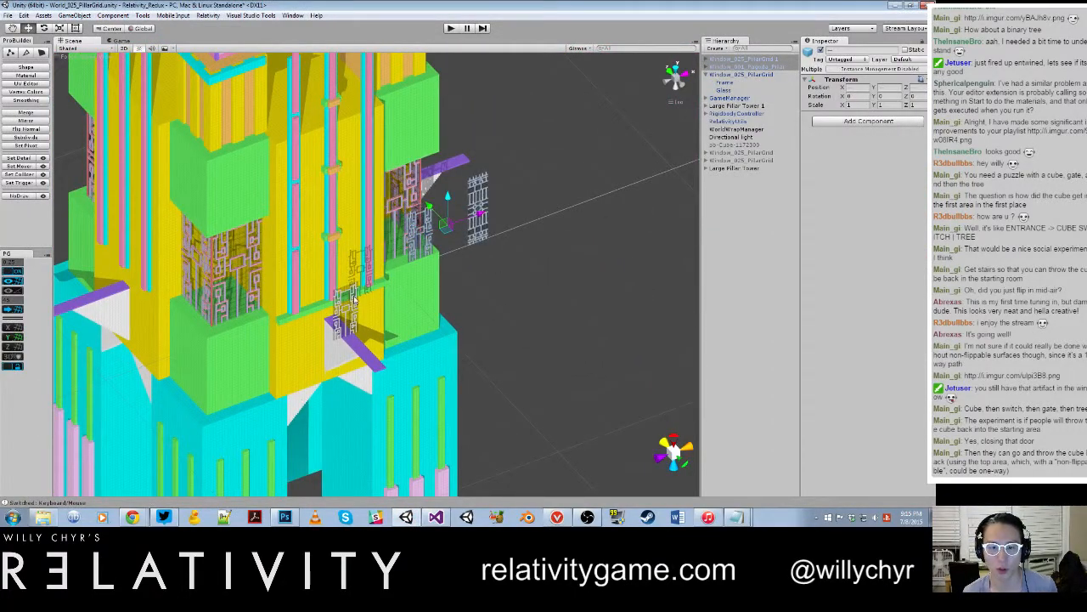
pyautogui.keyDown('shift'); pyautogui.click(349, 300); pyautogui.keyUp('shift')
pyautogui.rightClick(761, 69)
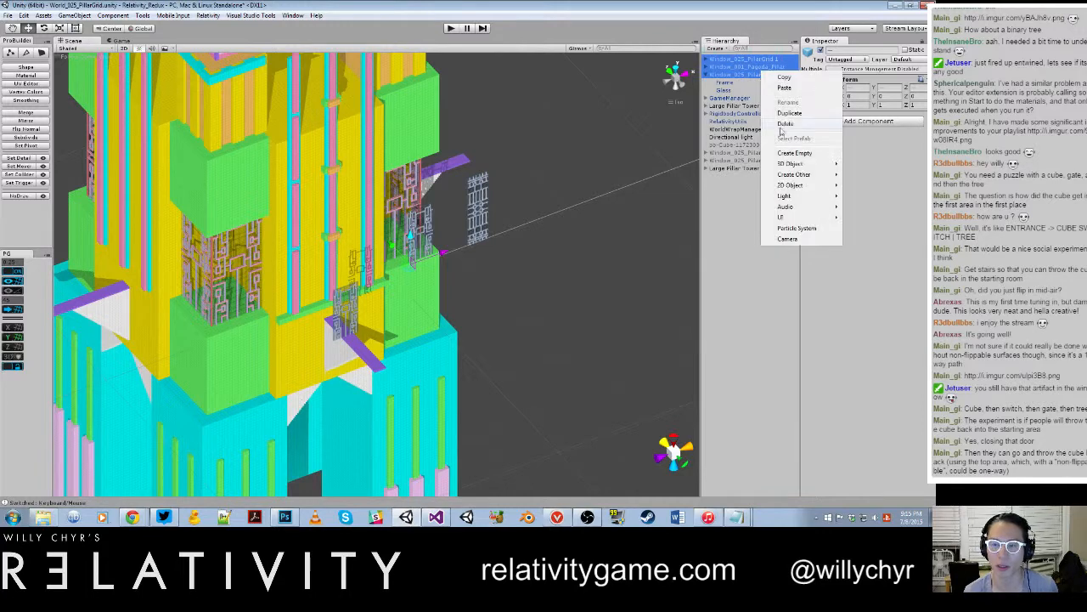
pyautogui.click(781, 130)
# Step: Duplicate and merge the meshes under Large Pillar Tower and frame the COMBINED mesh in the scene view
pyautogui.click(730, 129)
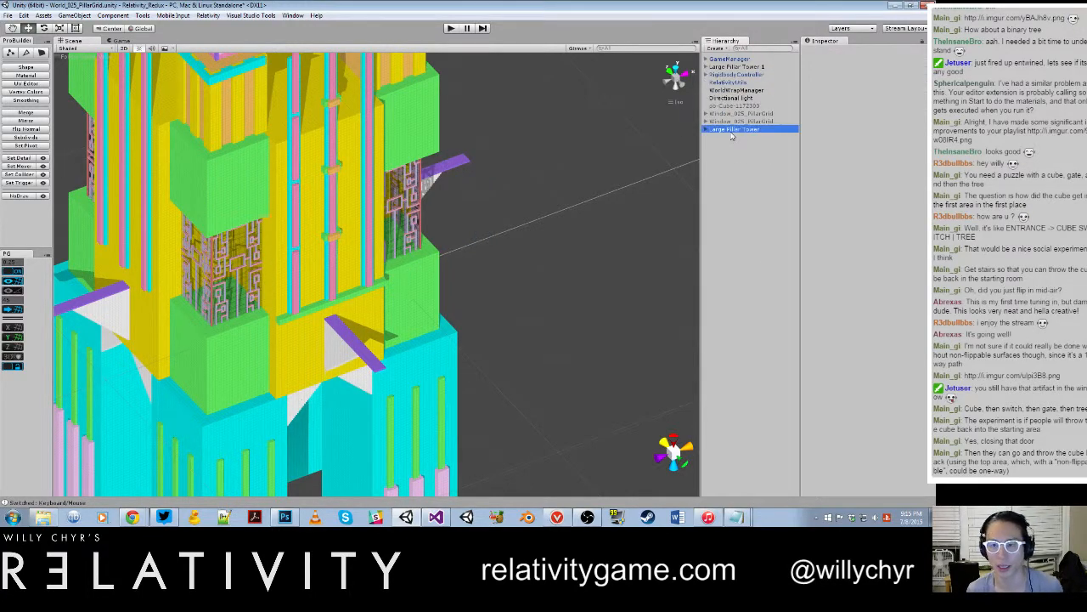
pyautogui.click(706, 130)
pyautogui.click(706, 130)
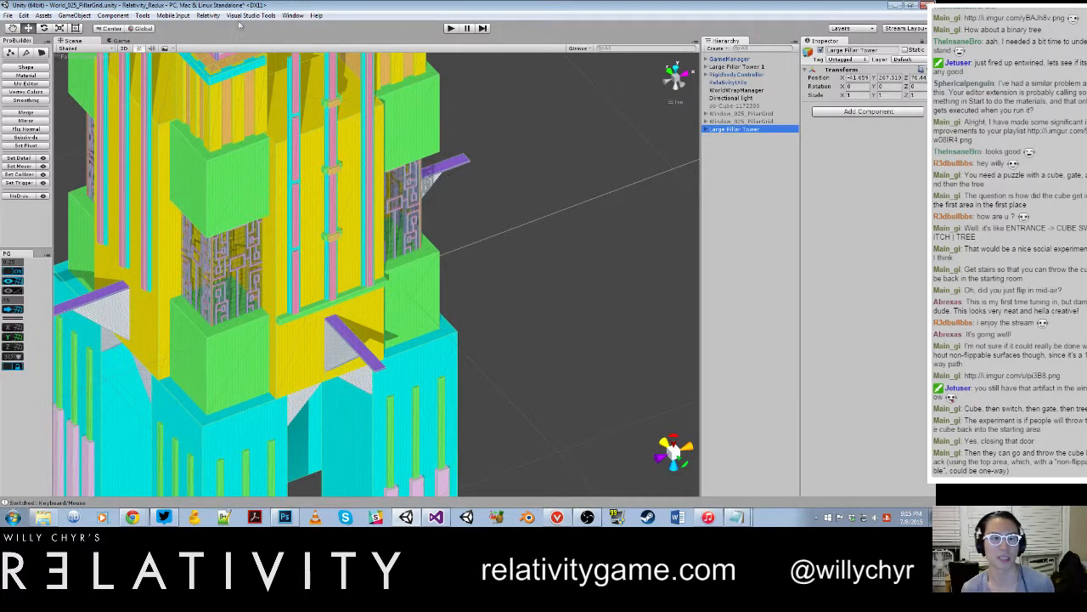
pyautogui.click(210, 16)
pyautogui.moveTo(225, 37)
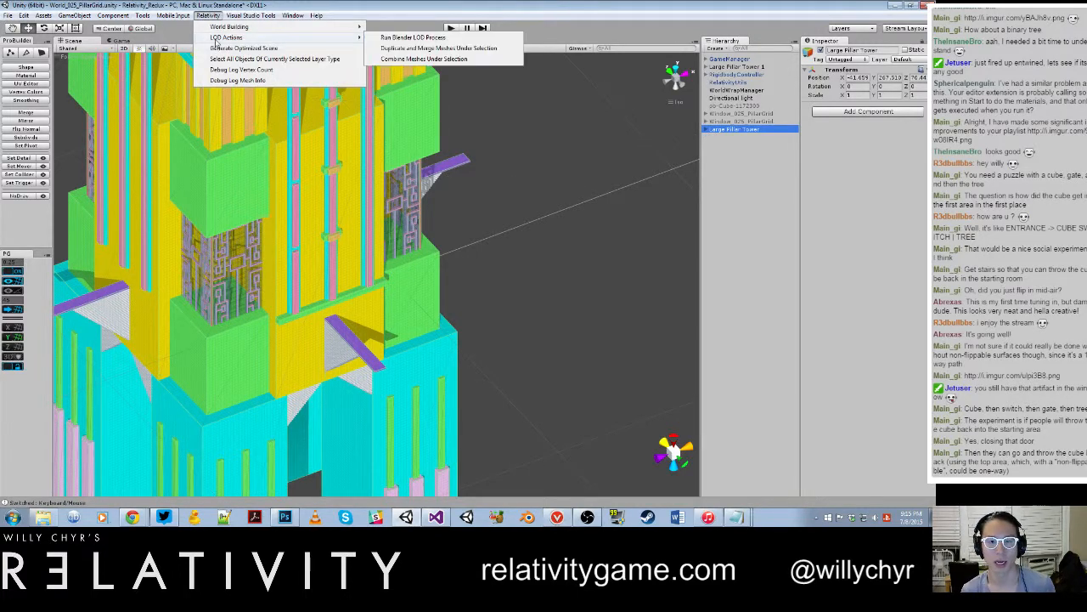
pyautogui.click(500, 49)
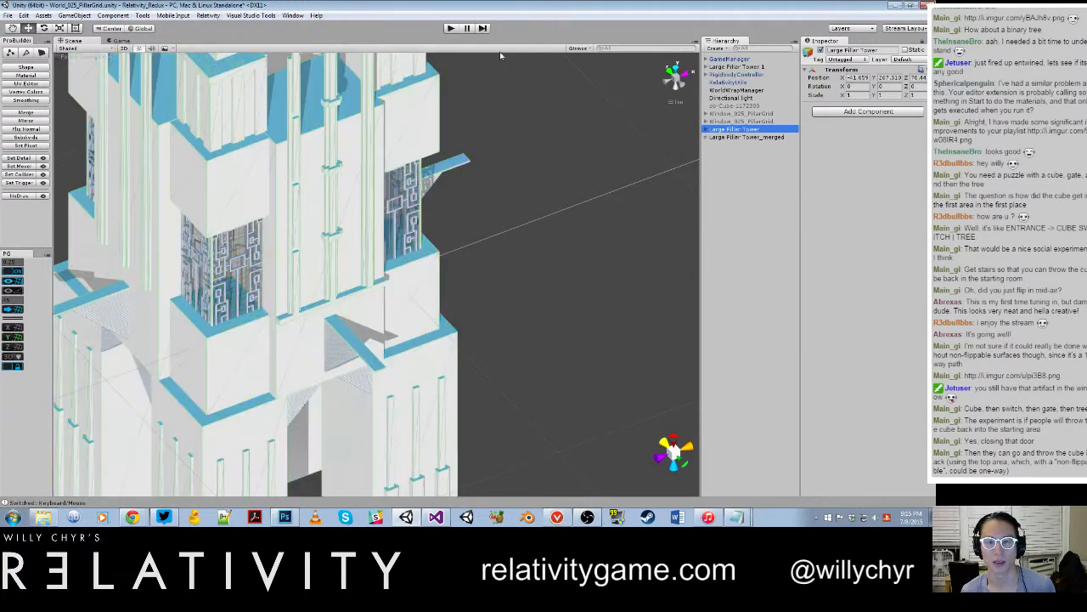
pyautogui.click(705, 138)
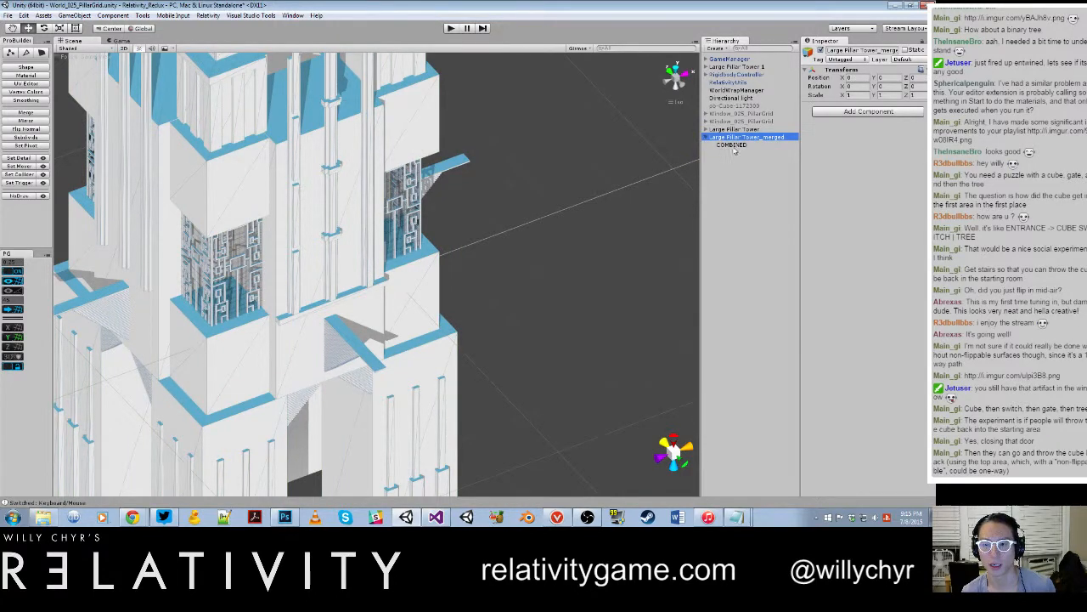
pyautogui.click(734, 145)
pyautogui.press('f')
pyautogui.scroll(5, 504, 191)
pyautogui.scroll(2, 505, 191)
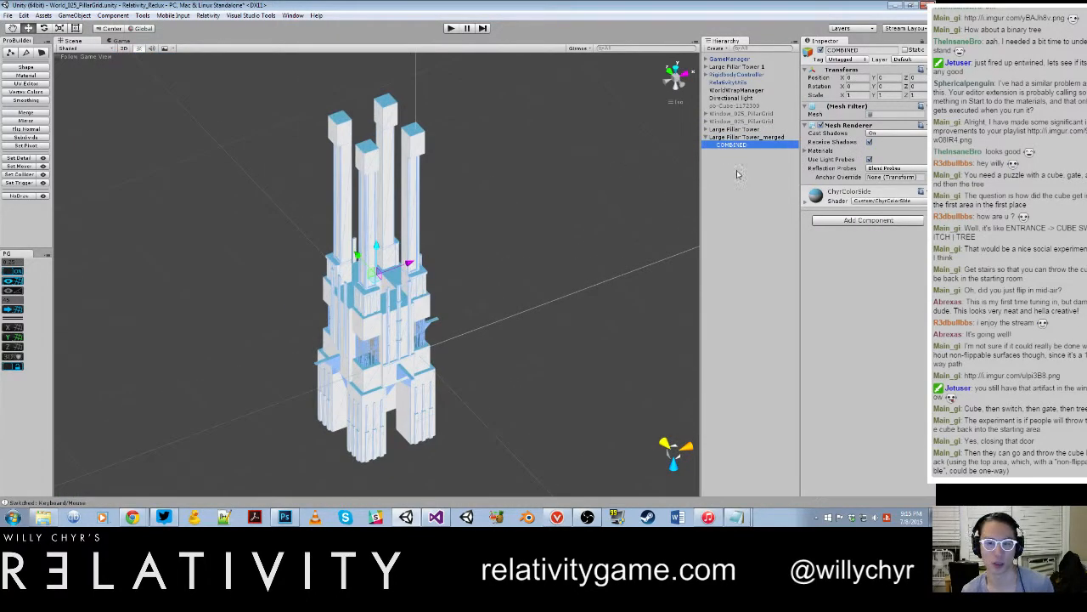
# Step: Delete the Large Pillar Tower_merged object and save the scene
pyautogui.click(781, 137)
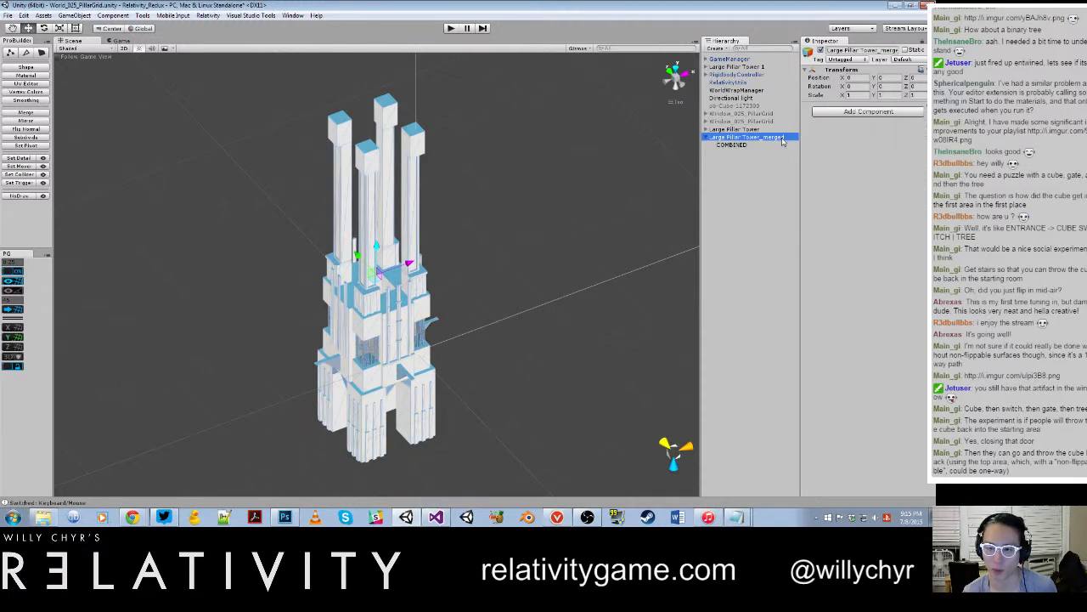
pyautogui.rightClick(781, 137)
pyautogui.click(828, 192)
pyautogui.hotkey('ctrl', 's')
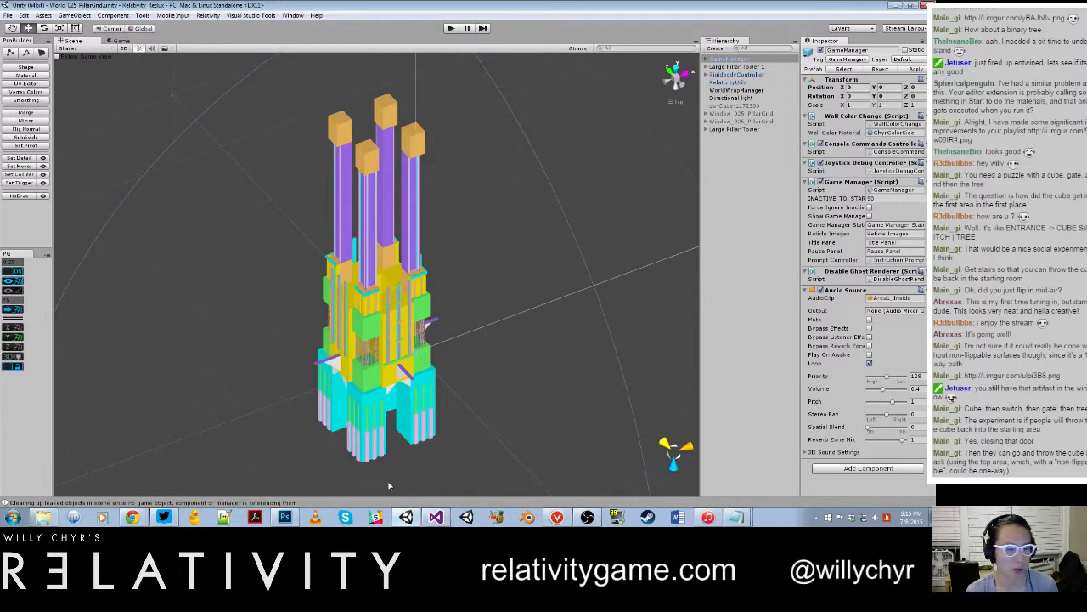
# Step: Switch to Visual Studio and bring up the DoorController.cs script
pyautogui.click(558, 519)
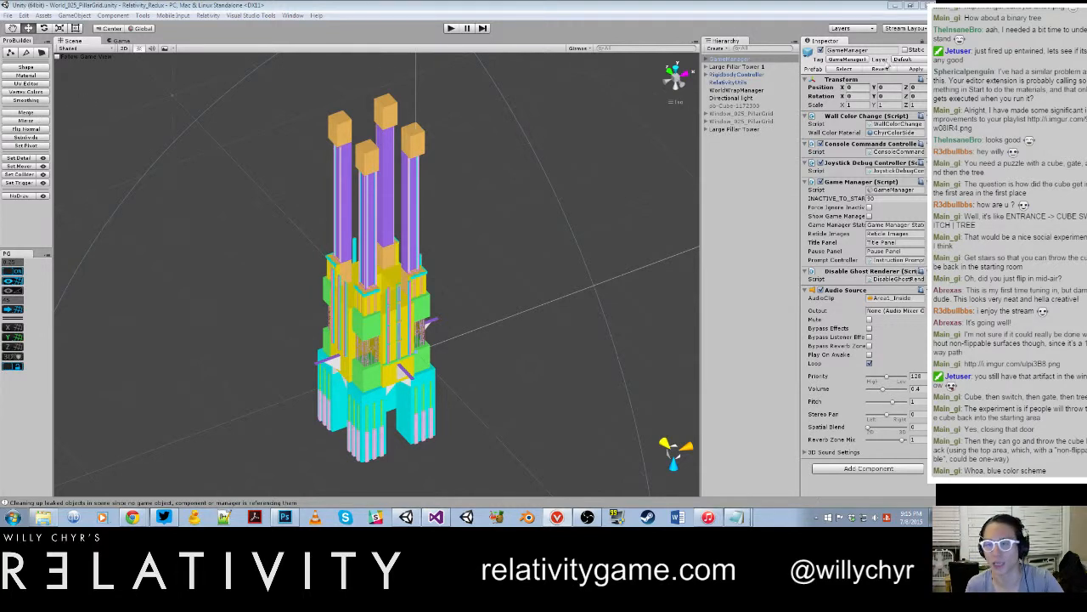
pyautogui.click(884, 51)
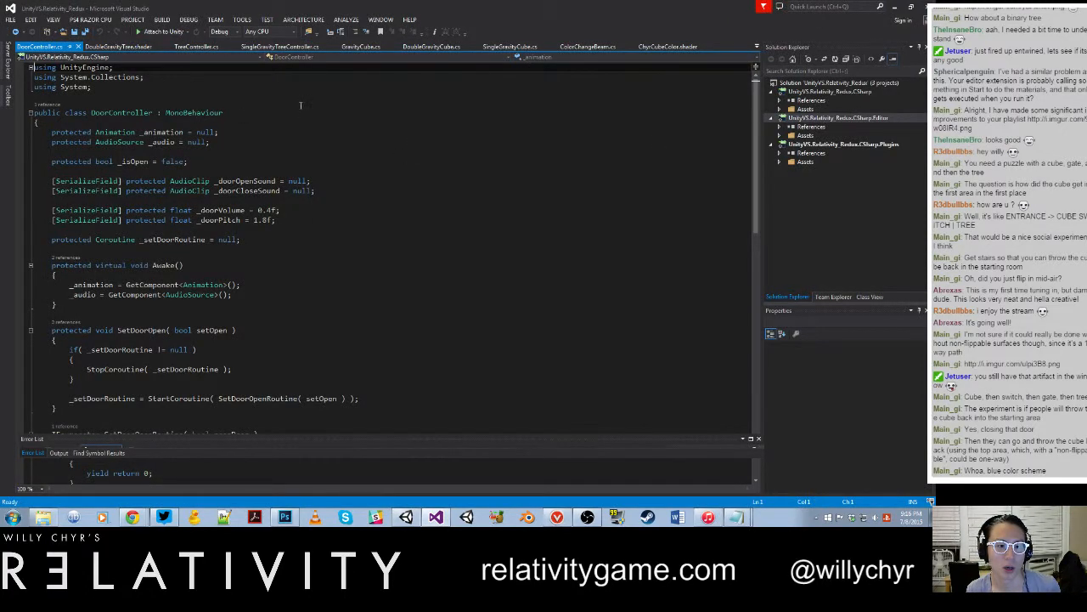
# Step: Close DoorController.cs and look through SingleGravityTreeController.cs from SetupColorMaterial up to the material location constants
pyautogui.click(78, 46)
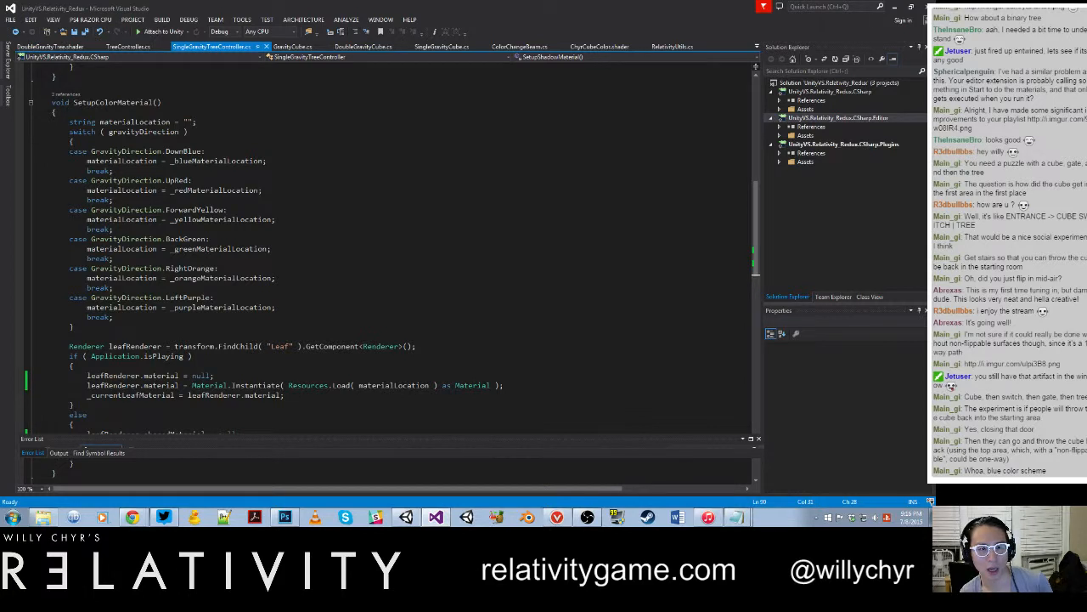
pyautogui.click(560, 438)
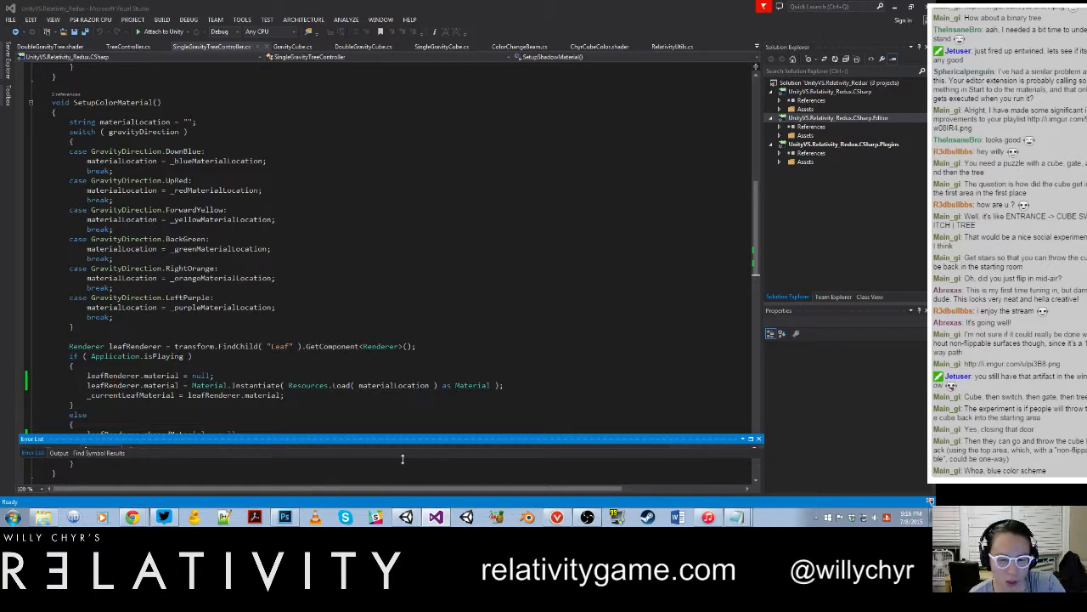
pyautogui.click(393, 384)
pyautogui.scroll(20, 255, 297)
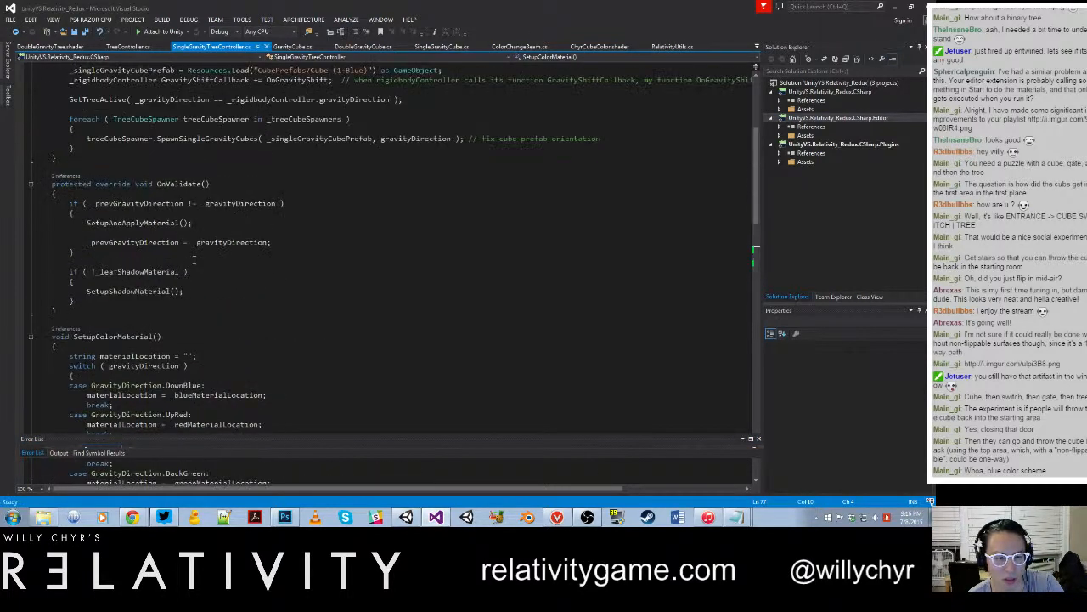
pyautogui.scroll(1, 197, 236)
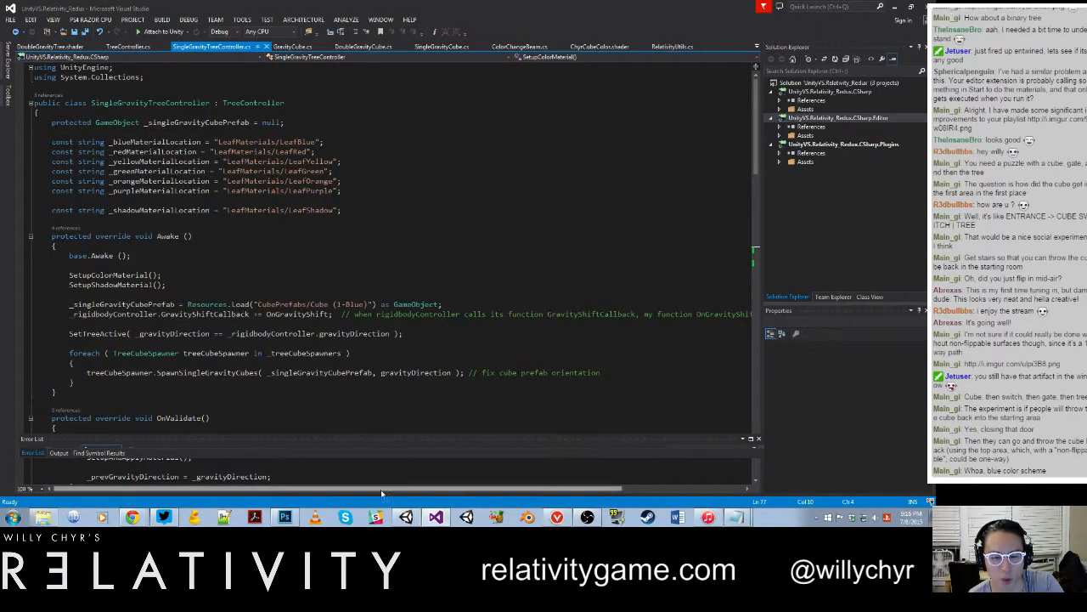
# Step: Switch to Unity and examine the pillar tower in the scene view from near, far and a higher angle
pyautogui.click(407, 518)
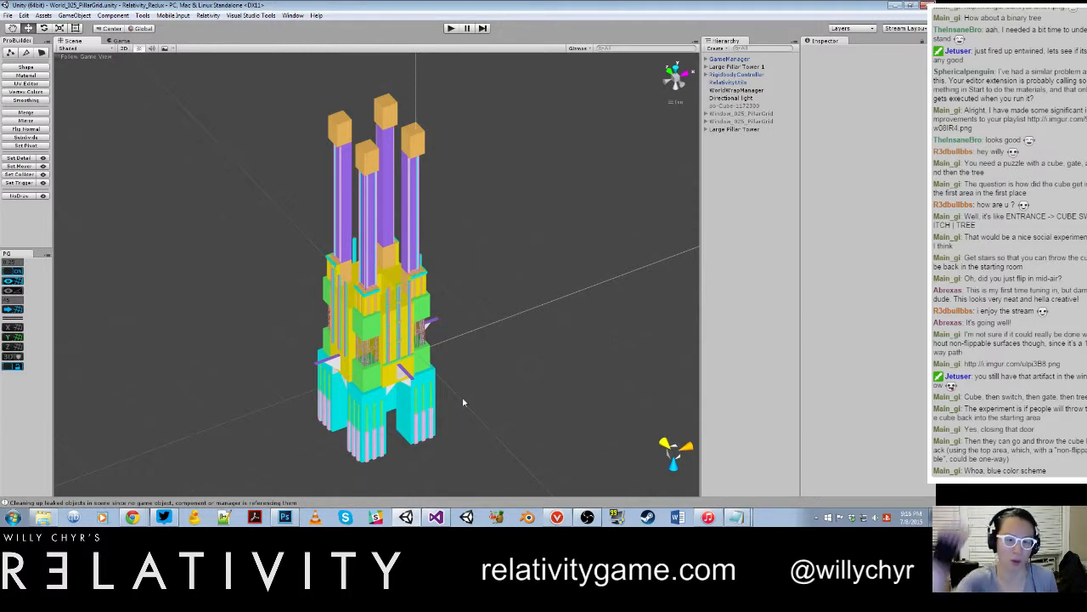
pyautogui.scroll(5, 461, 402)
pyautogui.scroll(-10, 461, 403)
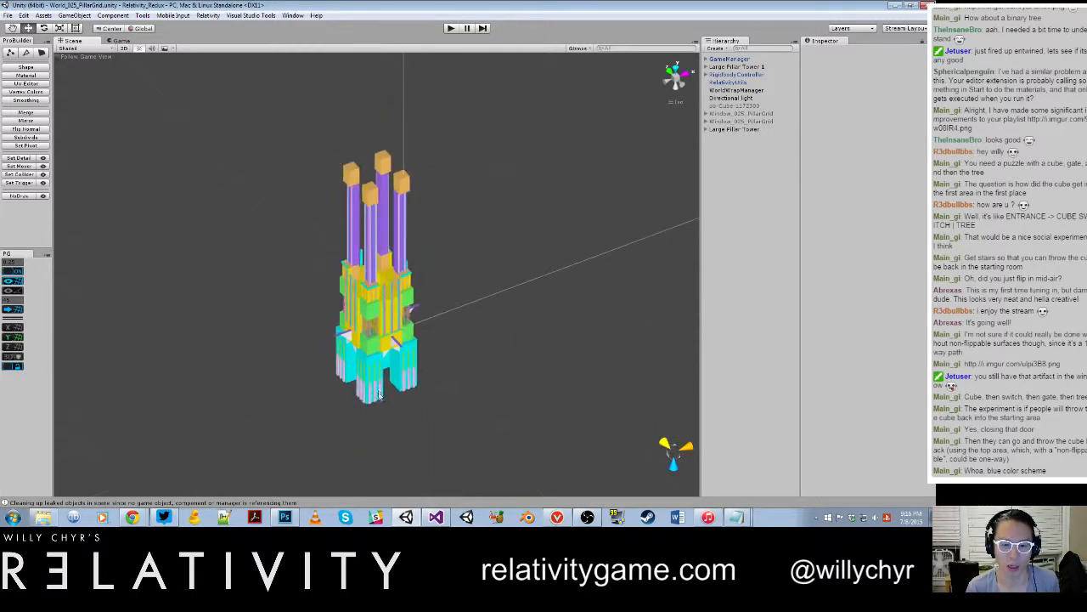
pyautogui.scroll(10, 461, 402)
pyautogui.keyDown('alt'); pyautogui.moveTo(429, 400); pyautogui.dragTo(453, 417); pyautogui.keyUp('alt')
pyautogui.scroll(-5, 427, 342)
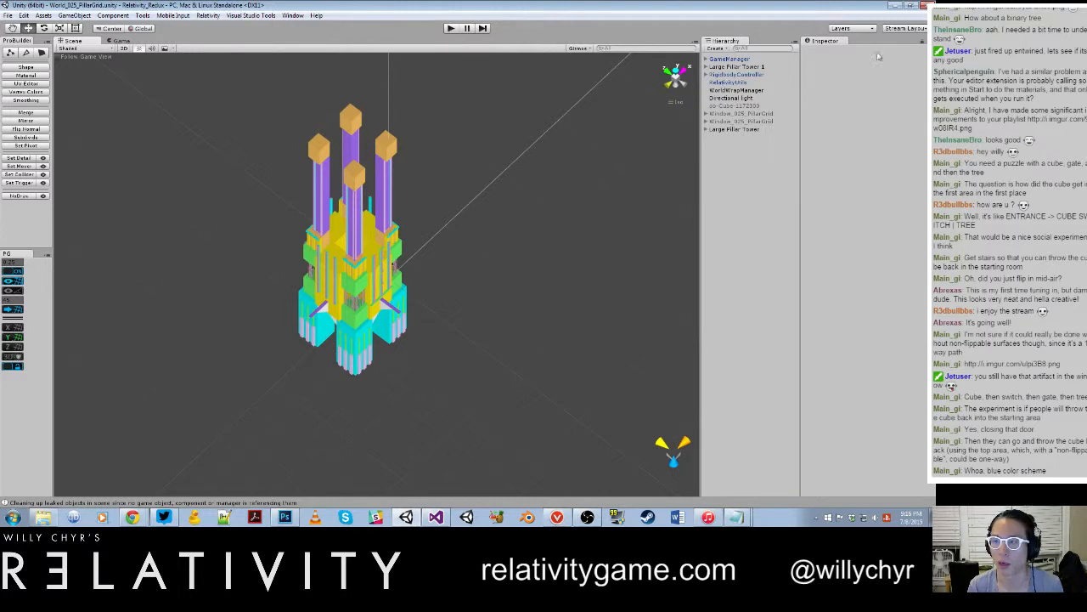
# Step: Run the World_025_PillarGrid scene and enter toggle_noclip in the in-game console to fly freely
pyautogui.click(452, 29)
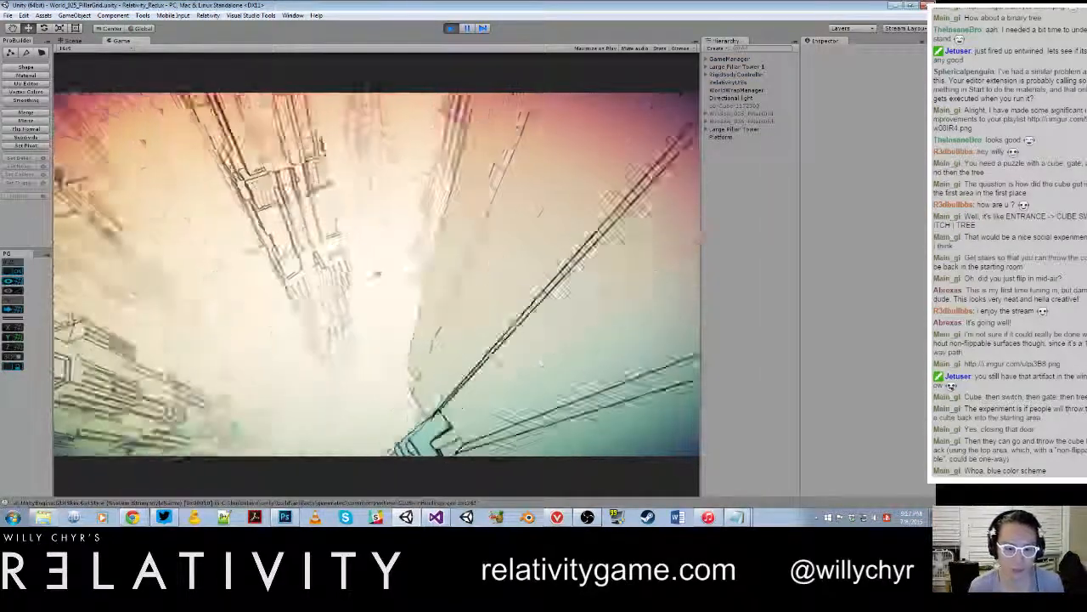
pyautogui.press('`')
pyautogui.write('tog')
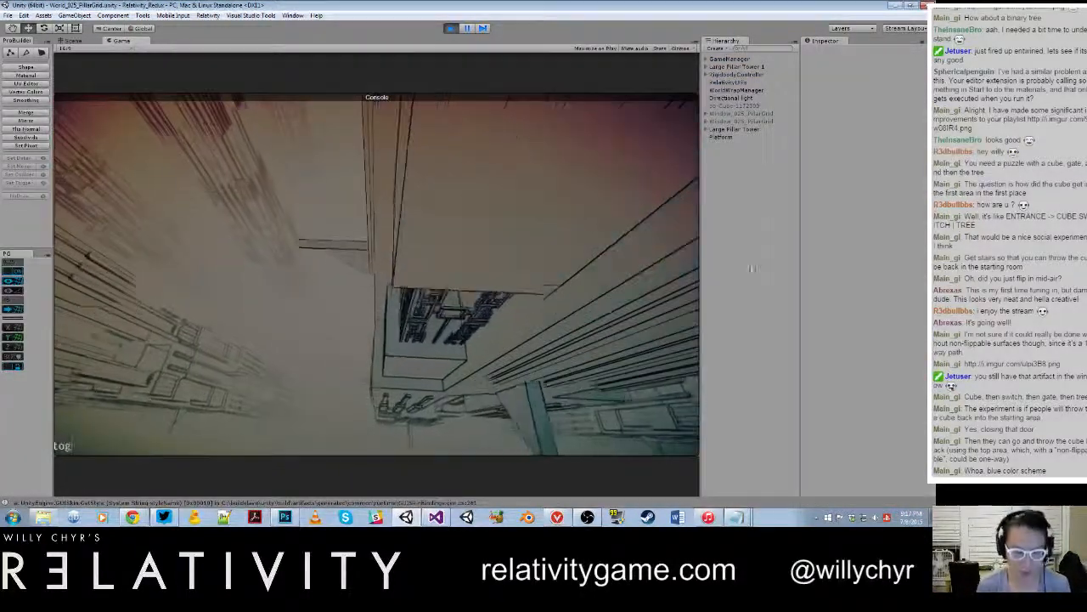
pyautogui.write('gle_noclip')
pyautogui.press('Return')
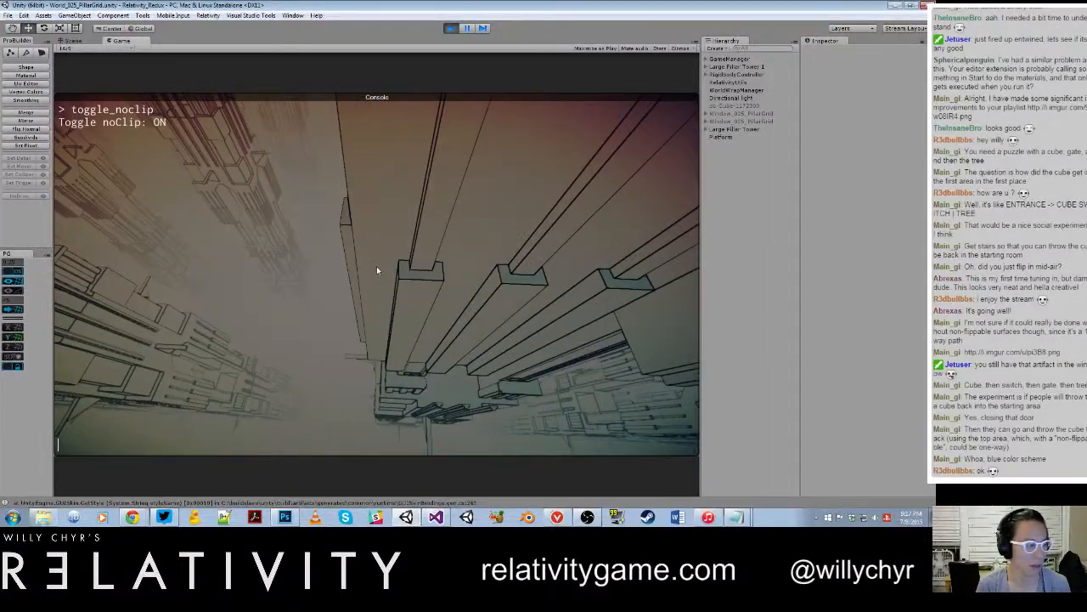
pyautogui.press('`')
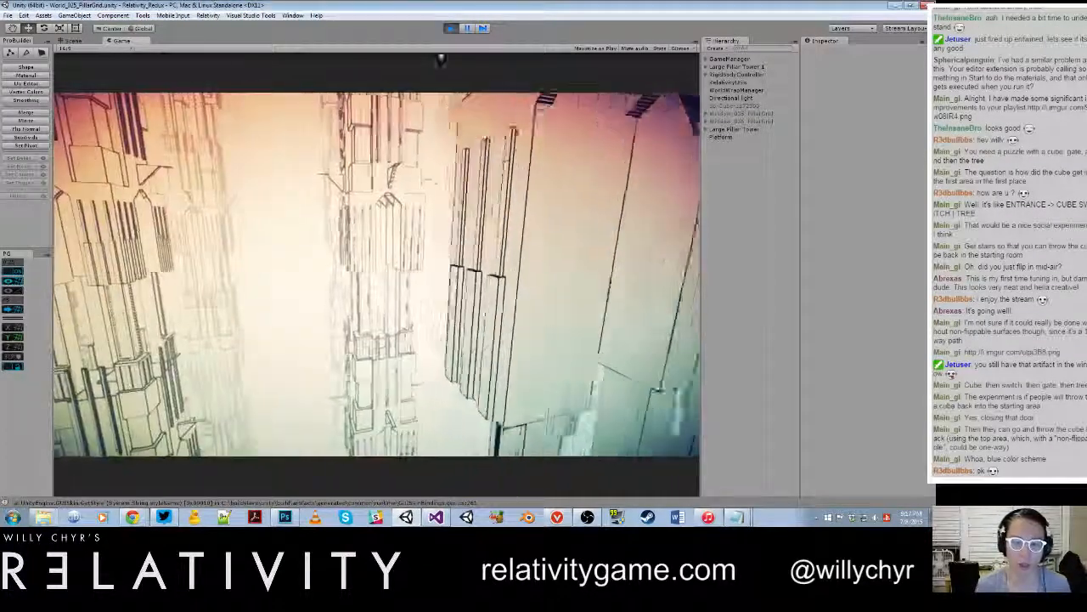
# Step: Fly around the repeating pillar towers to inspect their windows, stairs and platforms, and stop the running game
pyautogui.press('w')
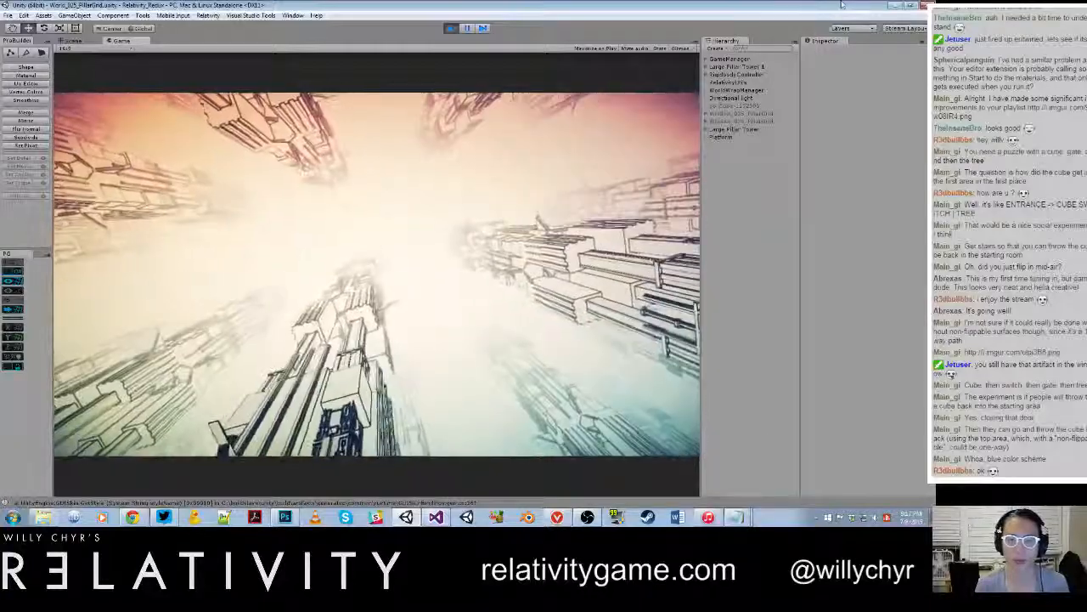
pyautogui.press('w')
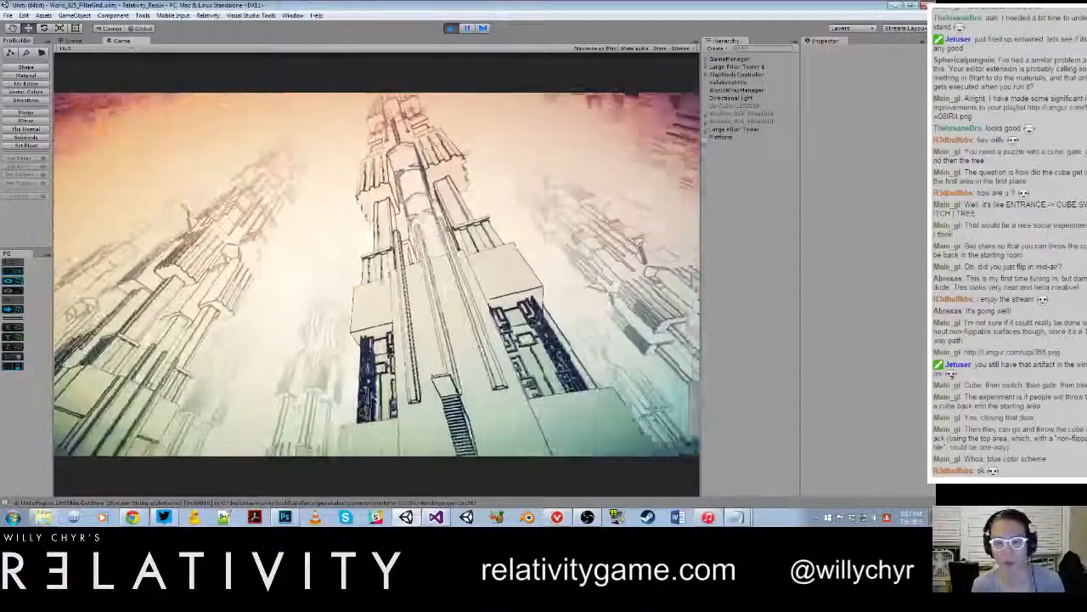
pyautogui.press('w')
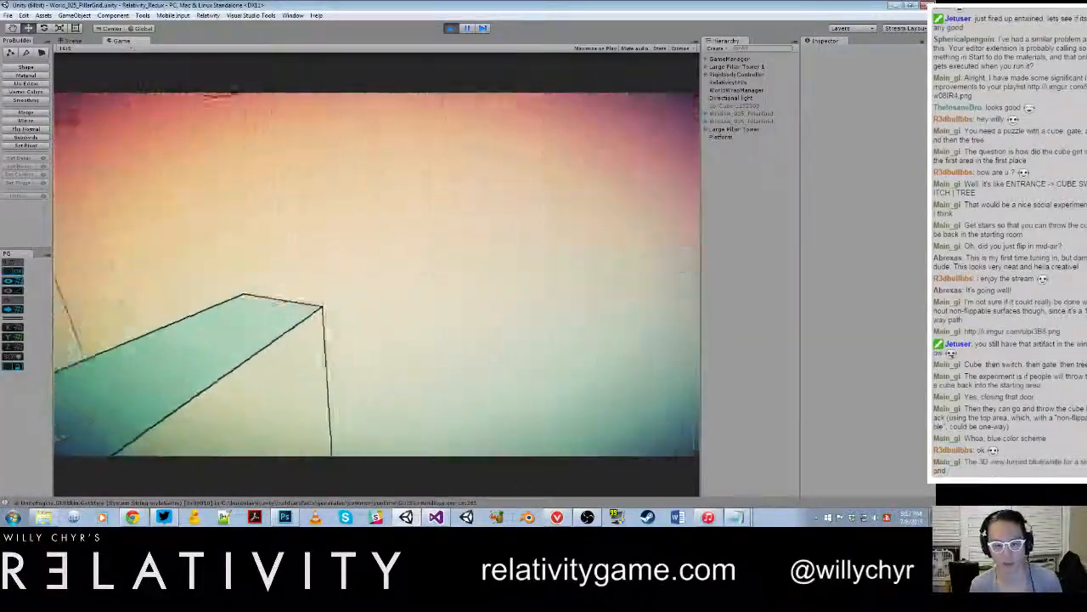
pyautogui.press('w')
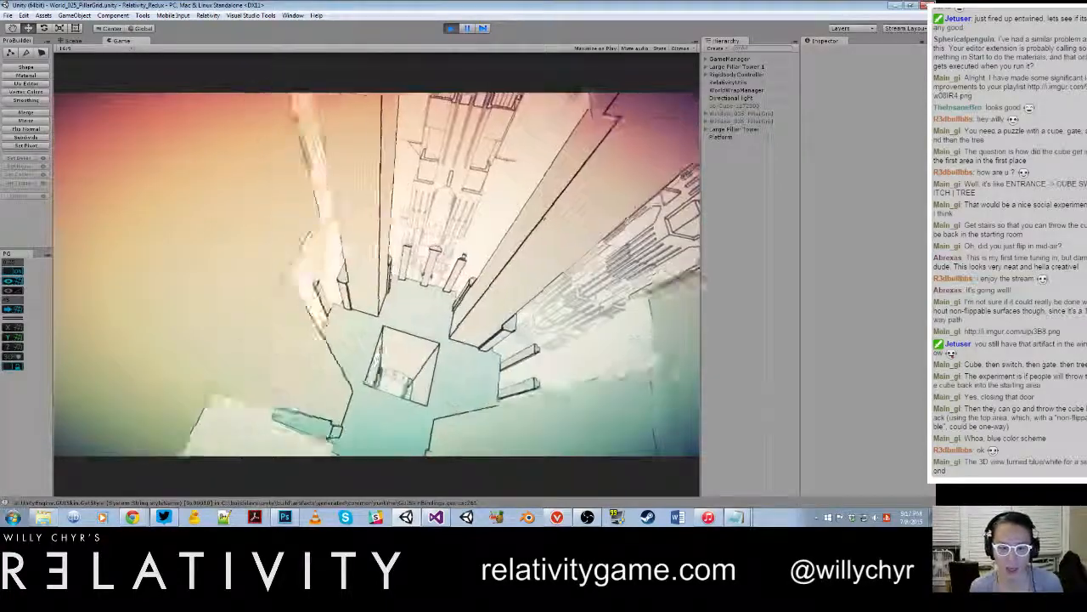
pyautogui.press('w')
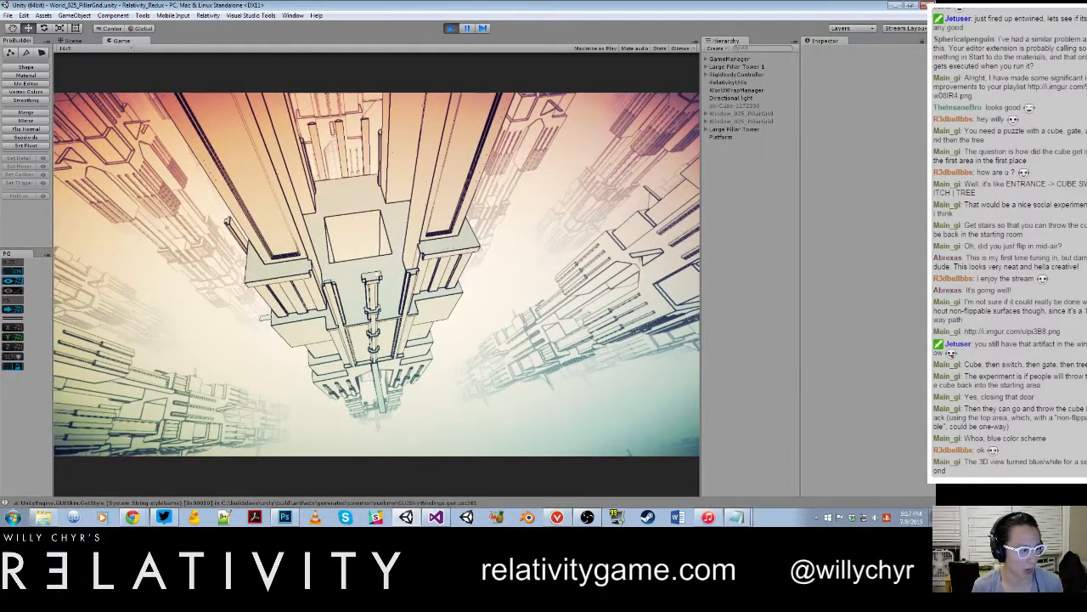
pyautogui.hotkey('ctrl', 'p')
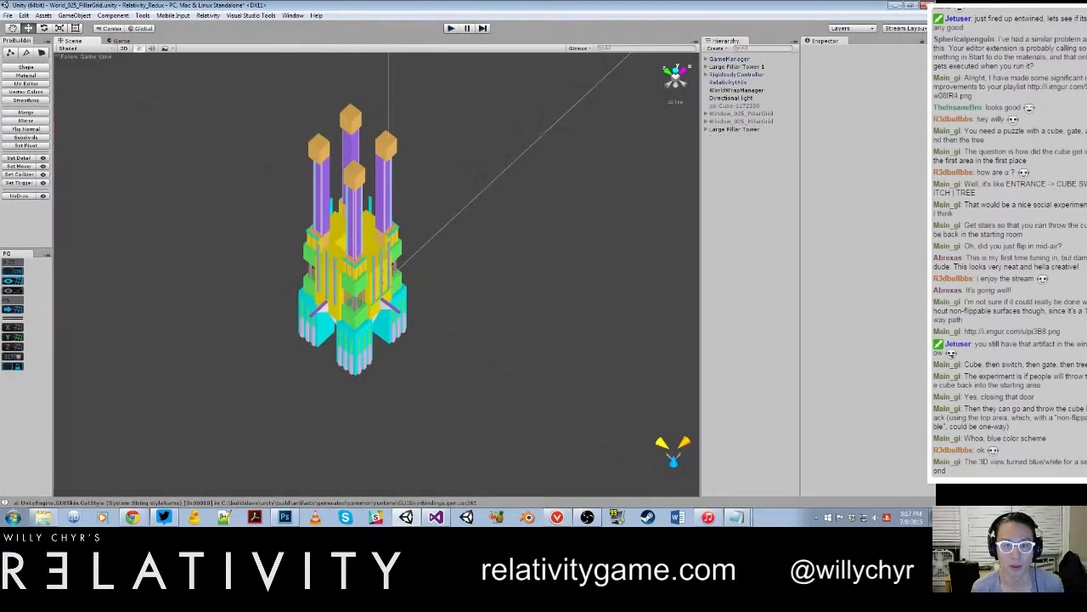